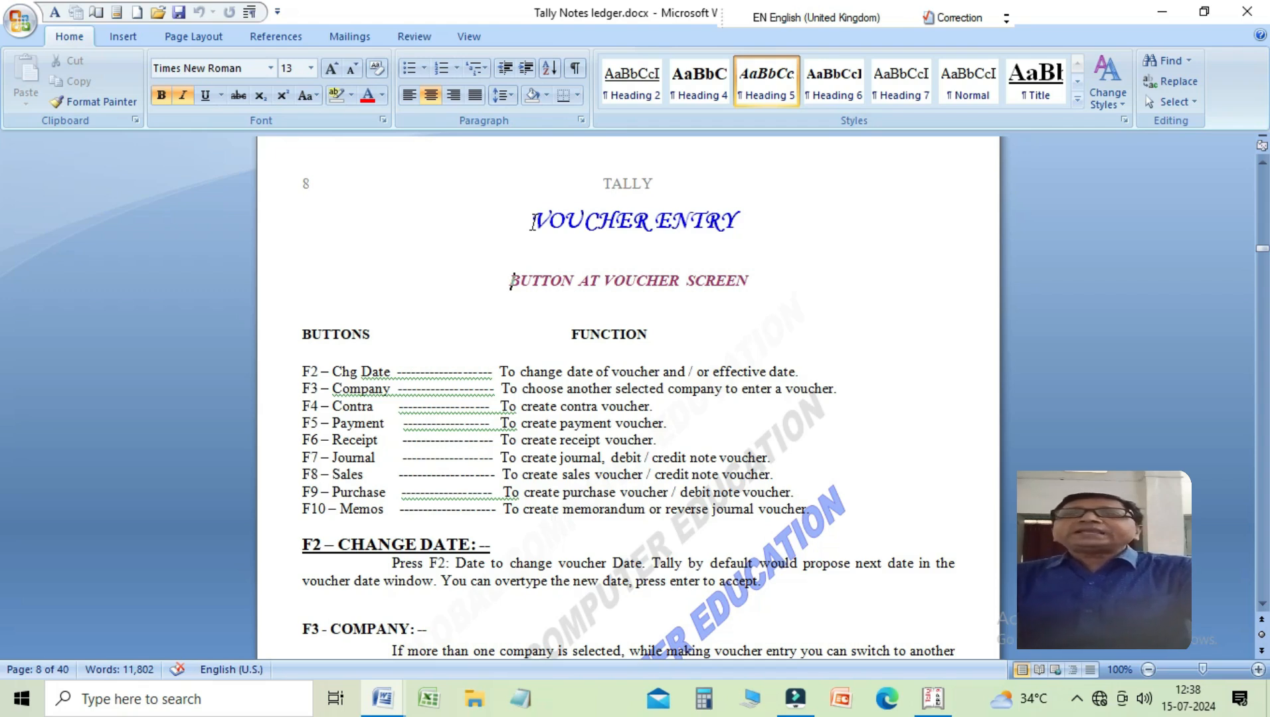
Read through the voucher screen button list and its functions, from F2 Chg Date to F10 Memos
key(Down)
key(Down)
key(Down)
key(Down)
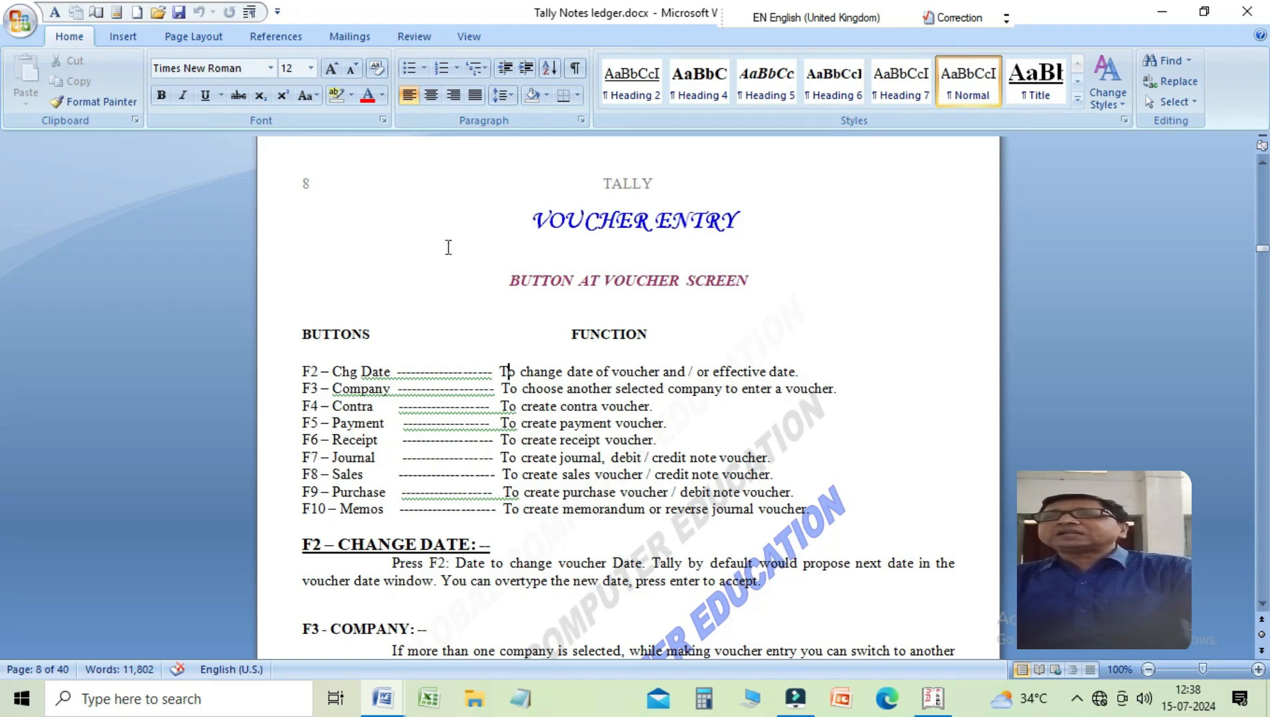
click(327, 371)
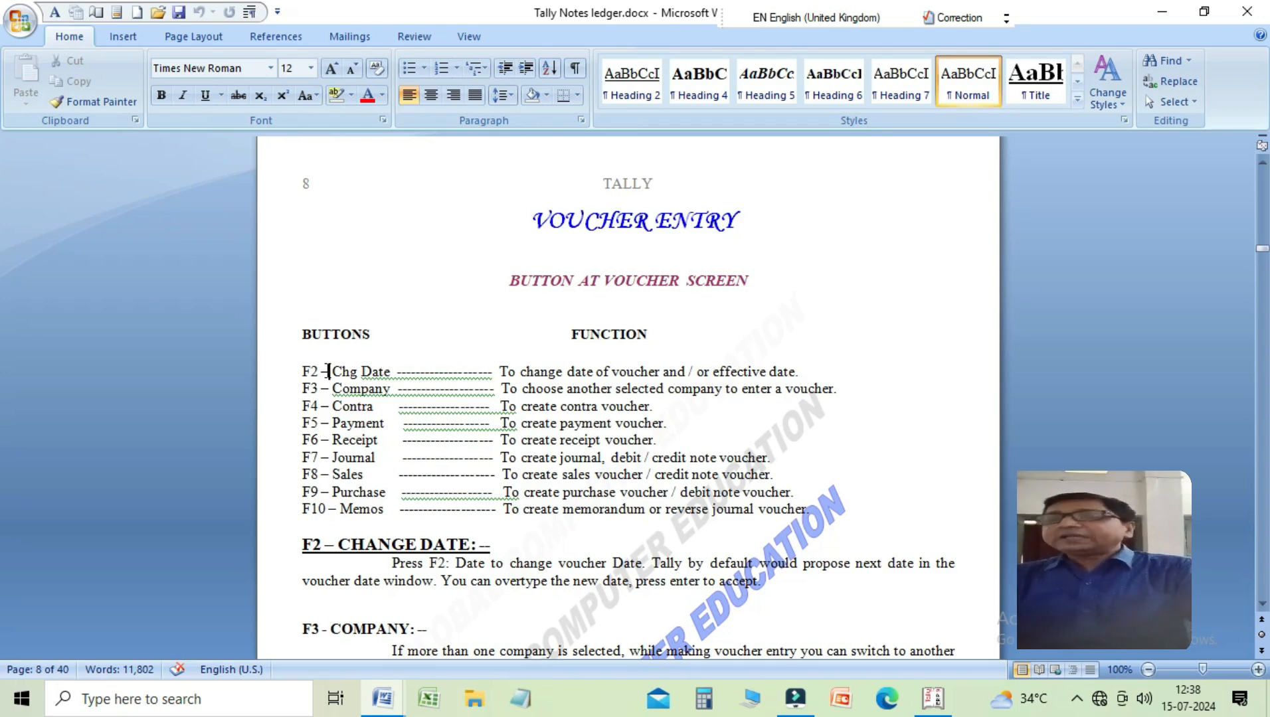
key(Down)
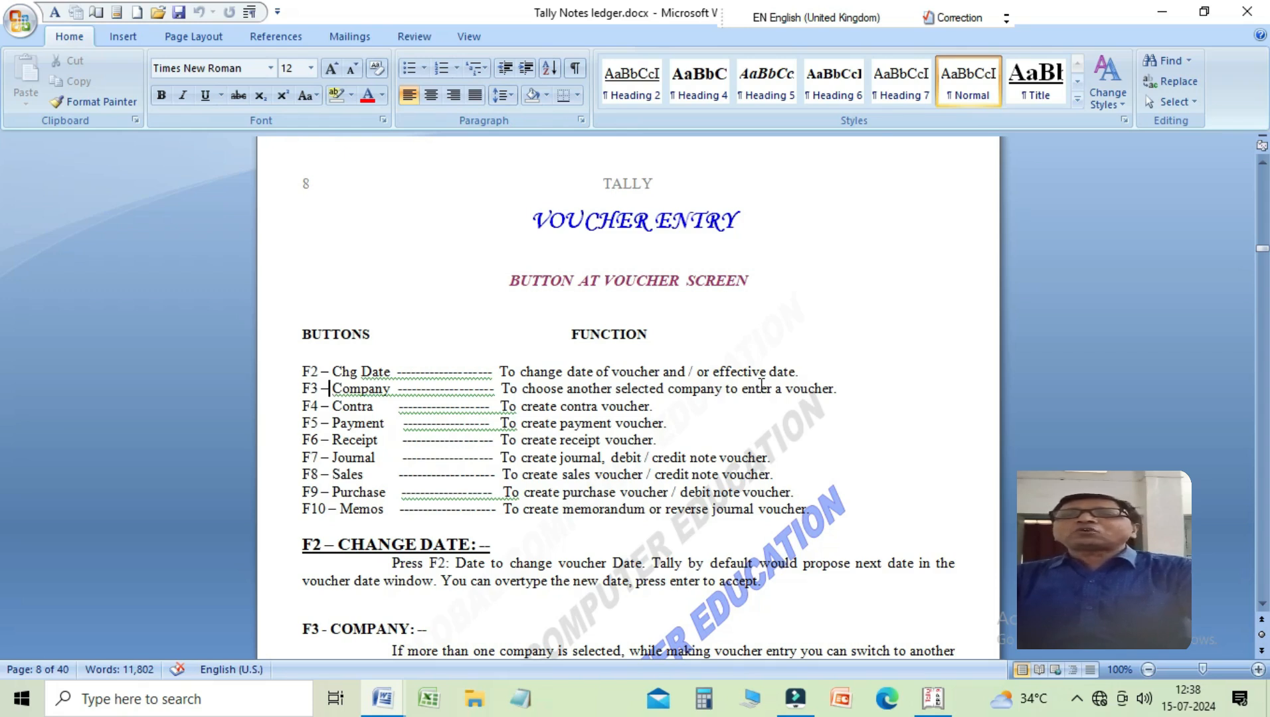
key(Down)
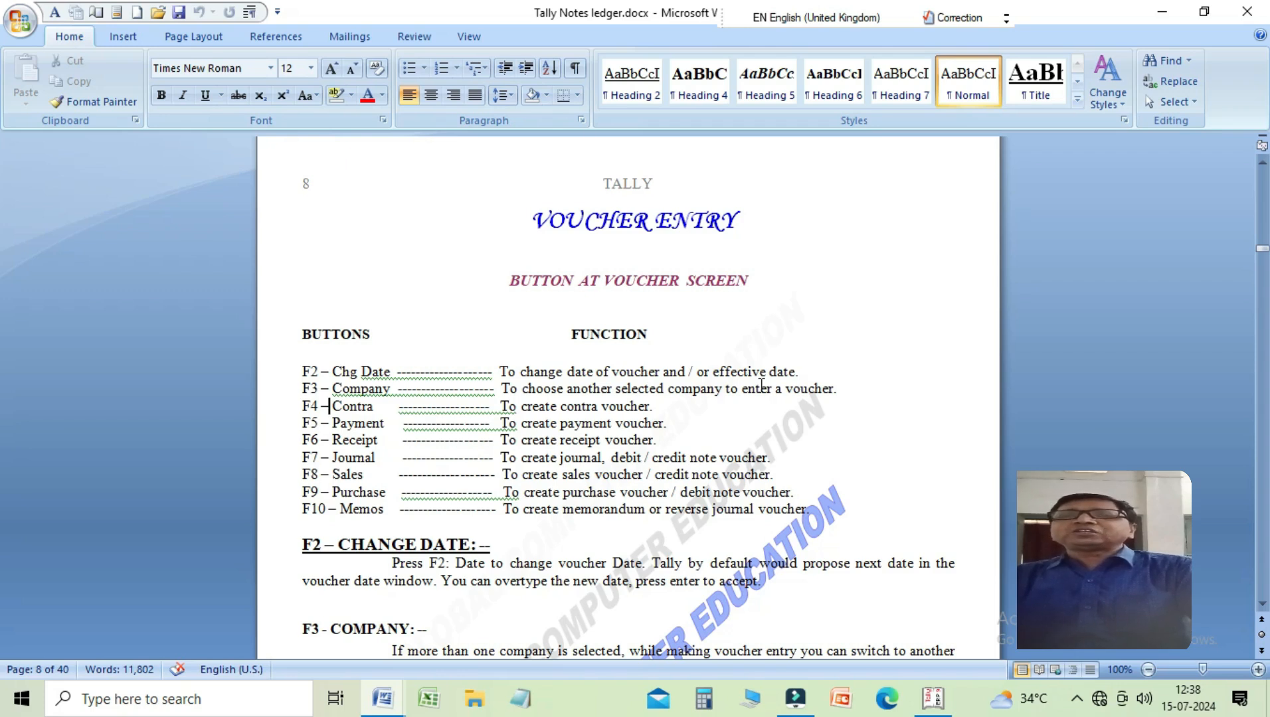
key(Down)
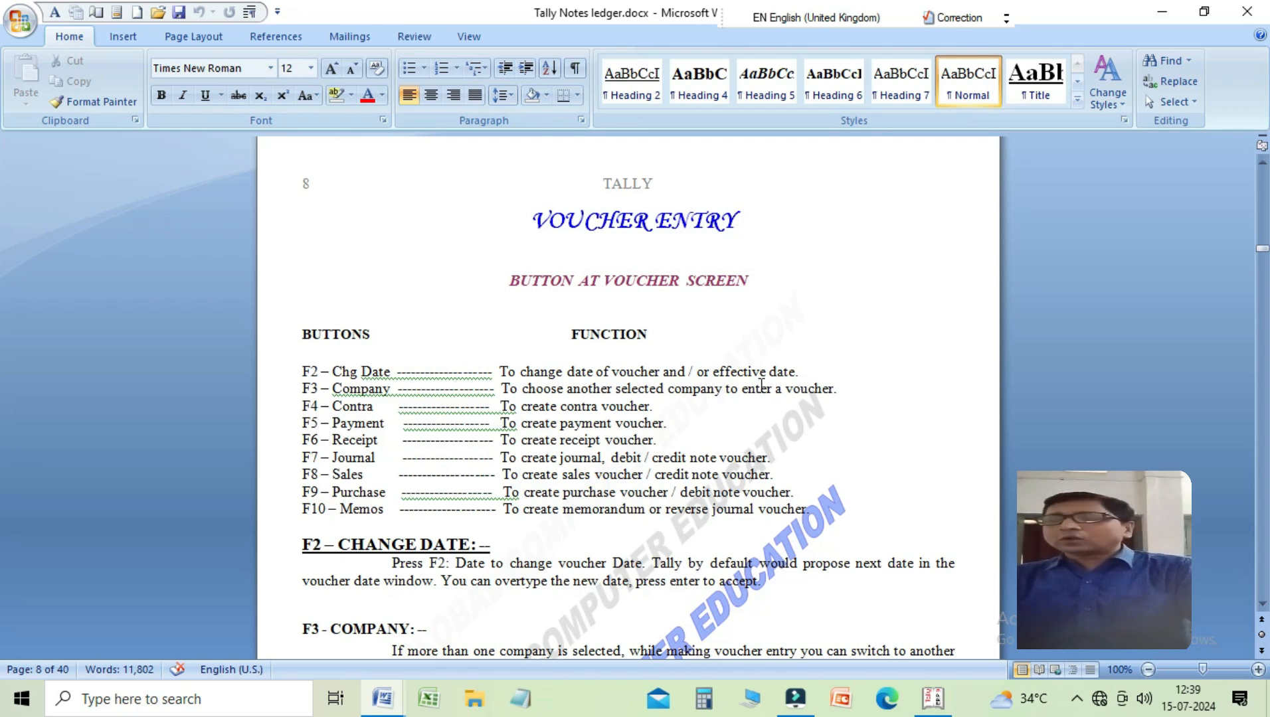
key(Left)
key(Left)
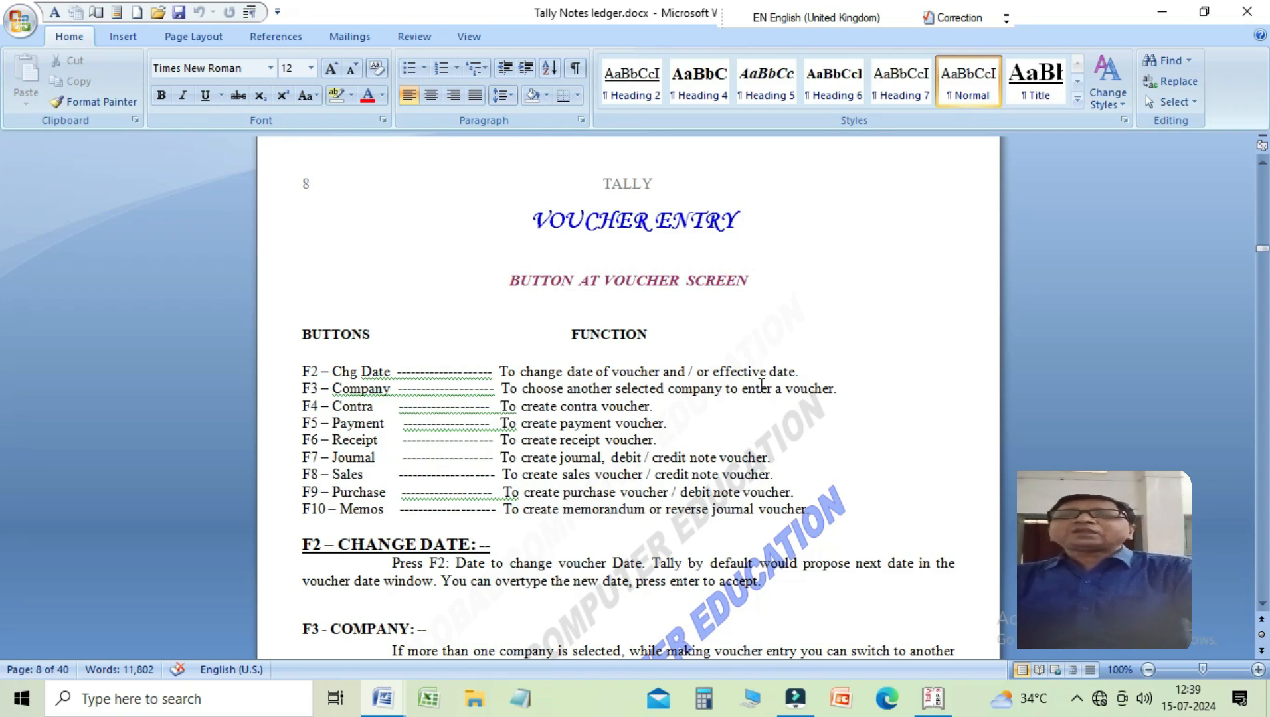
key(Down)
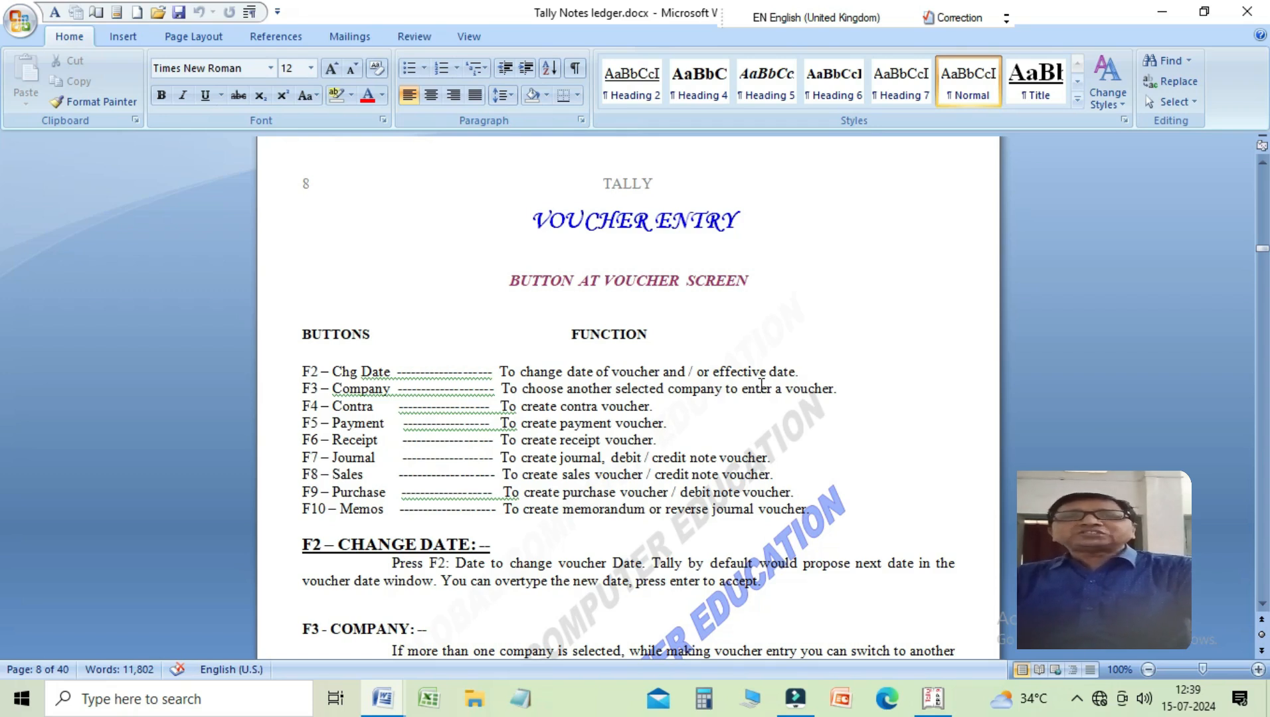
key(Down)
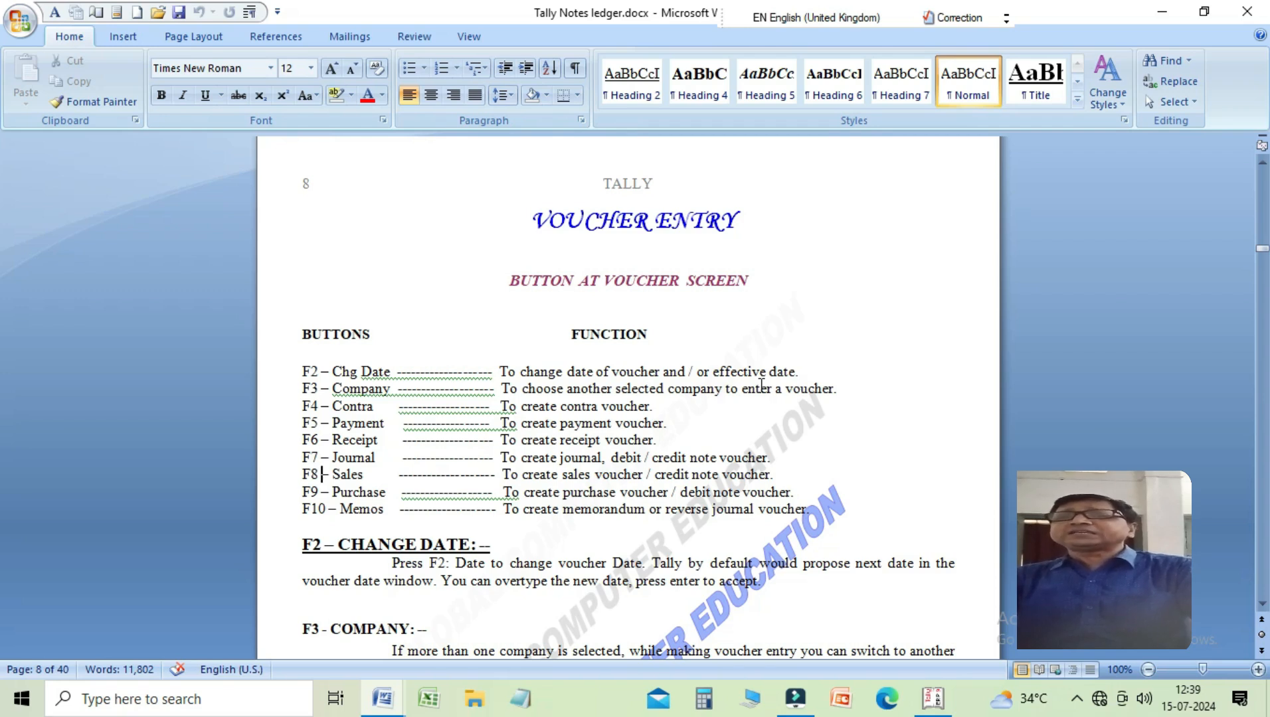
key(Down)
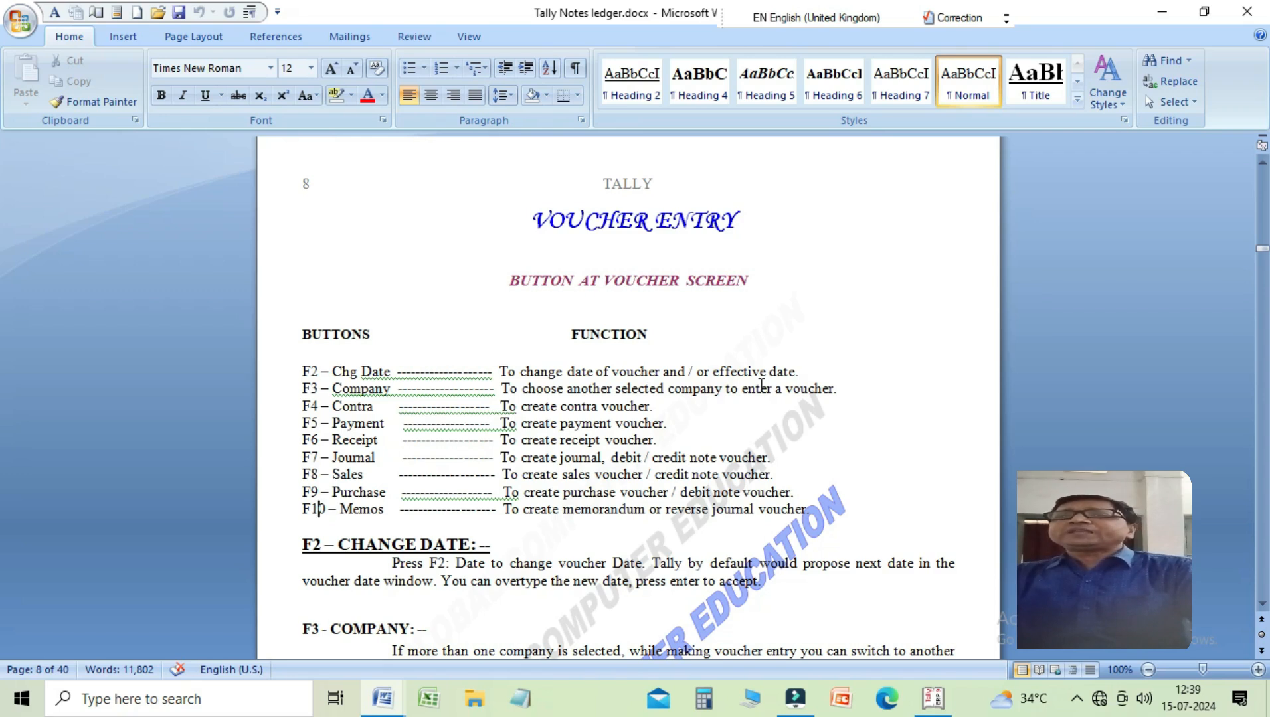
key(Down)
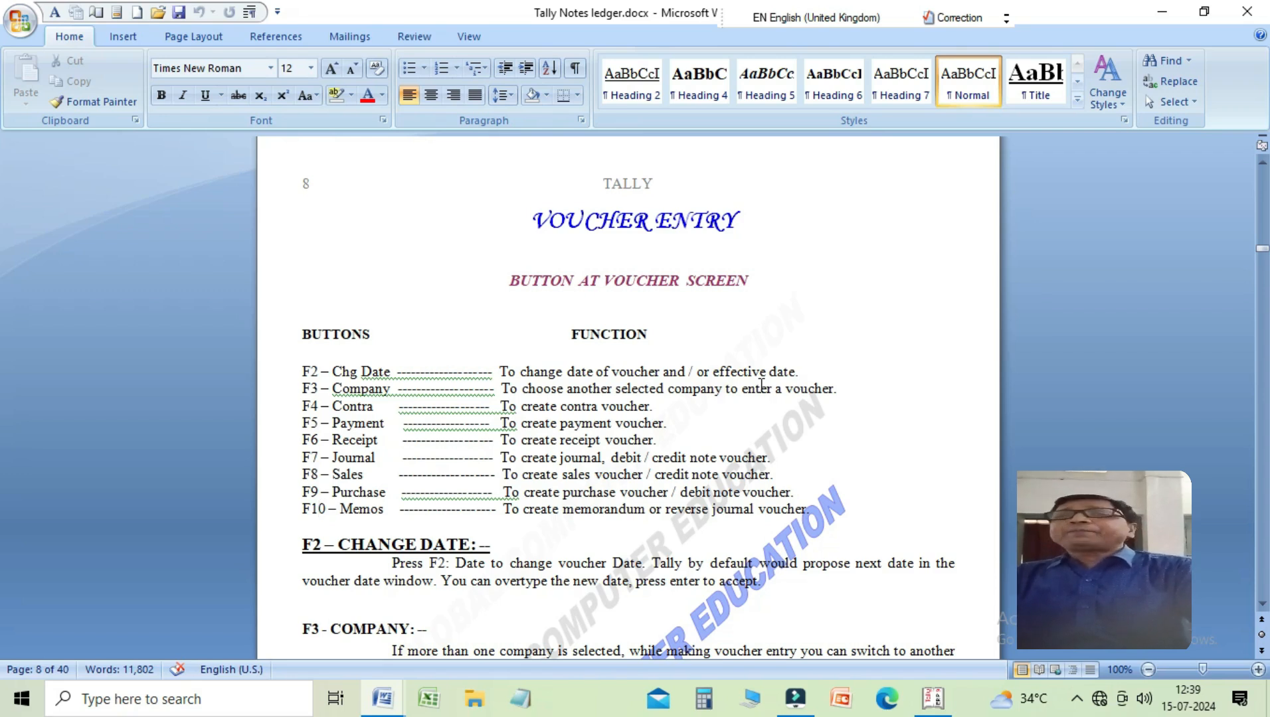
Examine the F2 Change Date and F3 Company explanations below the button list
key(Down)
key(Down)
key(Down)
key(Down)
key(Down)
key(Down)
key(Down)
key(Down)
key(Down)
key(Down)
key(Down)
key(Down)
key(Down)
key(Down)
key(Down)
key(Down)
key(Down)
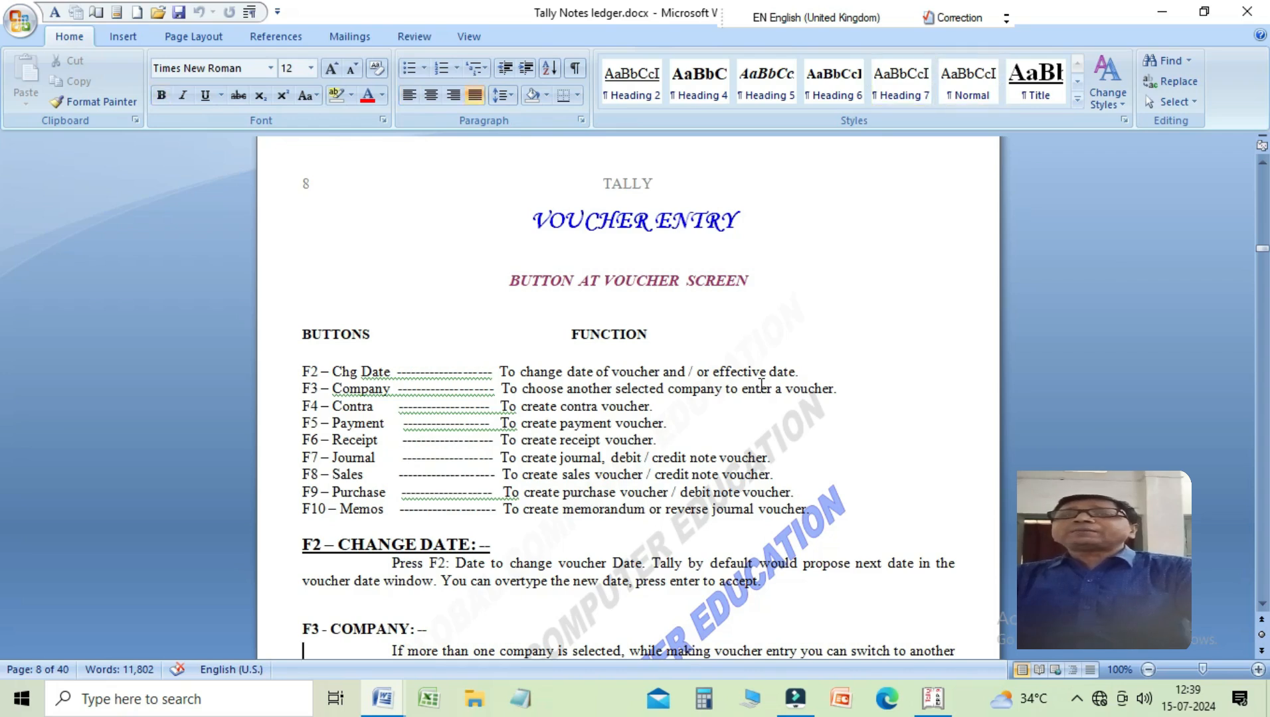
key(Down)
key(Down)
key(Down)
key(Down)
key(Down)
key(Down)
key(Down)
key(Down)
key(Down)
key(Down)
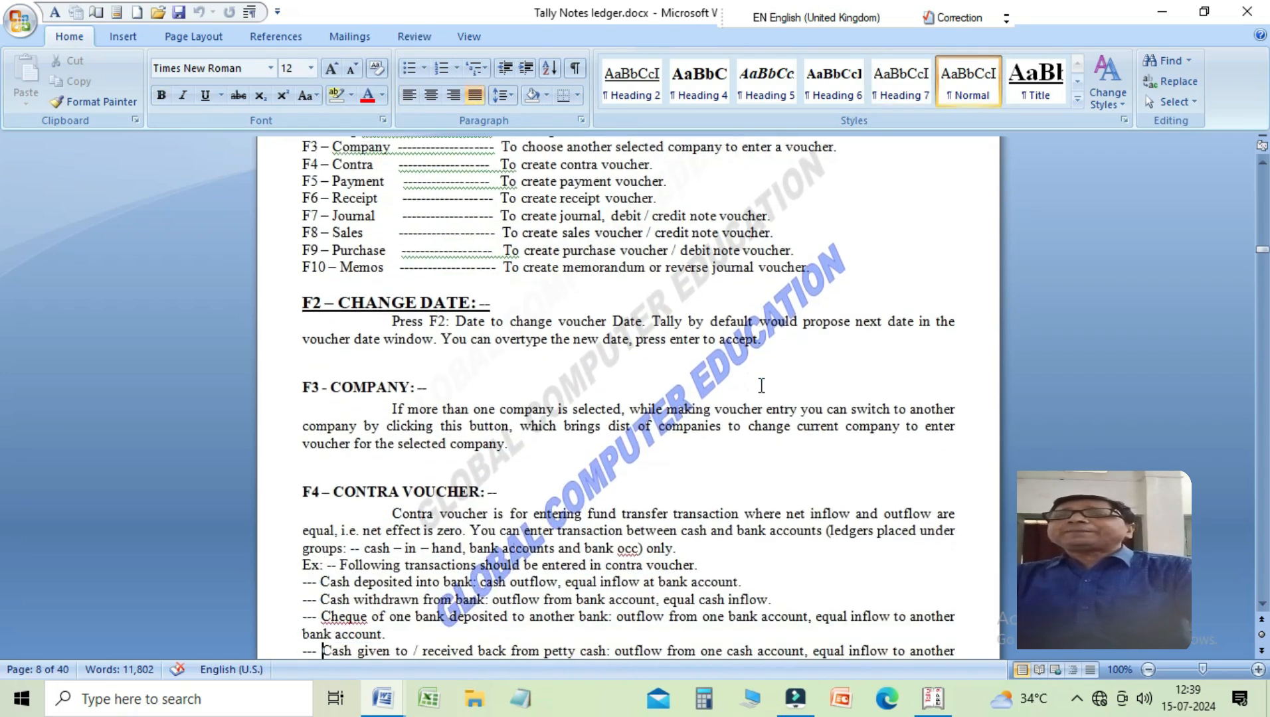
key(Down)
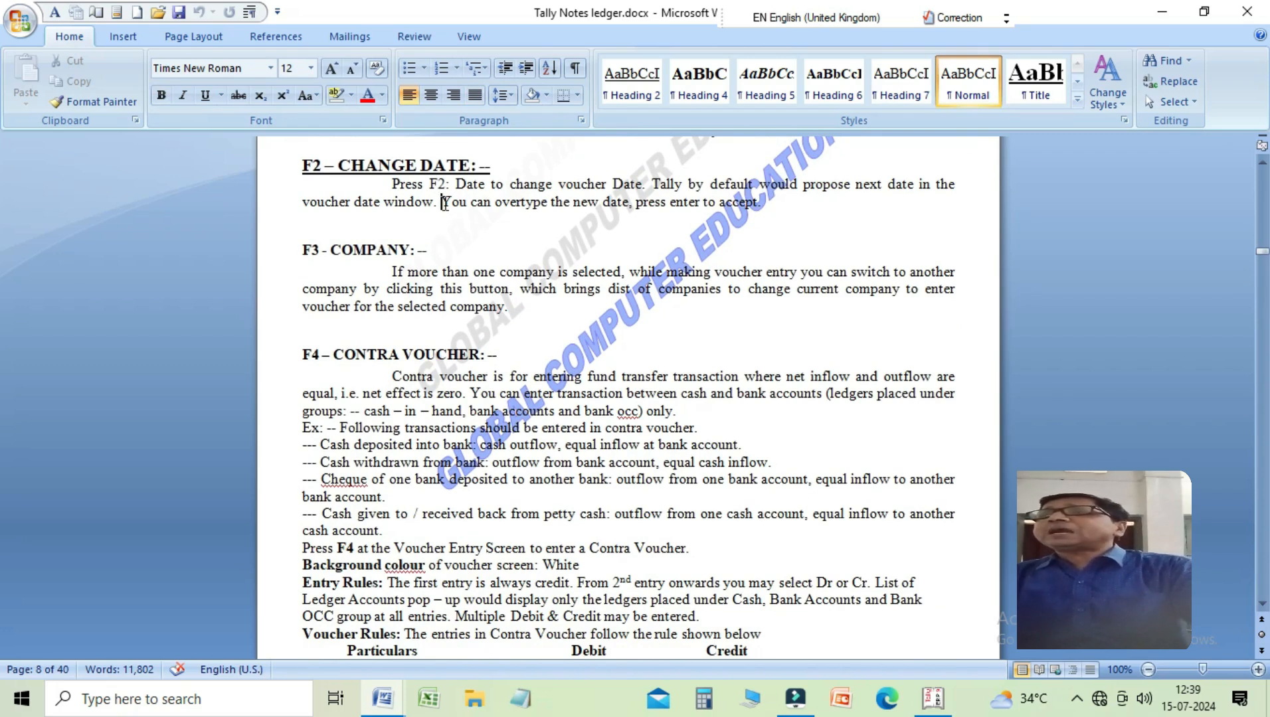
click(390, 273)
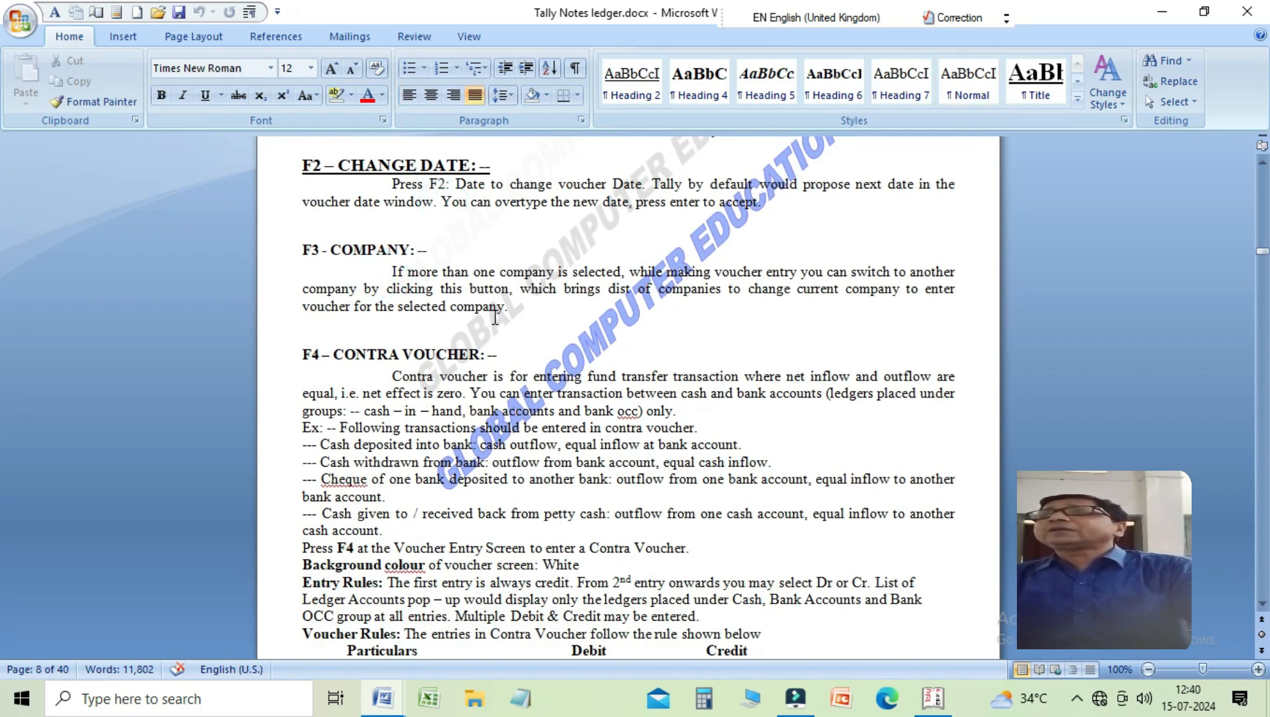
Go through the F4 Contra Voucher section down to its voucher rules table at the end of page 8
key(Right)
key(Right)
key(Right)
key(Right)
key(Right)
key(Down)
key(Down)
key(Down)
key(Down)
key(Down)
key(Down)
key(Down)
key(Down)
key(Down)
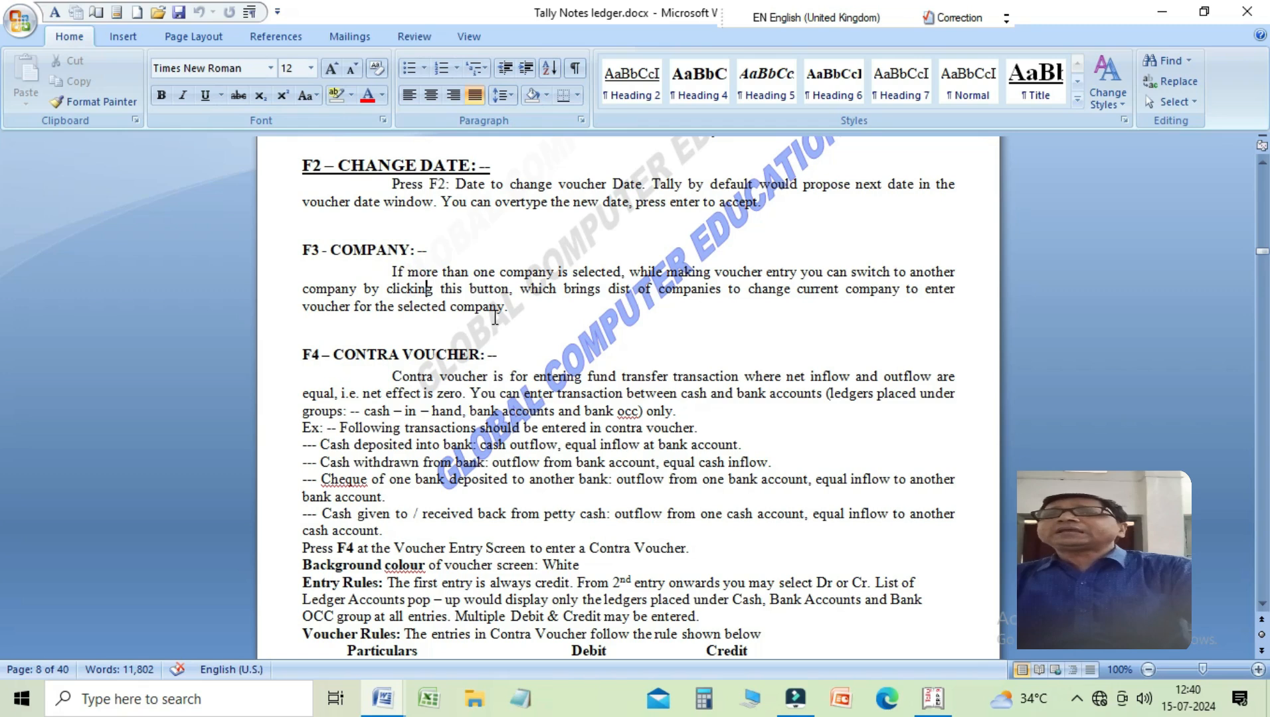
key(Down)
key(Down)
key(Down)
key(Down)
key(Down)
key(Down)
key(Down)
key(Down)
key(Down)
key(Down)
key(Down)
key(Down)
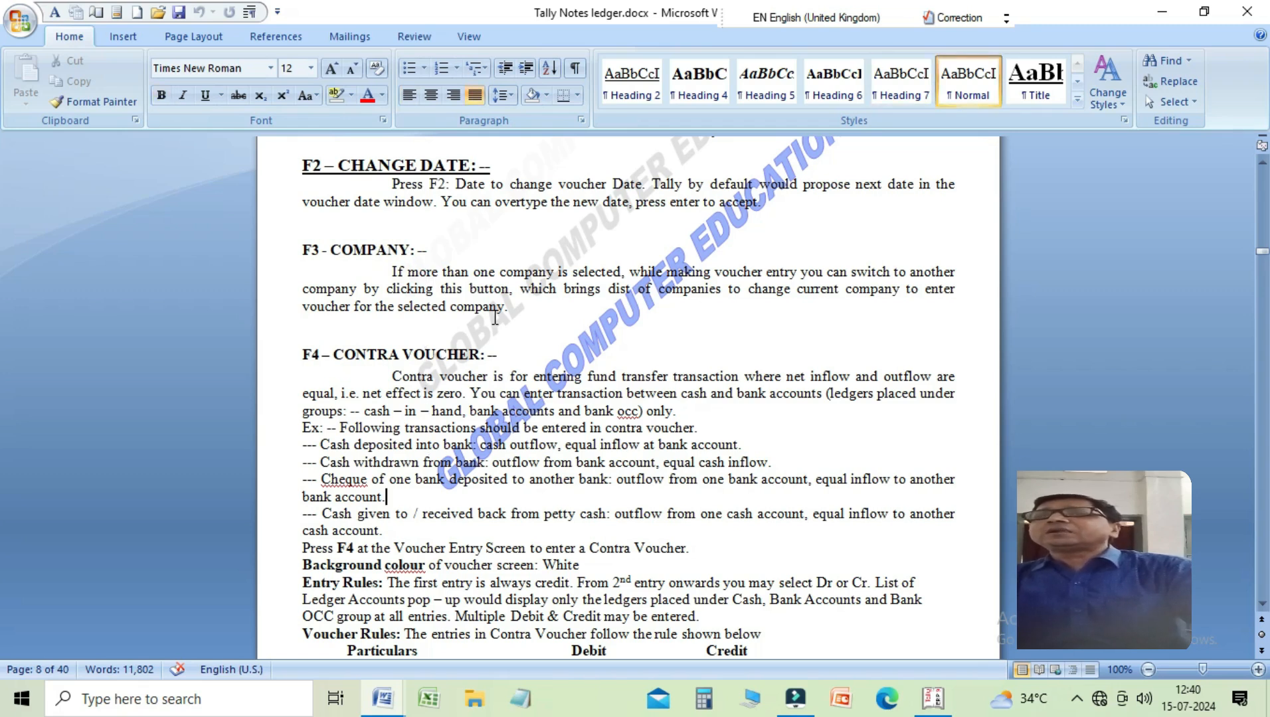
key(Down)
key(Down)
key(Down)
key(Down)
key(Down)
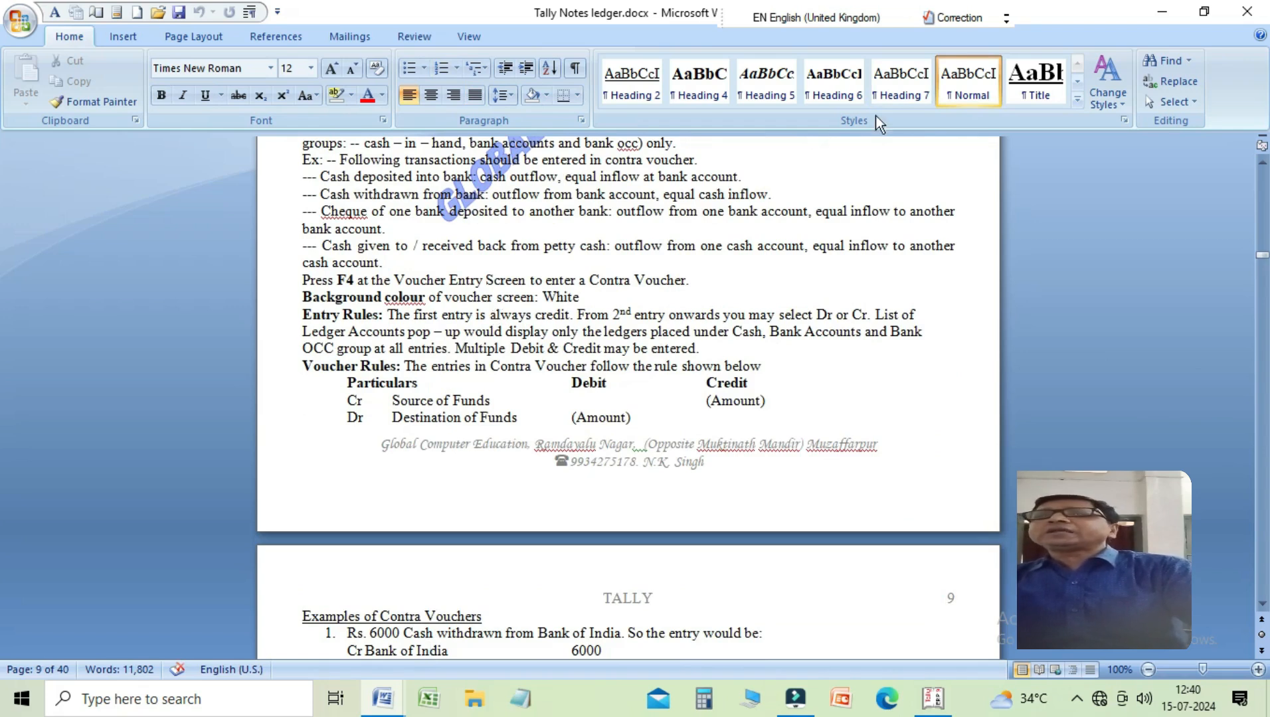
Return to the F4 Contra Voucher heading and review its definition and the listed cash and bank transactions
click(1260, 255)
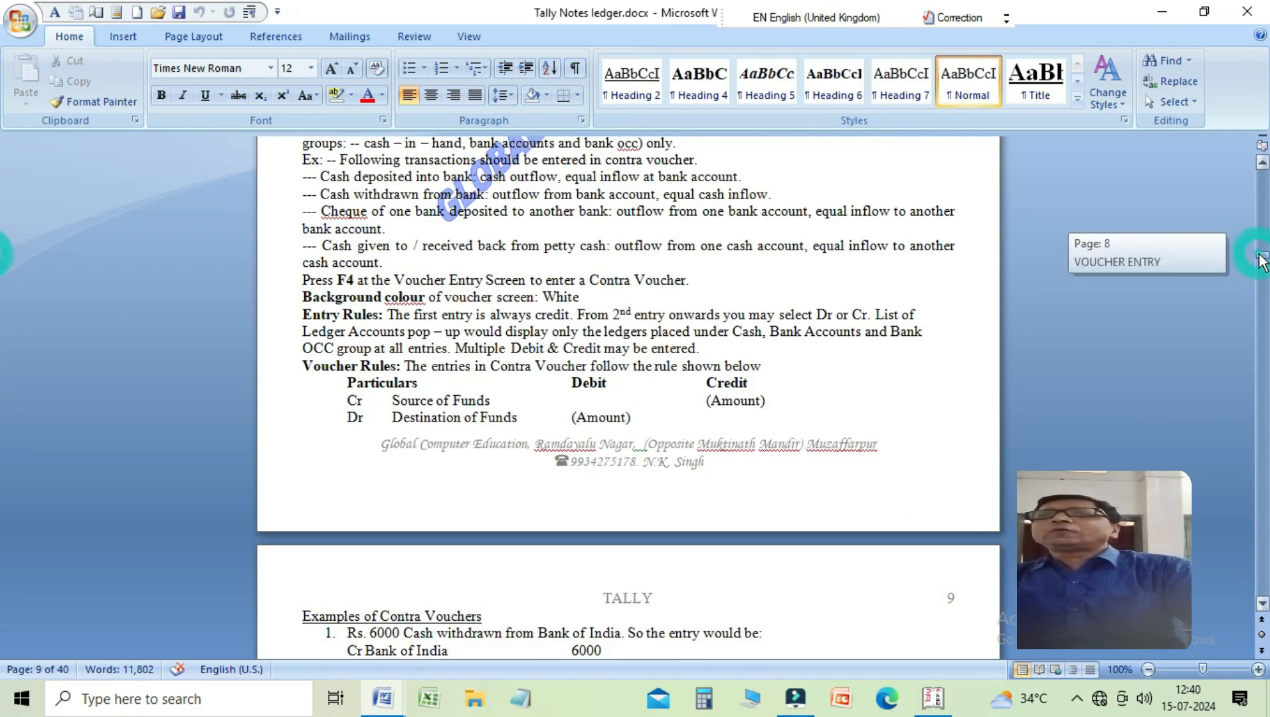
click(1262, 166)
scroll(1262, 170, up, 2)
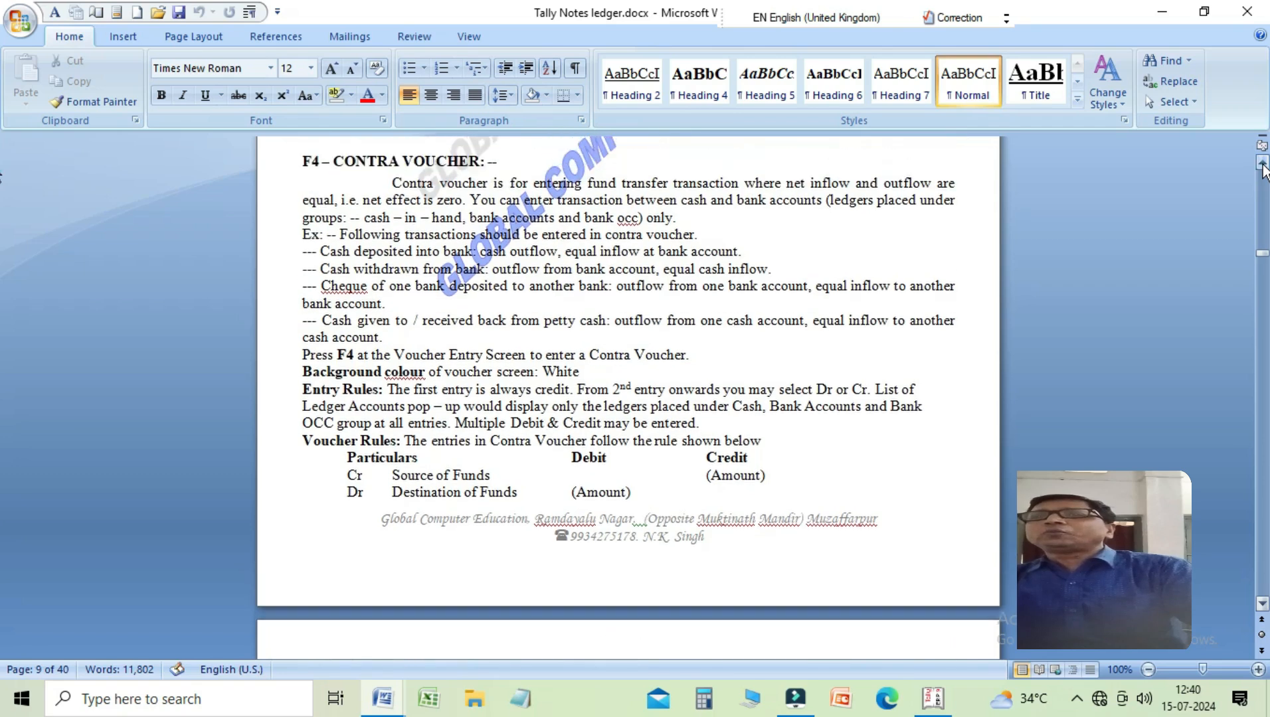
click(513, 205)
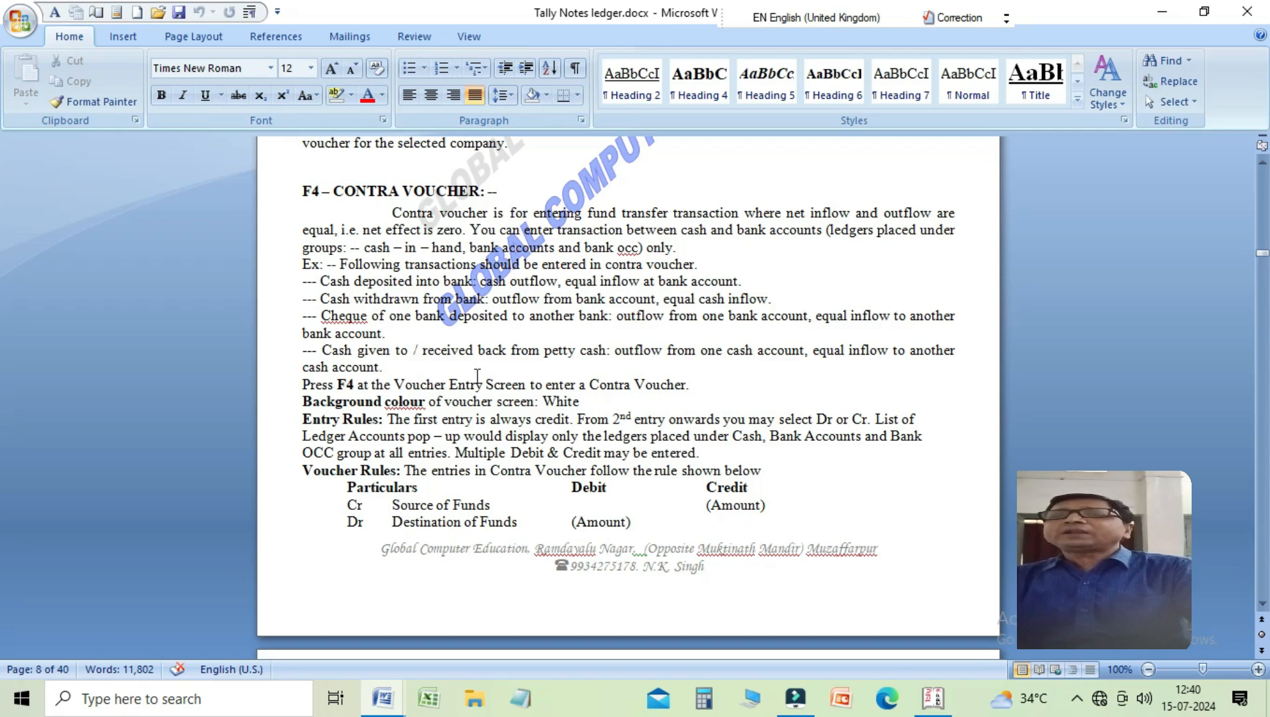
click(398, 362)
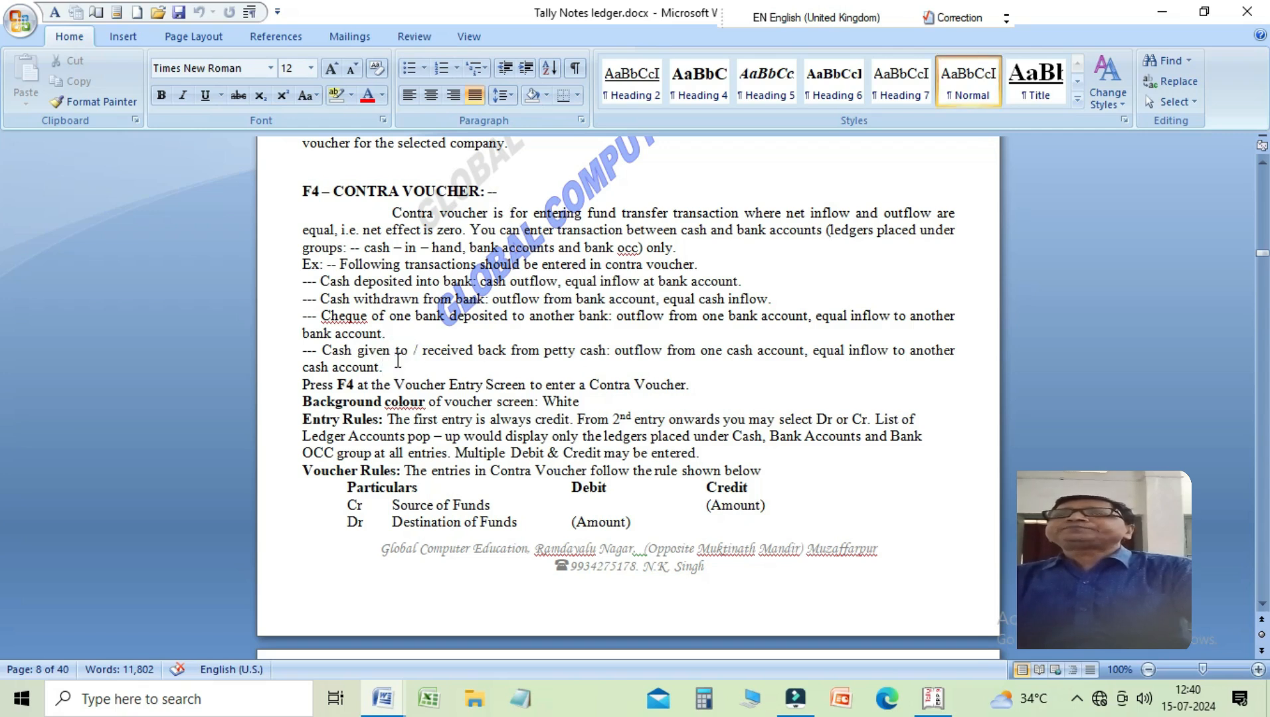
Look over the Examples of Contra Vouchers on page 9 and continue to the F5 Payment Voucher section
key(Down)
key(Down)
key(Down)
key(Down)
key(Down)
key(Down)
key(Down)
key(Down)
key(Down)
key(Down)
key(Down)
key(Down)
key(Down)
key(Down)
key(Down)
key(Down)
key(Down)
key(Down)
key(Down)
key(Down)
key(Down)
key(Down)
key(Down)
key(Down)
key(Down)
key(Down)
key(Down)
key(Down)
key(Down)
key(Down)
key(Down)
key(Down)
key(Down)
key(Down)
key(Down)
key(Down)
key(Down)
key(Down)
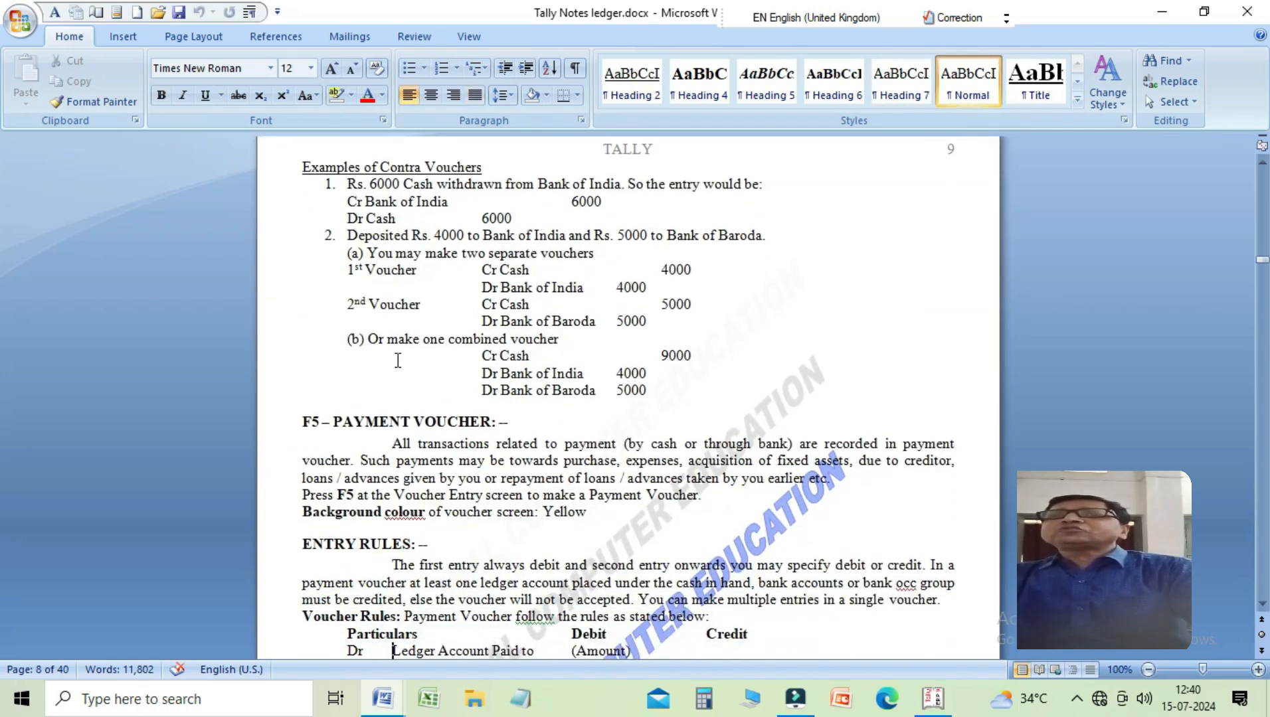
Examine the F5 Payment Voucher description, its entry and voucher rules, and the salary payment example
key(Down)
key(Down)
key(Down)
key(Down)
key(Down)
key(Down)
key(Down)
key(Down)
key(Down)
key(Down)
key(Down)
key(Down)
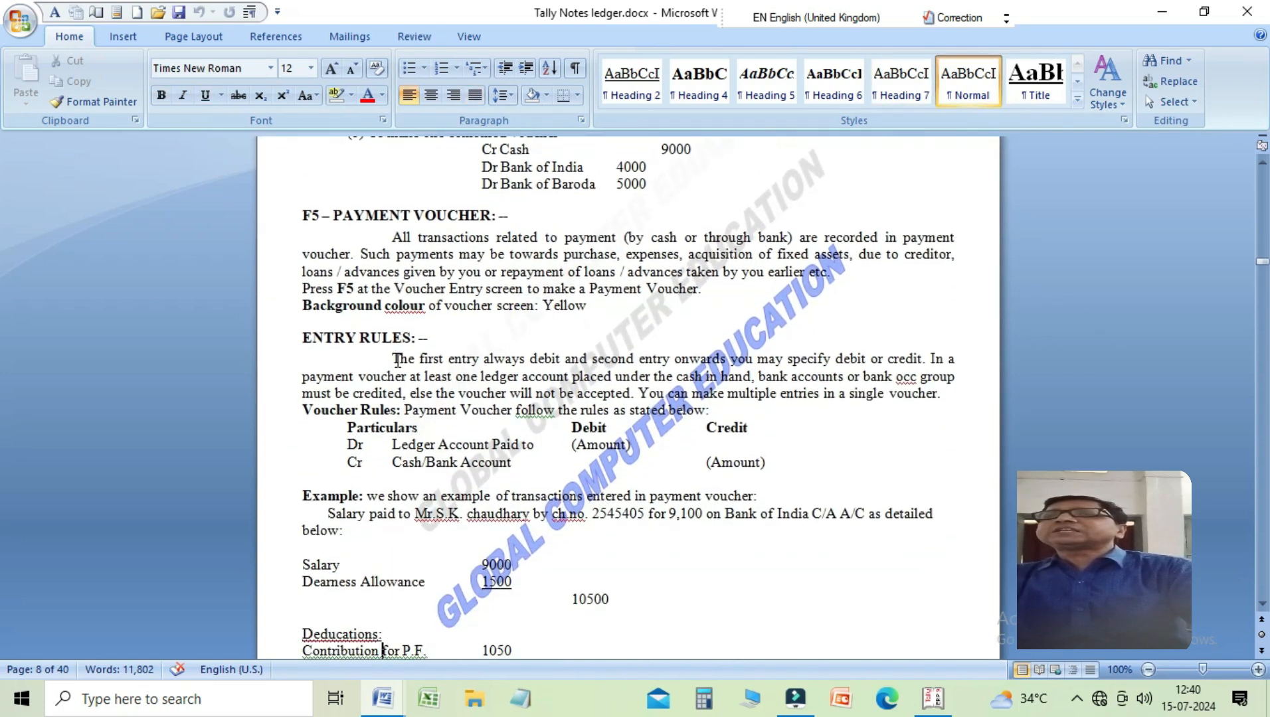
key(Down)
key(Down)
key(Down)
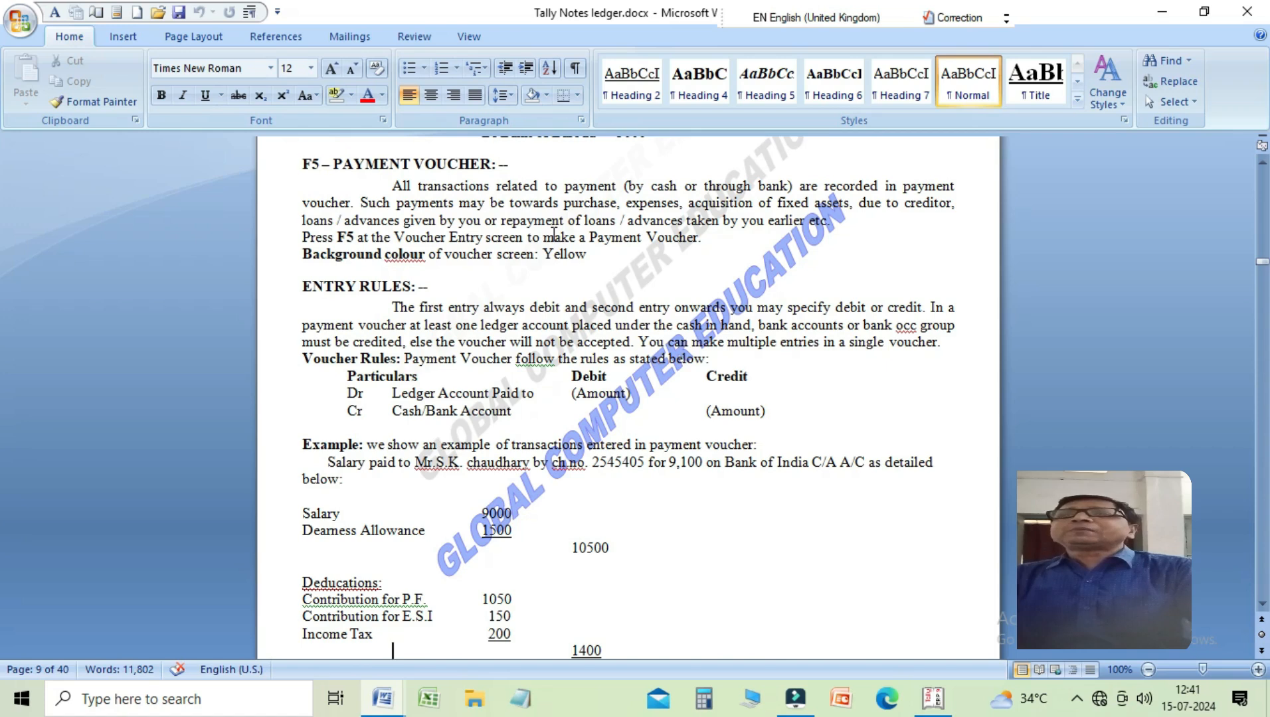
click(463, 259)
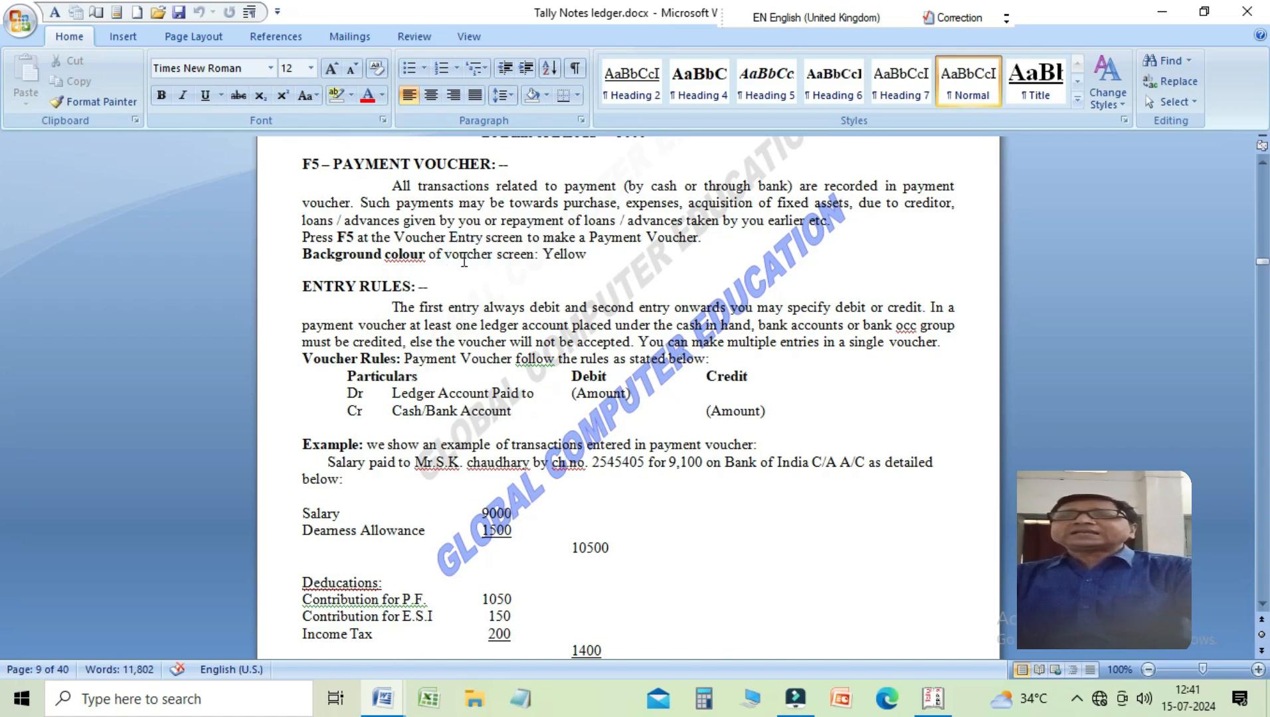
Read past the salary payment example to the F6 Receipt Voucher section and review its description, entry rules and voucher rules
key(Down)
key(Down)
key(Down)
key(Down)
key(Down)
key(Down)
key(Down)
key(Down)
key(Down)
key(Down)
key(Down)
key(Down)
key(Down)
key(Down)
key(Down)
key(Down)
key(Down)
key(Down)
key(Down)
key(Down)
key(Down)
key(Down)
key(Down)
key(Down)
key(Down)
key(Down)
key(Down)
key(Down)
key(Down)
key(Down)
key(Down)
key(Down)
key(Down)
key(Down)
key(Down)
key(Down)
key(Down)
key(Down)
key(Down)
key(Down)
key(Down)
key(Down)
key(Down)
key(Down)
key(Down)
key(Down)
key(Down)
key(Down)
key(Down)
key(Down)
key(Down)
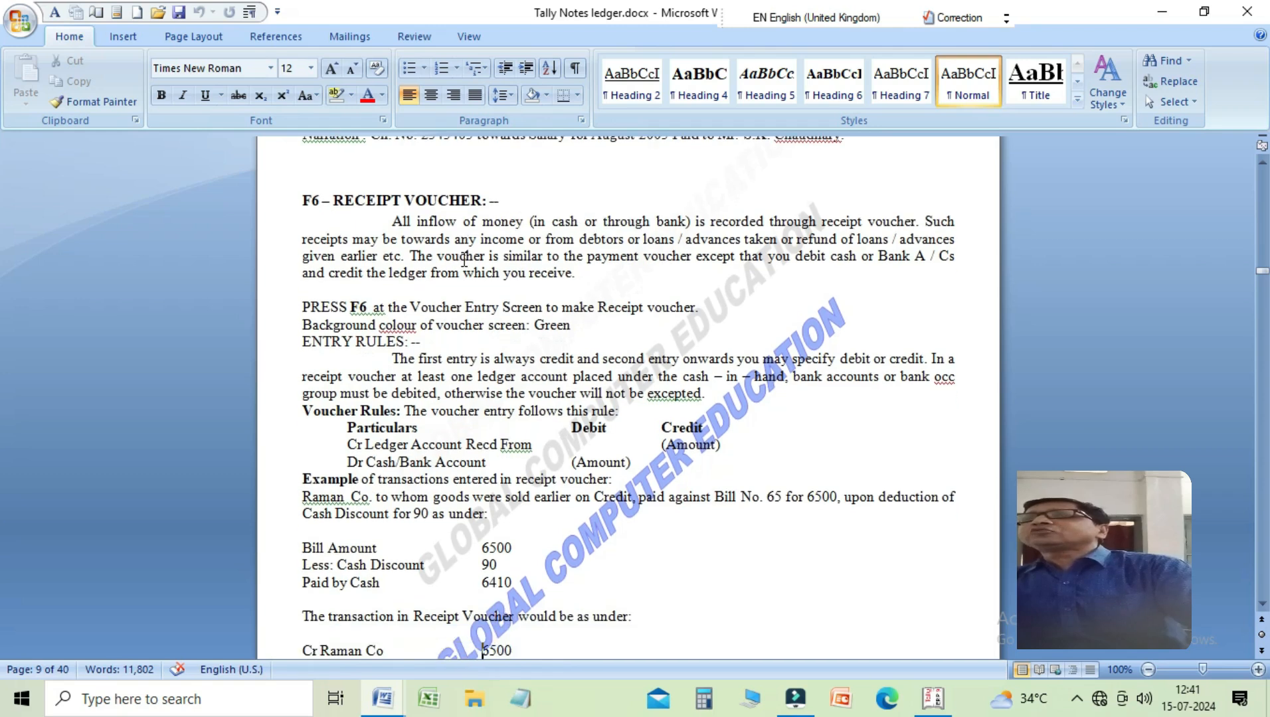
key(Down)
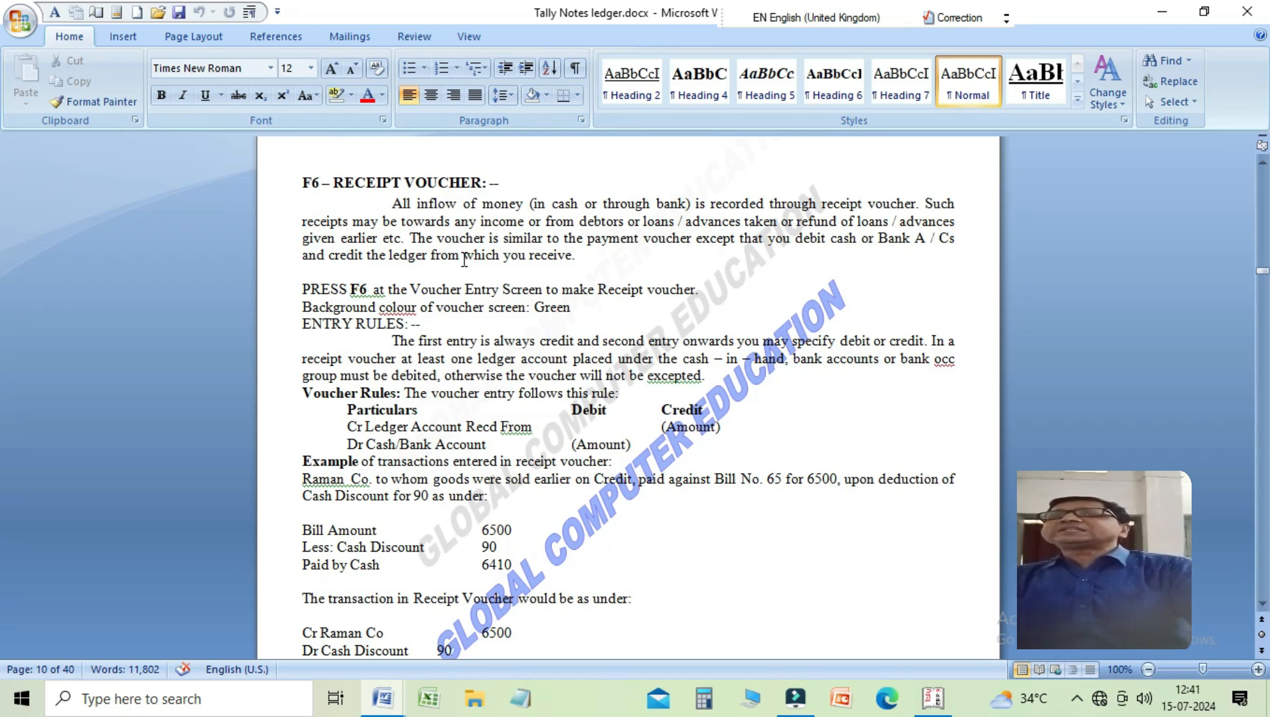
Review the receipt voucher example for Bill No. 65 with cash discount, down to the F7 Journal Voucher heading
key(Down)
key(Down)
key(Down)
key(Down)
key(Down)
key(Down)
key(Down)
key(Down)
key(Down)
key(Down)
key(Down)
key(Down)
key(Down)
key(Down)
key(Down)
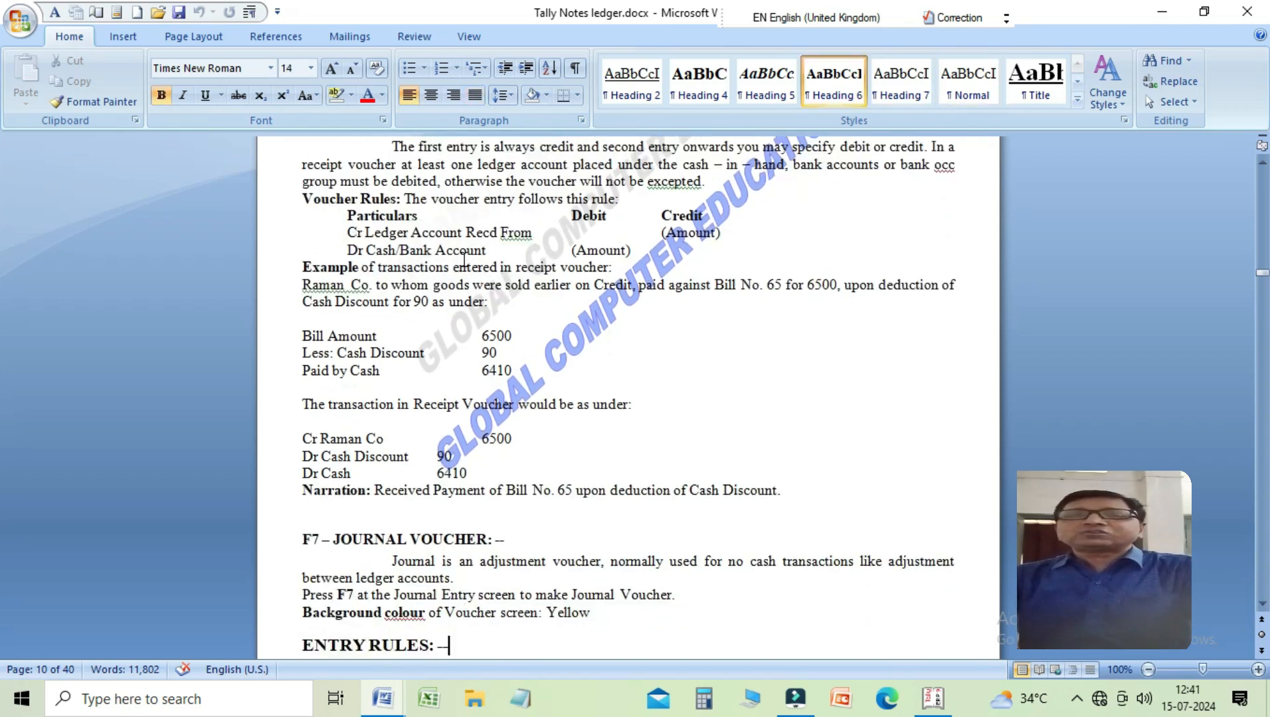
Examine the F7 Journal Voucher description and its entry rules, continuing onto page 11
key(Down)
key(Down)
key(Down)
key(Down)
key(Down)
key(Down)
key(Down)
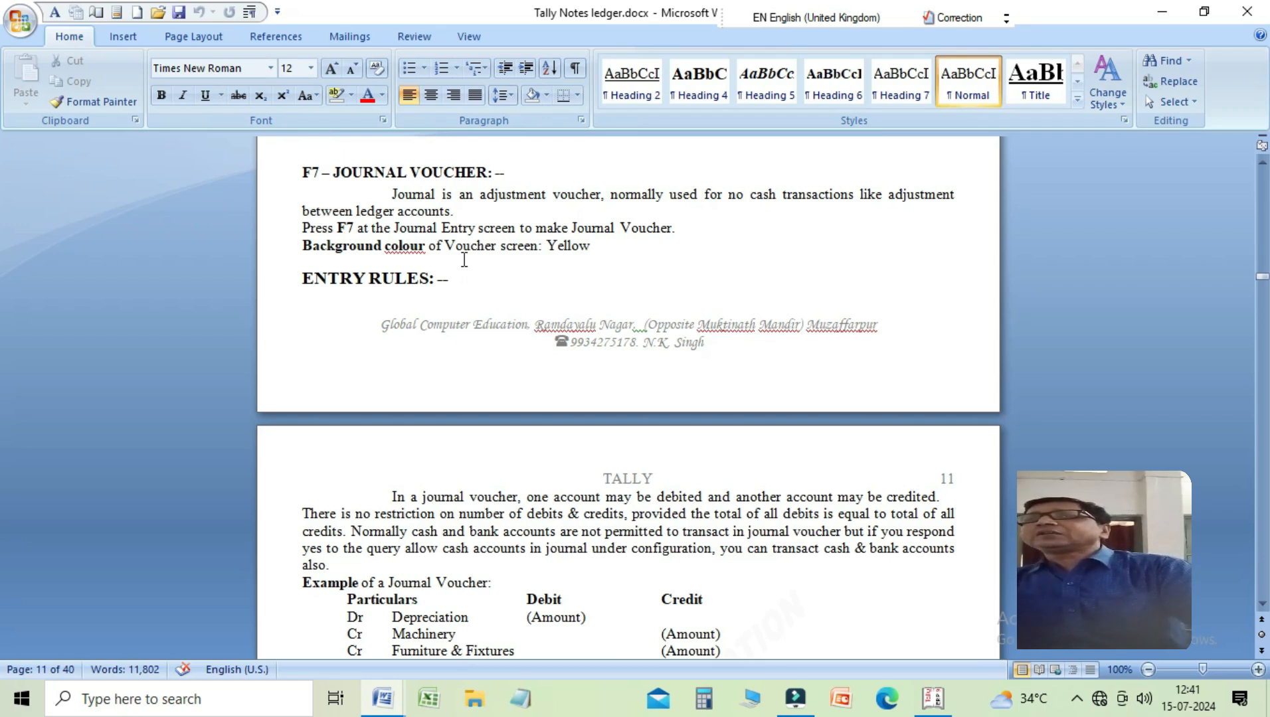
Continue past the journal voucher example and review the F8 Sales Voucher description, entry rules and example
key(Down)
key(Down)
key(Down)
key(Down)
key(Down)
key(Down)
key(Down)
key(Down)
key(Down)
key(Down)
key(Down)
key(Down)
key(Down)
key(Down)
key(Down)
key(Down)
key(Down)
key(Down)
key(Down)
key(Down)
key(Down)
key(Down)
key(Down)
key(Down)
key(Down)
key(Down)
key(Down)
key(Down)
key(Down)
key(Down)
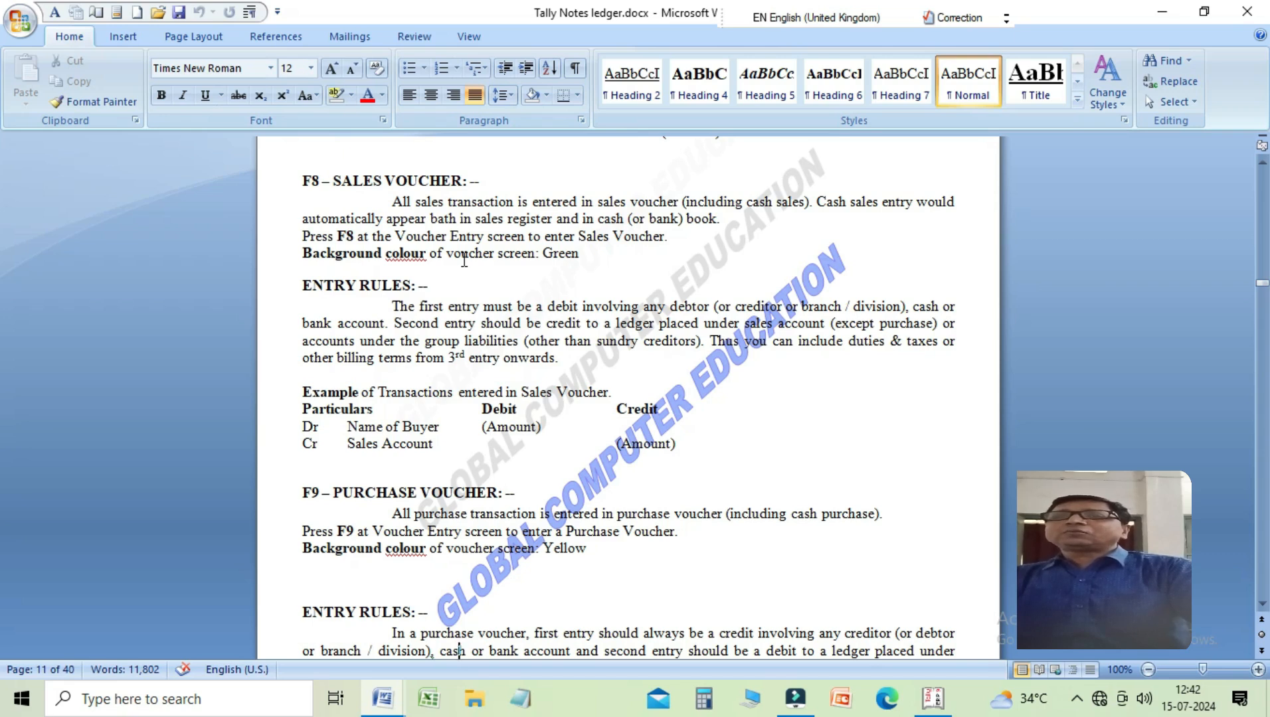
Bring the whole F9 Purchase Voucher section into view and review its description and background colour
key(Down)
key(Down)
key(Down)
key(Down)
key(Down)
key(Down)
key(Down)
key(Down)
key(Down)
key(Down)
key(Down)
key(Down)
key(Down)
key(Up)
key(Up)
key(Up)
key(Up)
key(Up)
key(Up)
key(Up)
key(Up)
key(Up)
key(Up)
key(Up)
key(Up)
key(Up)
key(Up)
key(Up)
key(Up)
key(Up)
key(Up)
key(Up)
key(Up)
key(Down)
key(Down)
key(Down)
key(Down)
key(Down)
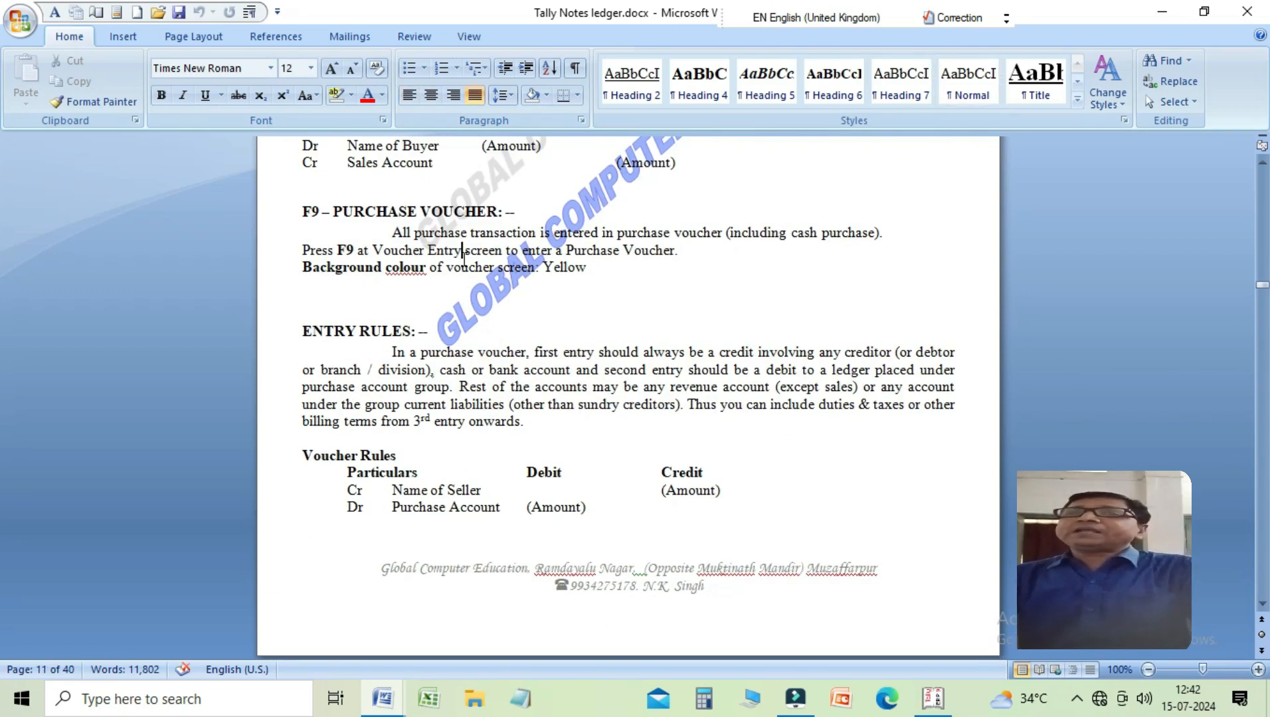
Go through the F9 Purchase Voucher entry rules and voucher rules table to the end of page 11
key(Down)
key(Down)
key(Down)
key(Down)
key(Down)
key(Down)
key(Down)
key(Down)
key(Down)
key(Down)
key(Down)
key(Down)
key(Down)
key(Down)
key(Down)
key(Down)
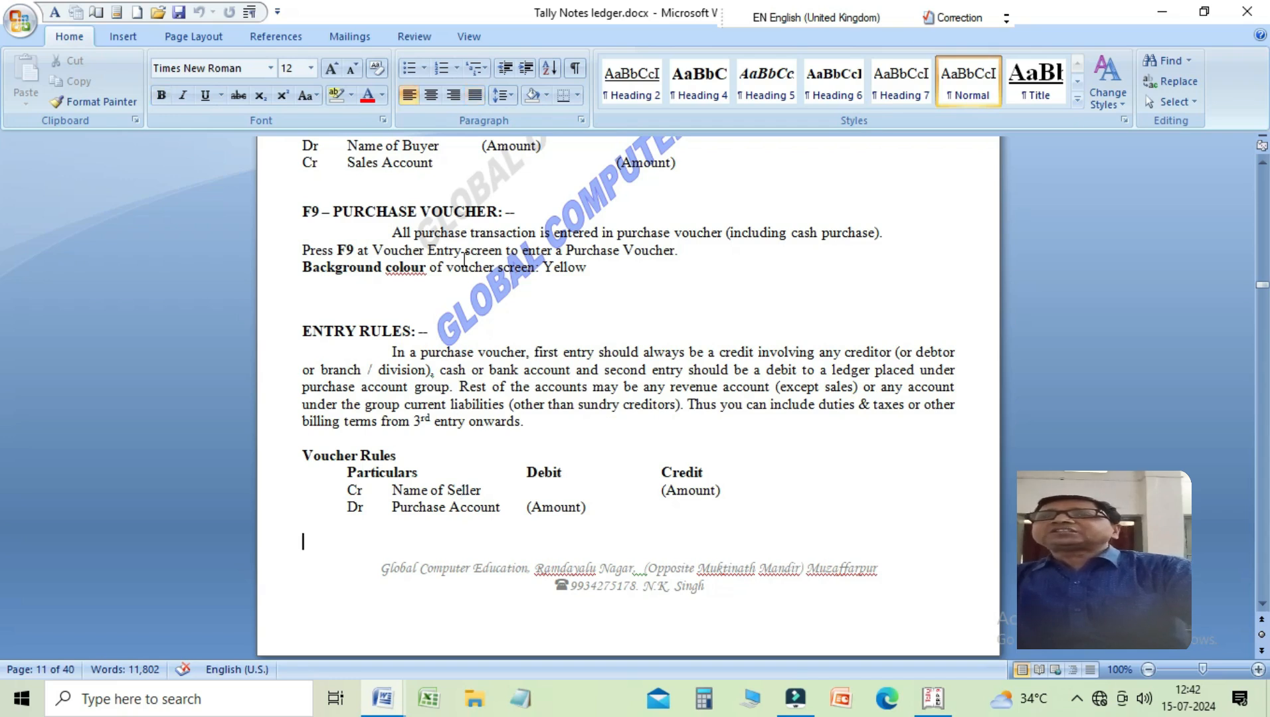
Go back up through the voucher notes to the F7 Journal Voucher section on page 10
key(Down)
key(Up)
key(Up)
key(Up)
key(Up)
key(Up)
key(Up)
key(Up)
key(Up)
key(Up)
key(Up)
key(Up)
key(Up)
key(Up)
key(Up)
key(Up)
key(Up)
key(Up)
key(Up)
key(Up)
key(Up)
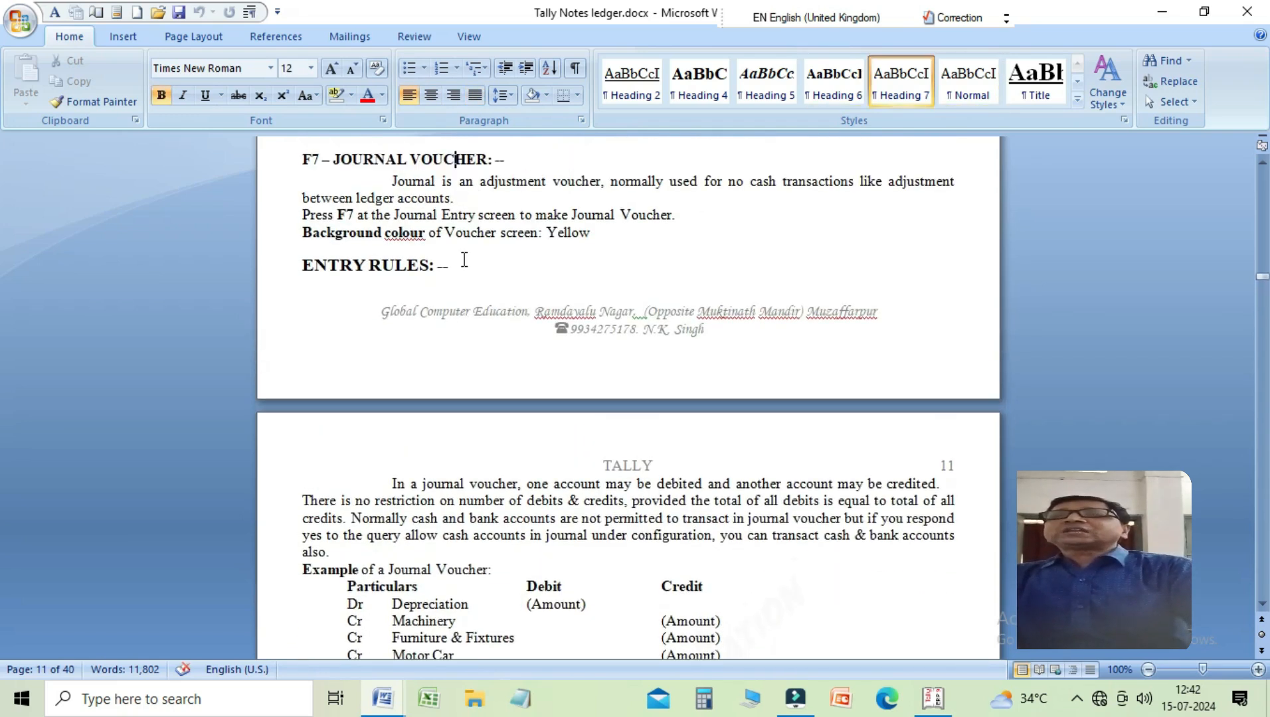
key(Up)
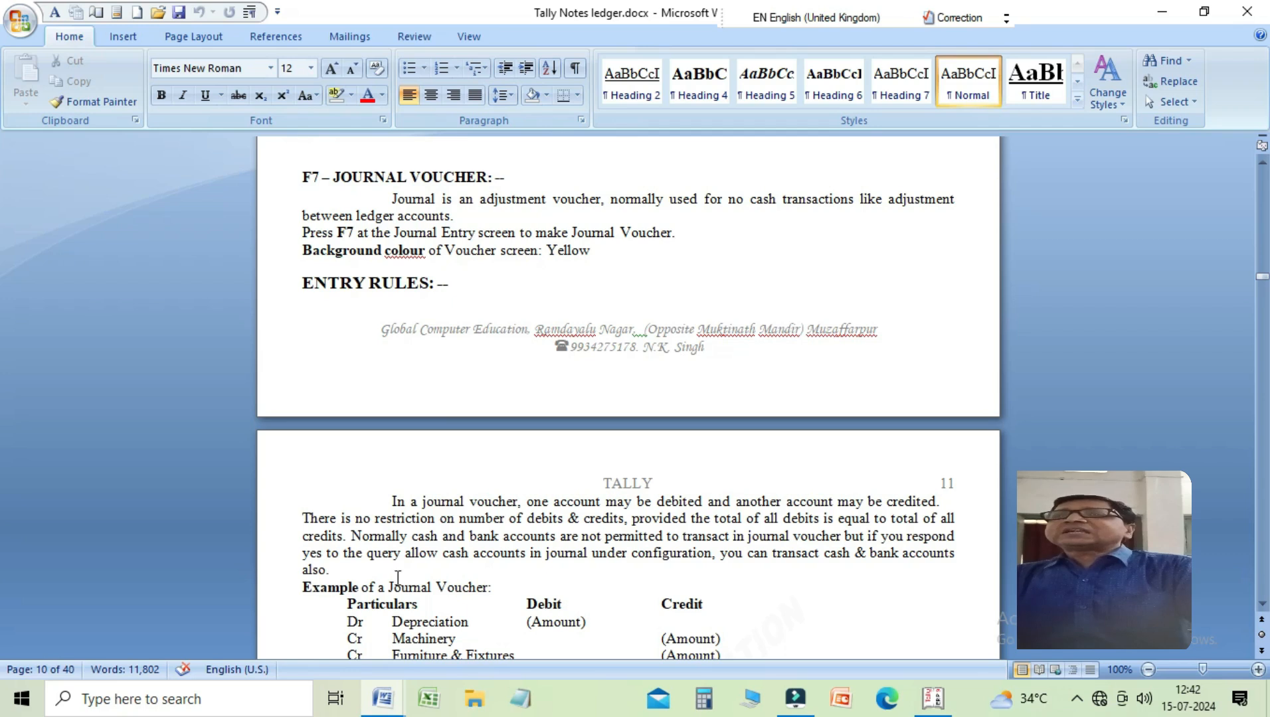
Switch to the Long Type Question jurnal 01.docx document and review the first May transaction of Question 03, business commenced with cash
mouse_move(384, 698)
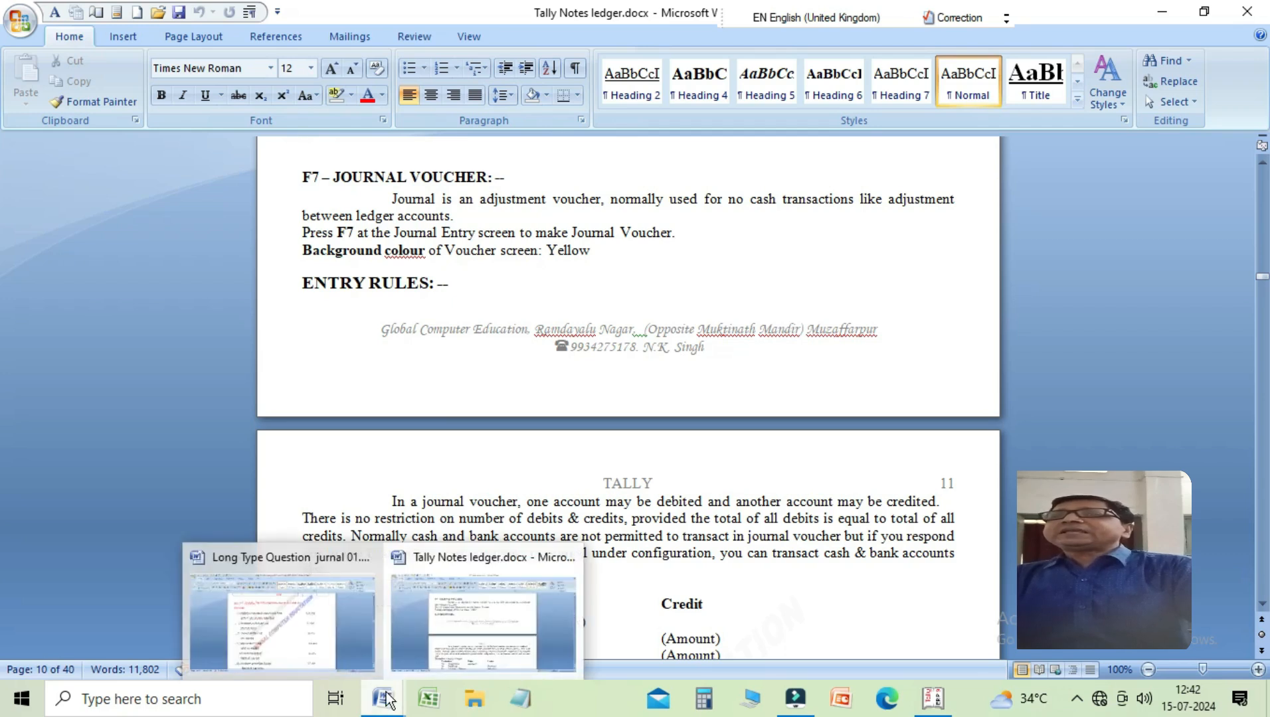
click(344, 658)
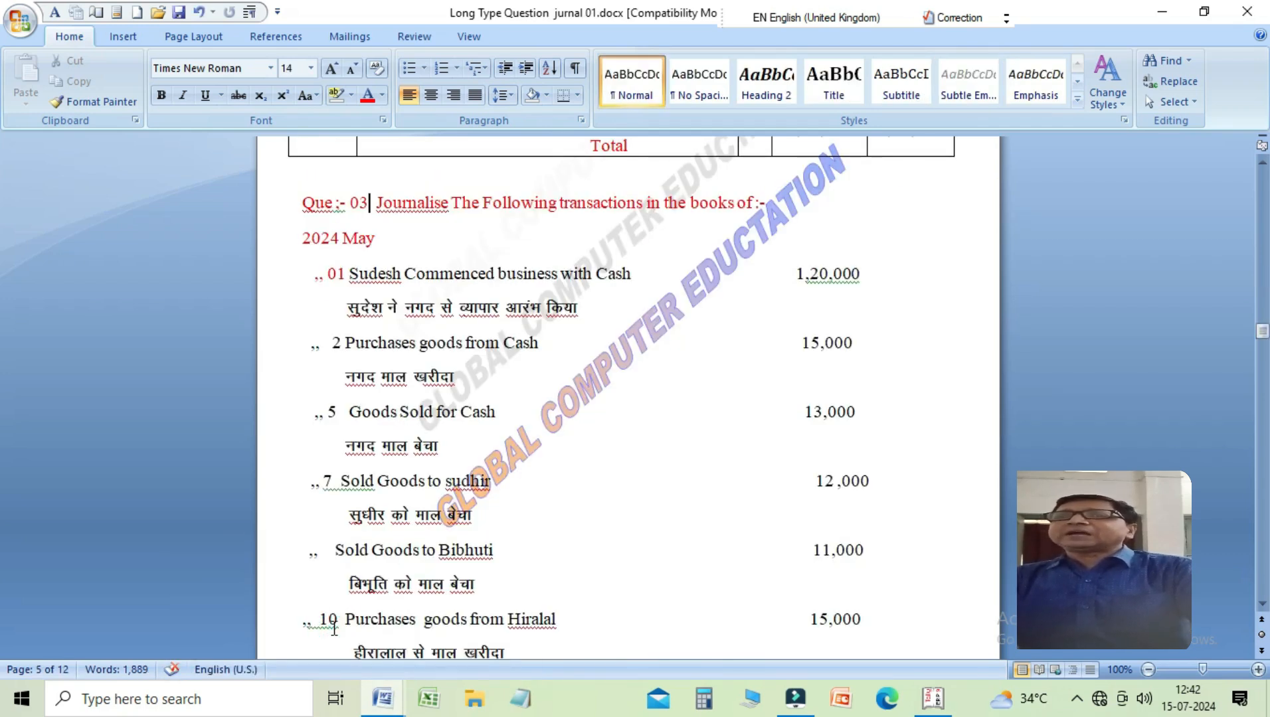
key(Down)
key(Down)
key(Down)
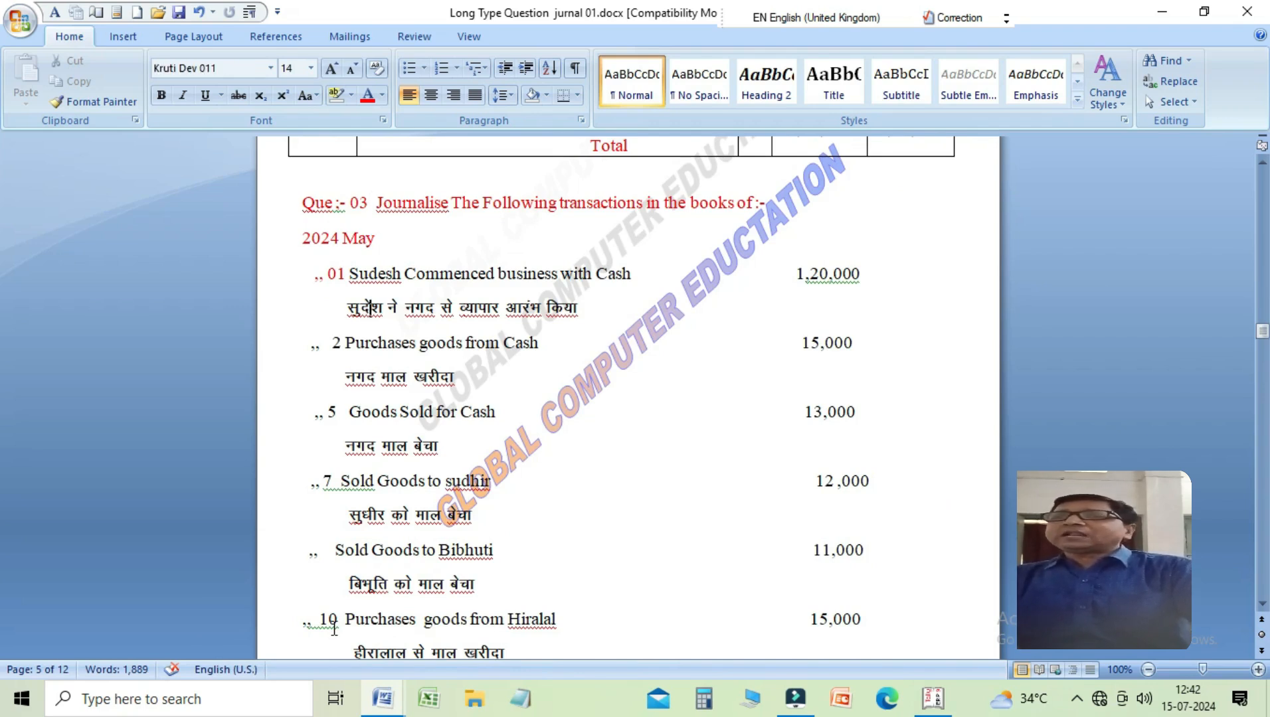
key(Up)
key(Right)
key(Right)
key(Right)
key(Right)
key(Right)
key(Right)
key(Right)
key(Right)
key(Right)
key(Right)
key(Right)
key(Right)
key(Right)
key(Right)
key(Right)
key(Right)
key(Right)
key(Right)
key(Right)
key(Right)
key(Down)
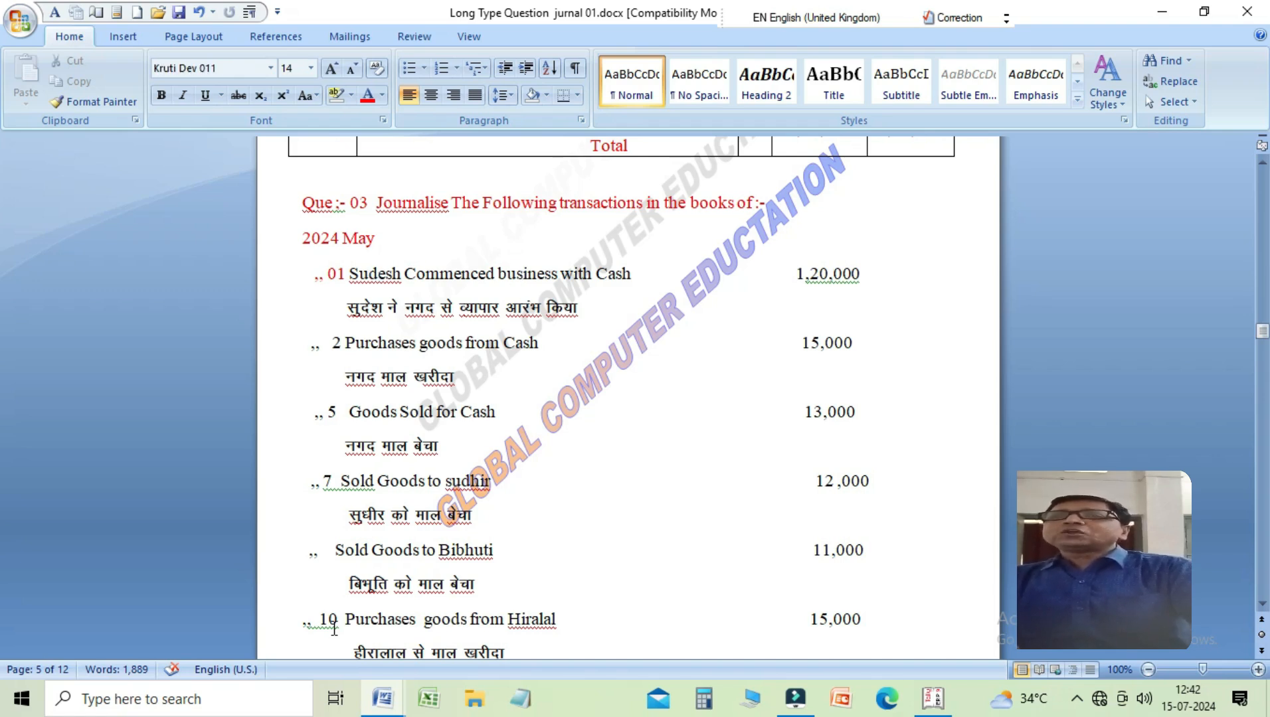
Review Question 03's cash purchase, cash sale and credit sale transactions dated May 2, 5 and 7
key(Down)
key(Down)
key(Down)
key(Up)
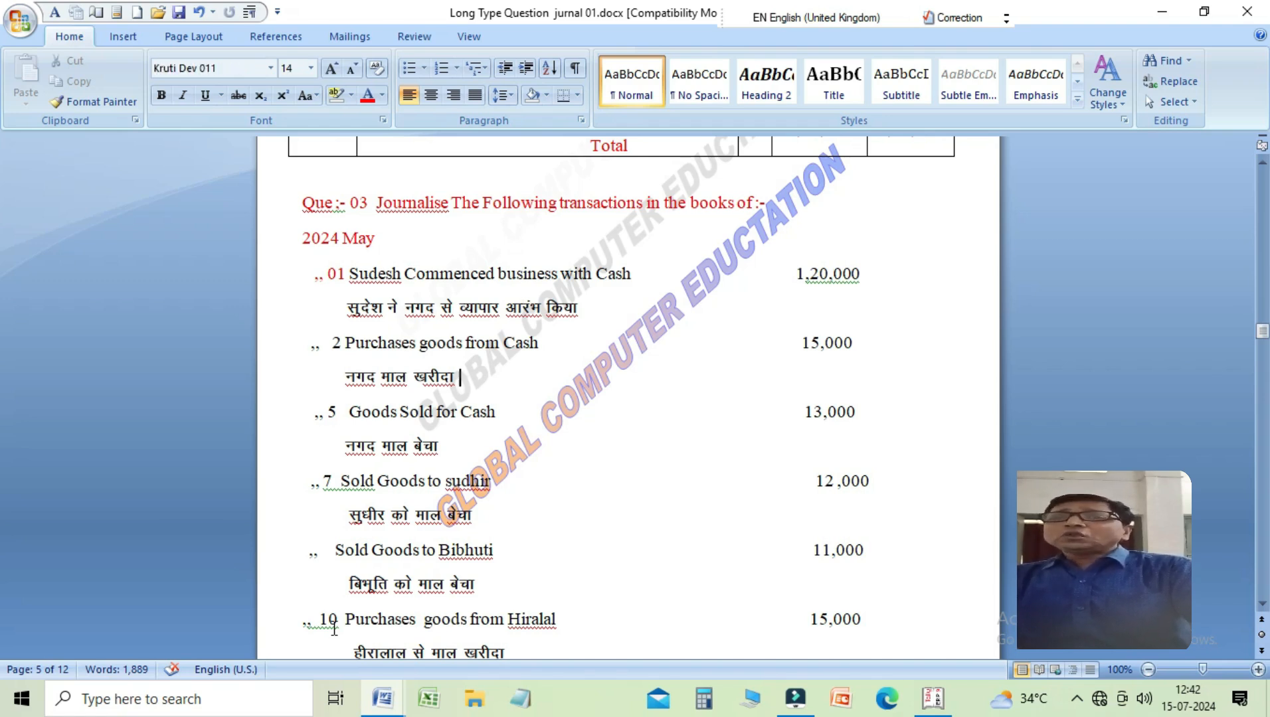
key(Down)
key(Down)
key(Up)
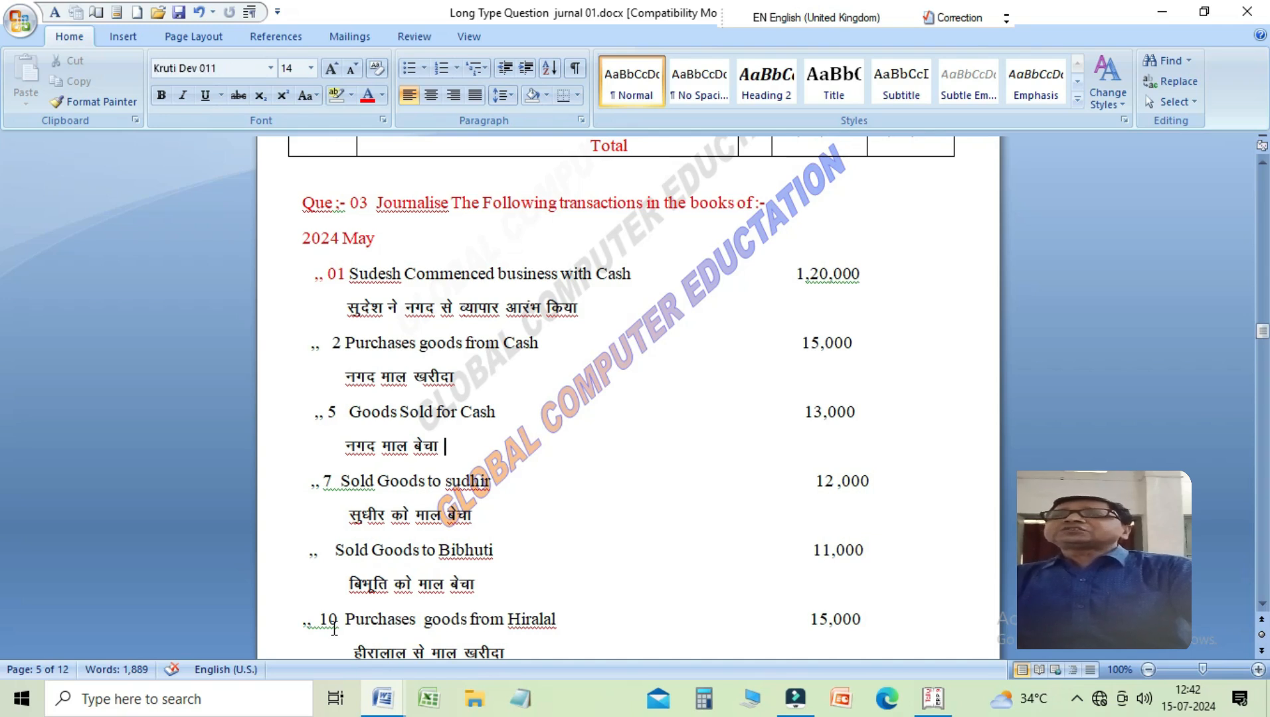
key(Down)
key(Down)
key(Down)
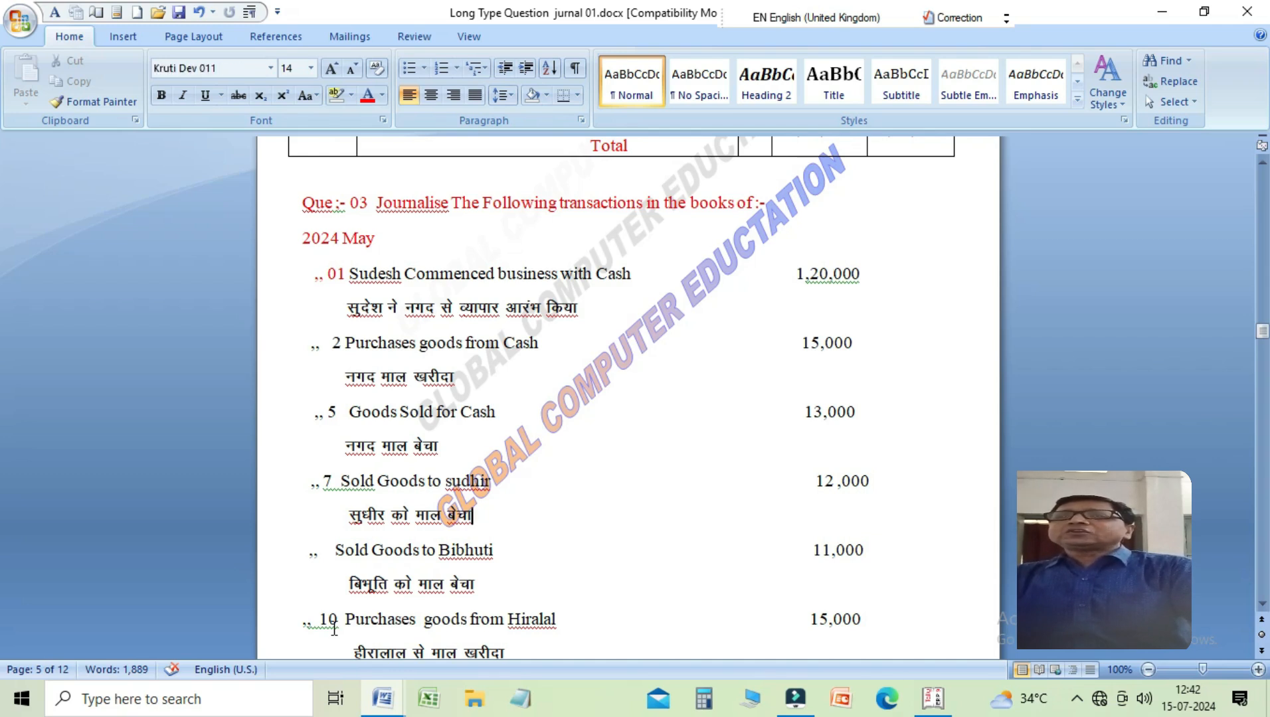
Continue through Question 03's transactions from the second credit sale to the May 20 payment on page 6
key(Down)
key(Down)
key(Down)
key(Down)
key(Down)
key(Down)
key(Down)
key(Down)
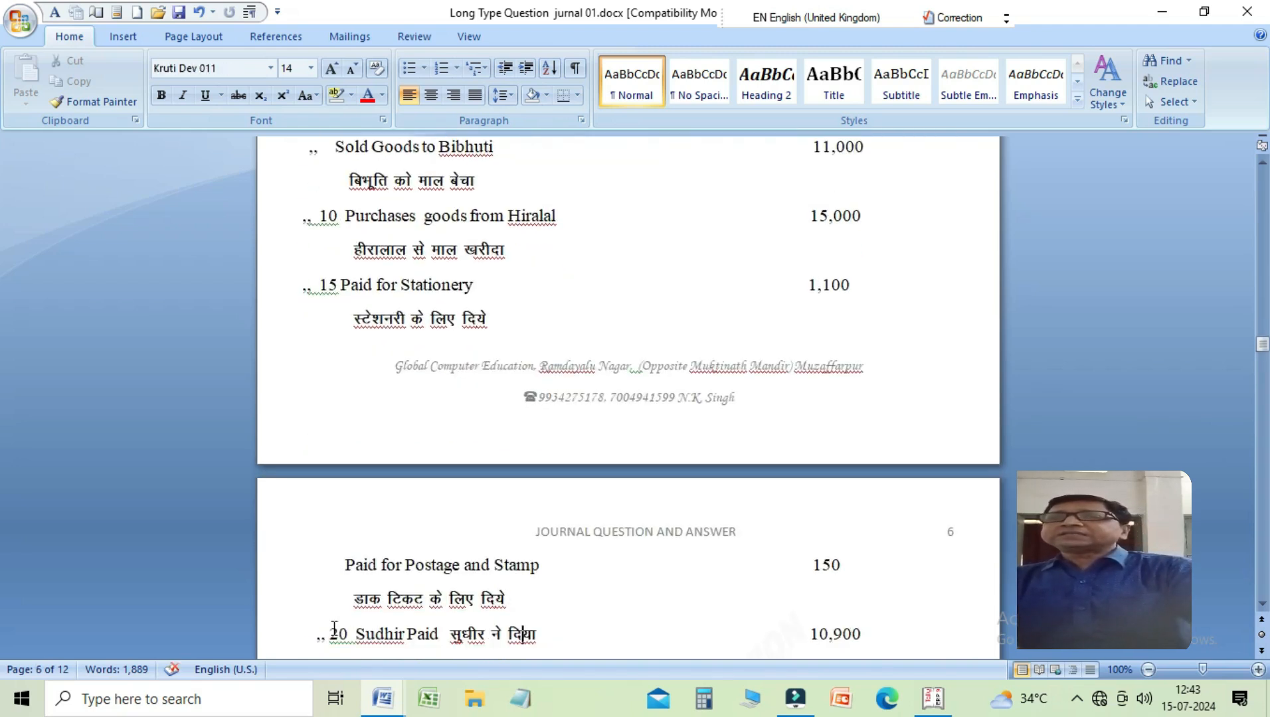
Review the remaining Question 03 transactions on page 6, from the allowed discount to the manager's salary on May 31
key(Down)
key(Down)
key(Down)
key(Down)
key(Down)
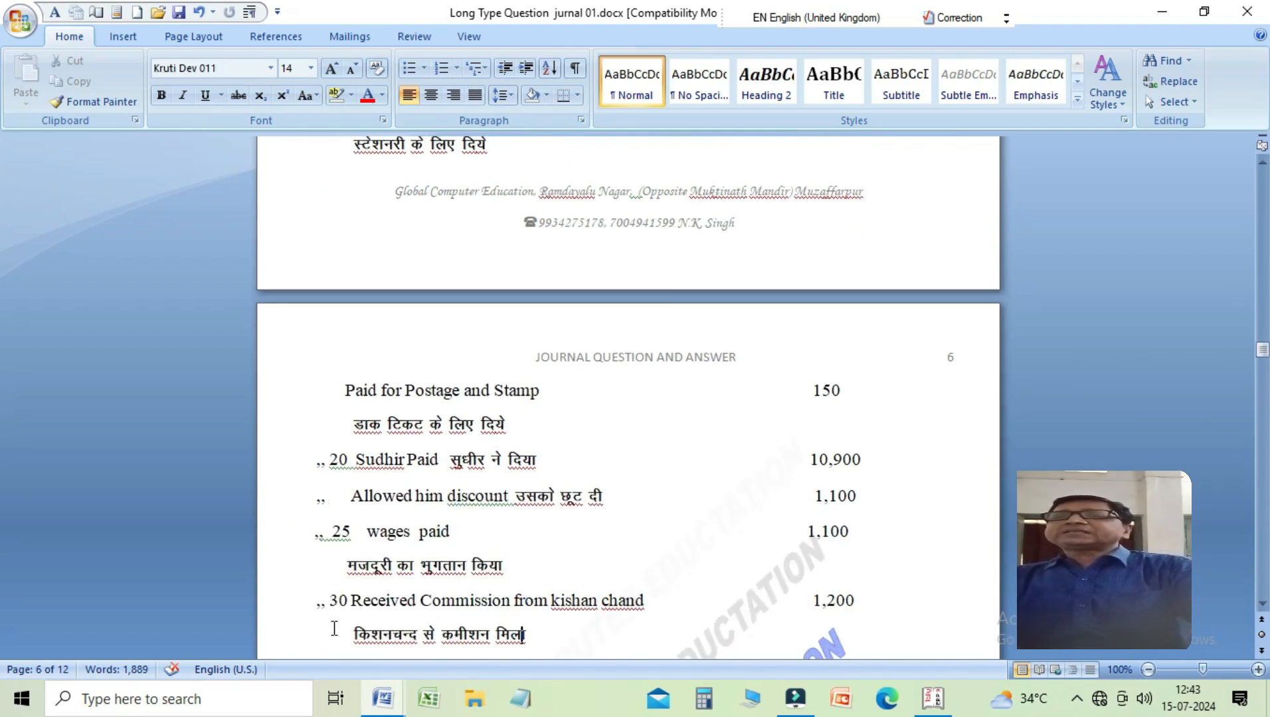
key(Down)
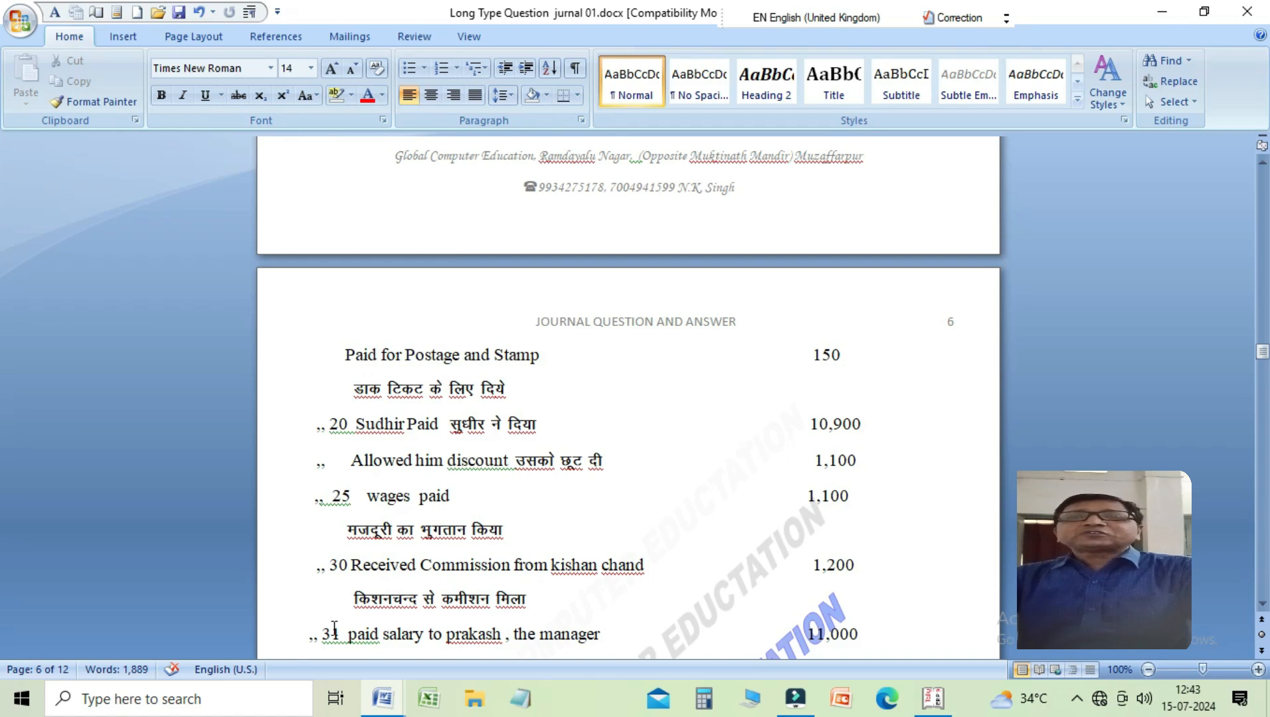
key(Up)
key(Up)
key(Down)
key(Down)
key(Down)
key(Down)
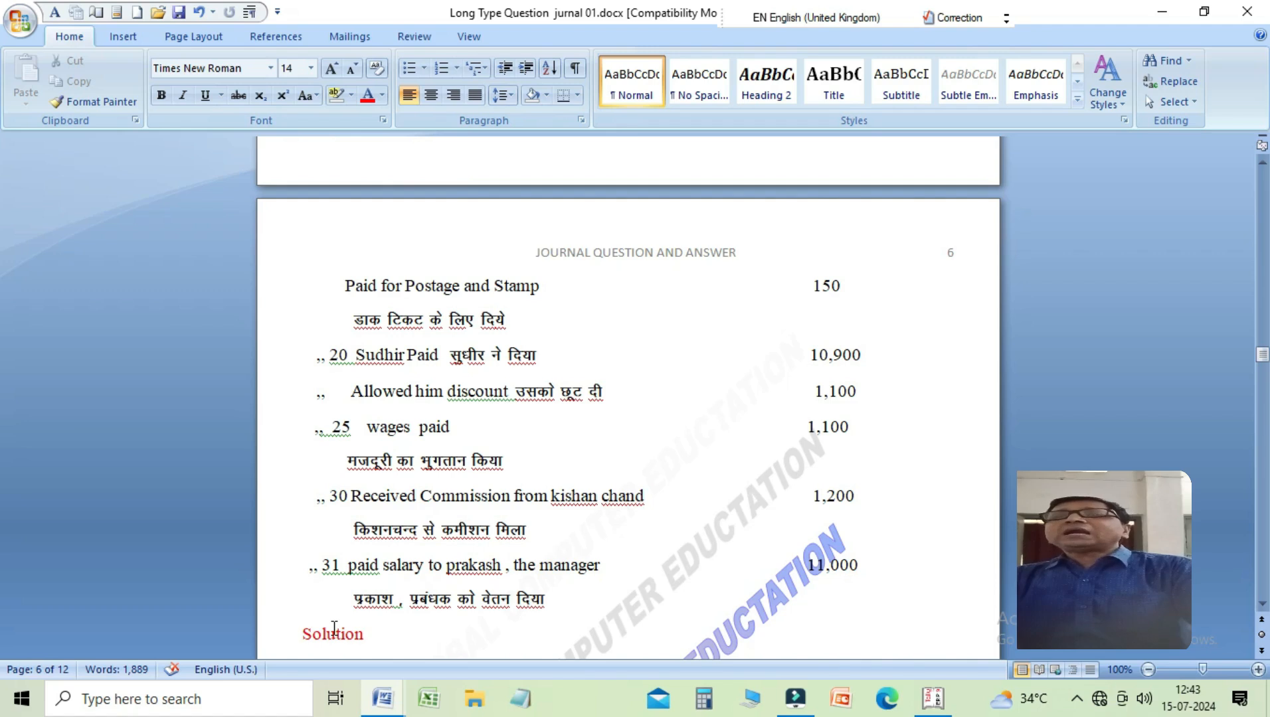
key(Up)
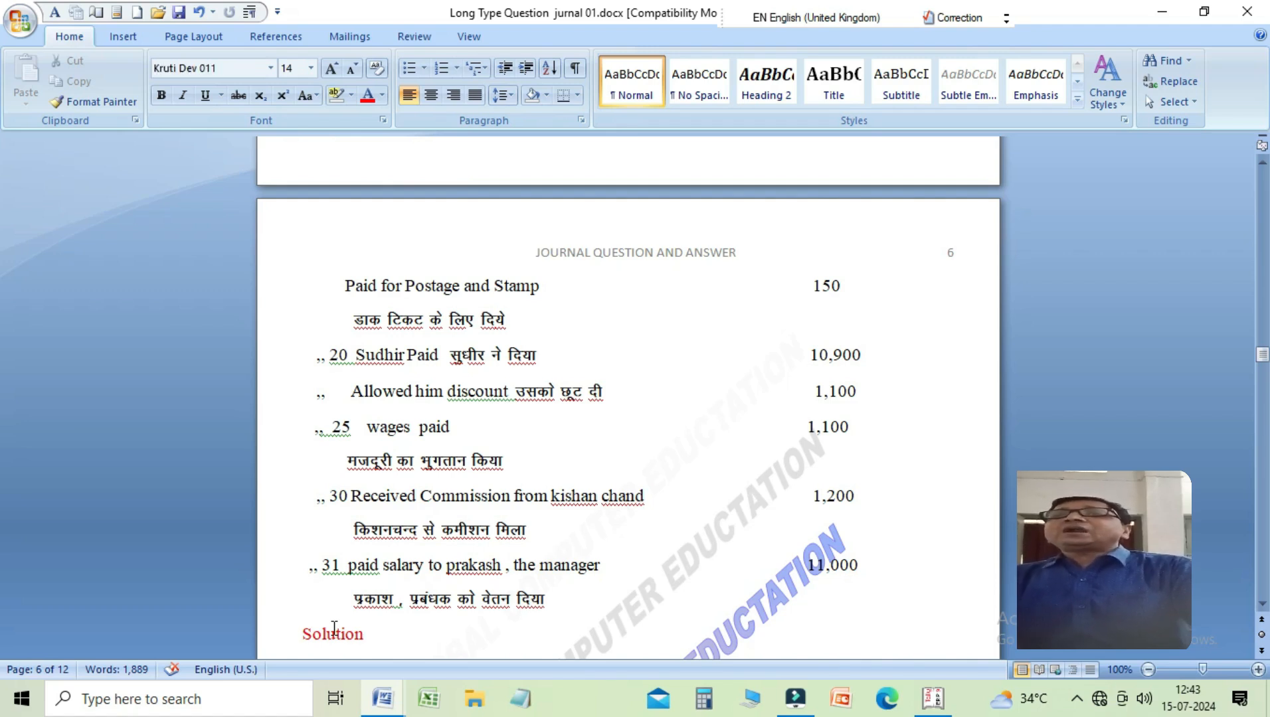
Look over the Question 03 solution journal table down to page 7, and return to the Solution heading
key(Down)
key(ctrl+v)
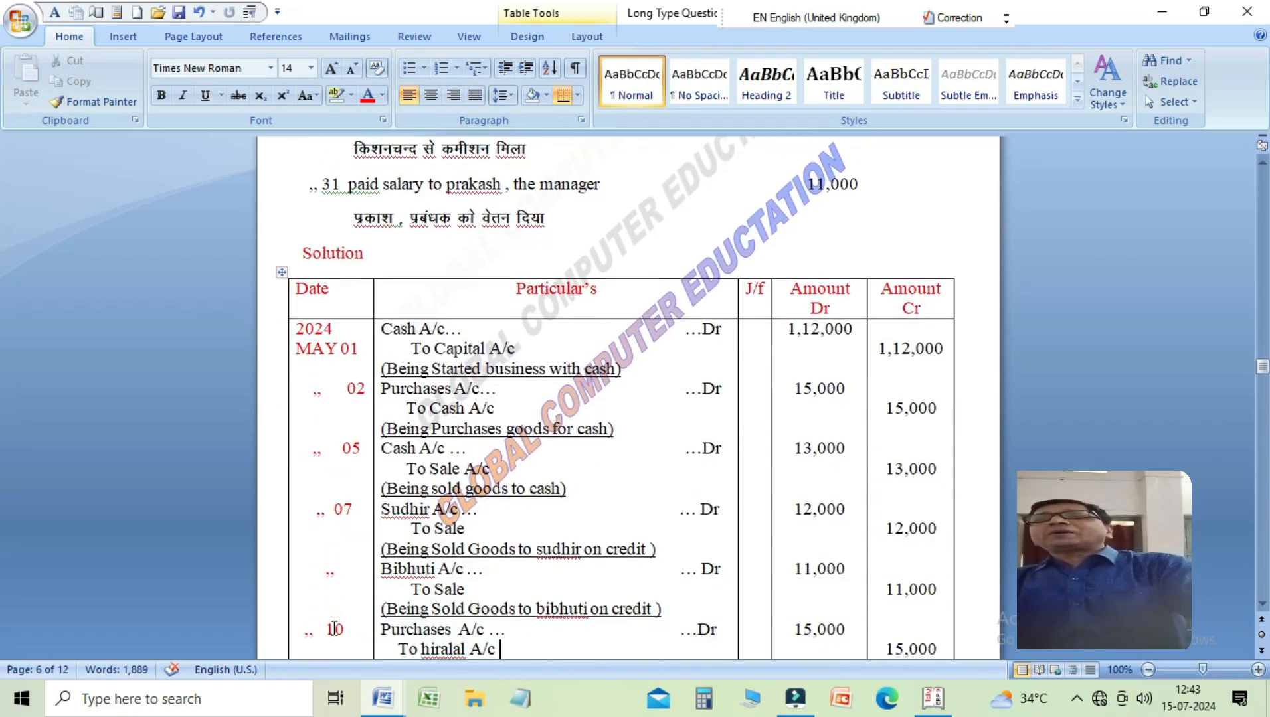
key(Up)
key(Up)
key(Up)
key(Up)
key(Up)
key(Up)
key(Up)
key(Up)
key(Up)
key(Up)
key(Up)
key(Up)
key(Up)
key(Up)
key(Up)
key(Up)
key(Up)
key(Up)
key(Up)
key(Up)
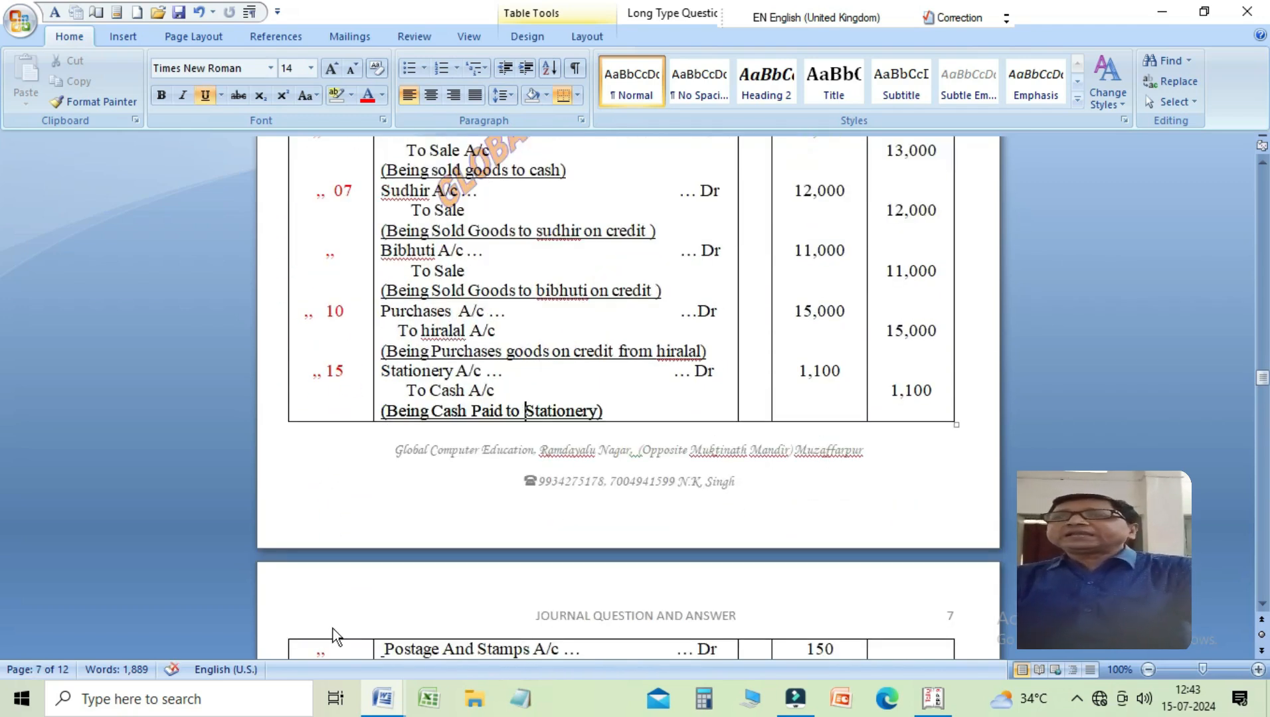
key(Up)
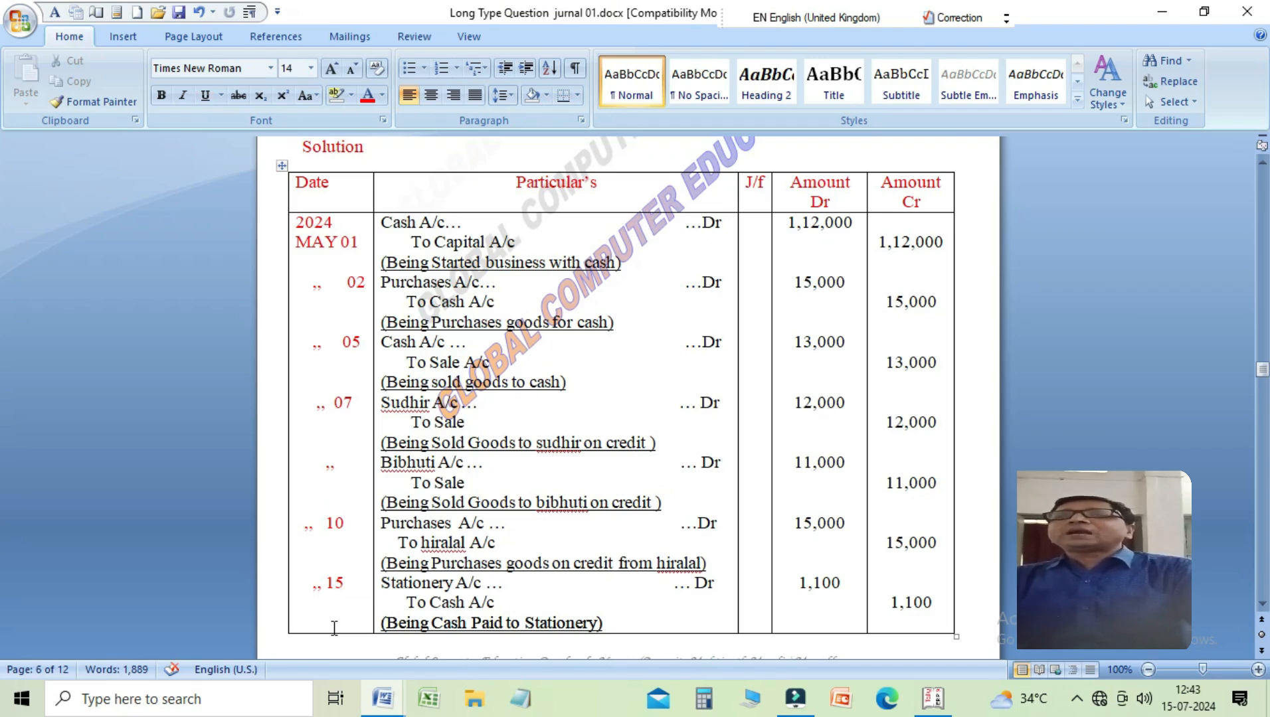
Examine the May 01 and 02 entries in the solution table, and place the cursor in the first debit amount
key(Down)
key(Down)
key(Down)
key(Down)
key(Down)
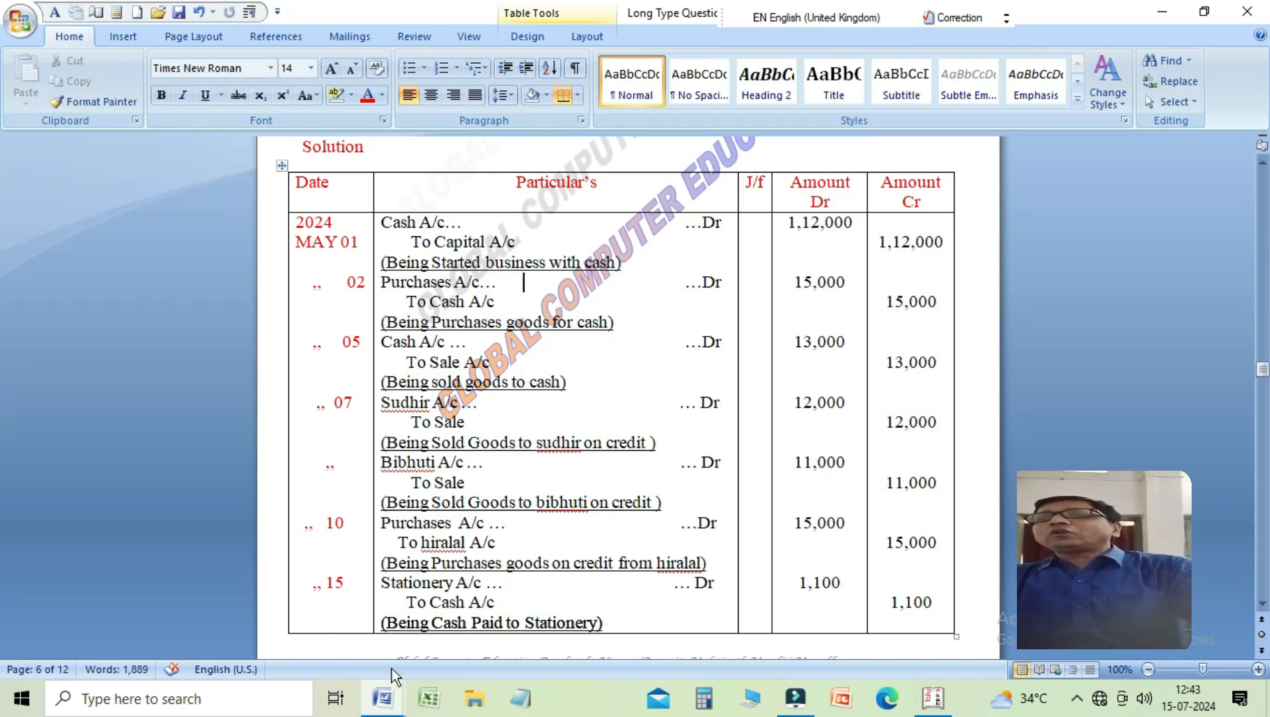
click(823, 225)
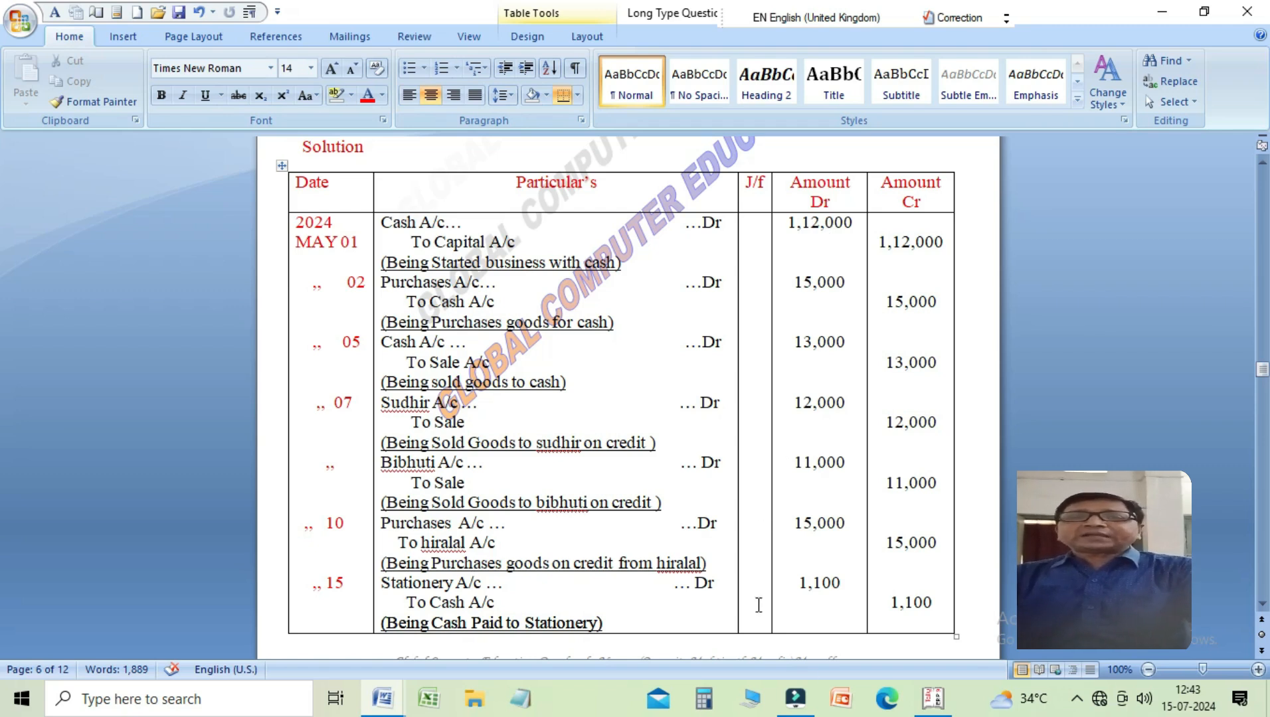
Switch to Tally.ERP 9, select the company GLOBAL & CO. PROB 3 and return to the Gateway of Tally
mouse_move(942, 704)
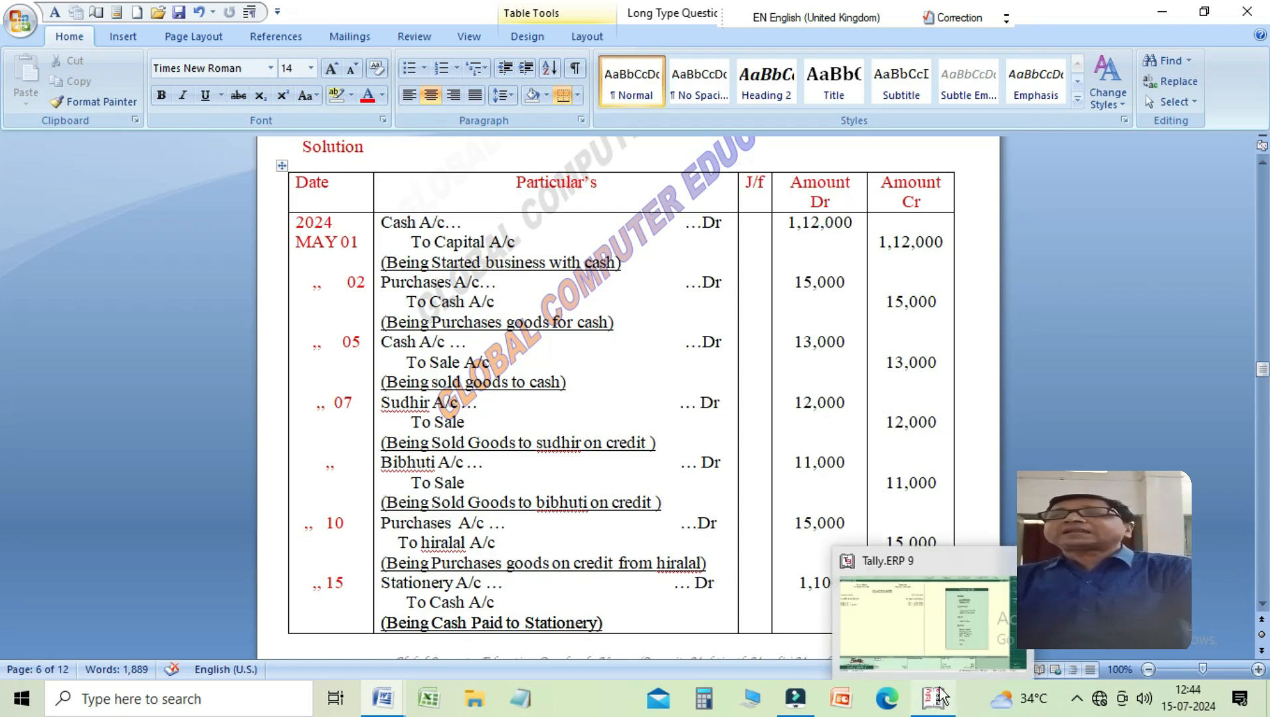
click(928, 616)
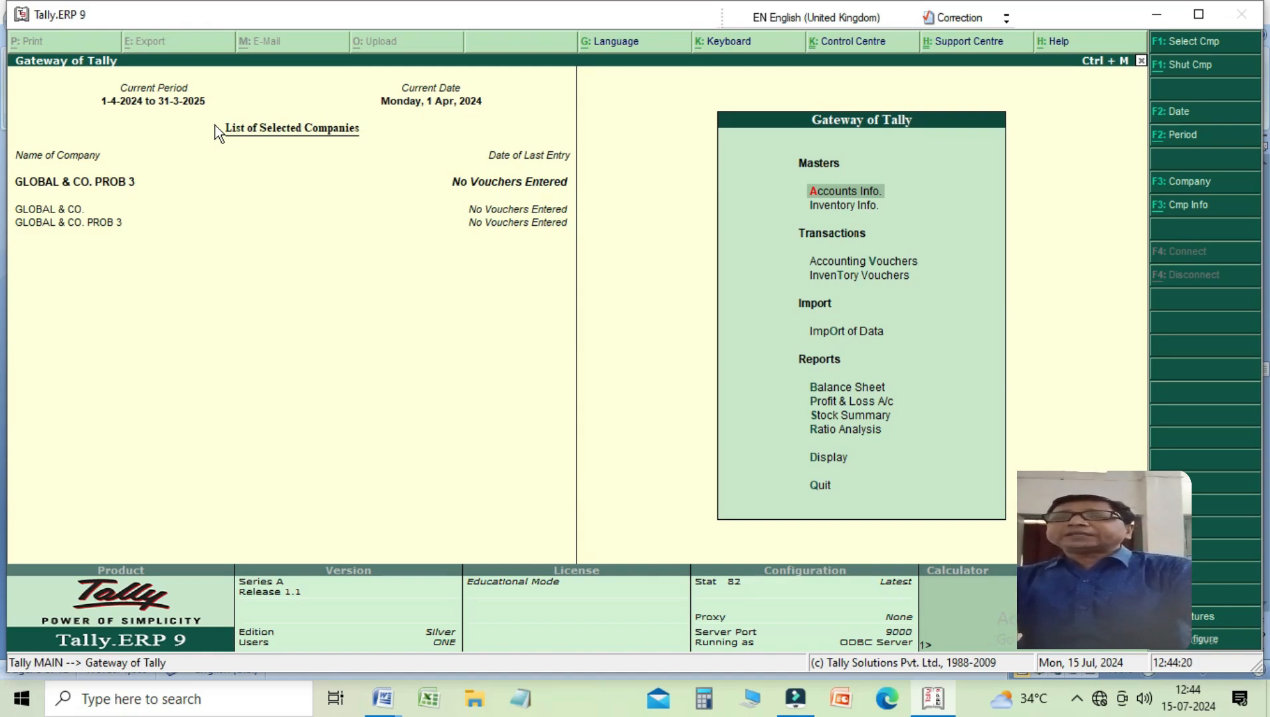
key(alt+F3)
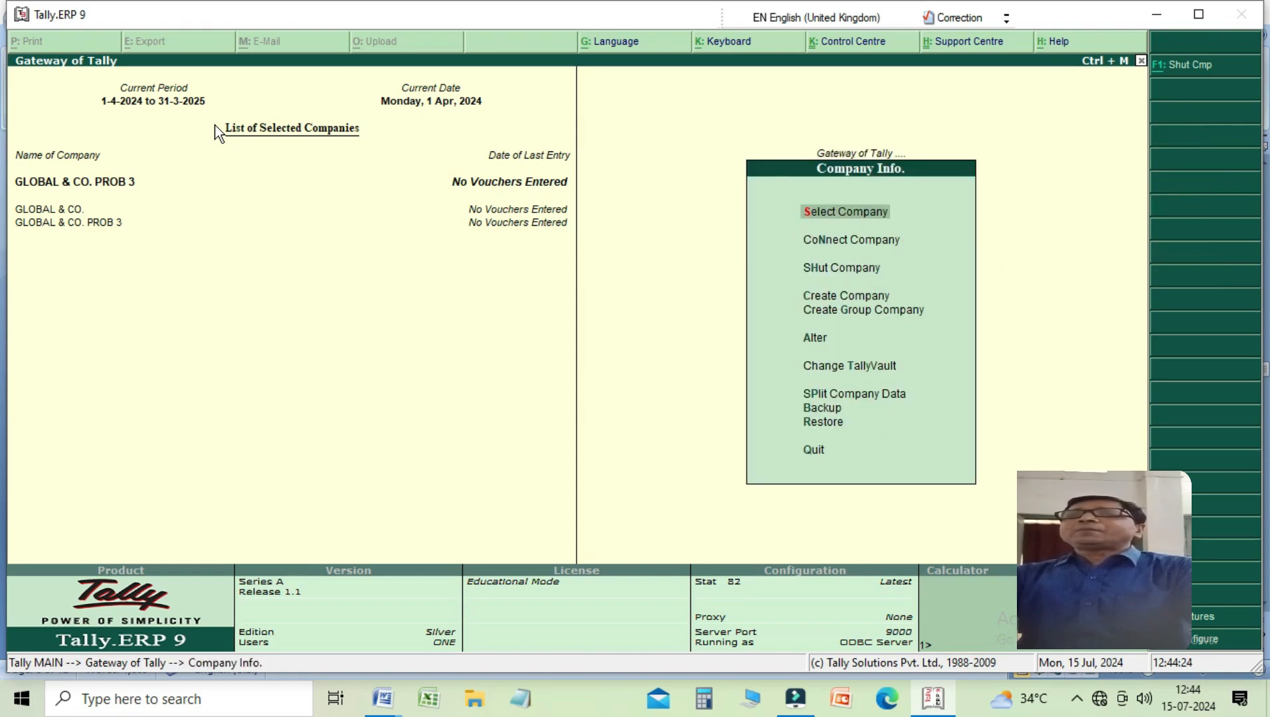
key(Return)
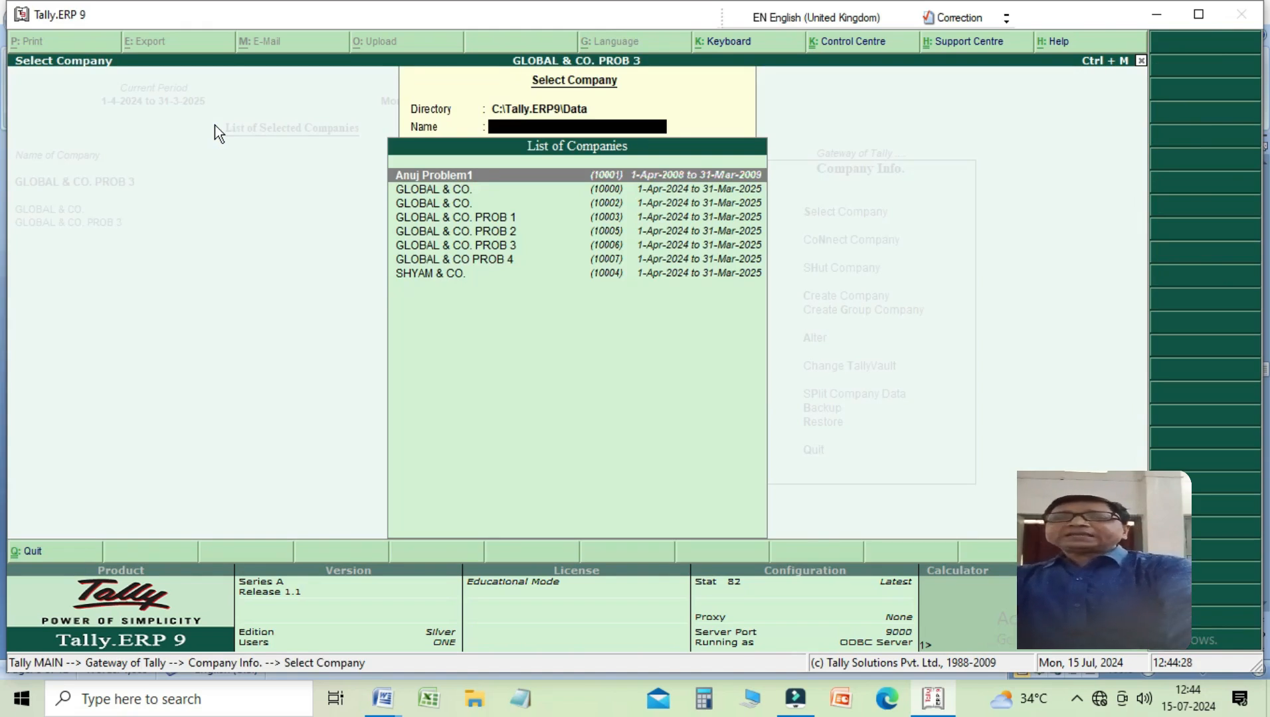
key(Down)
key(Down)
key(Down)
key(Down)
key(Down)
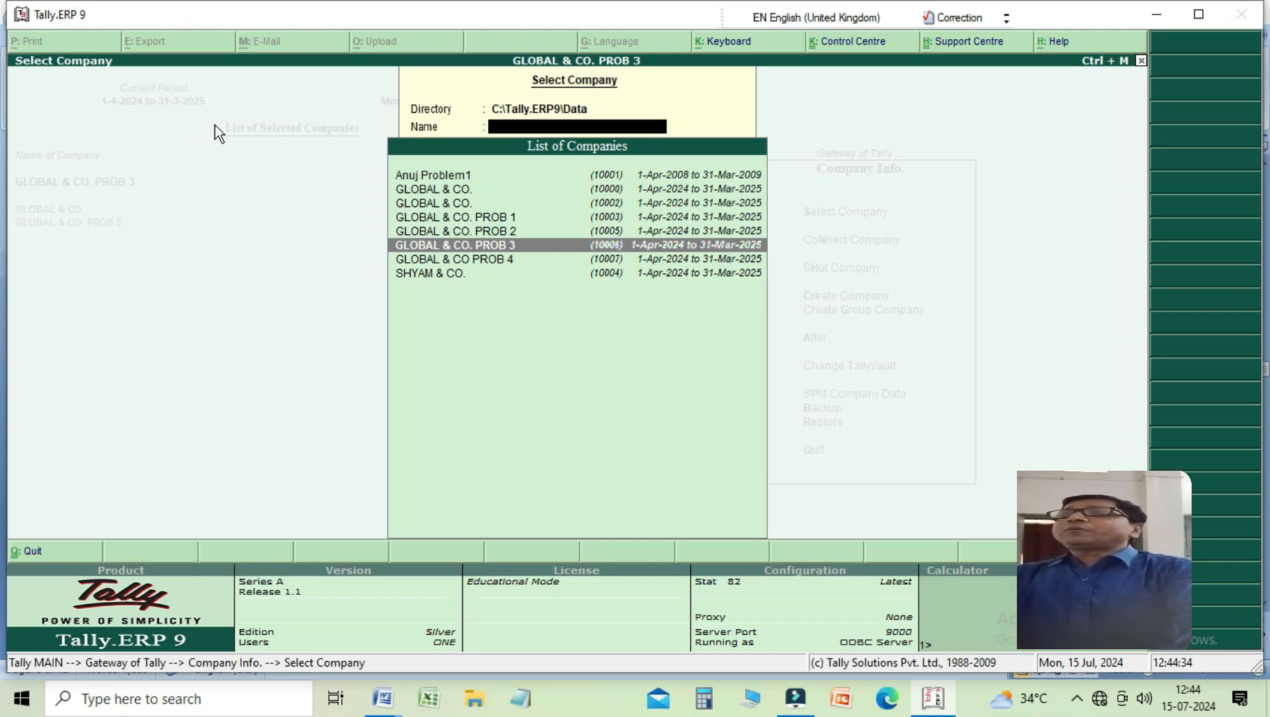
key(Return)
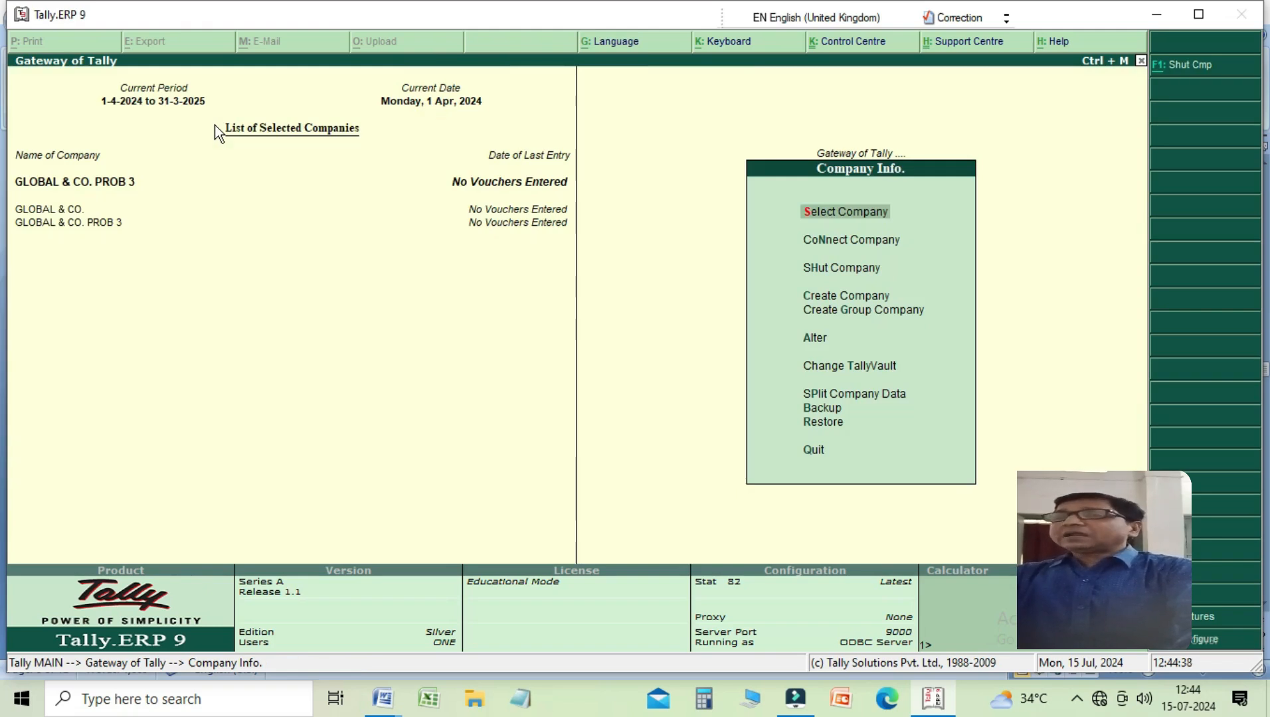
key(Escape)
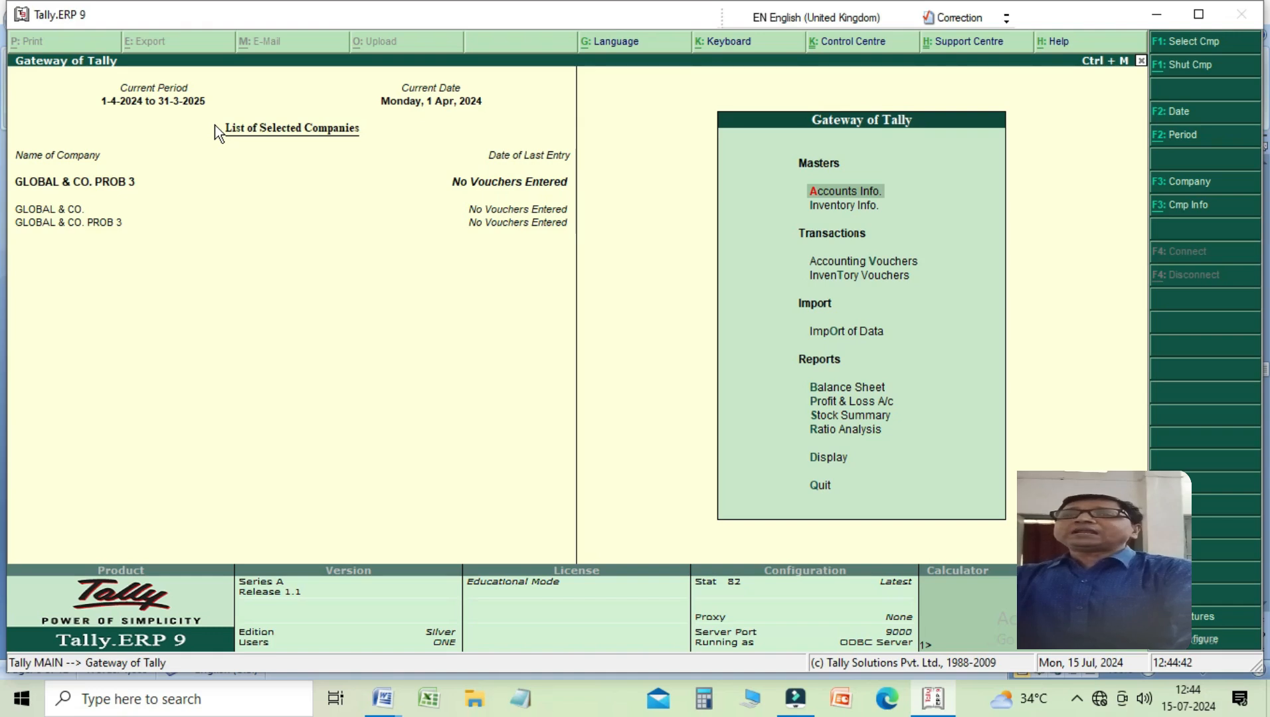
Open the list of existing single ledgers for display from the company's account masters
key(Down)
key(Up)
key(Down)
key(Up)
key(Return)
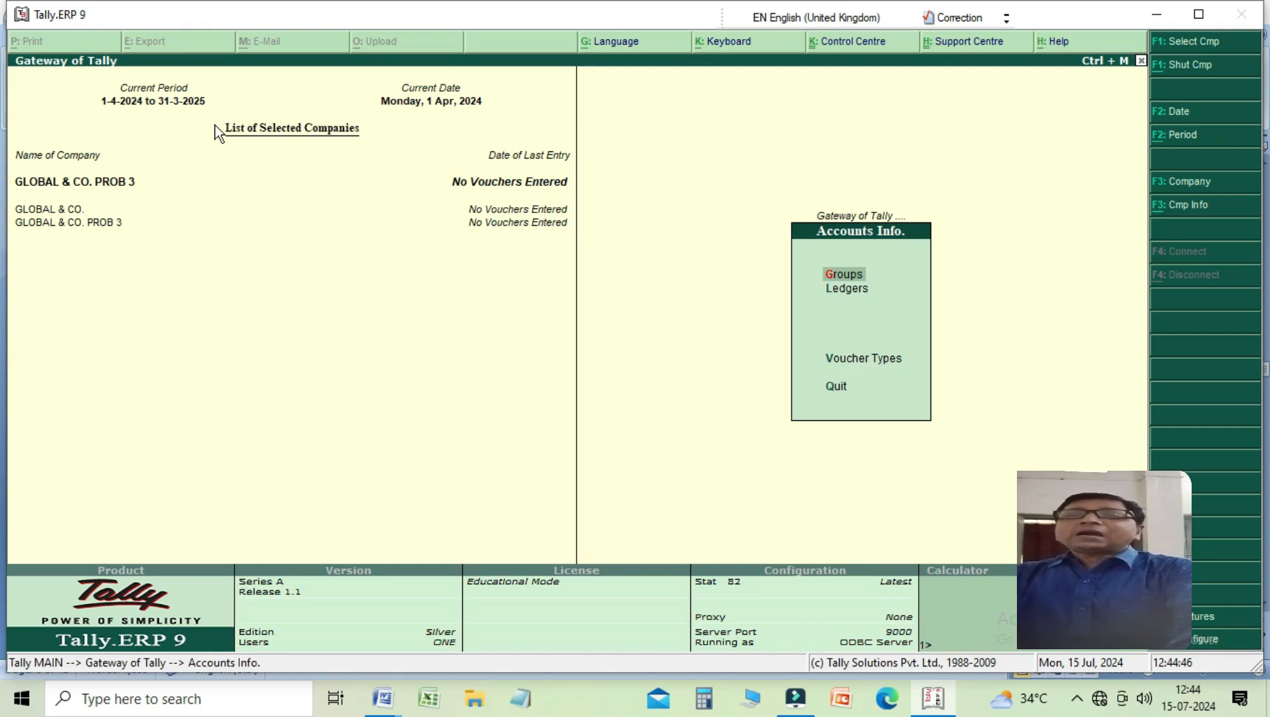
key(Down)
key(Return)
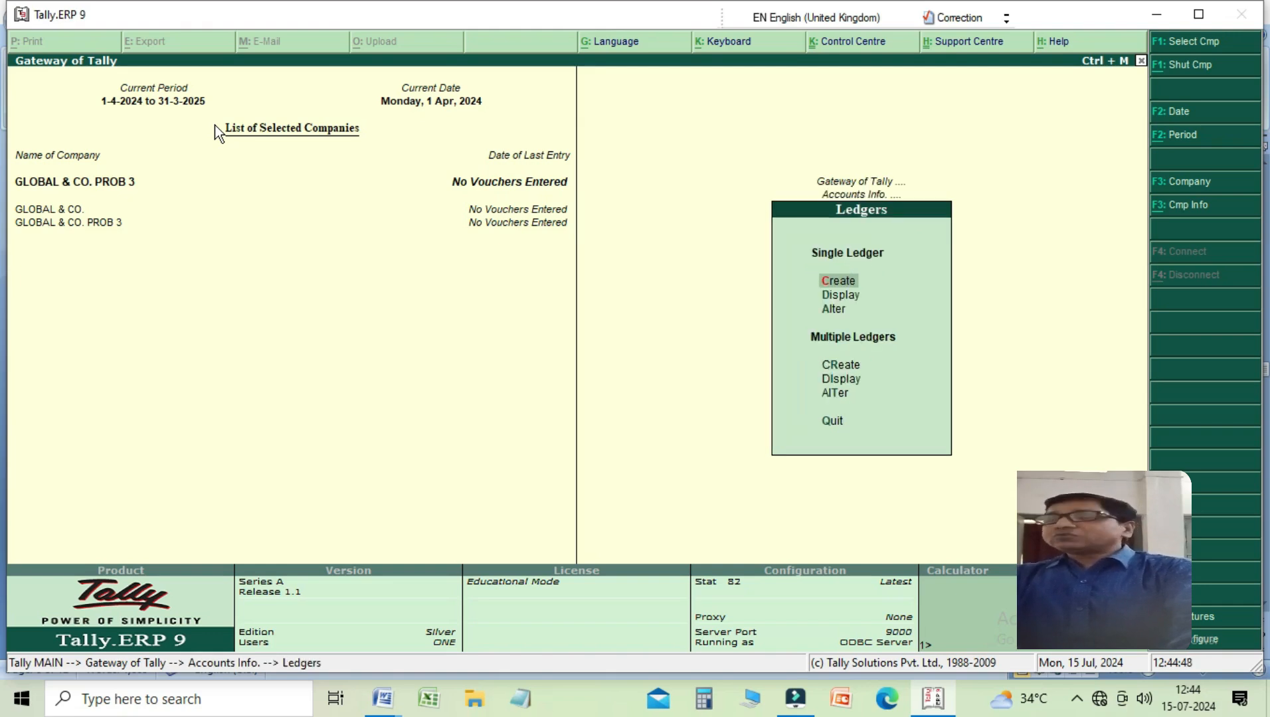
key(Down)
key(Return)
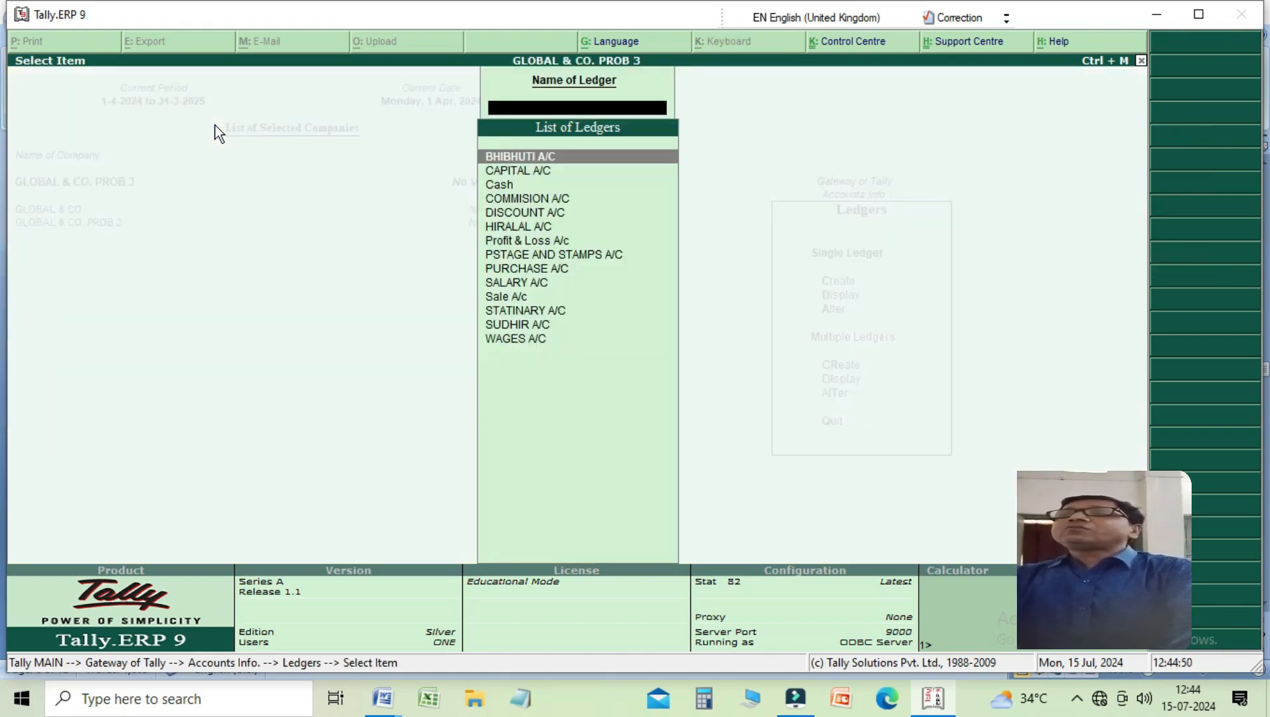
Look through the ledger list down to WAGES A/C, and return to the Gateway of Tally
key(Down)
key(Down)
key(Down)
key(Down)
key(Down)
key(Down)
key(Down)
key(Down)
key(Down)
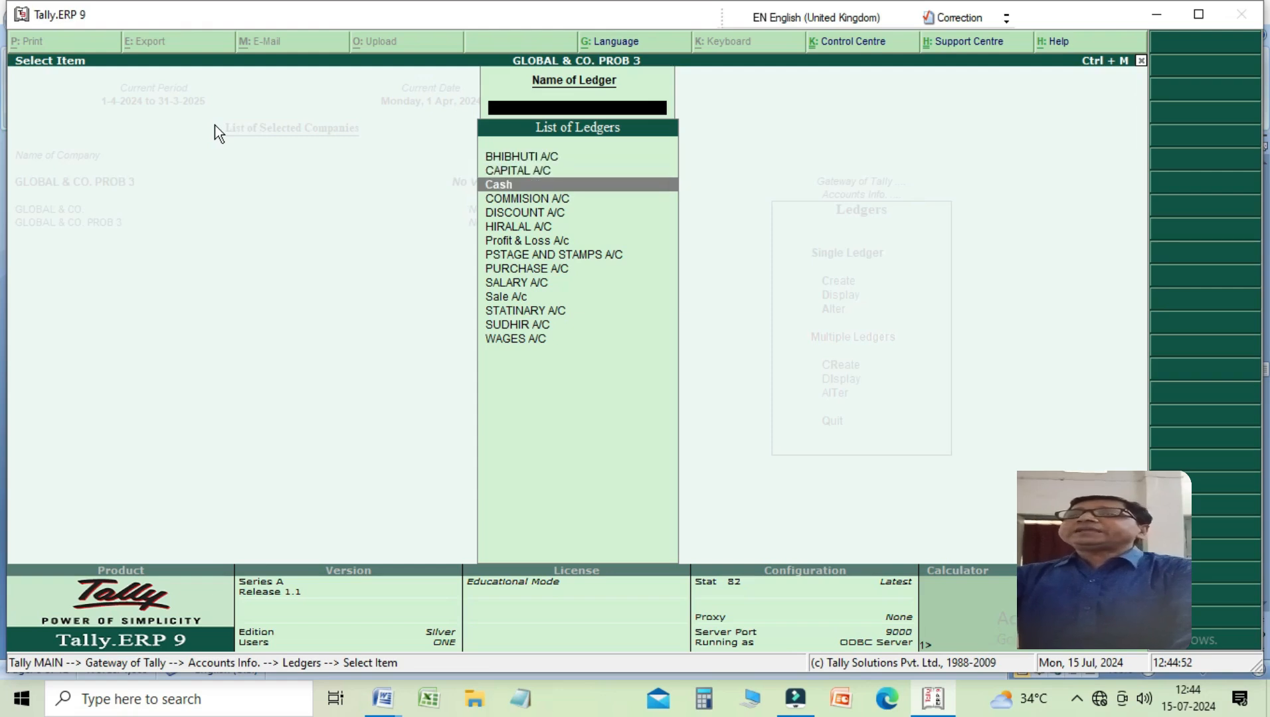
key(Down)
key(Down)
key(Down)
key(Down)
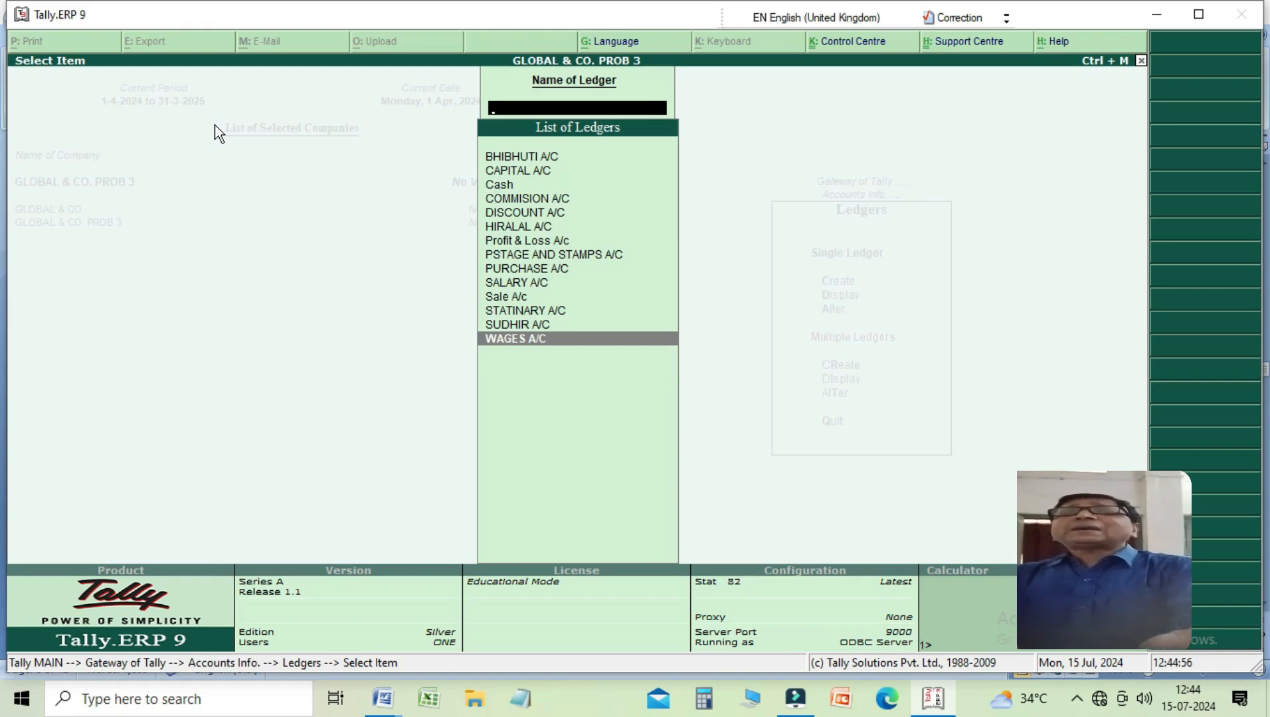
key(Escape)
key(Escape)
key(Escape)
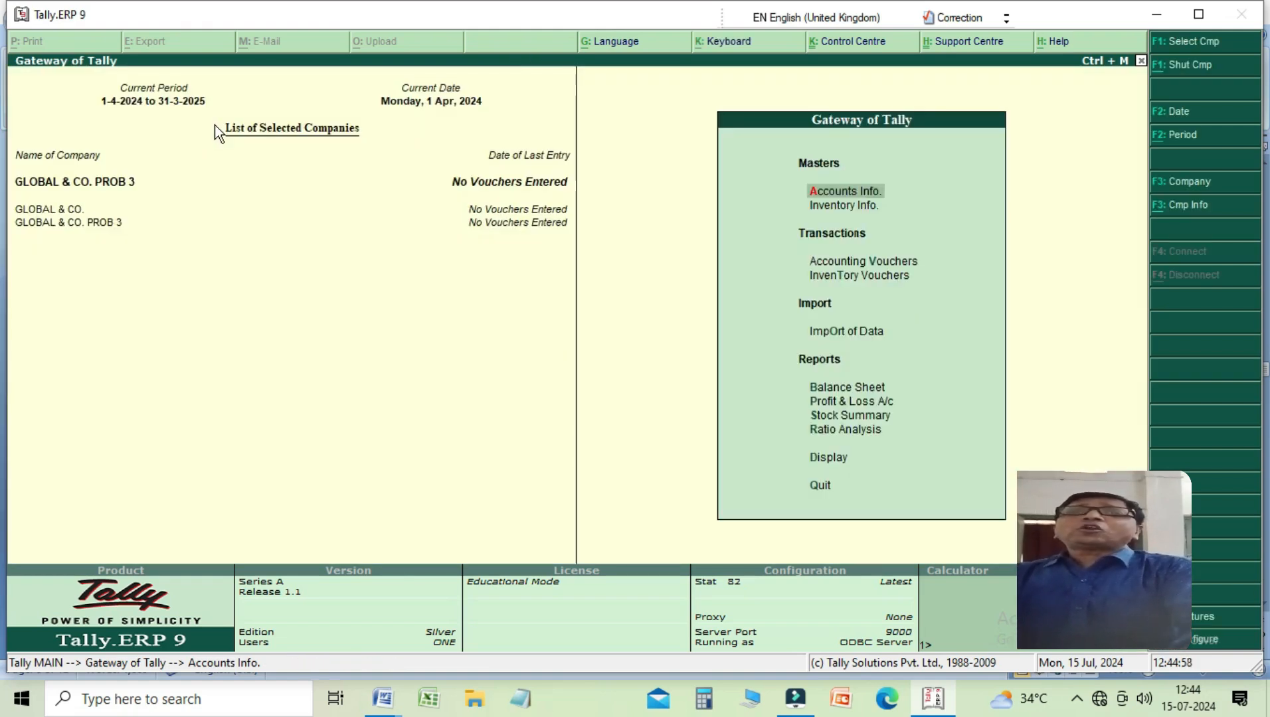
Open accounting voucher creation for the company from the Gateway of Tally
key(Down)
key(Down)
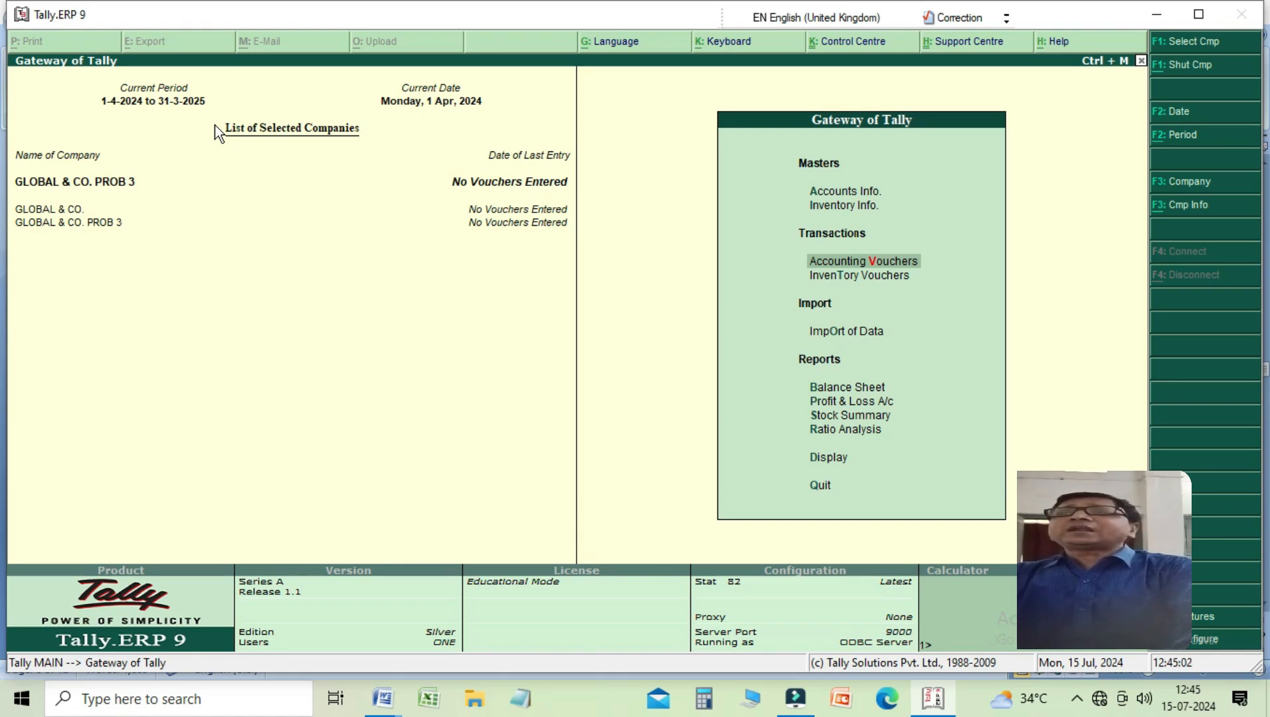
key(Return)
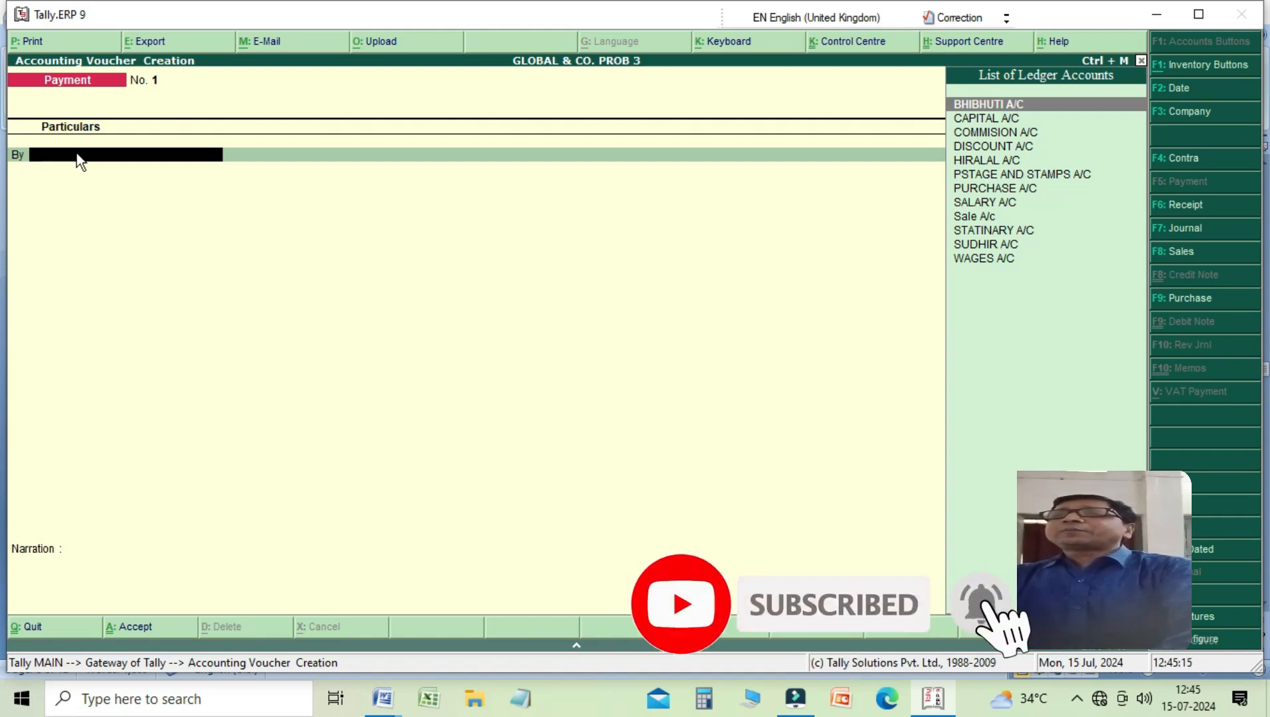
Enable single entry mode for payment, receipt and contra vouchers, and choose Cash as the payment account
key(F12)
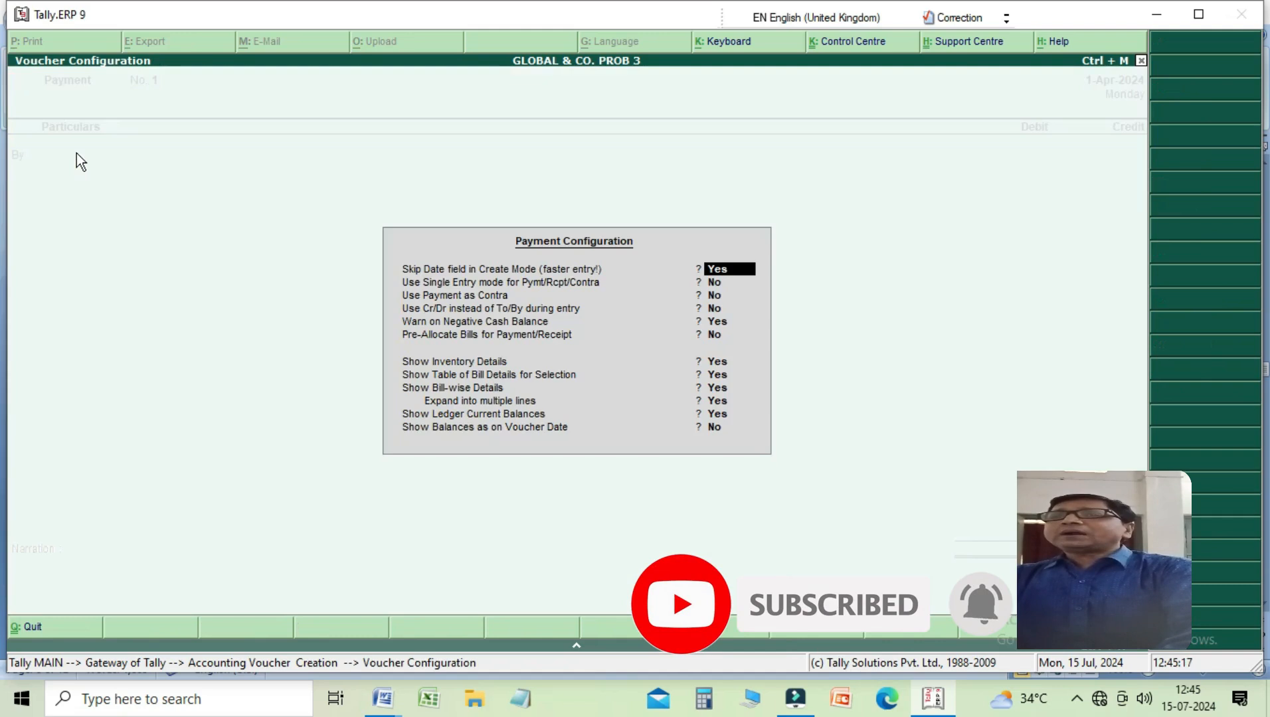
key(Return)
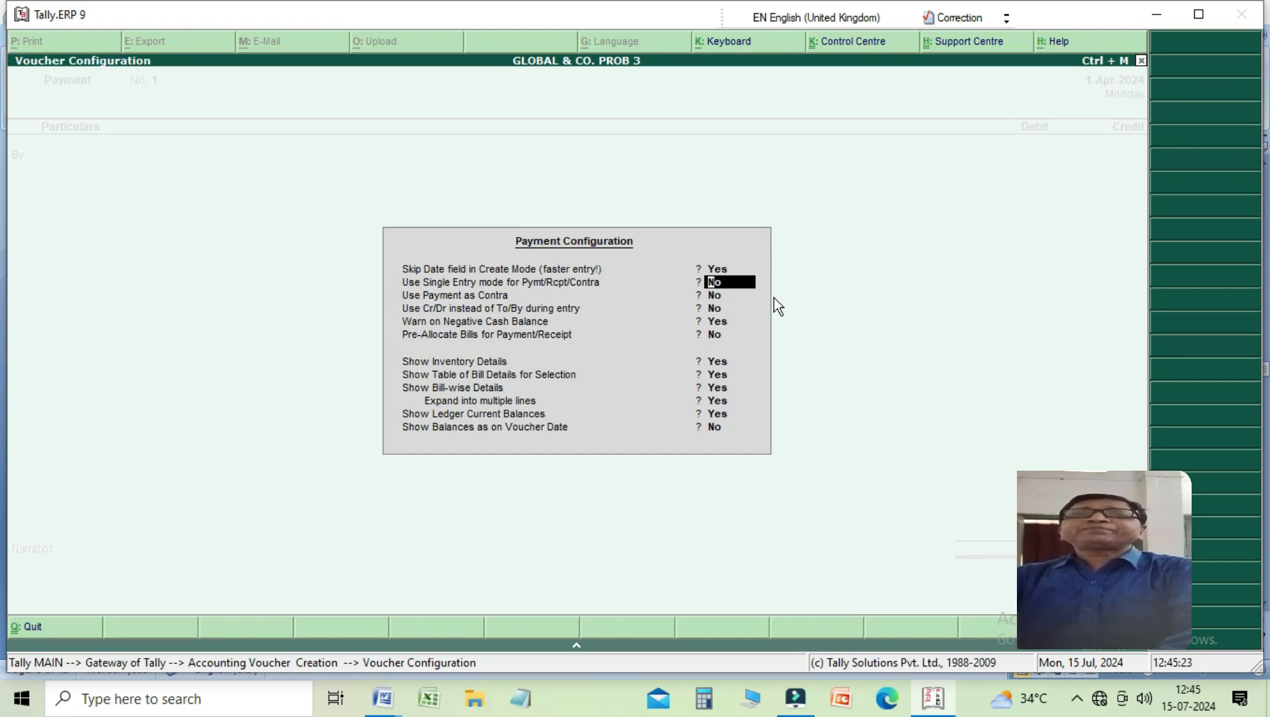
key(y)
key(Return)
key(Return)
key(Return)
key(Return)
key(Return)
key(Return)
key(Return)
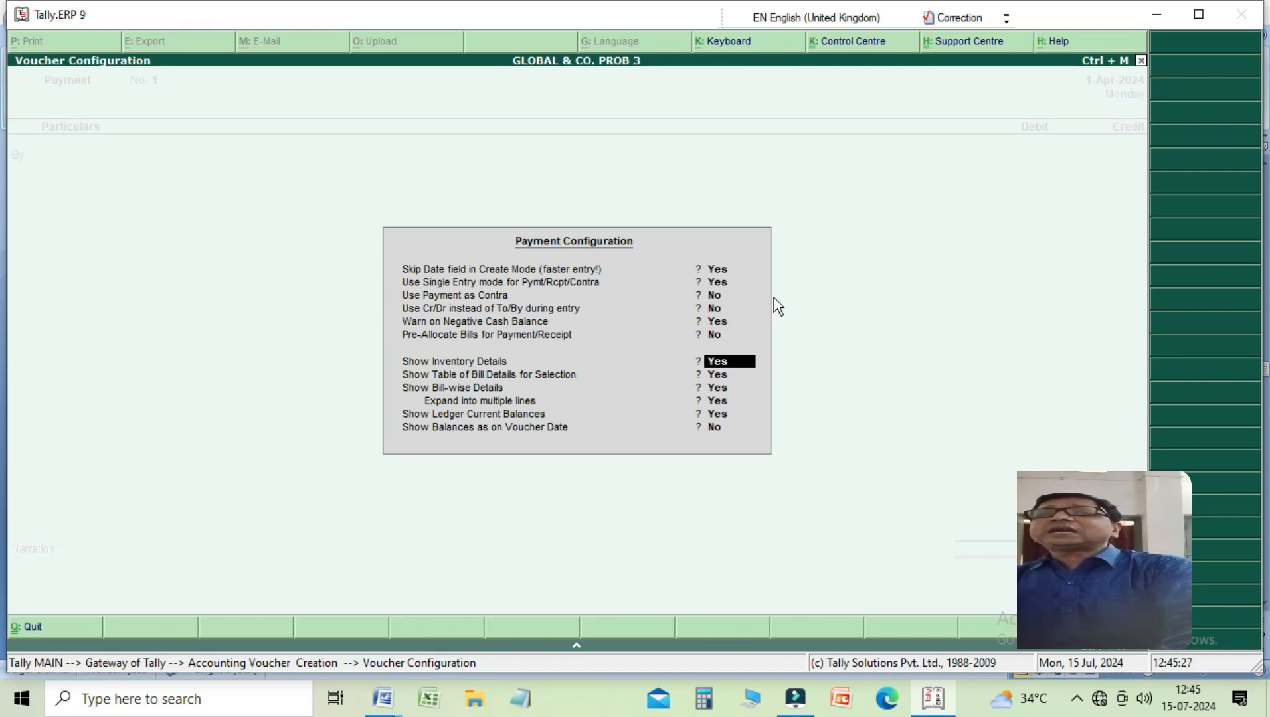
key(Return)
key(Return)
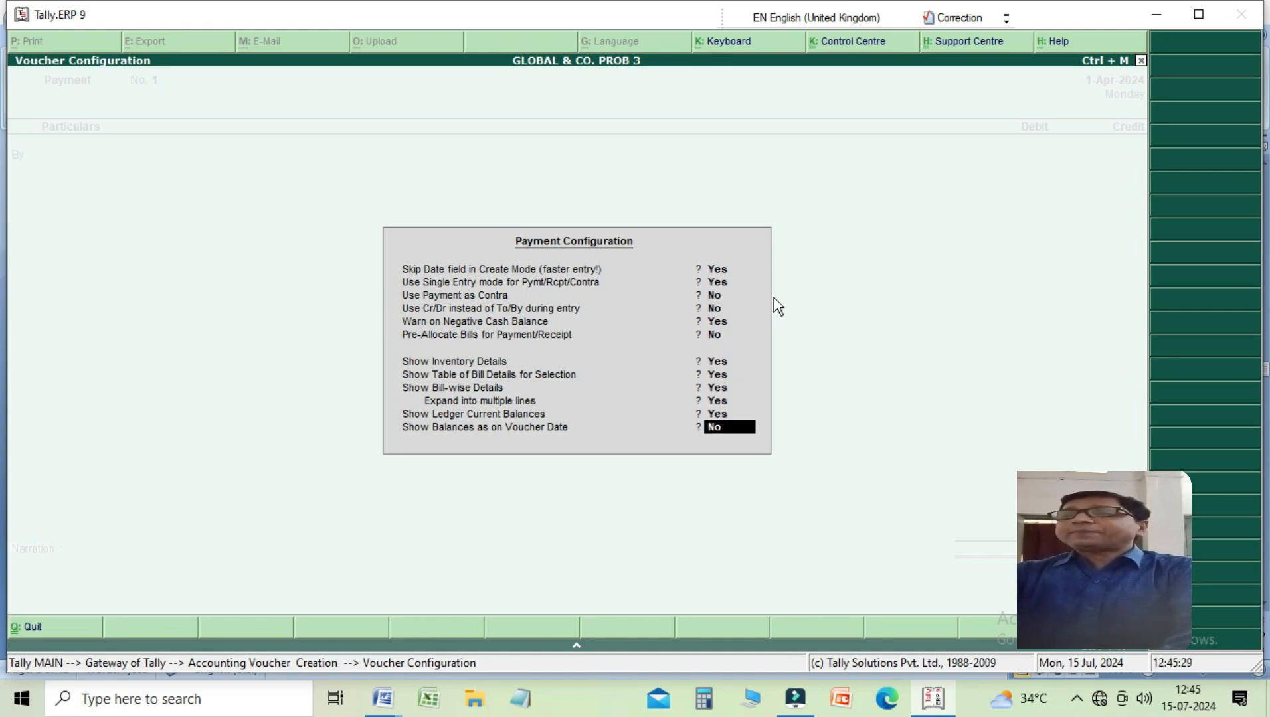
key(Return)
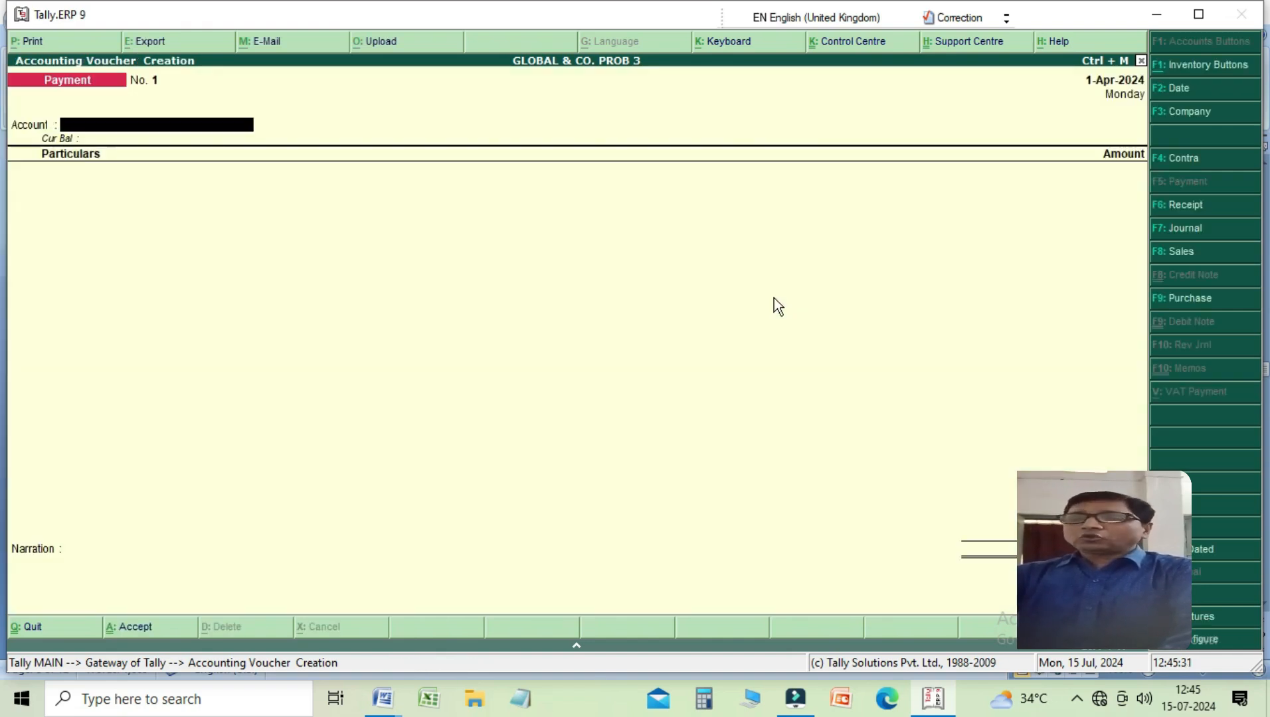
key(Return)
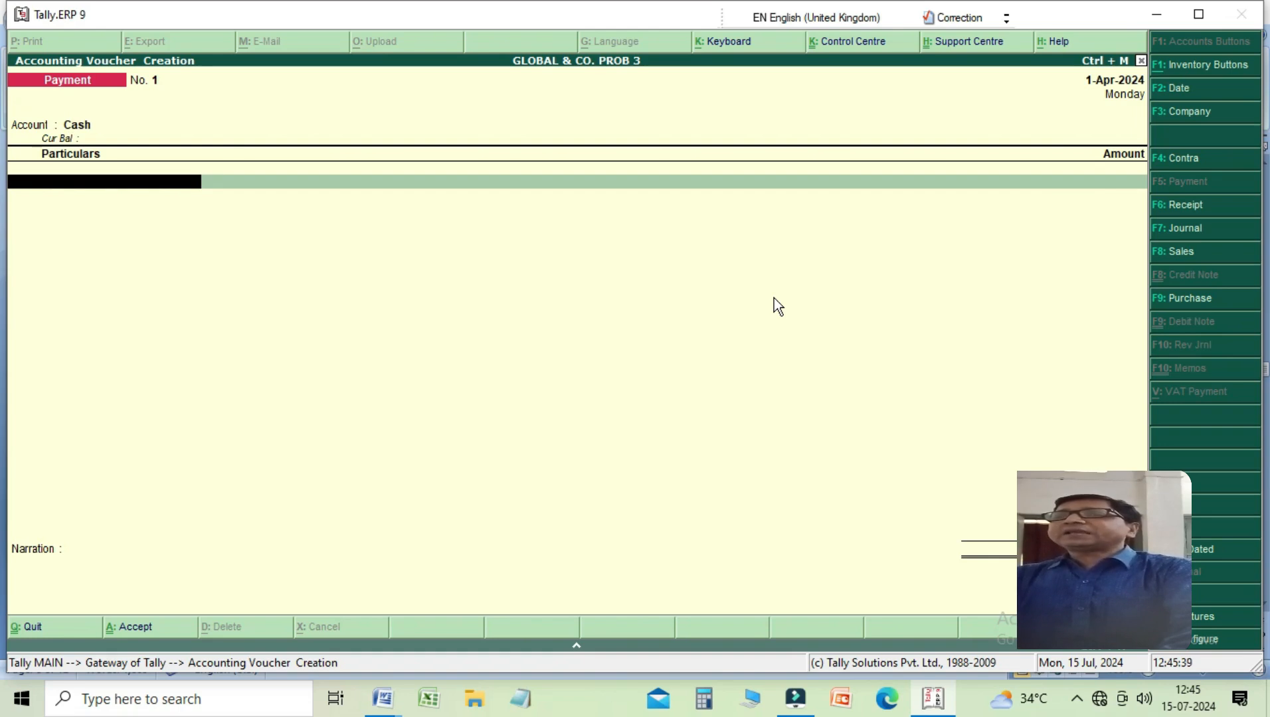
Set single entry mode for payment, receipt and contra vouchers back to No in the payment configuration
key(F12)
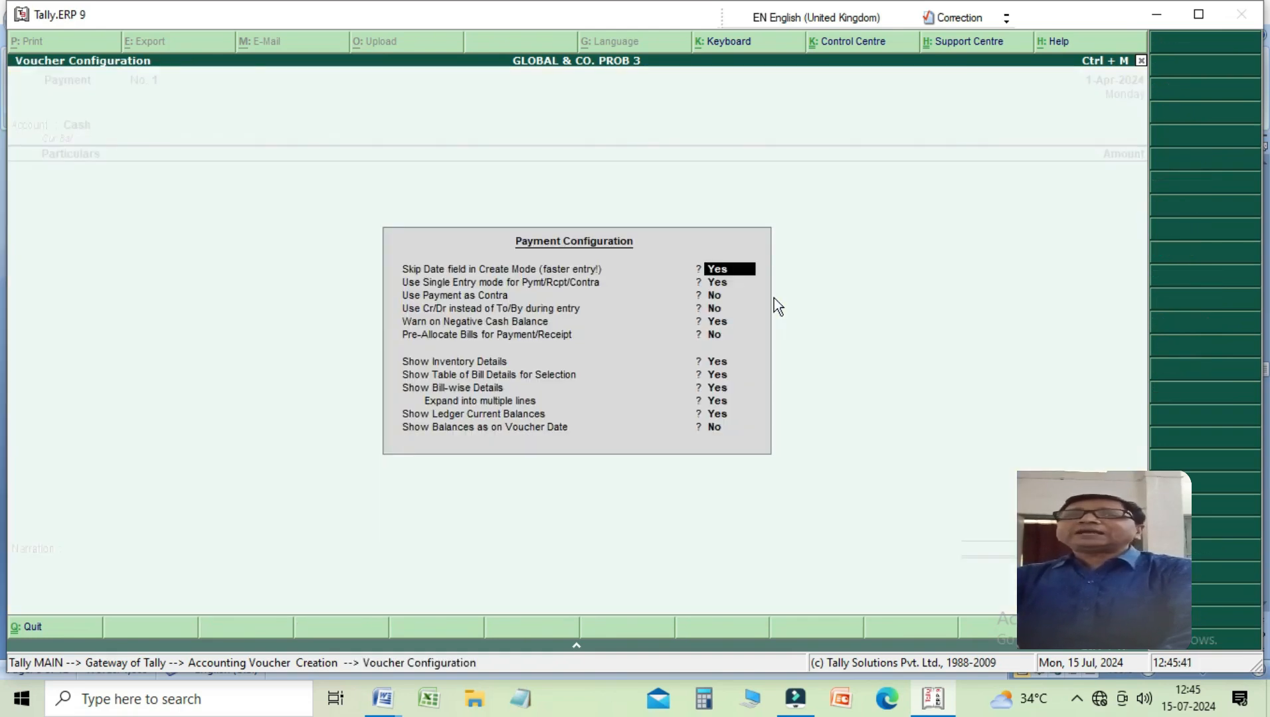
key(Return)
text(N)
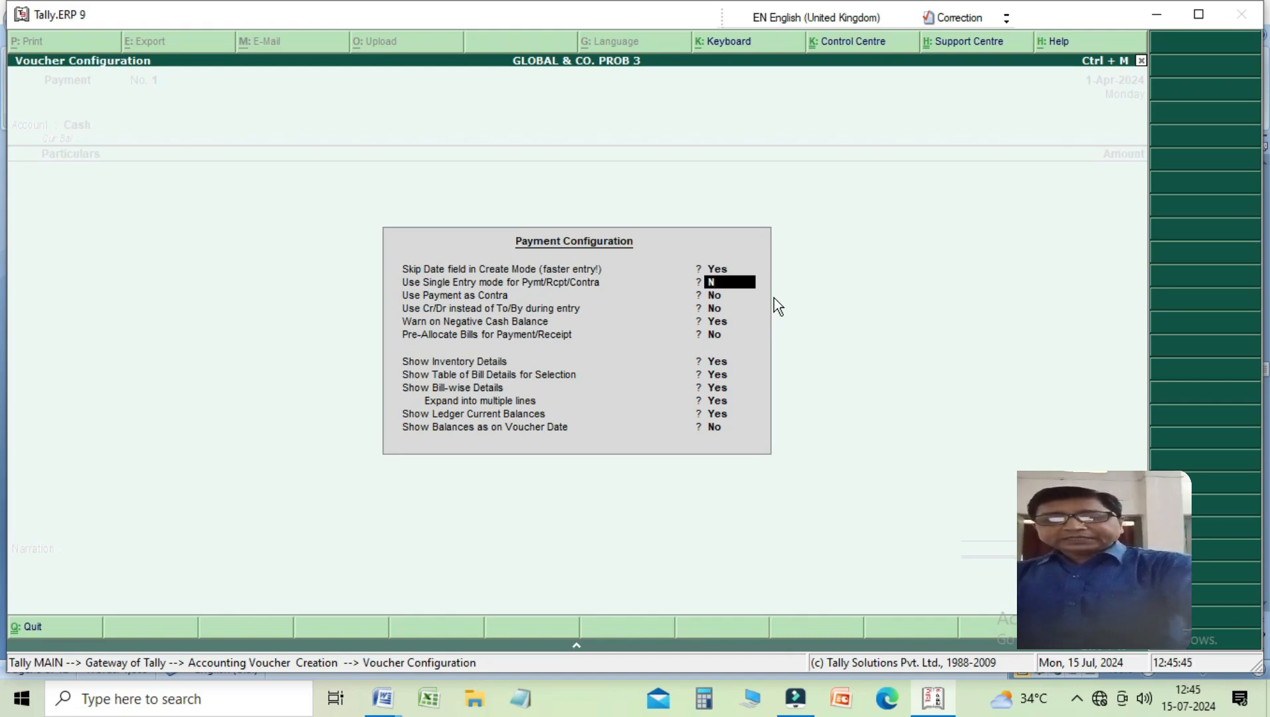
key(Return)
key(Return)
key(Return)
key(Return)
key(Return)
key(Return)
key(Return)
key(Return)
key(Return)
key(Return)
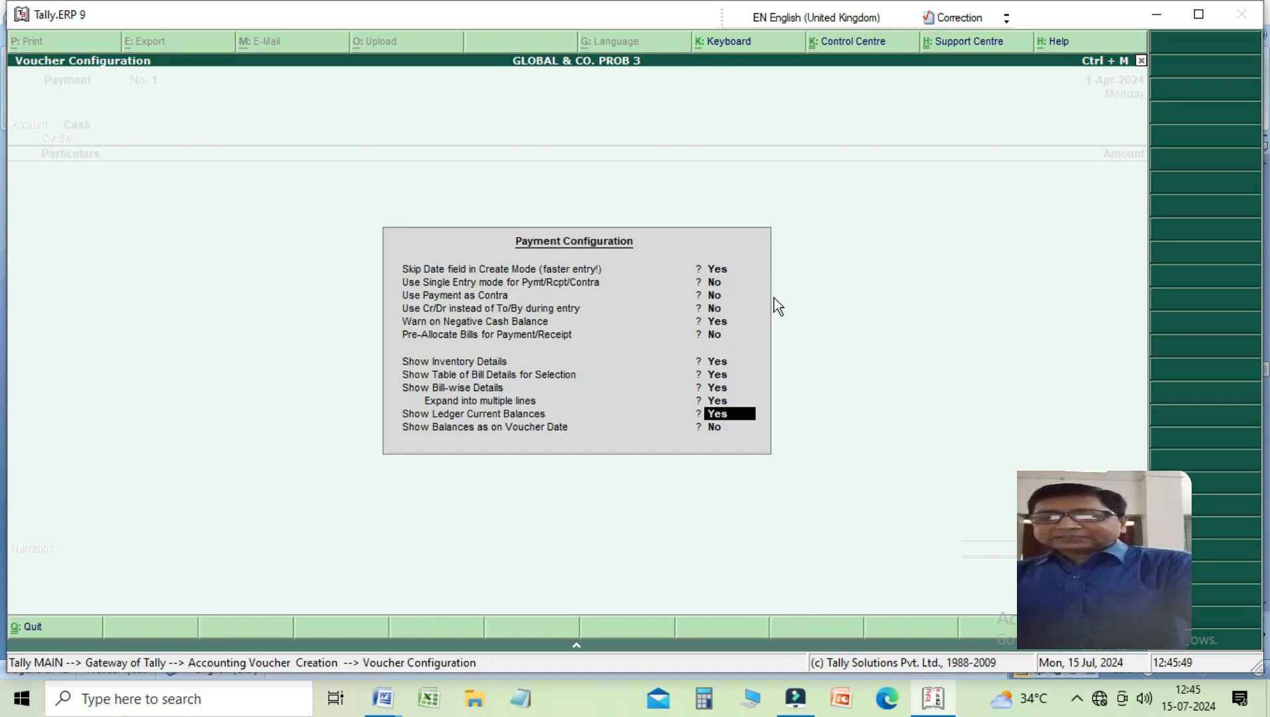
key(Return)
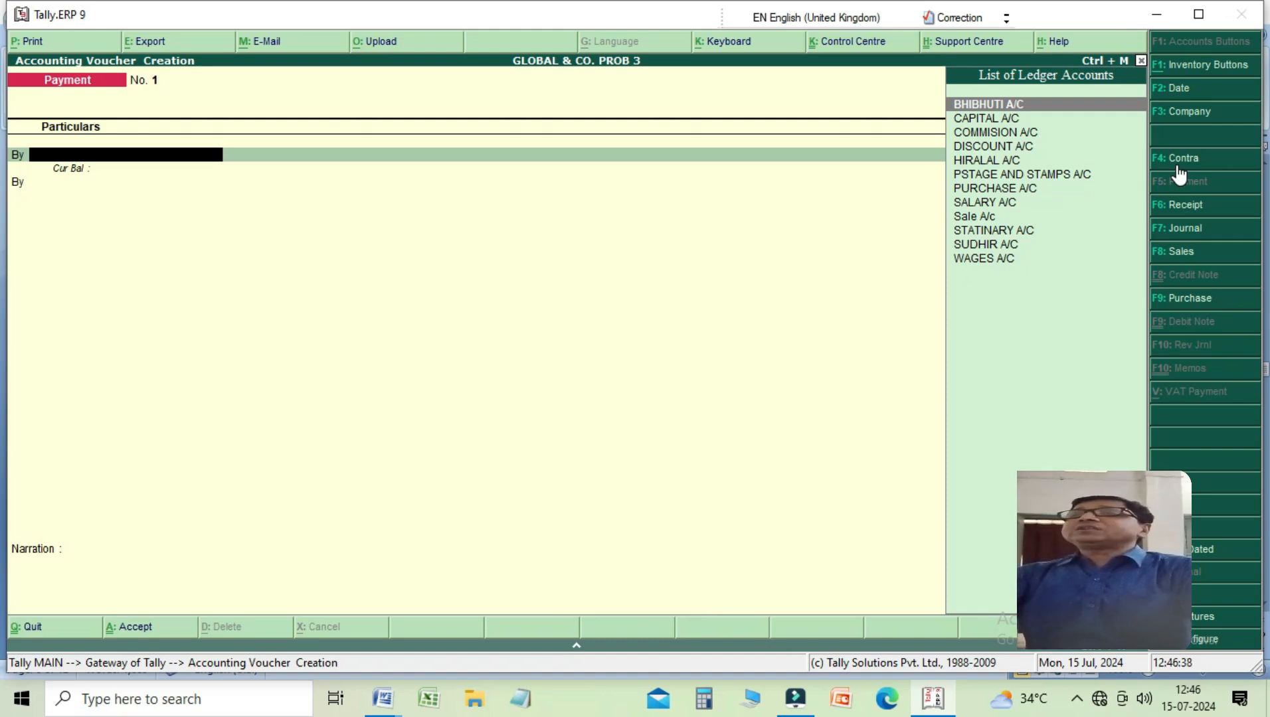
Start a receipt voucher and credit CAPITAL A/C with 112000
key(F6)
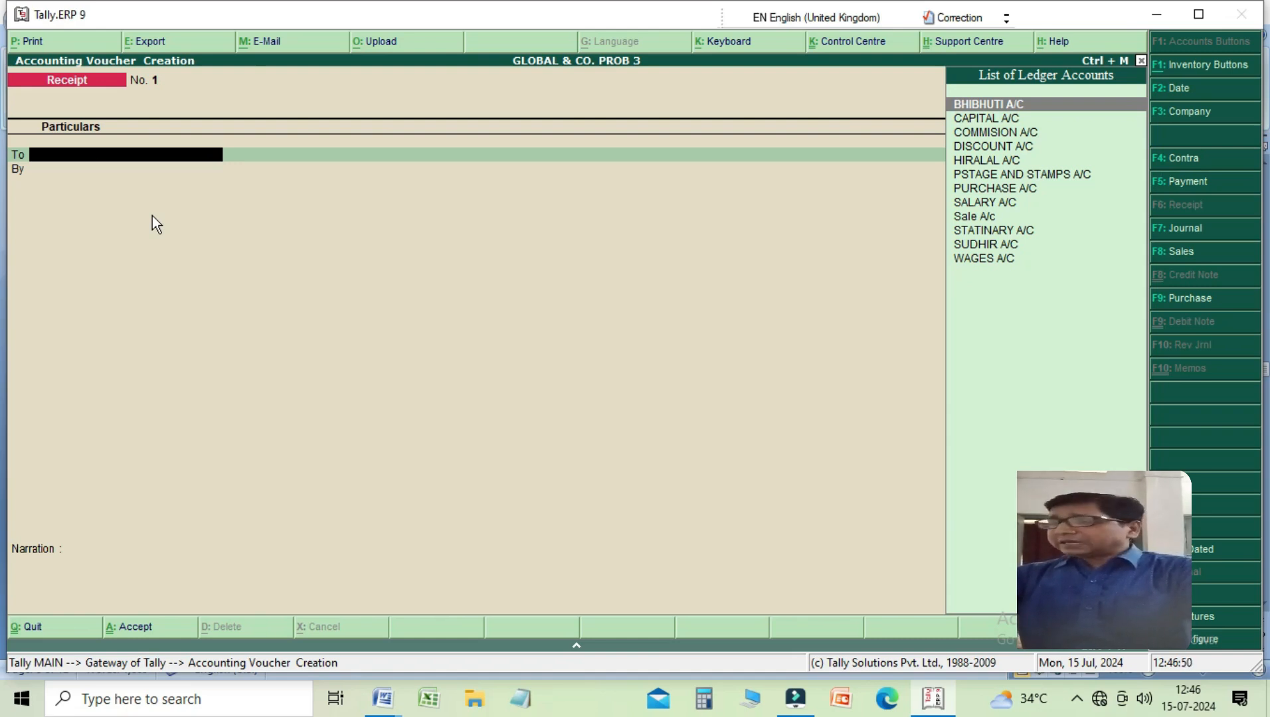
key(Down)
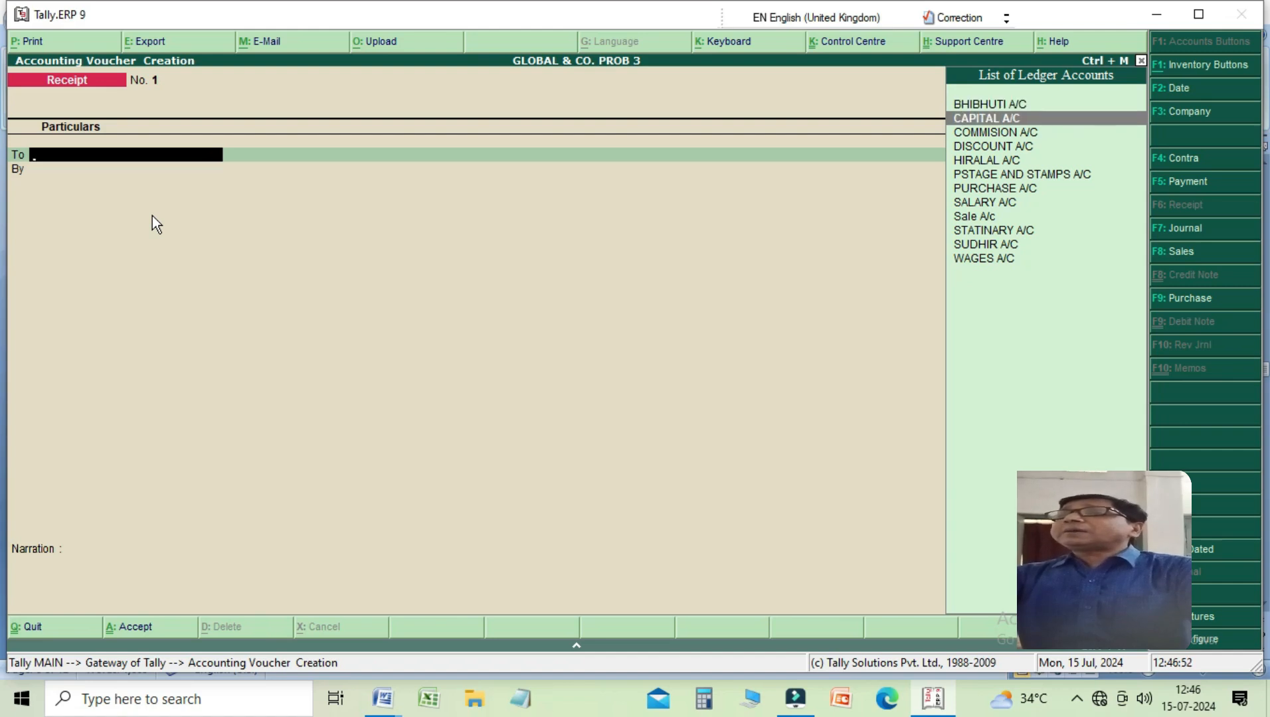
key(Return)
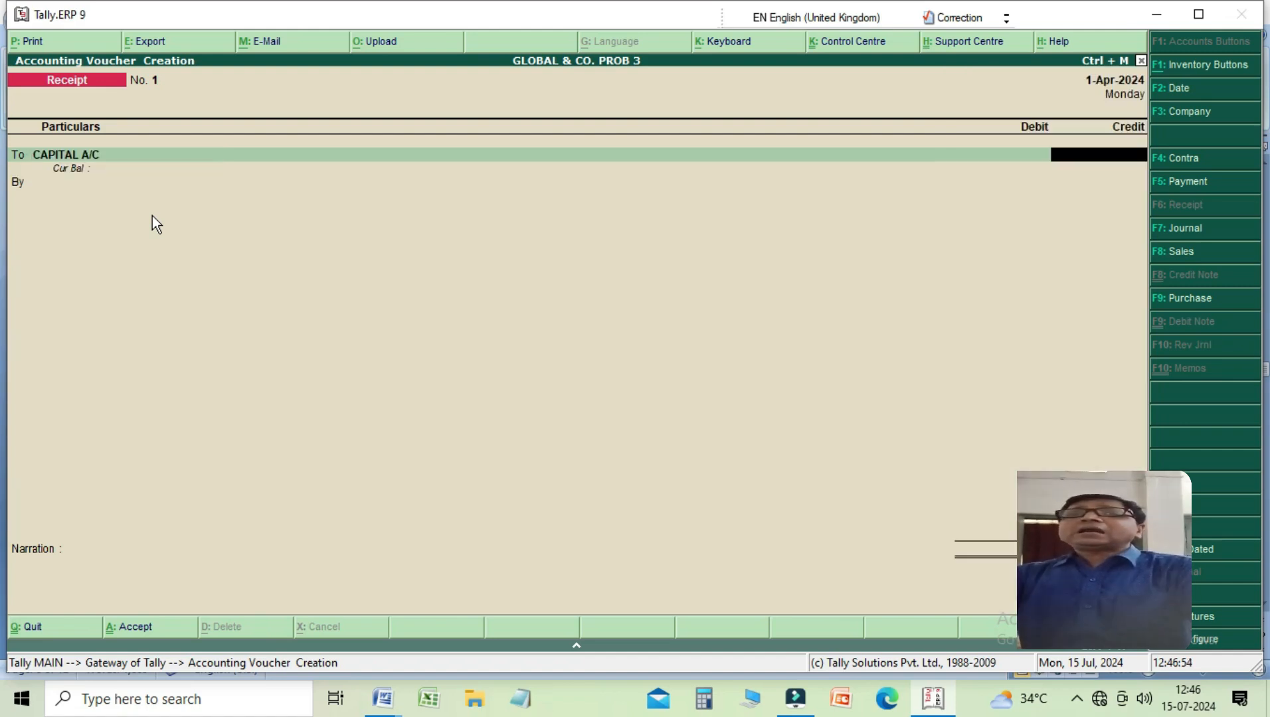
text(12)
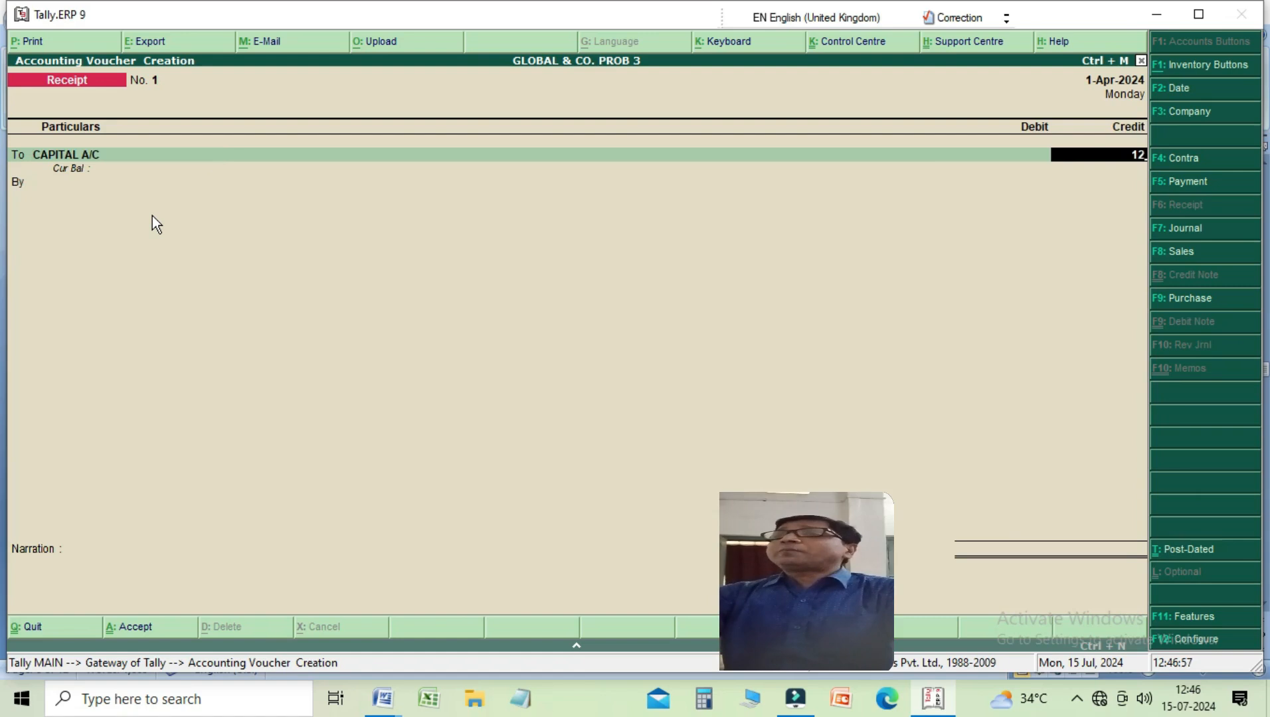
key(BackSpace)
text(12)
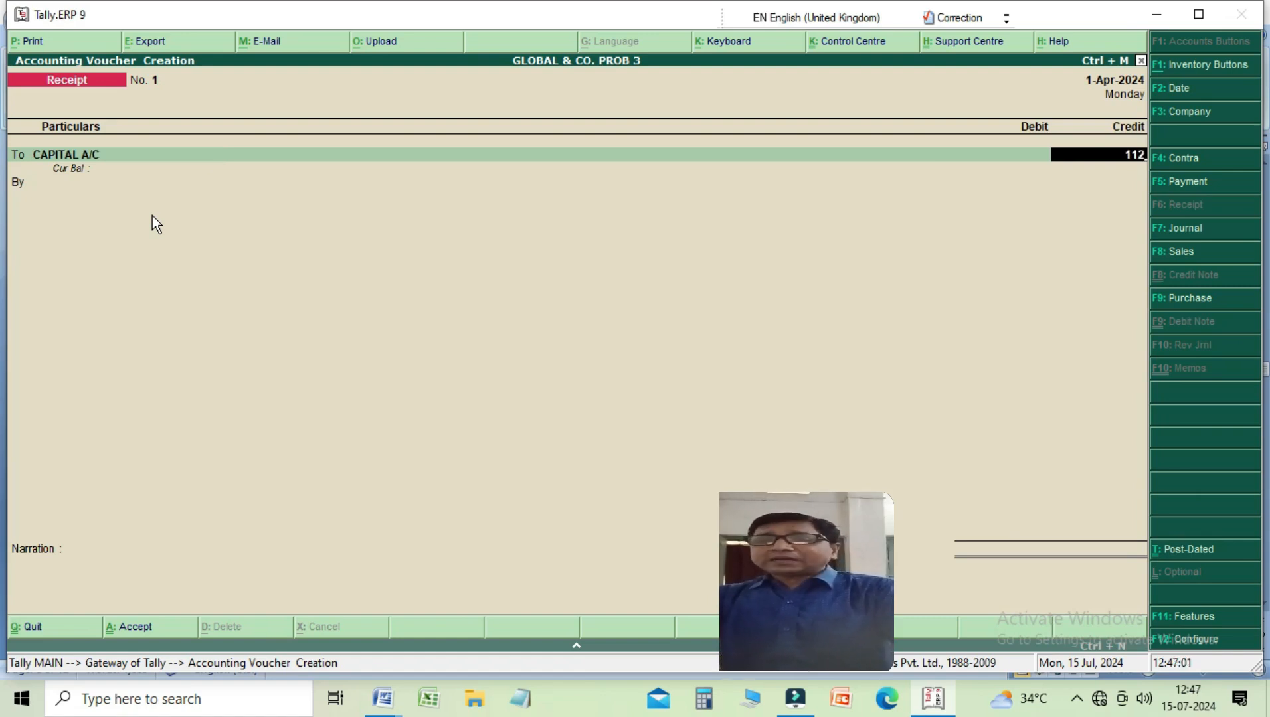
text(000)
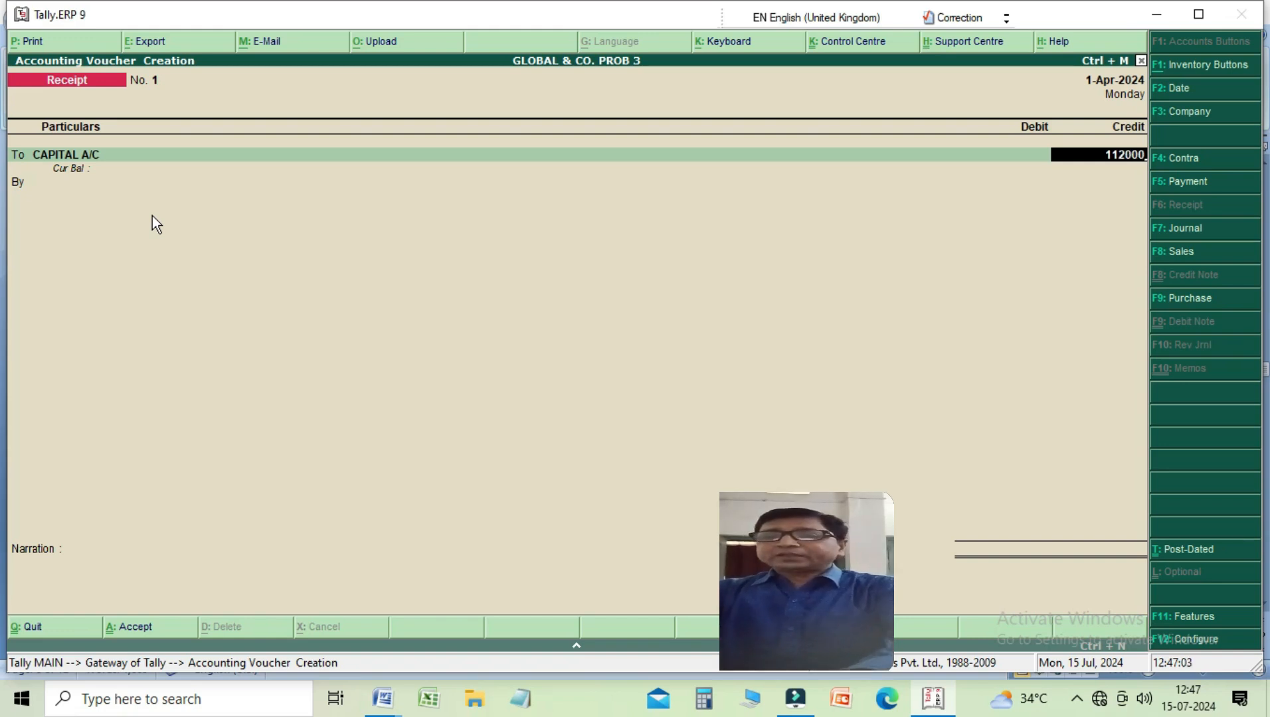
key(Return)
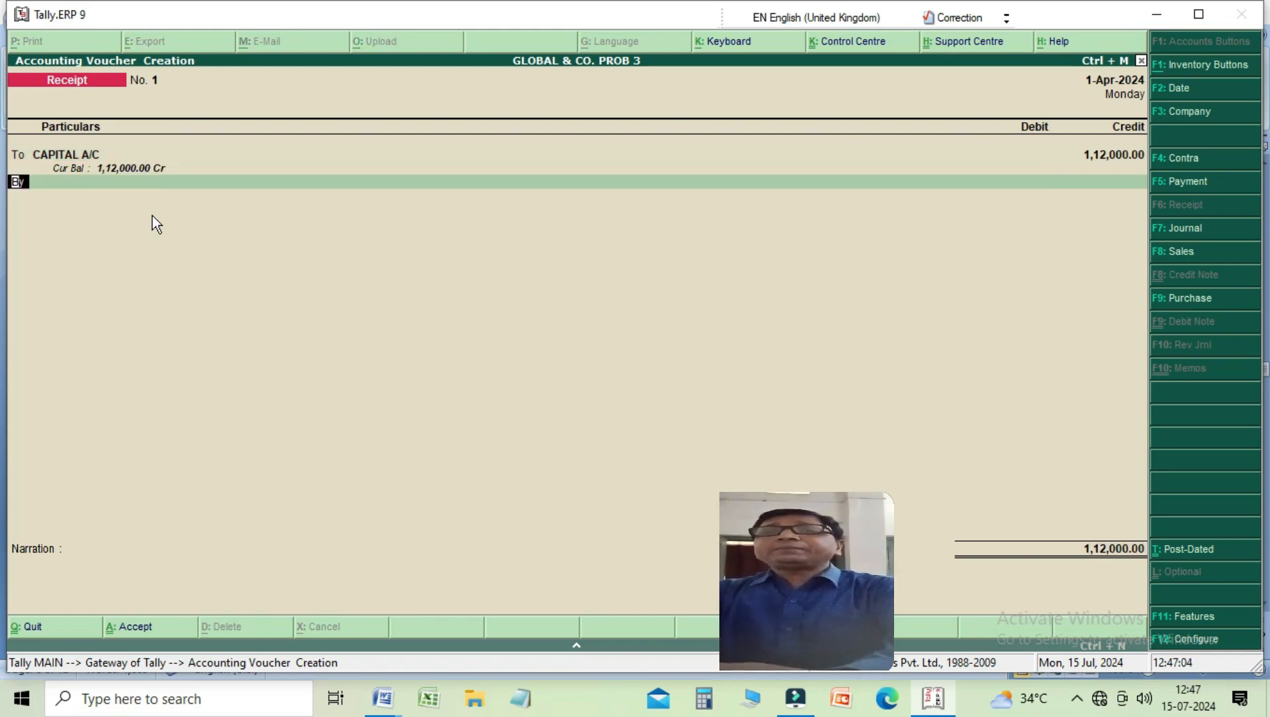
Debit Cash with 1,12,000.00 on the receipt voucher's second line
key(Return)
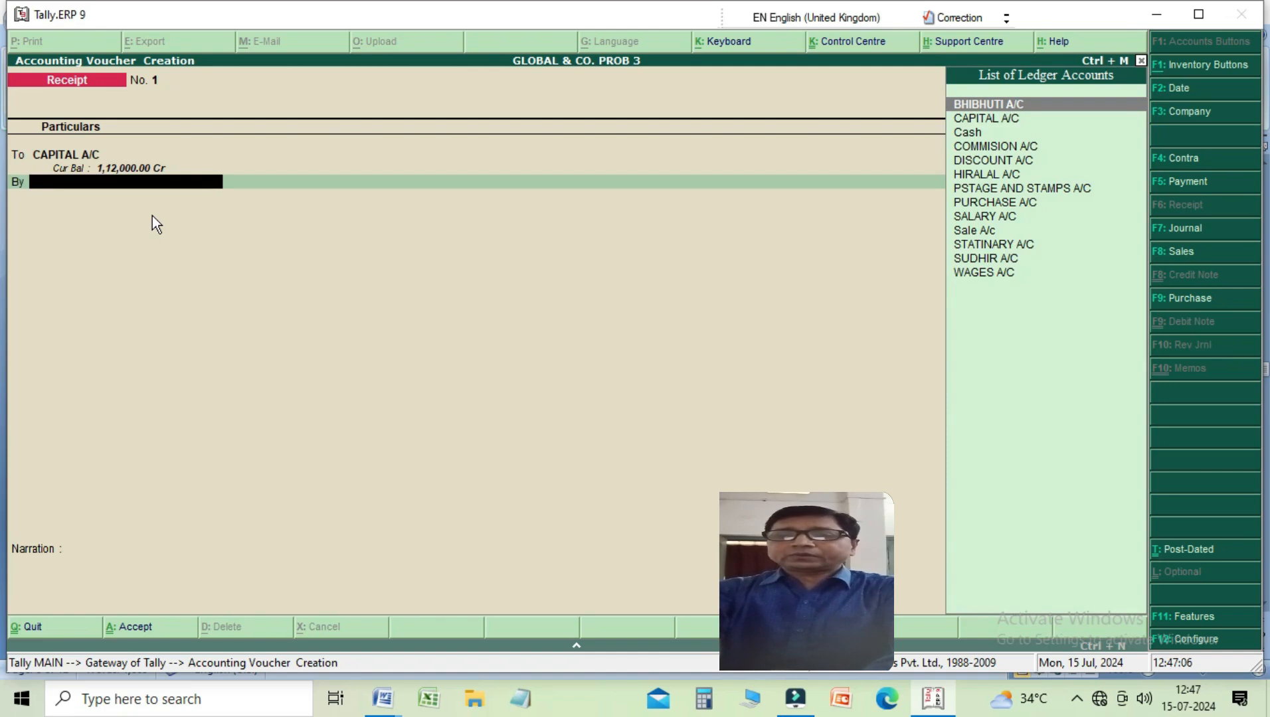
key(Down)
key(Down)
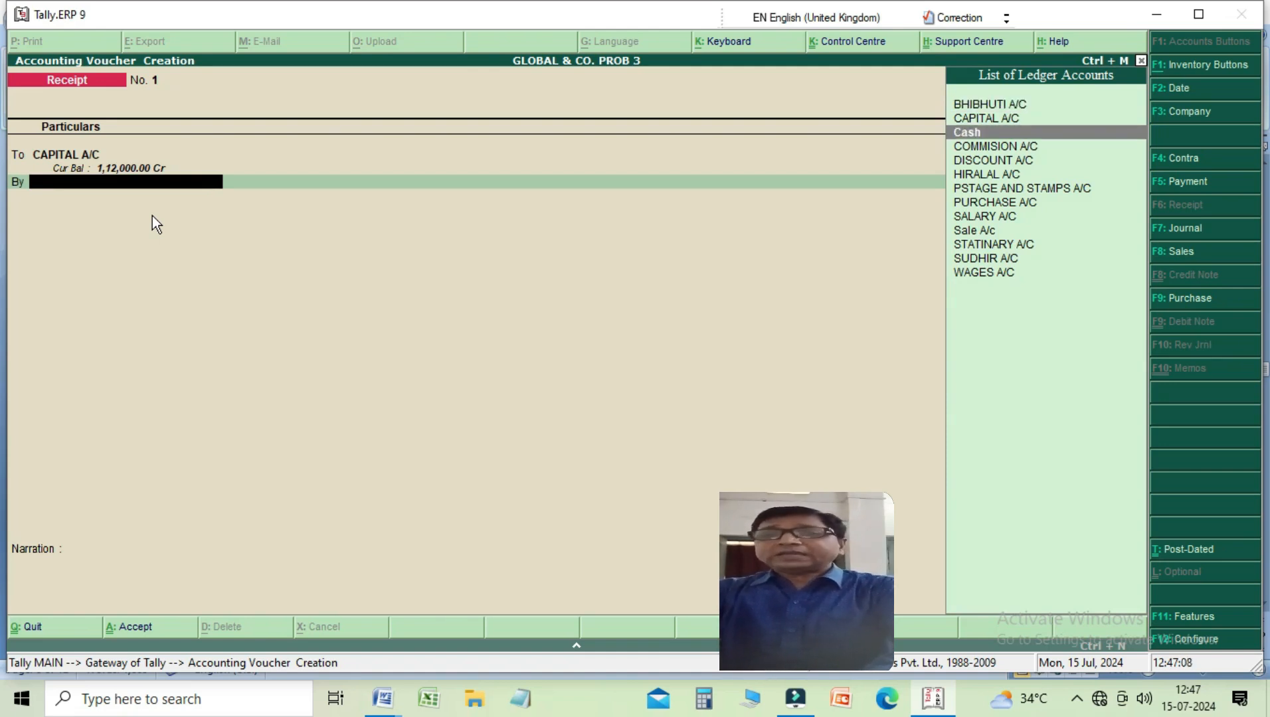
key(Return)
key(Return)
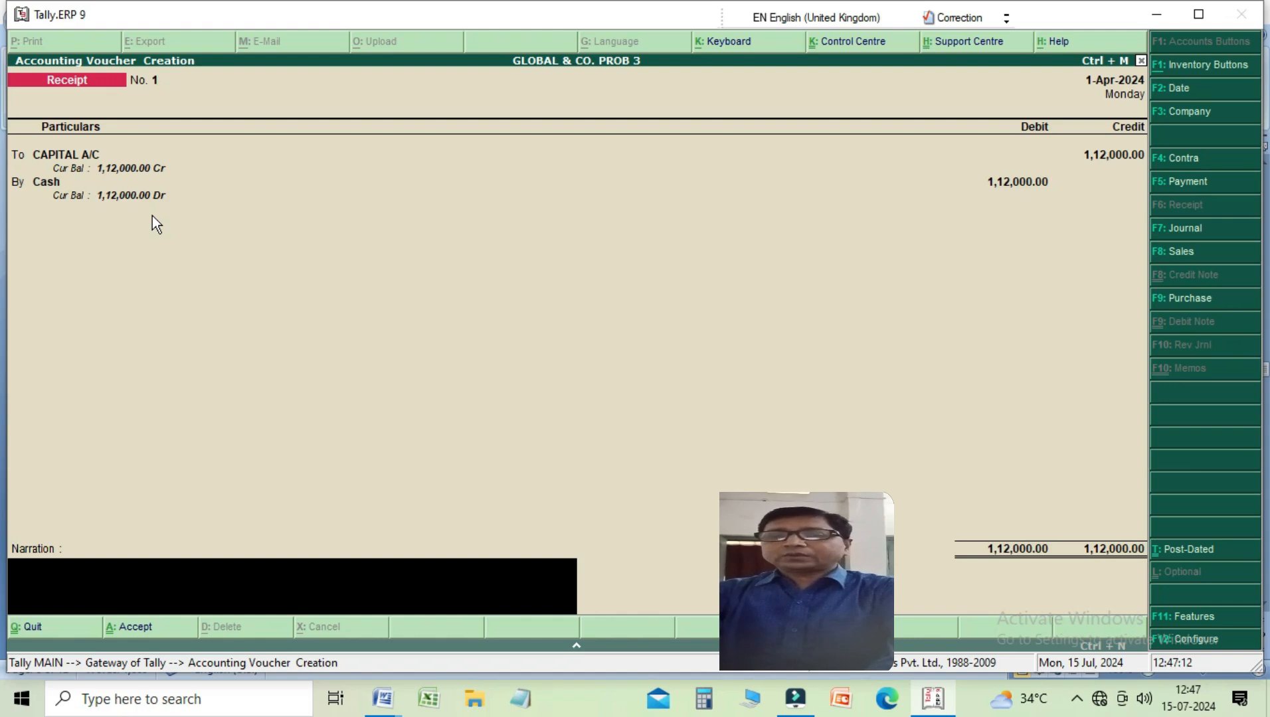
Enter the narration "( BEING STARTED BUSINESS WITH CASH)" and save the receipt voucher
text(( BEI)
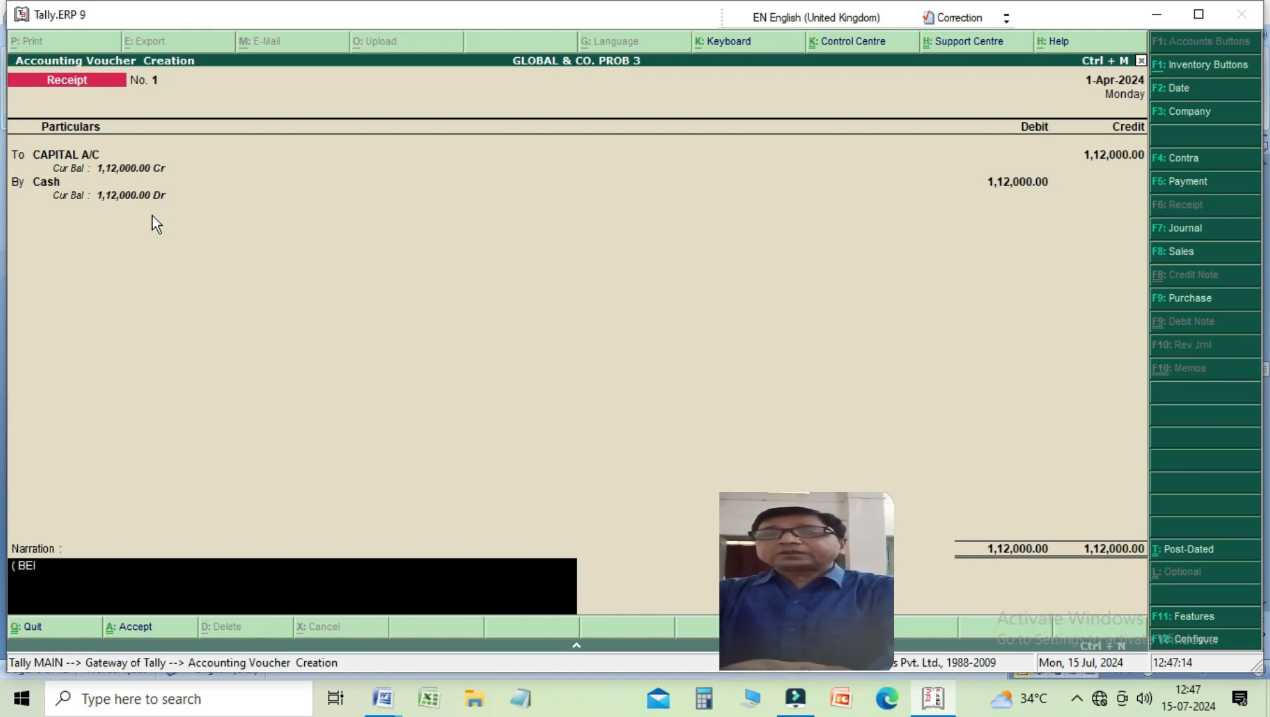
text(NG ST)
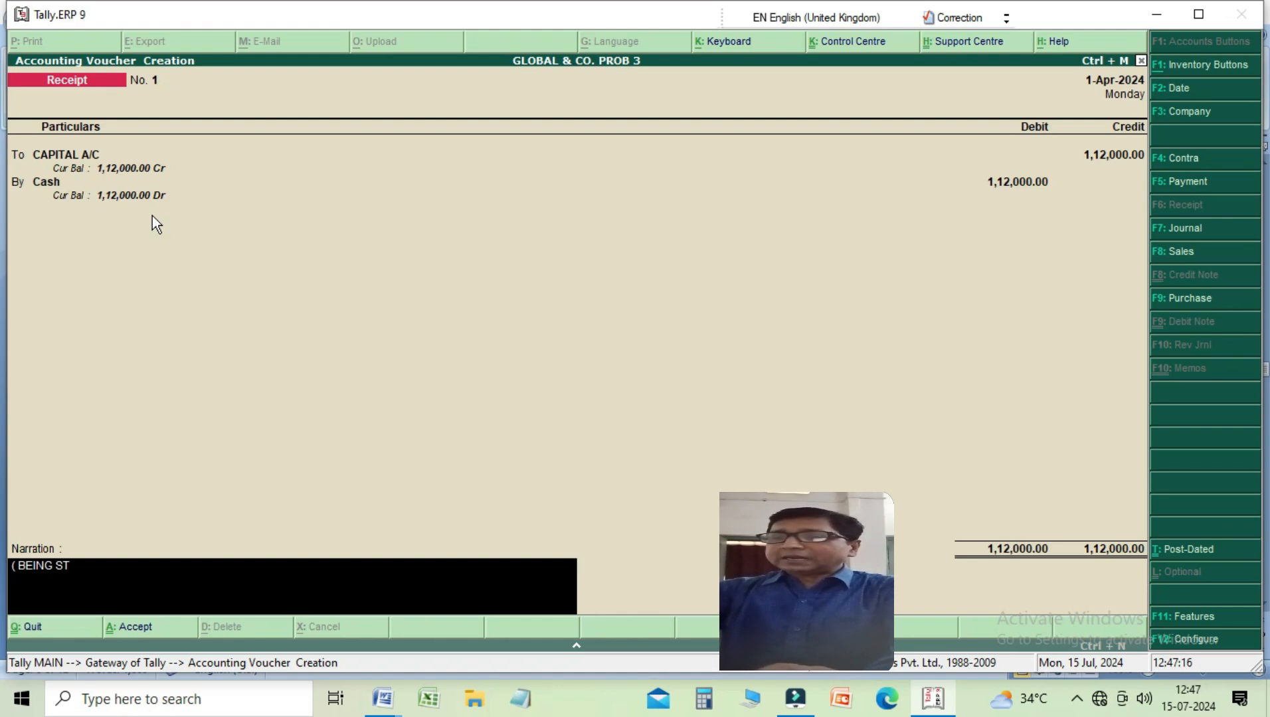
text(ARTED BUSIN)
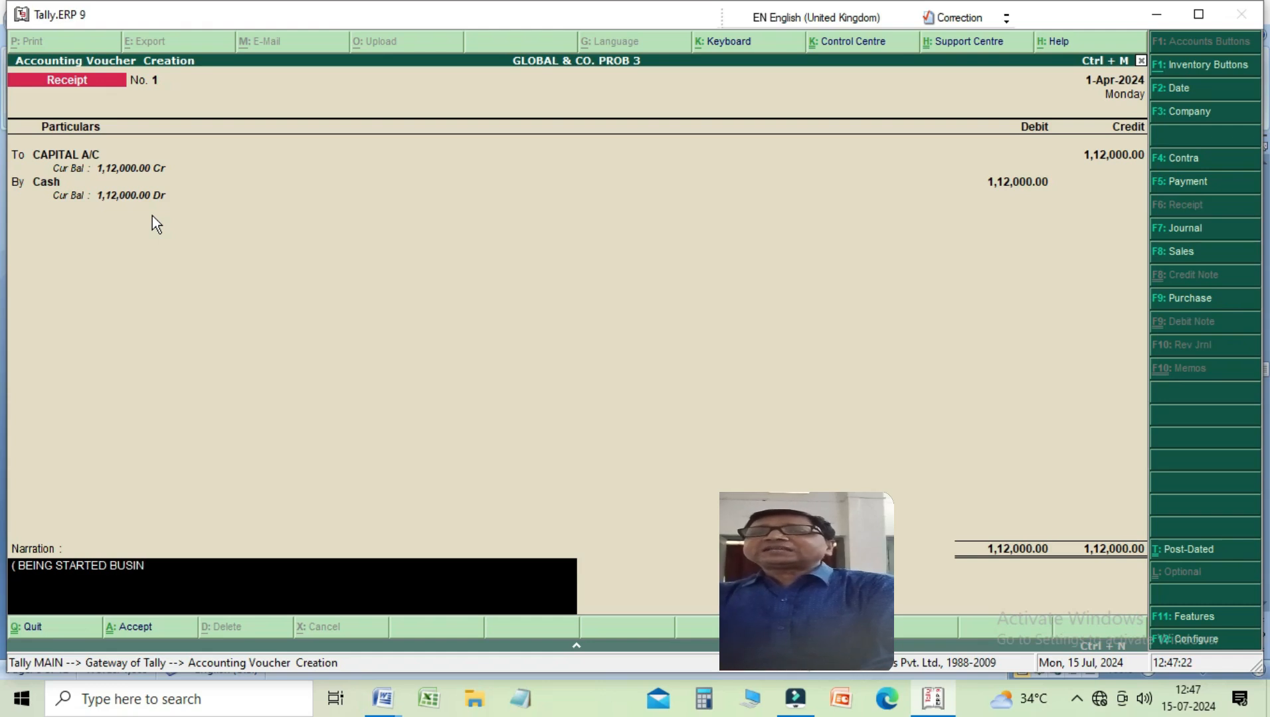
text(ESS WITH)
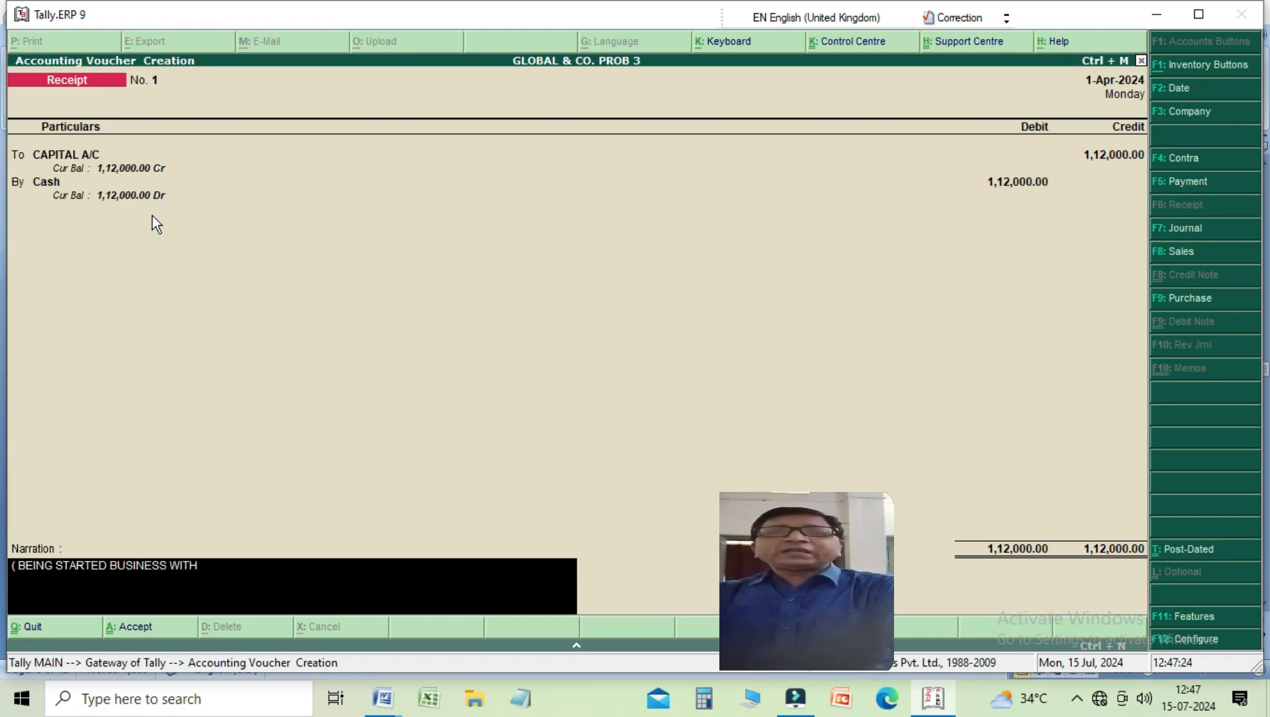
text( CASH))
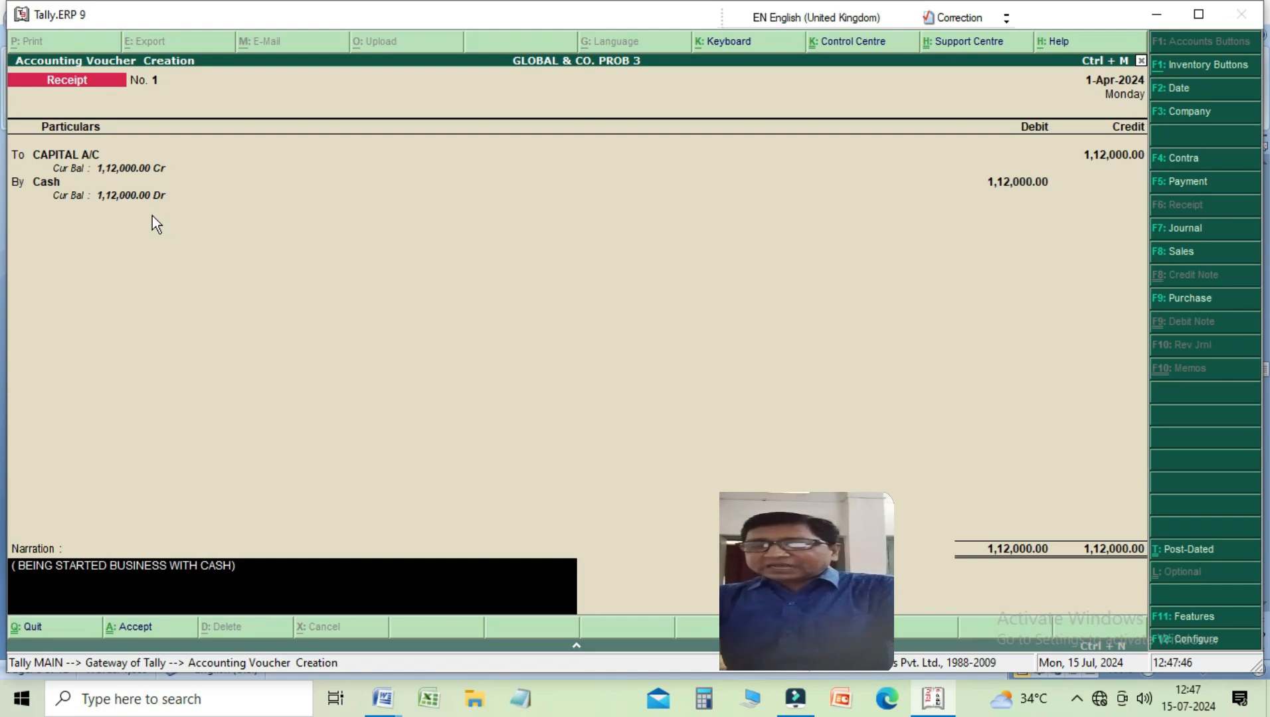
key(Return)
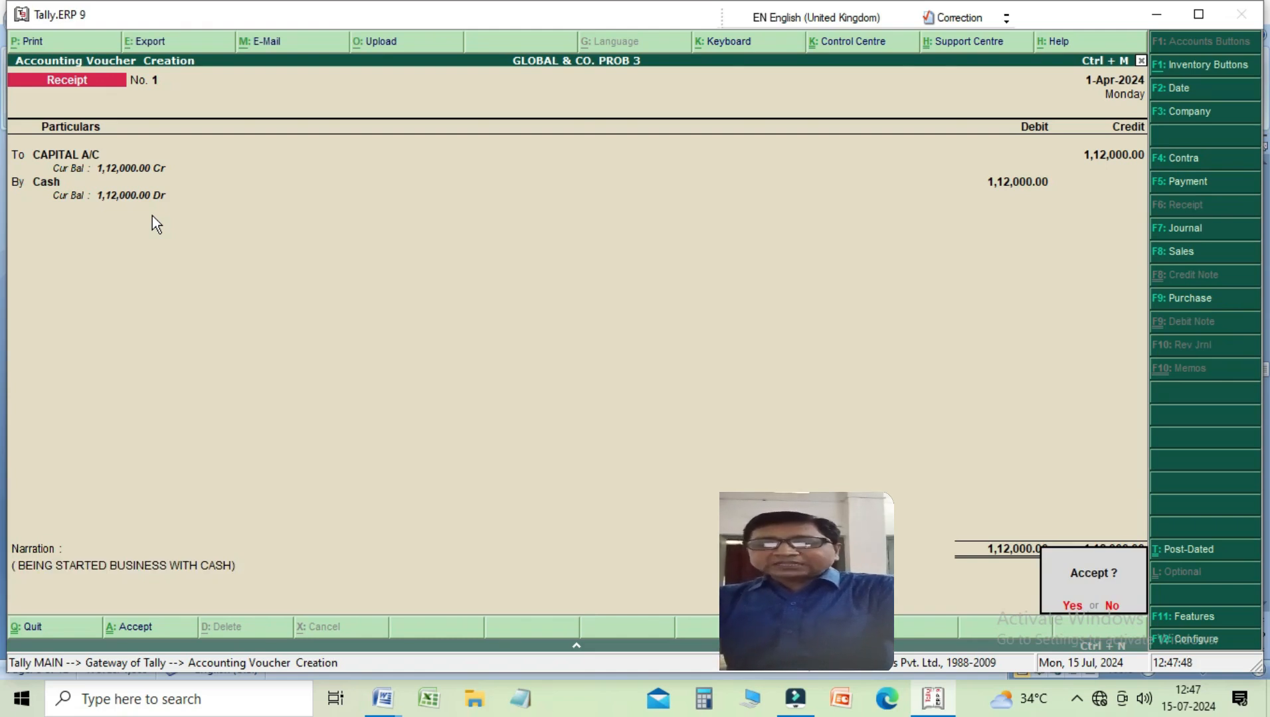
key(Return)
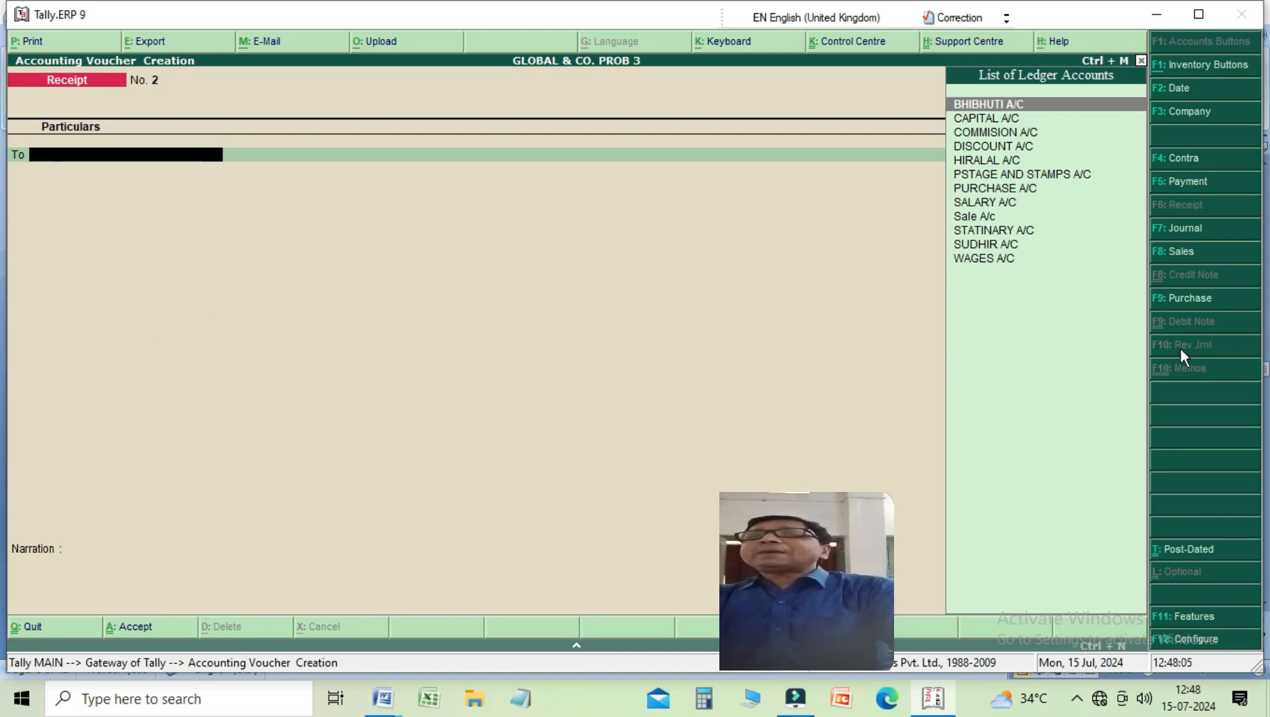
Start a purchase voucher, switch it from invoice to voucher mode and leave the reference blank
click(1171, 298)
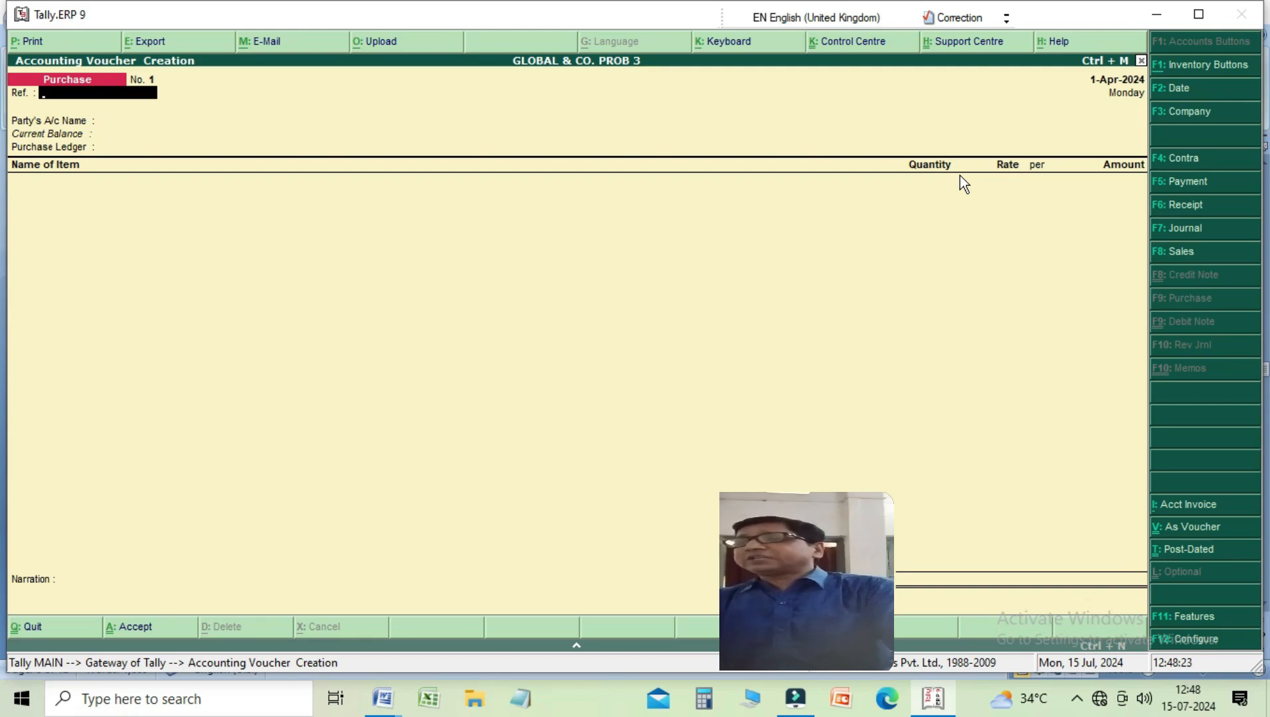
click(1189, 532)
key(Return)
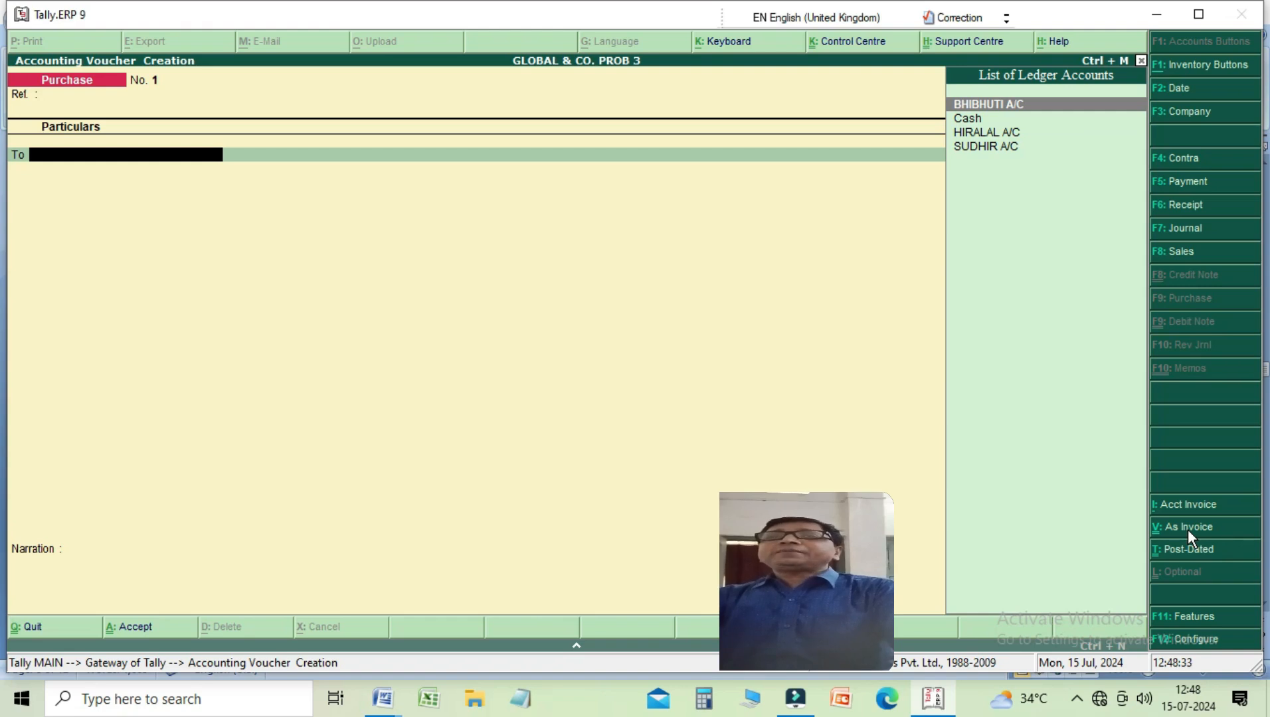
Credit Cash with 15000 and debit PURCHASE A/C with the same amount in the purchase voucher
key(Down)
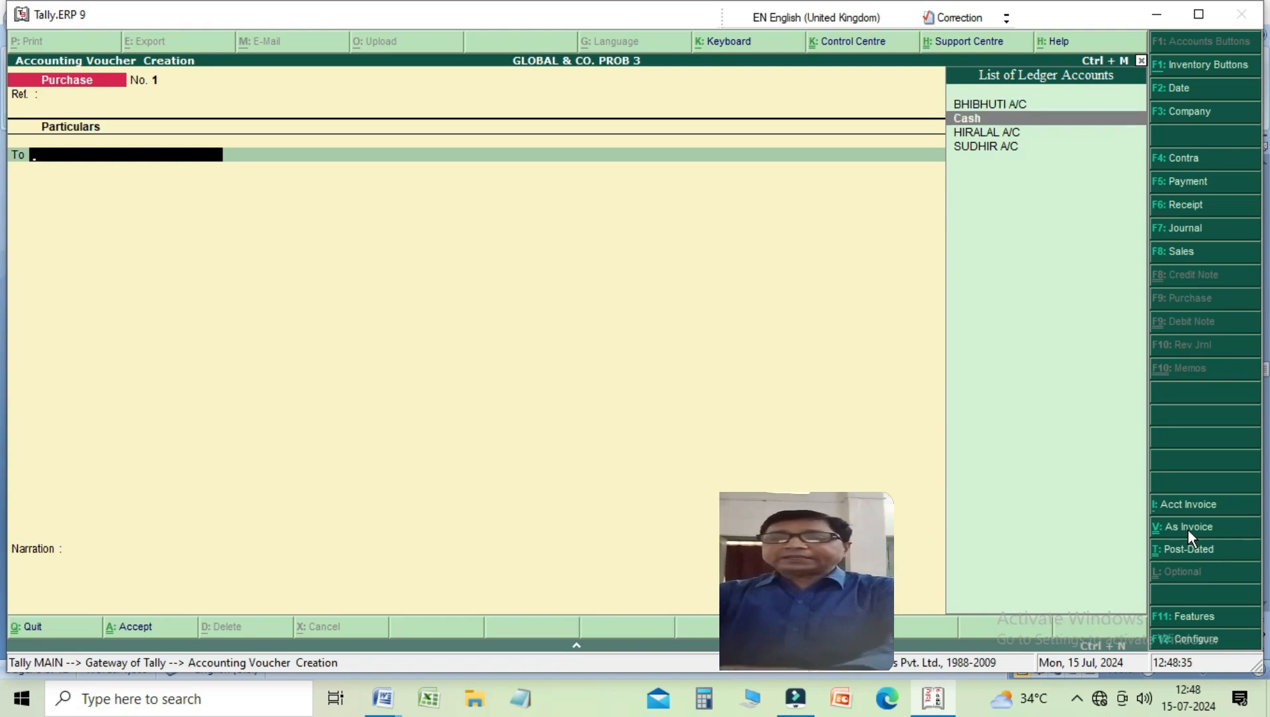
key(Return)
text(15000)
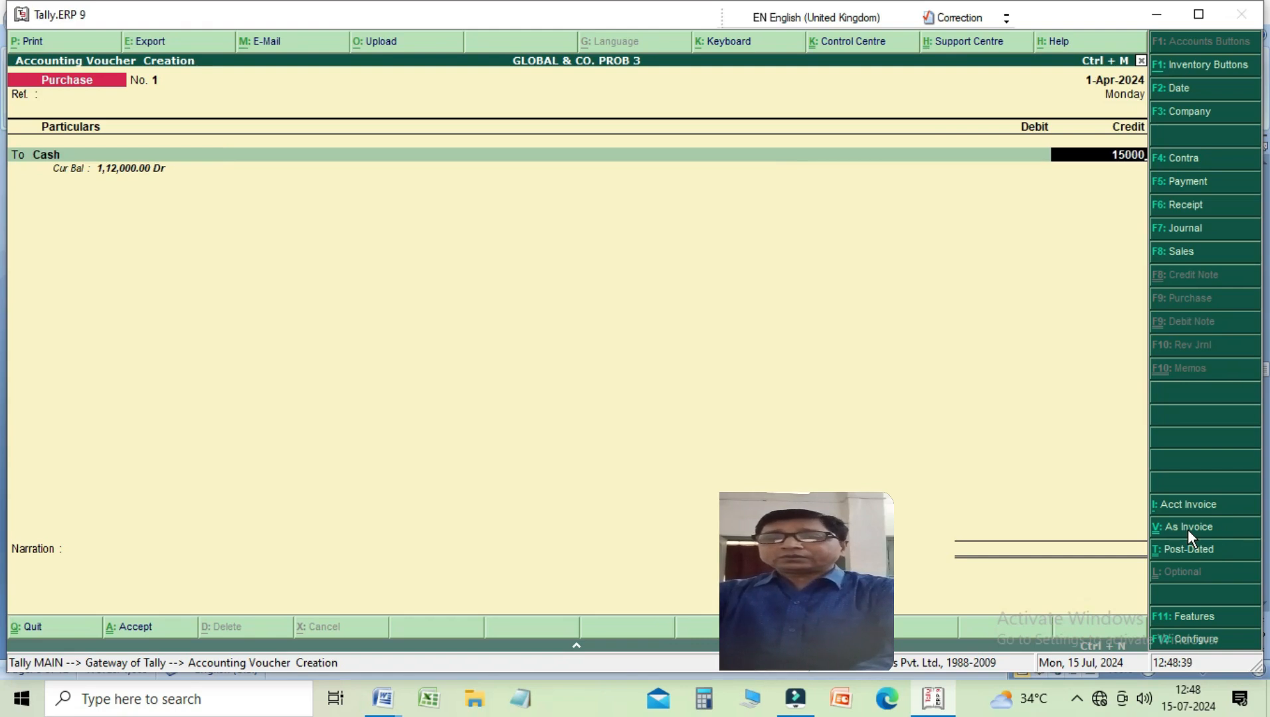
key(Return)
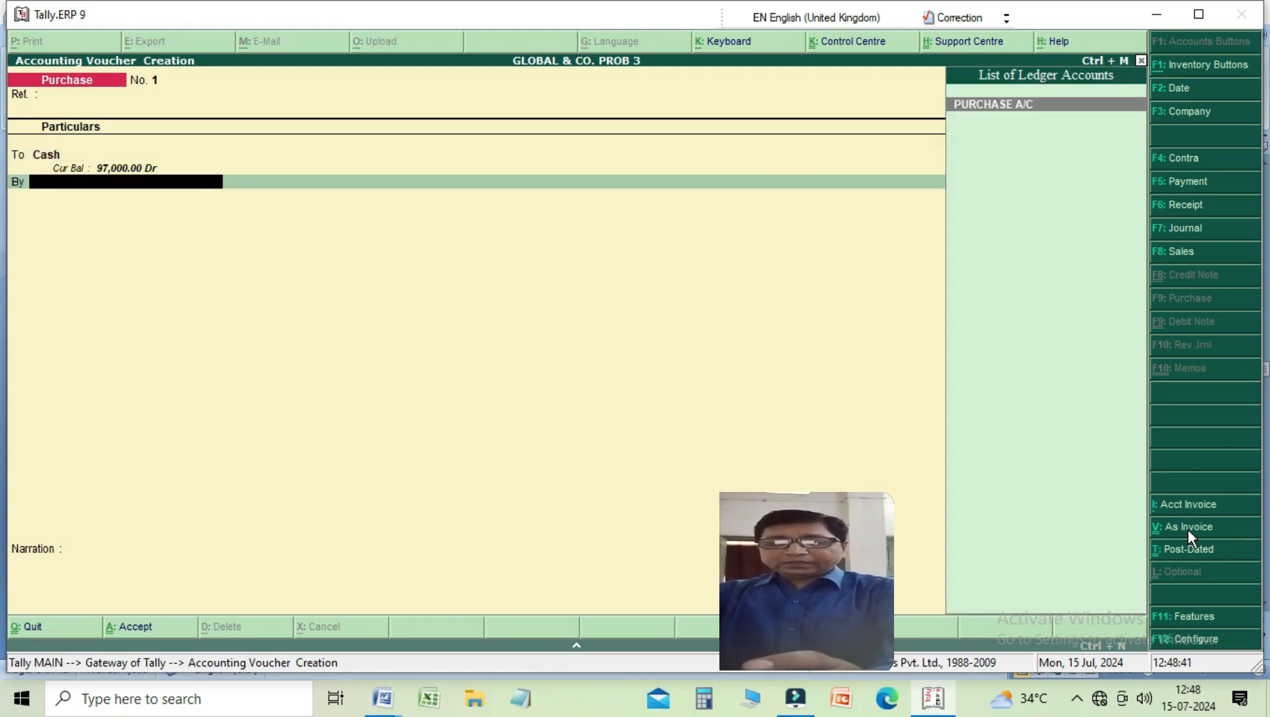
key(Return)
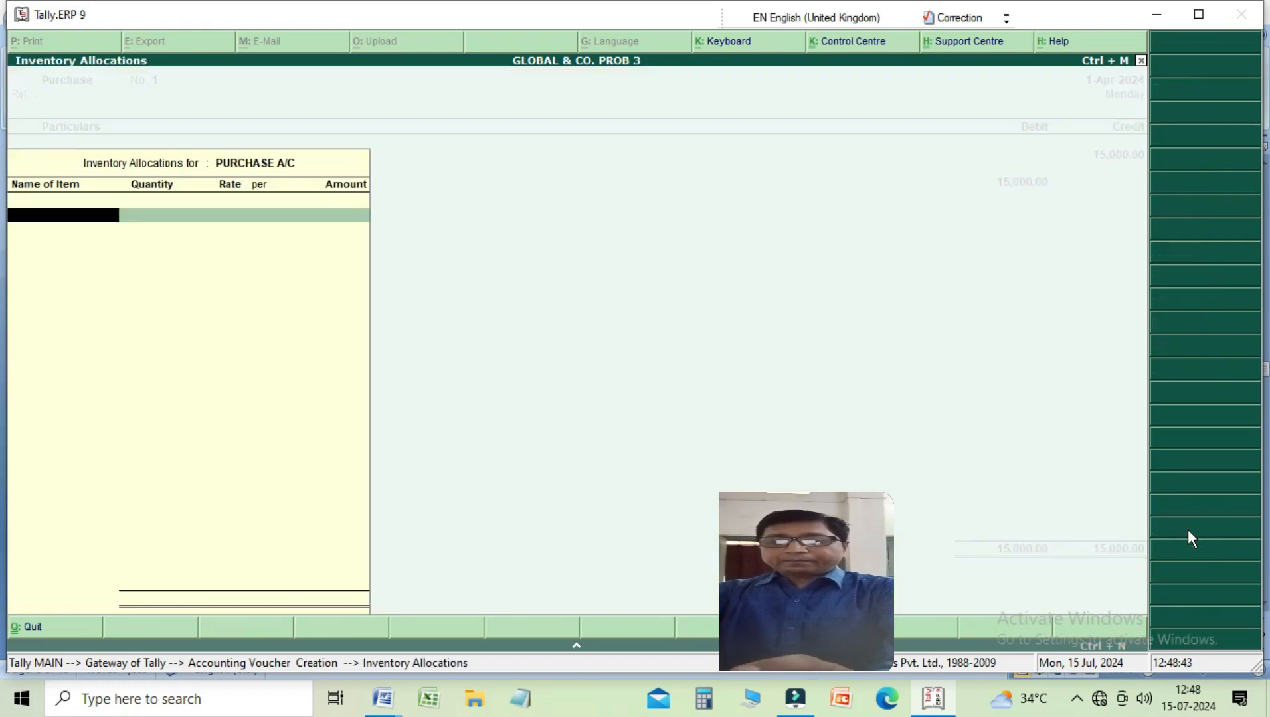
Skip the inventory allocations, enter the narration "BEING PURXHASE GOODSA FOR CASH" and save the purchase voucher
key(Return)
key(Return)
text(BWIN)
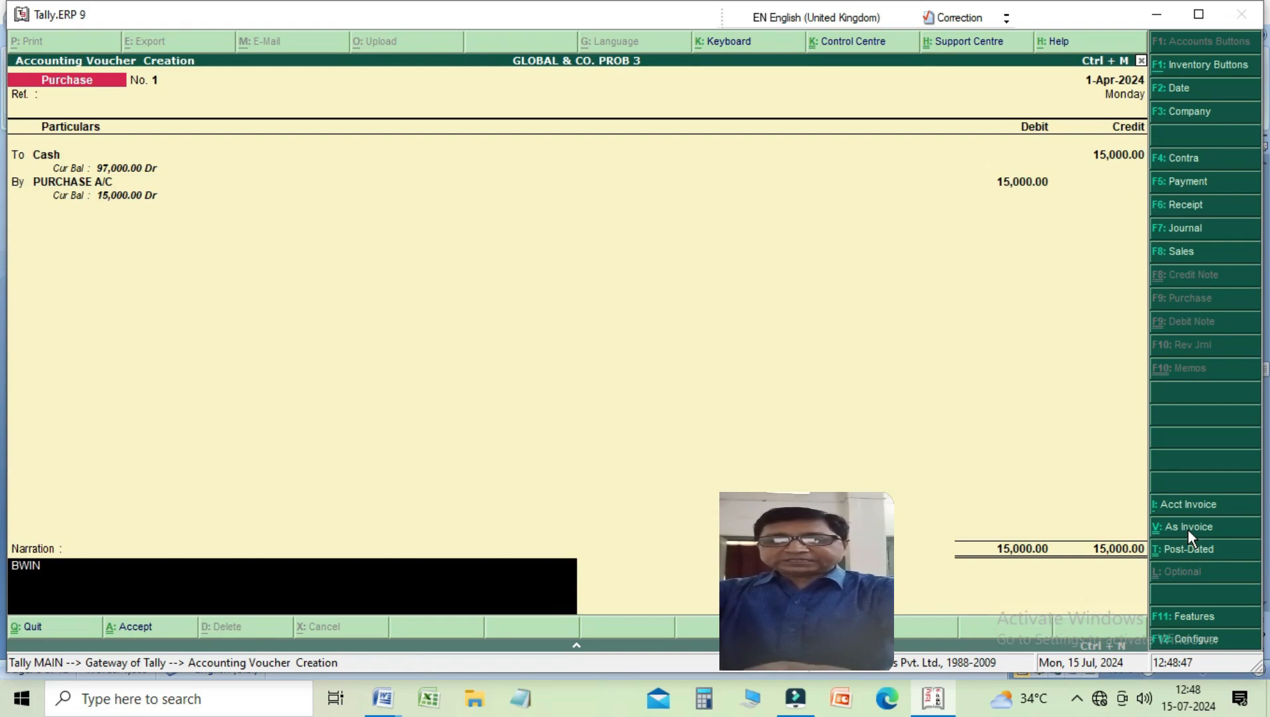
key(BackSpace)
key(BackSpace)
key(BackSpace)
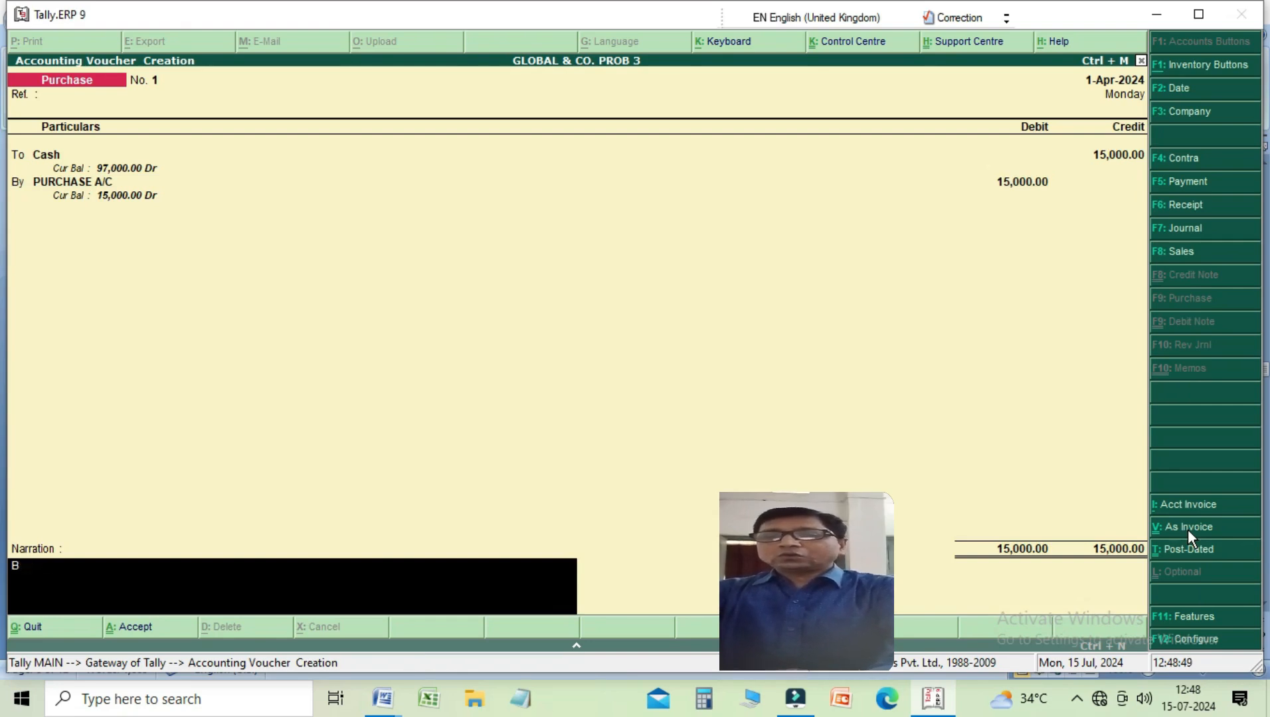
text(EING)
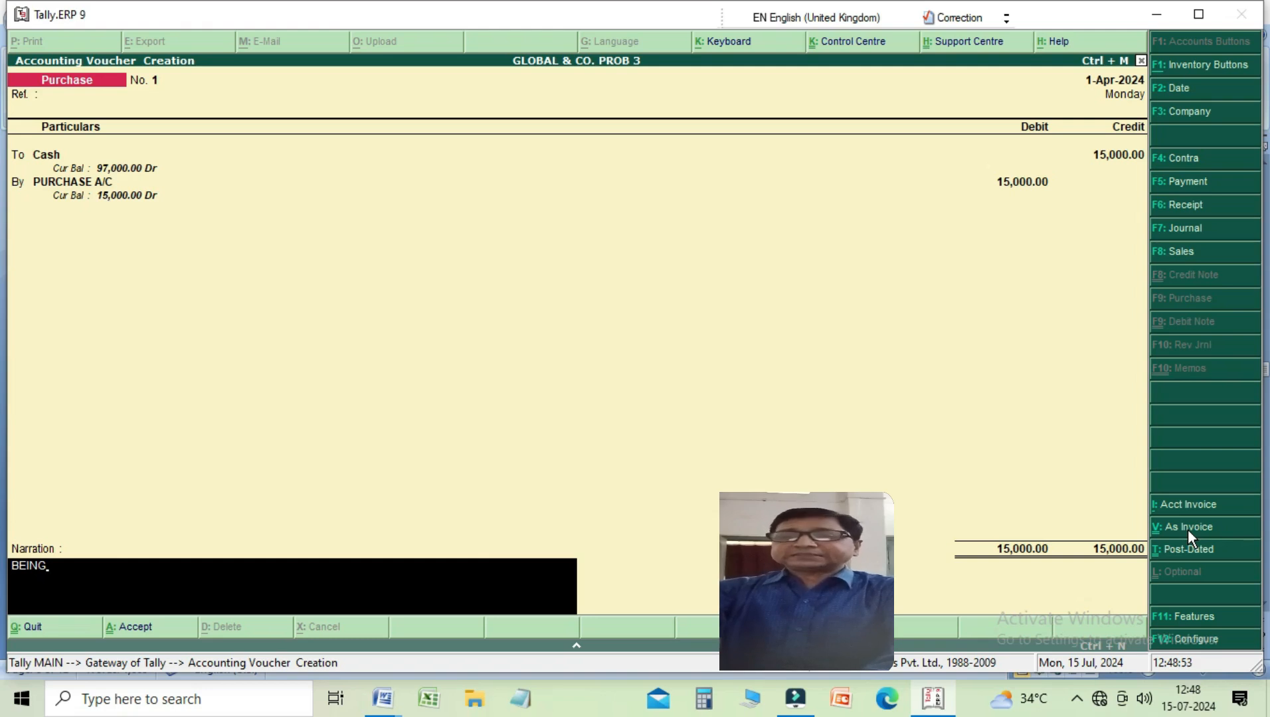
text(P)
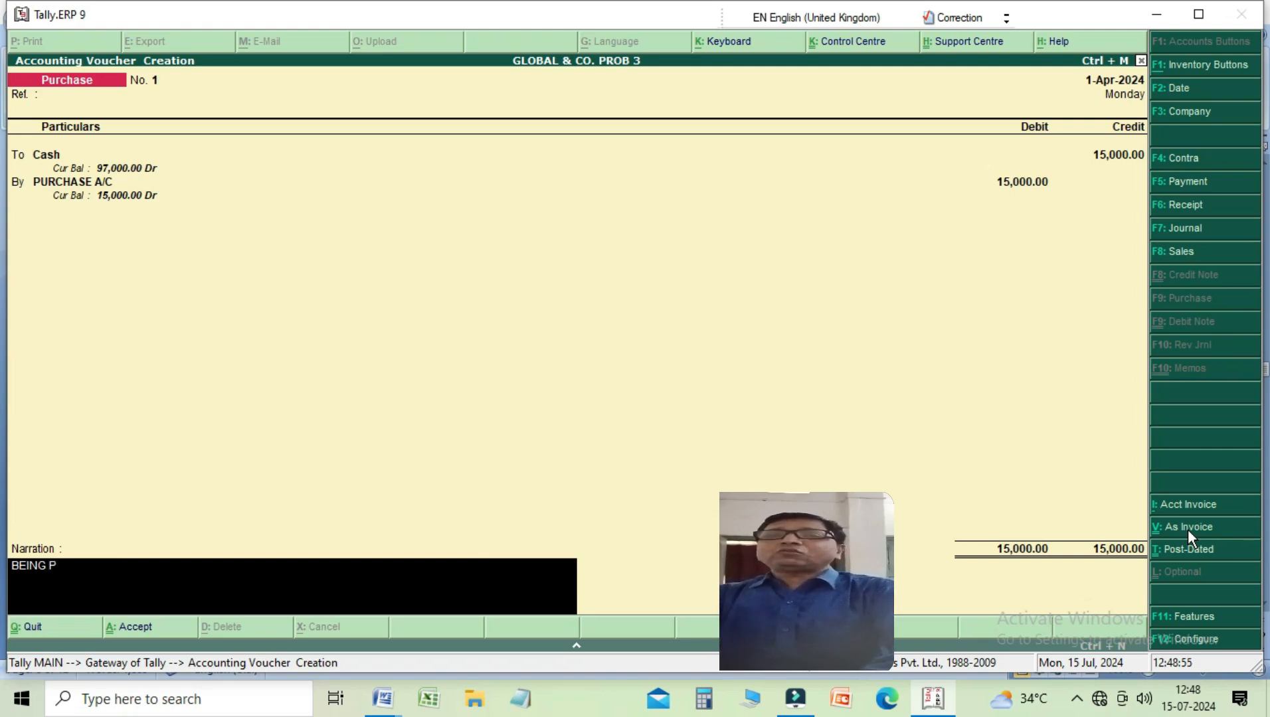
text(URXHAS)
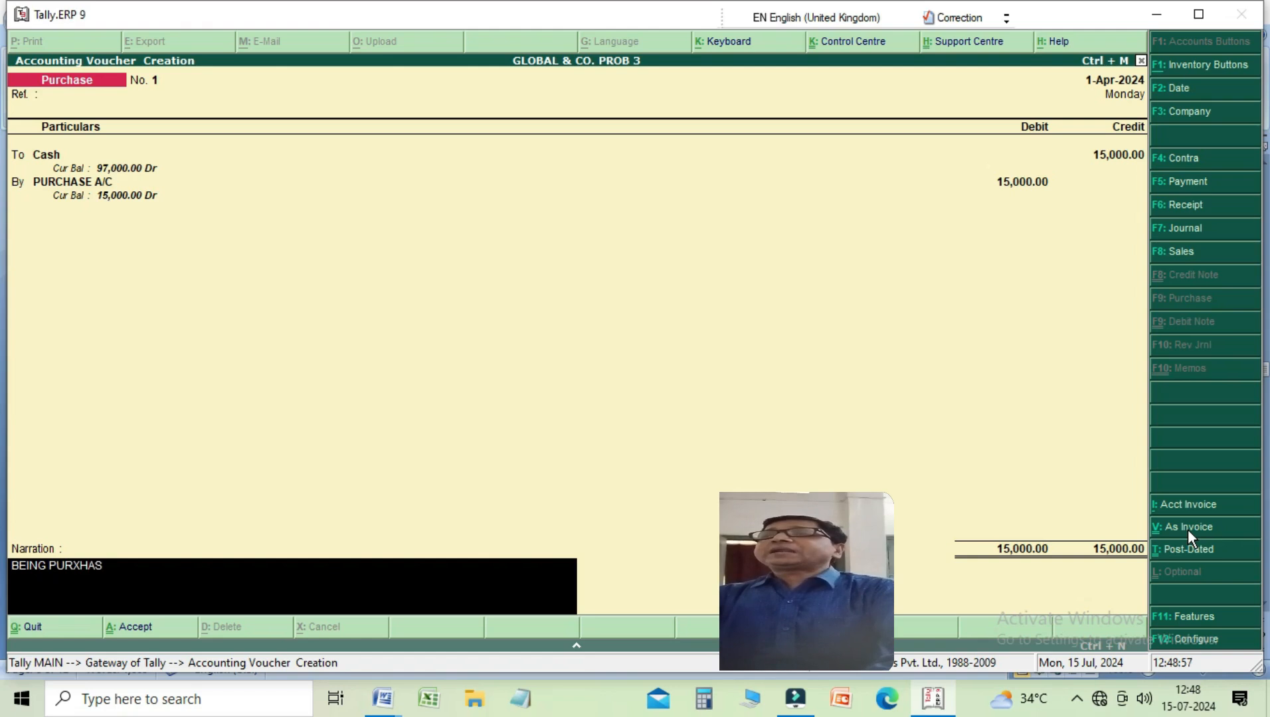
text(E GO)
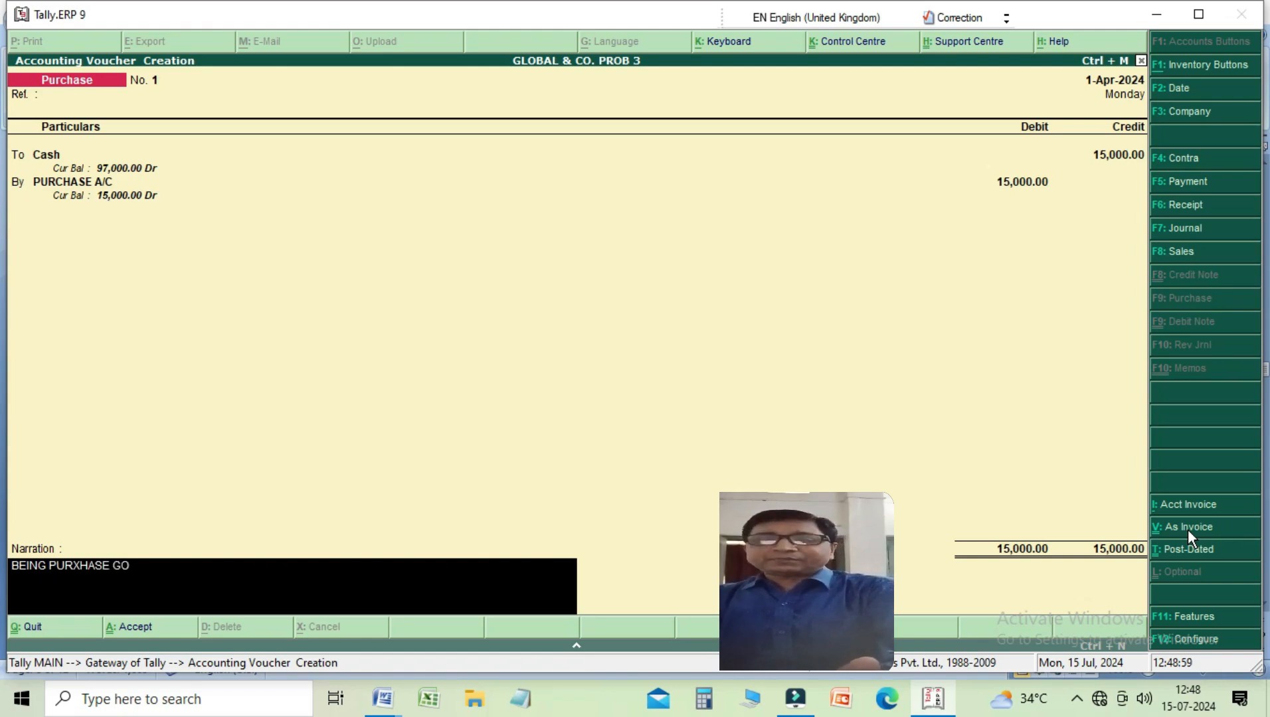
text(ODSA FOR)
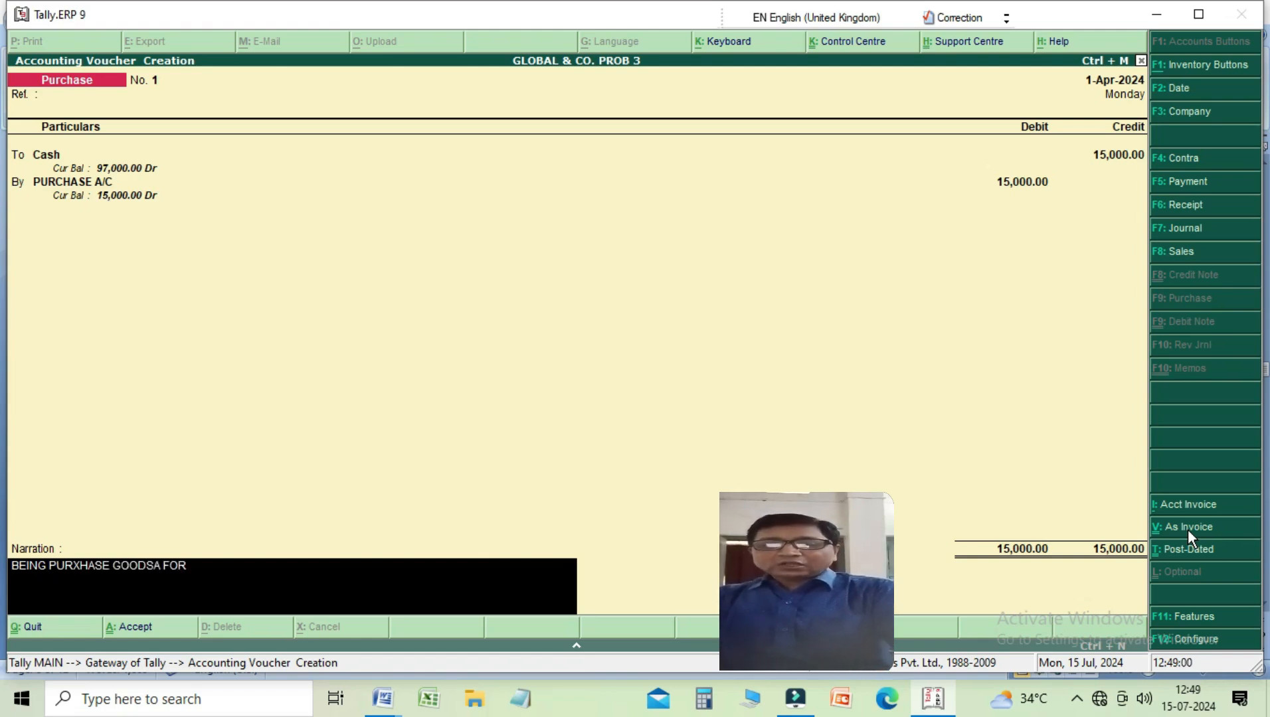
text( CA)
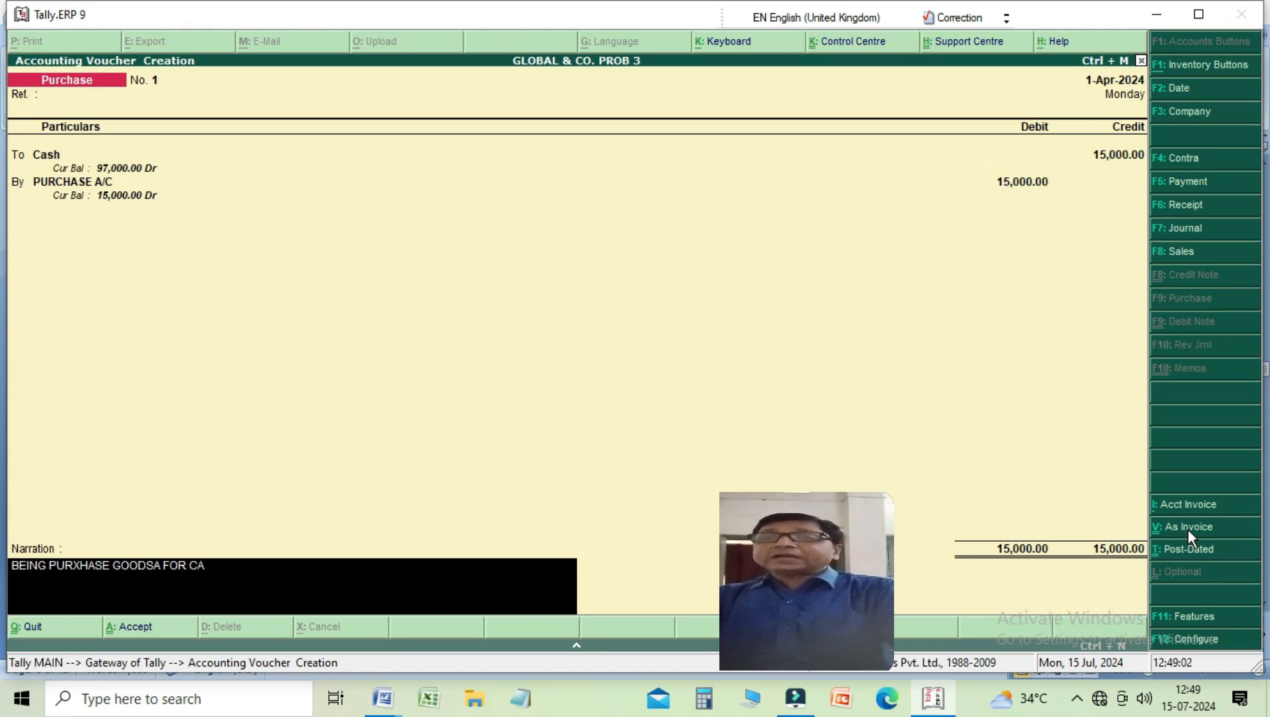
text(SH)
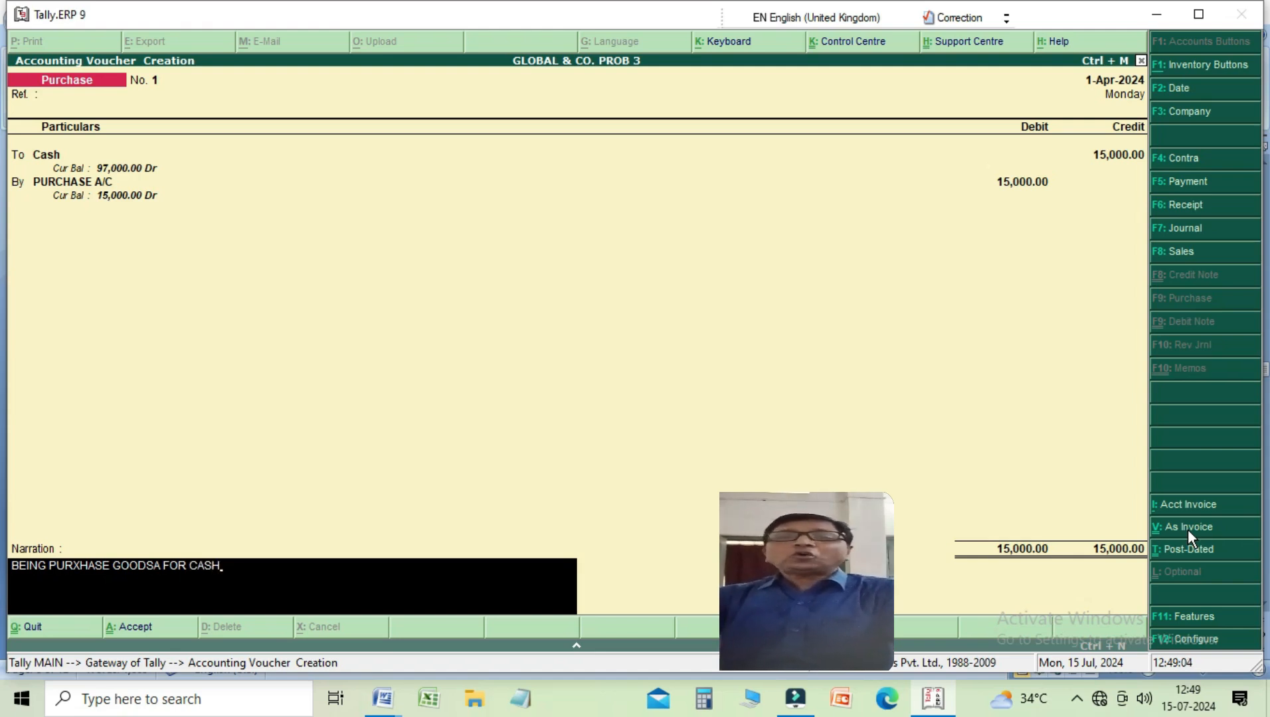
key(Return)
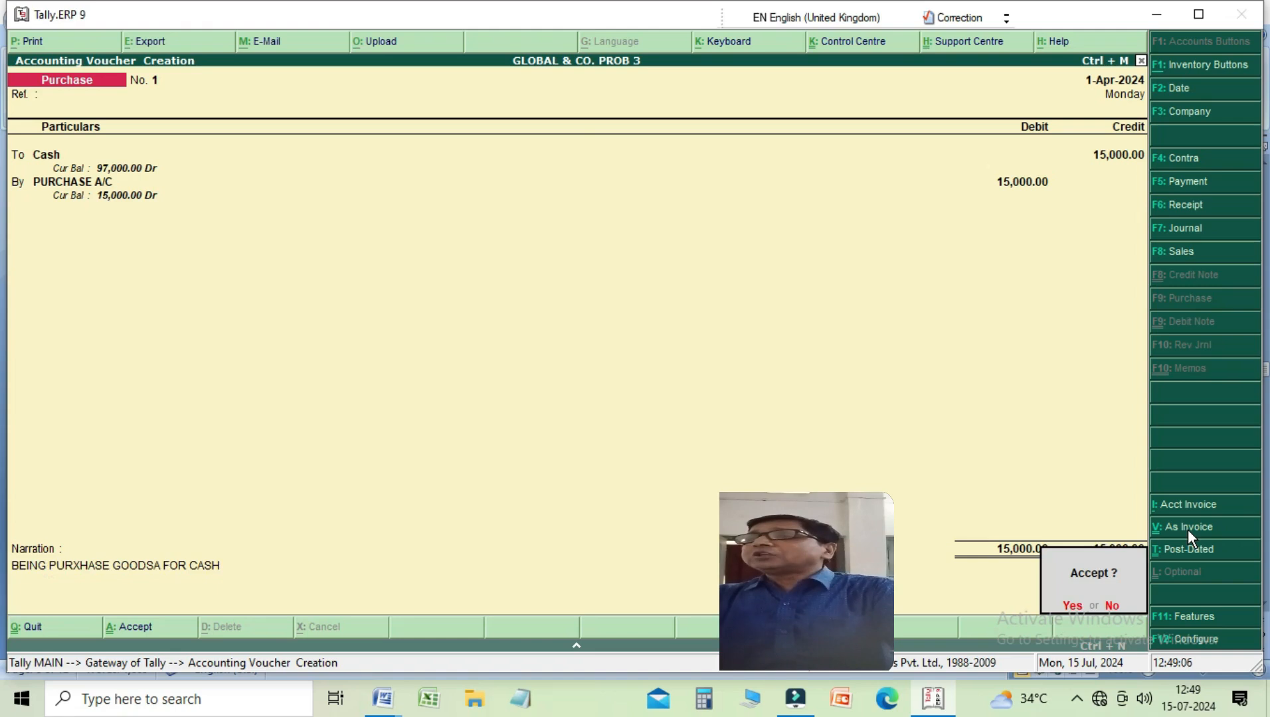
key(Return)
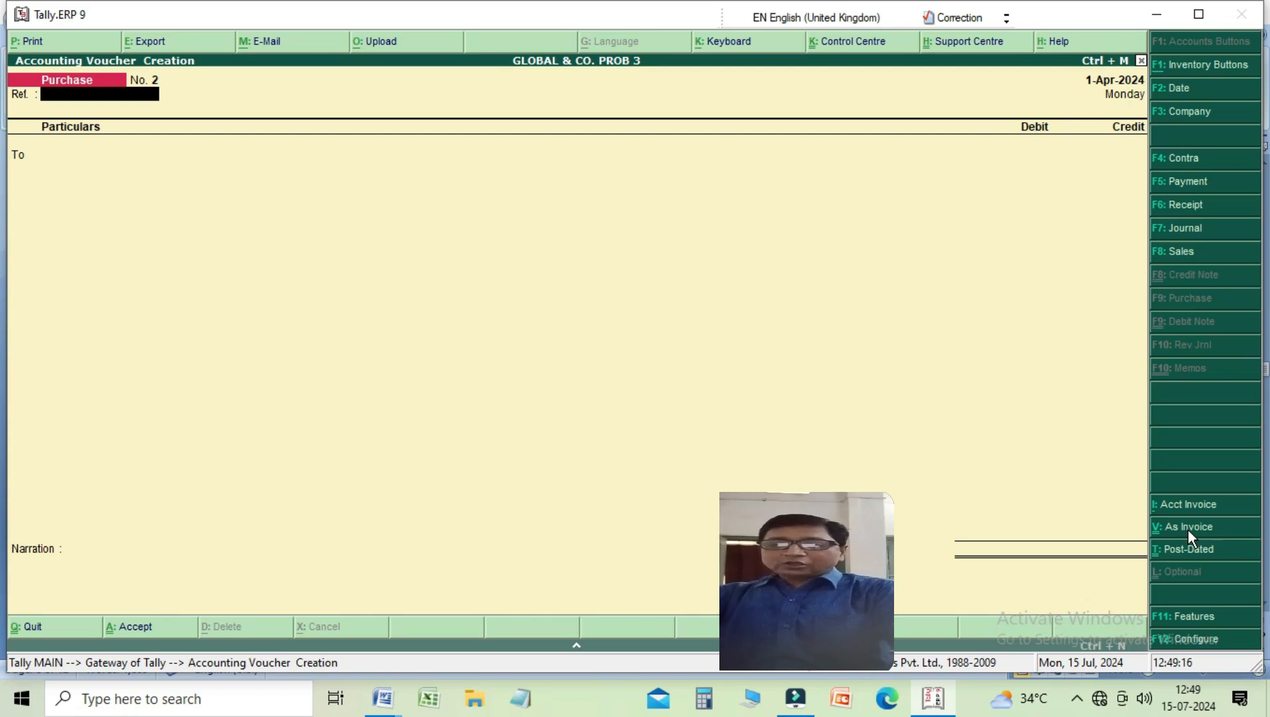
Start a sales voucher, switch it from invoice to voucher mode and leave the reference blank
click(1190, 250)
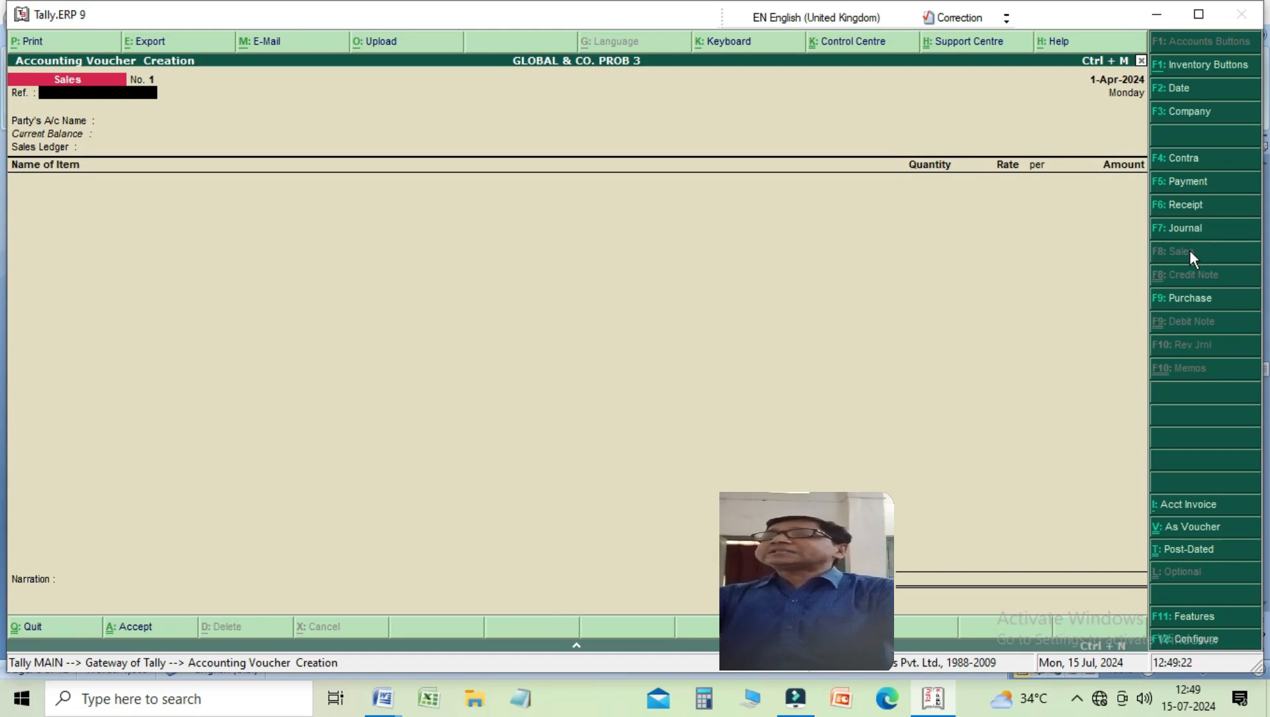
click(1184, 528)
key(Return)
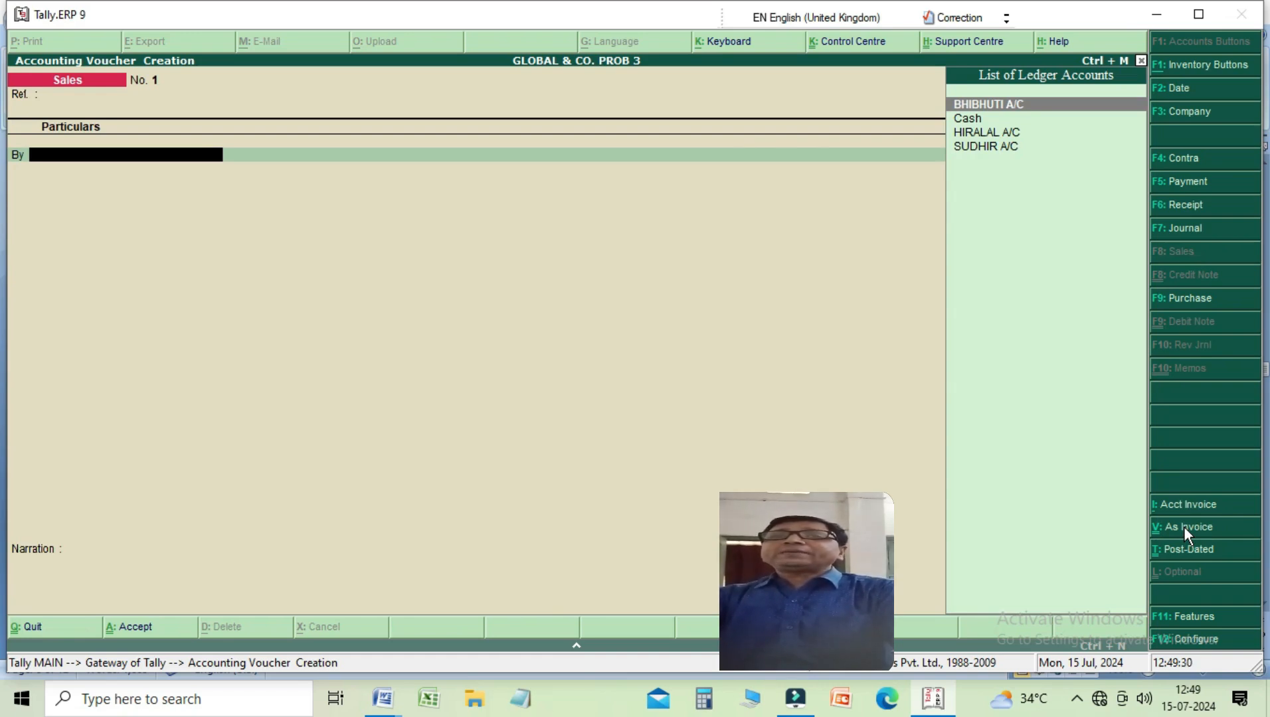
Debit Cash with 13000 and credit Sale A/c with the same amount in the sales voucher, without inventory allocations
key(Down)
key(Down)
key(Up)
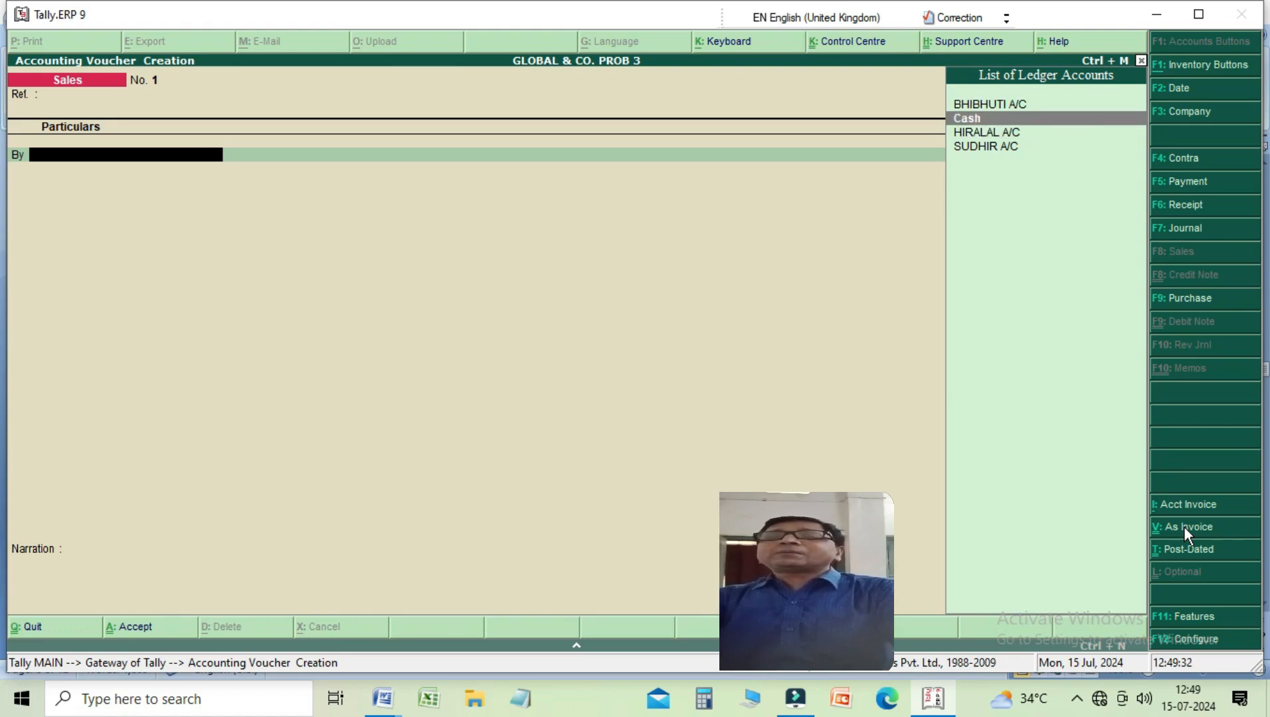
key(Return)
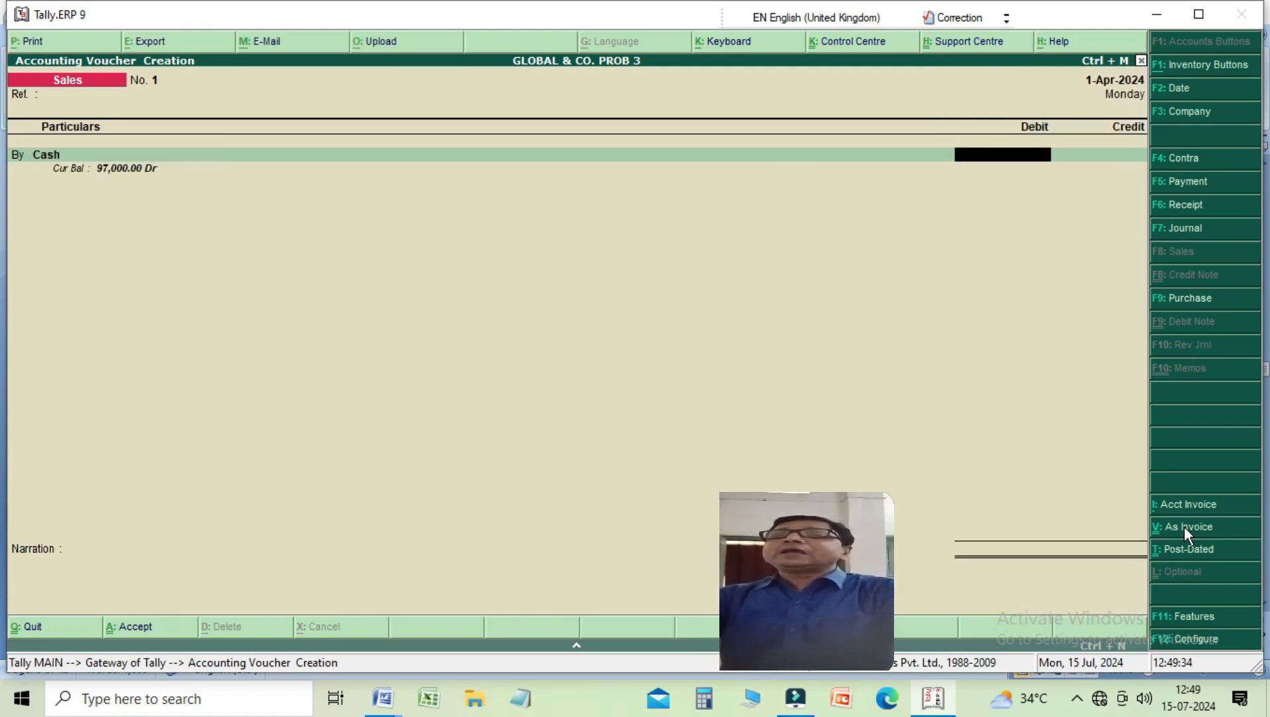
text(13000)
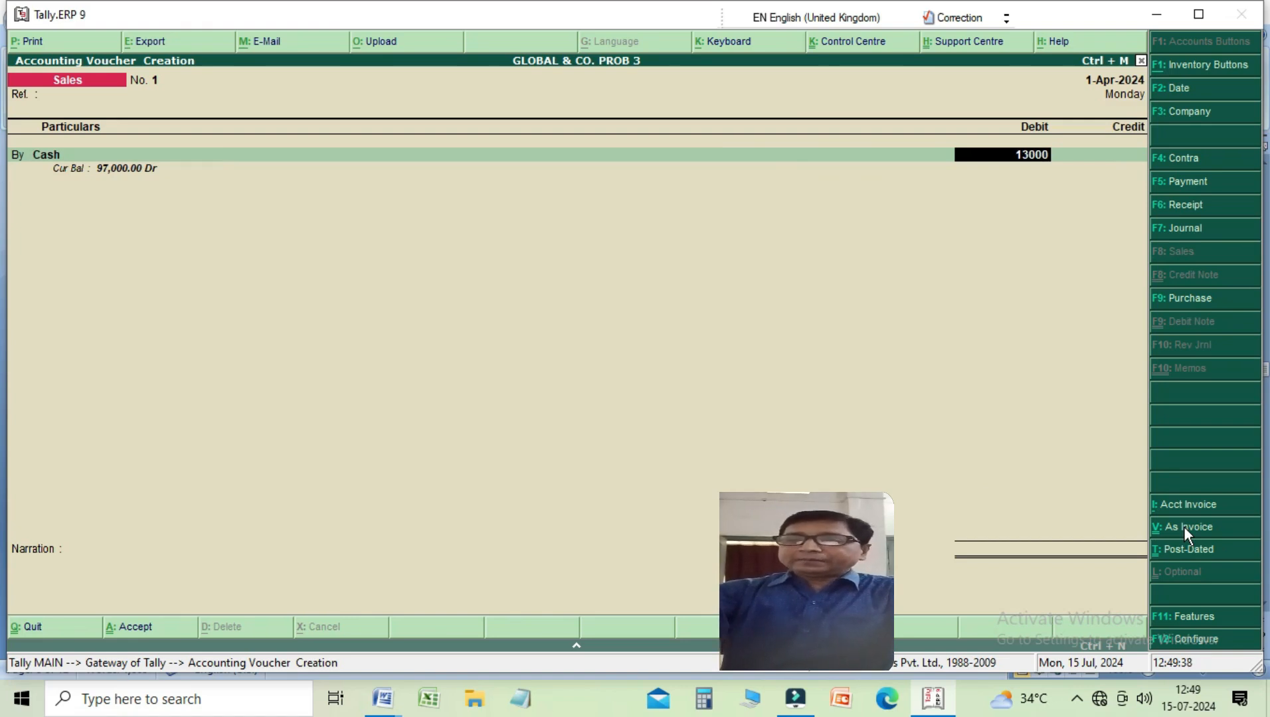
key(Return)
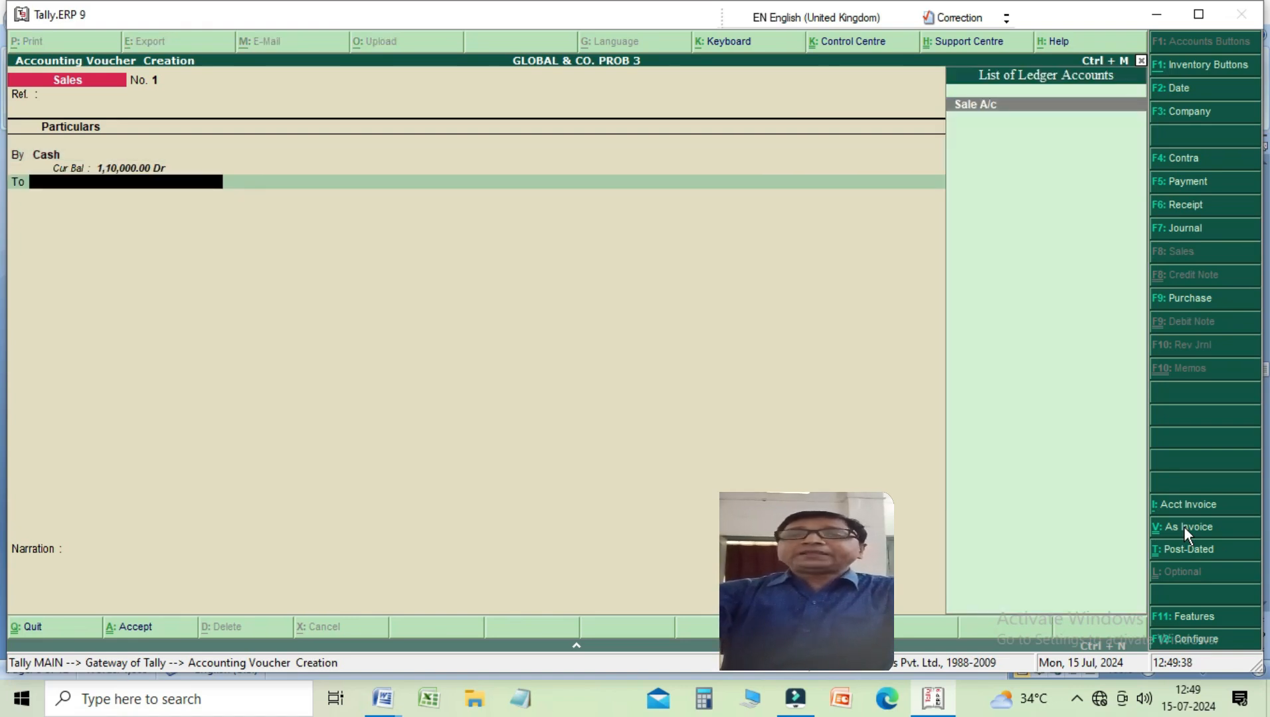
key(Return)
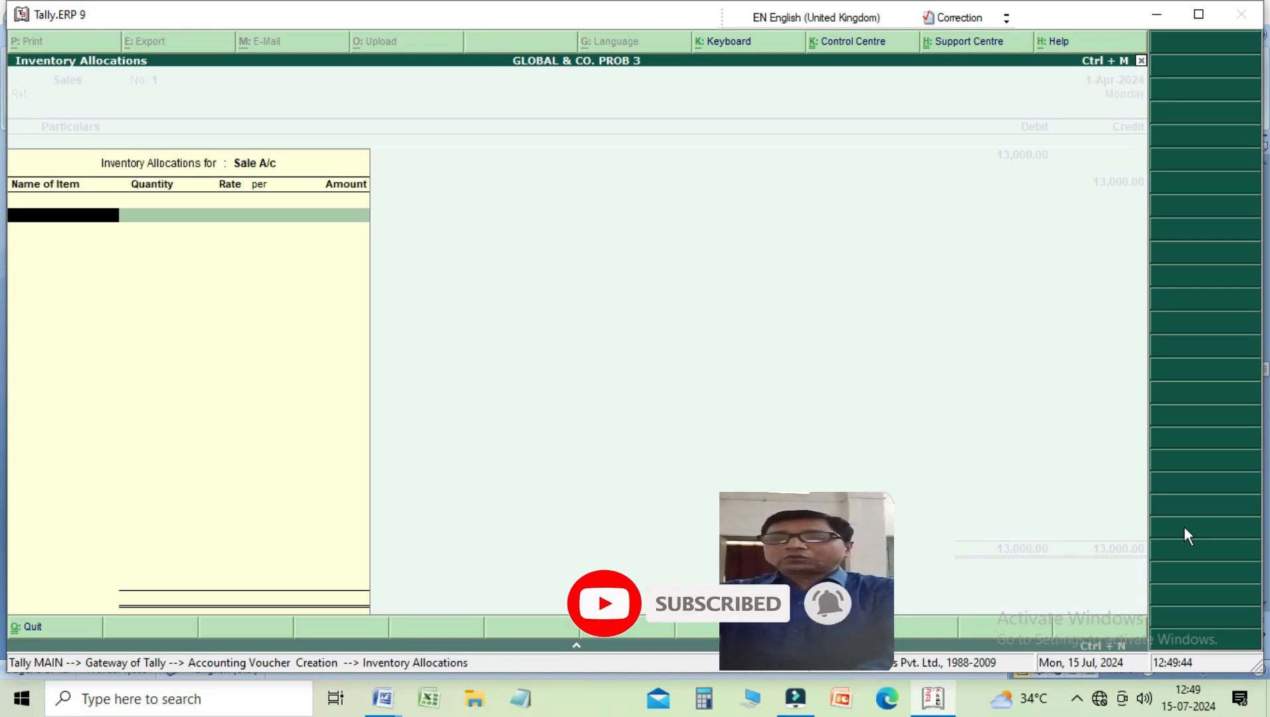
key(Return)
key(Return)
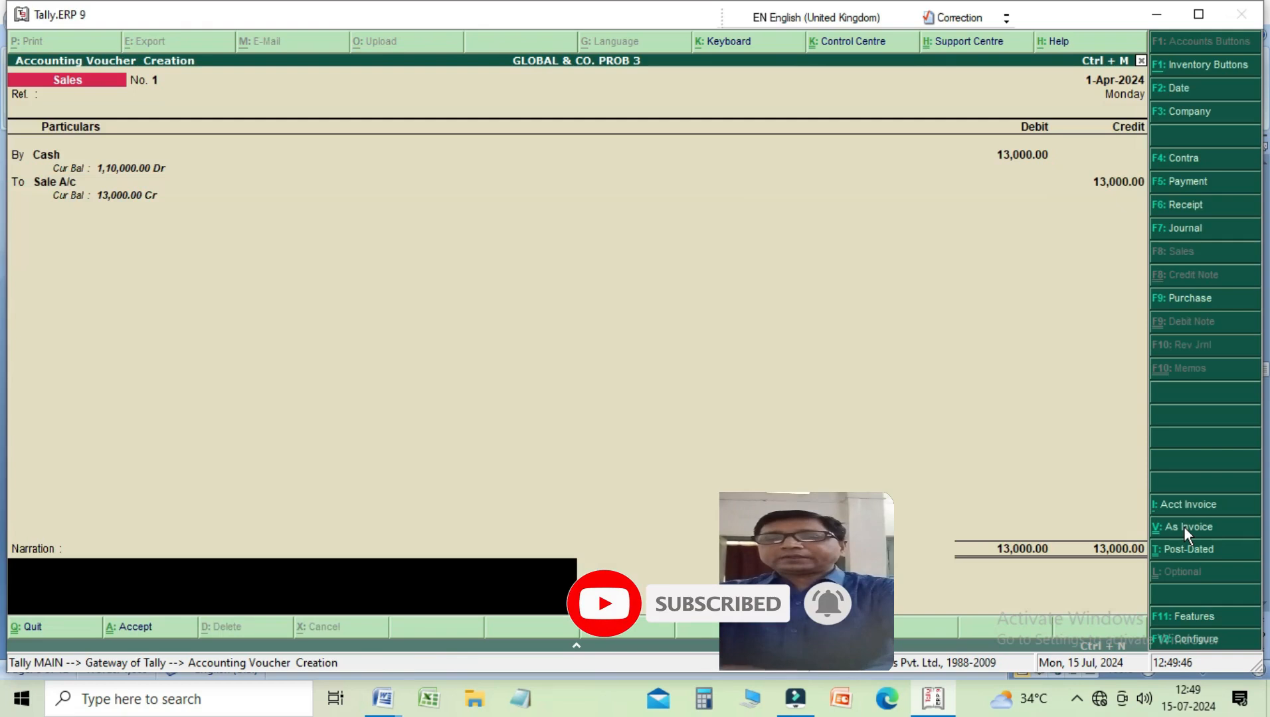
Enter the narration "BEING SOLD GOODS FOR CASH" and save the sales voucher
text(BEI)
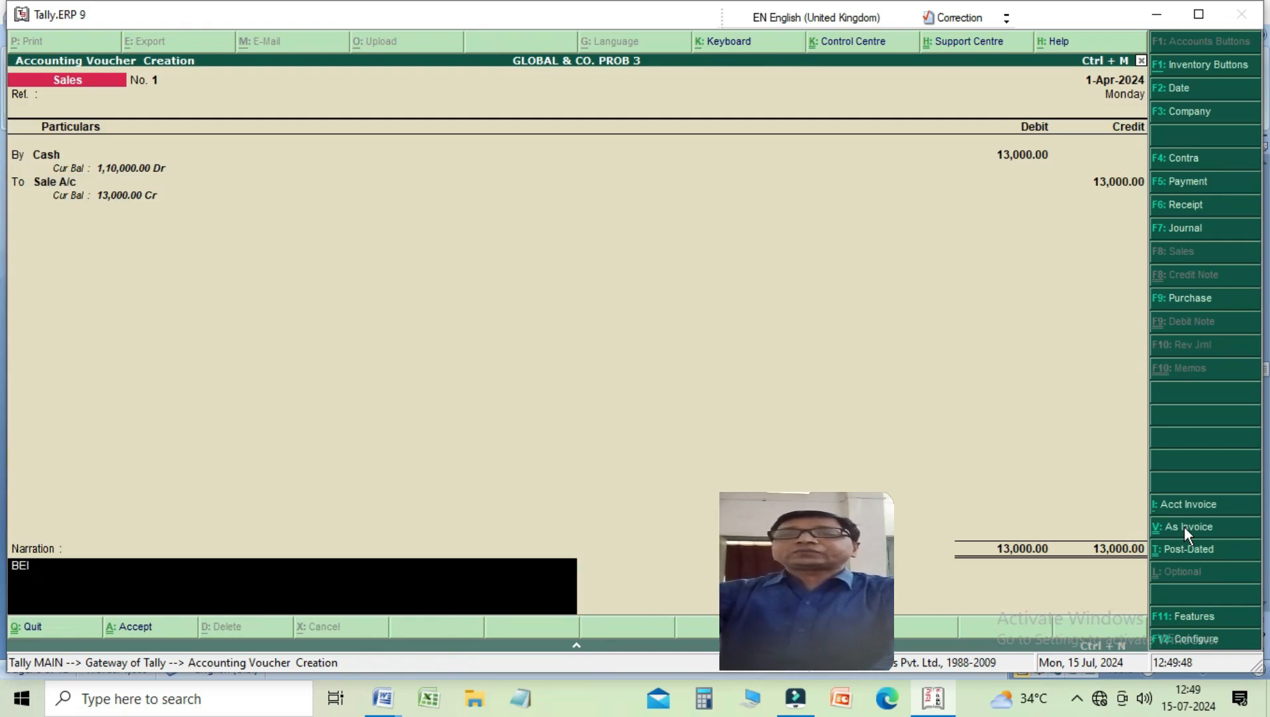
text(NG)
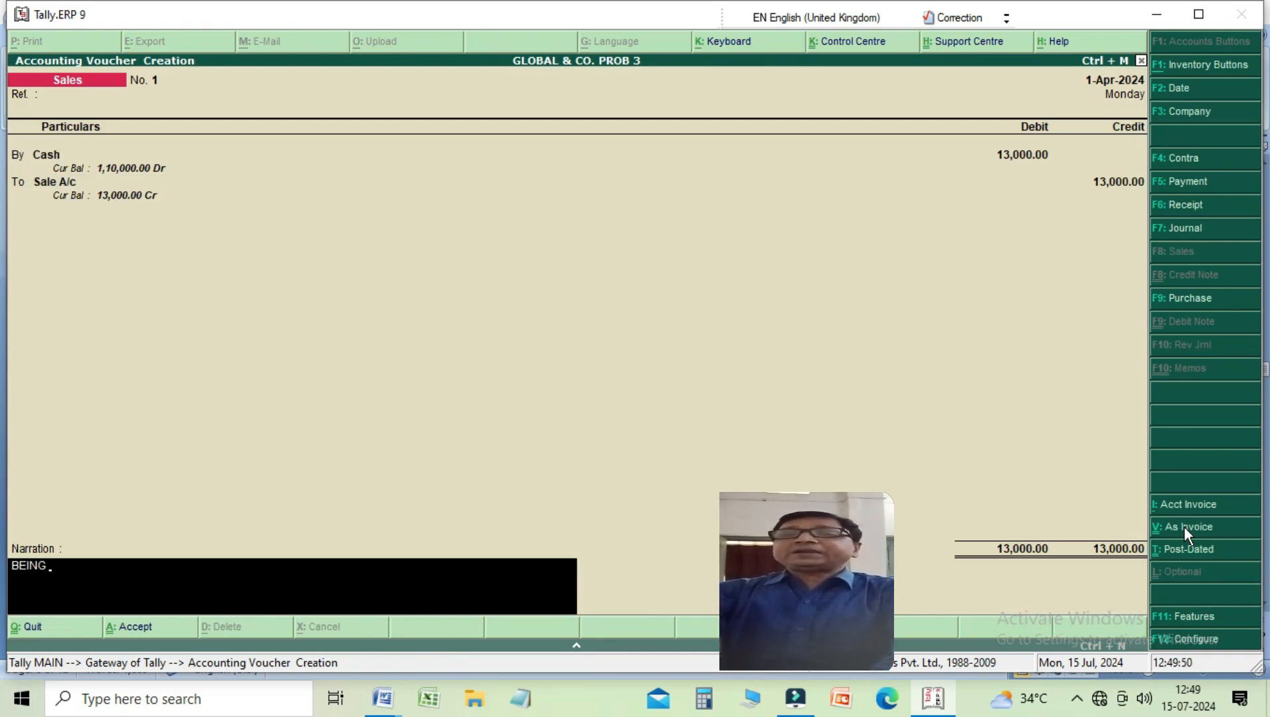
text( SO)
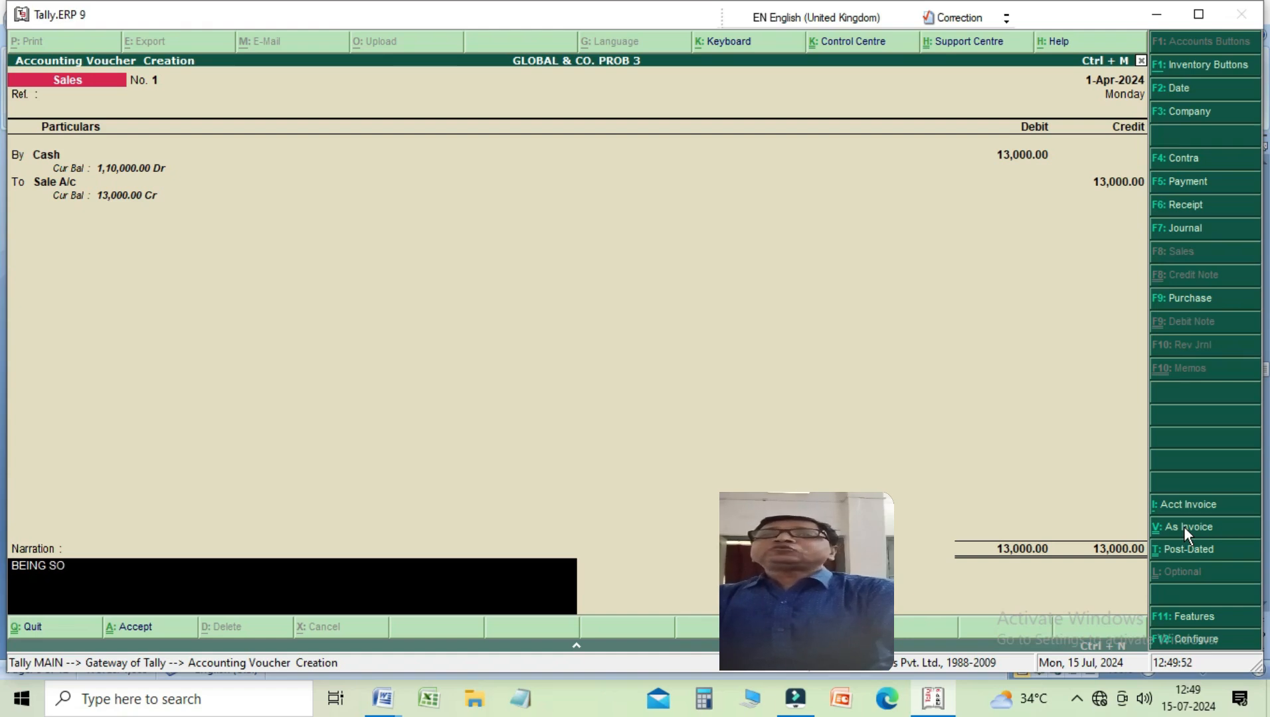
text(LD GO)
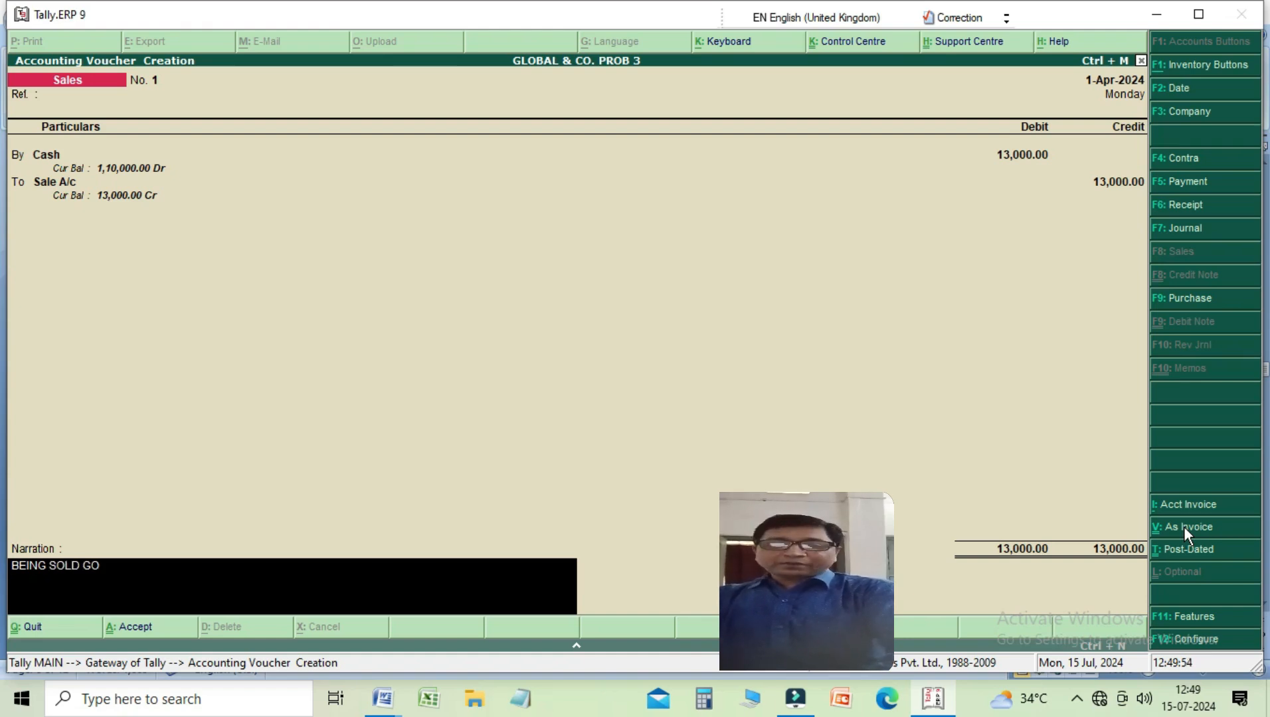
text(ODS FOR)
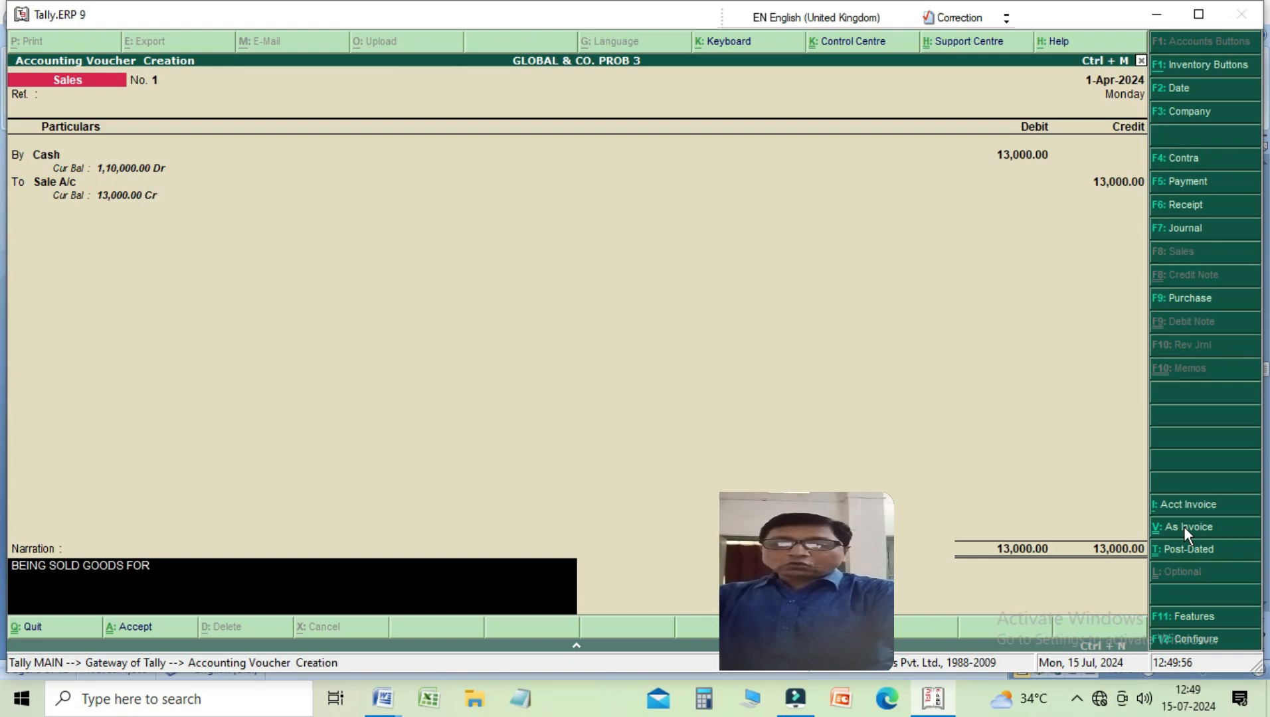
text( XCAS)
key(BackSpace)
key(BackSpace)
key(BackSpace)
key(BackSpace)
text(CASH)
key(Return)
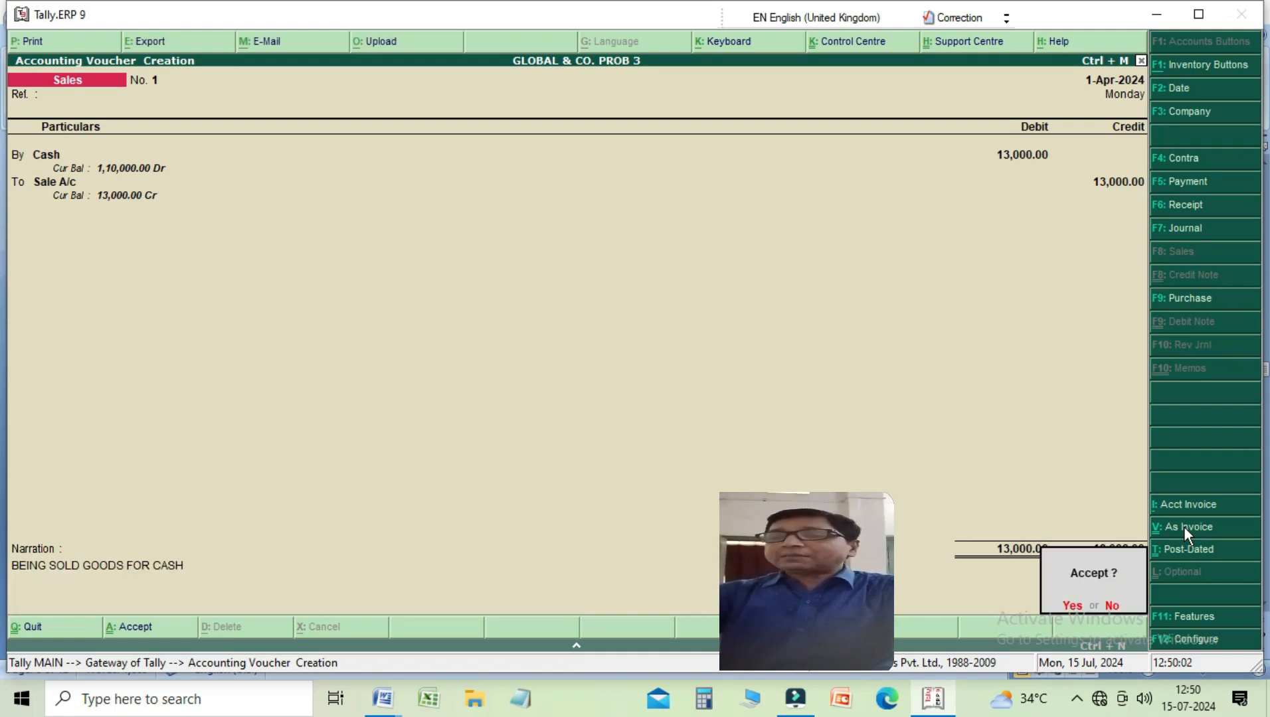
key(y)
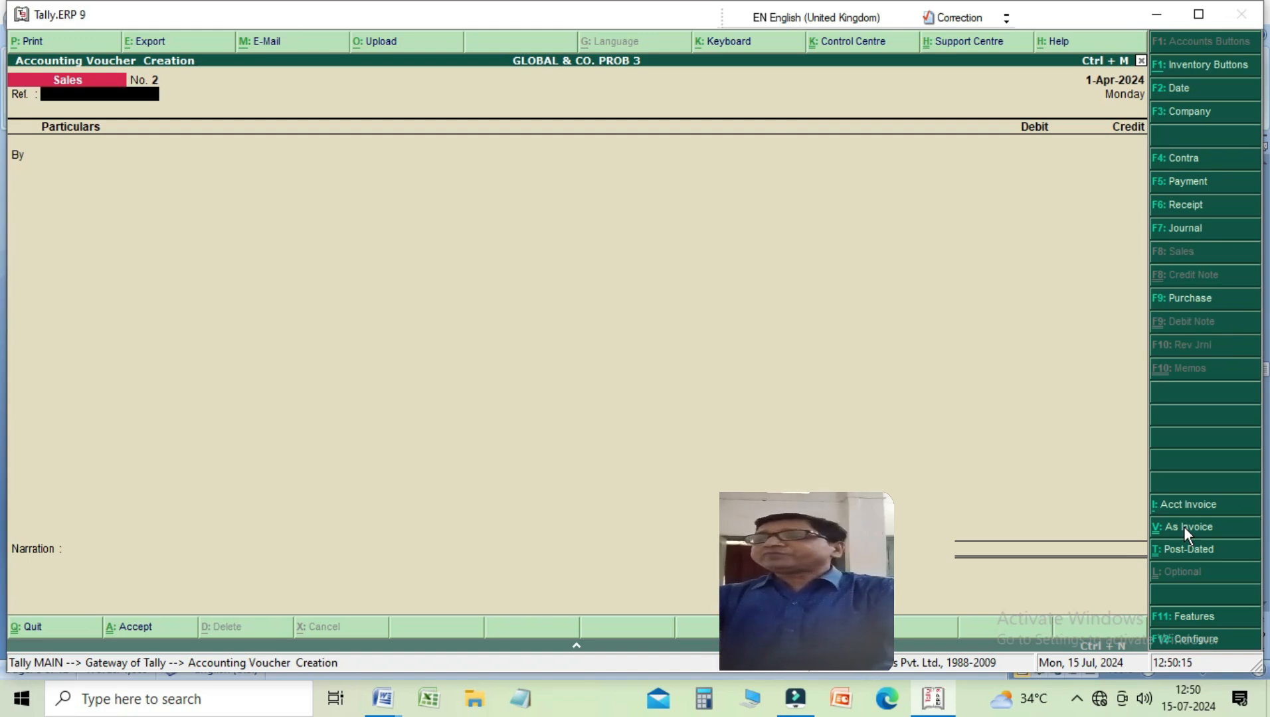
Keep the second sales voucher in voucher mode with a blank reference and set its date to 2-4-2024
click(1183, 526)
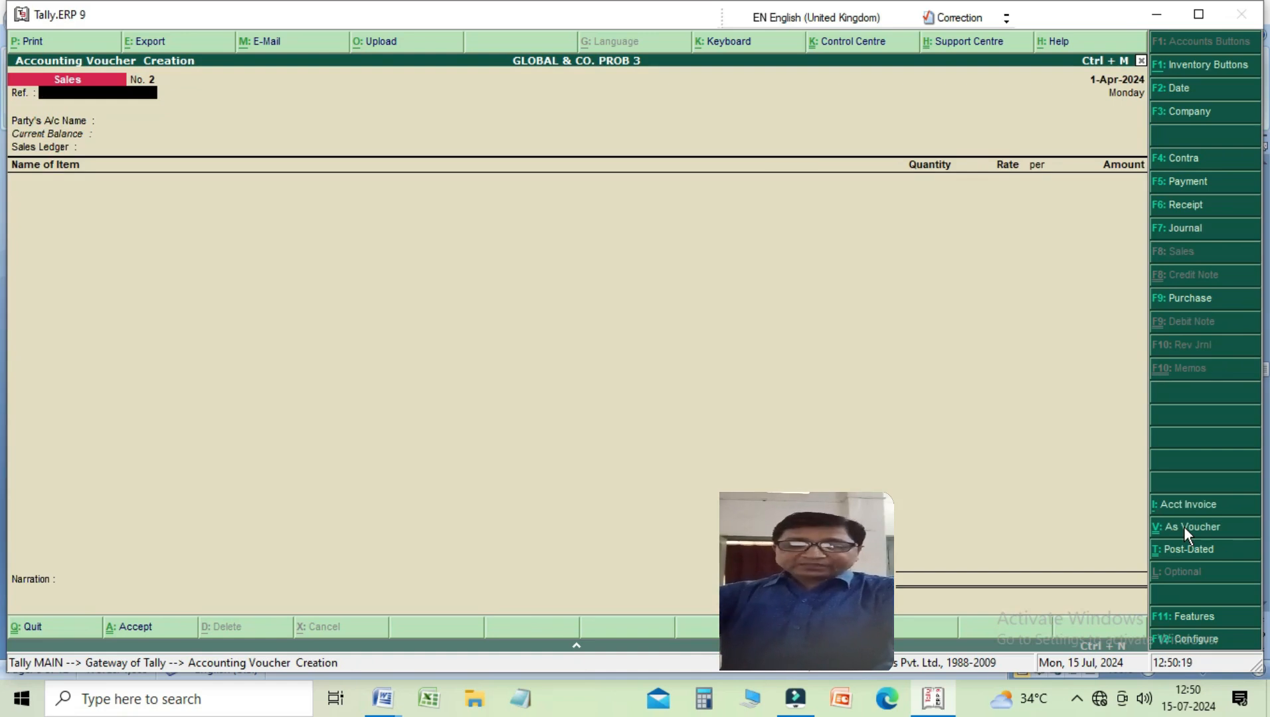
click(1183, 526)
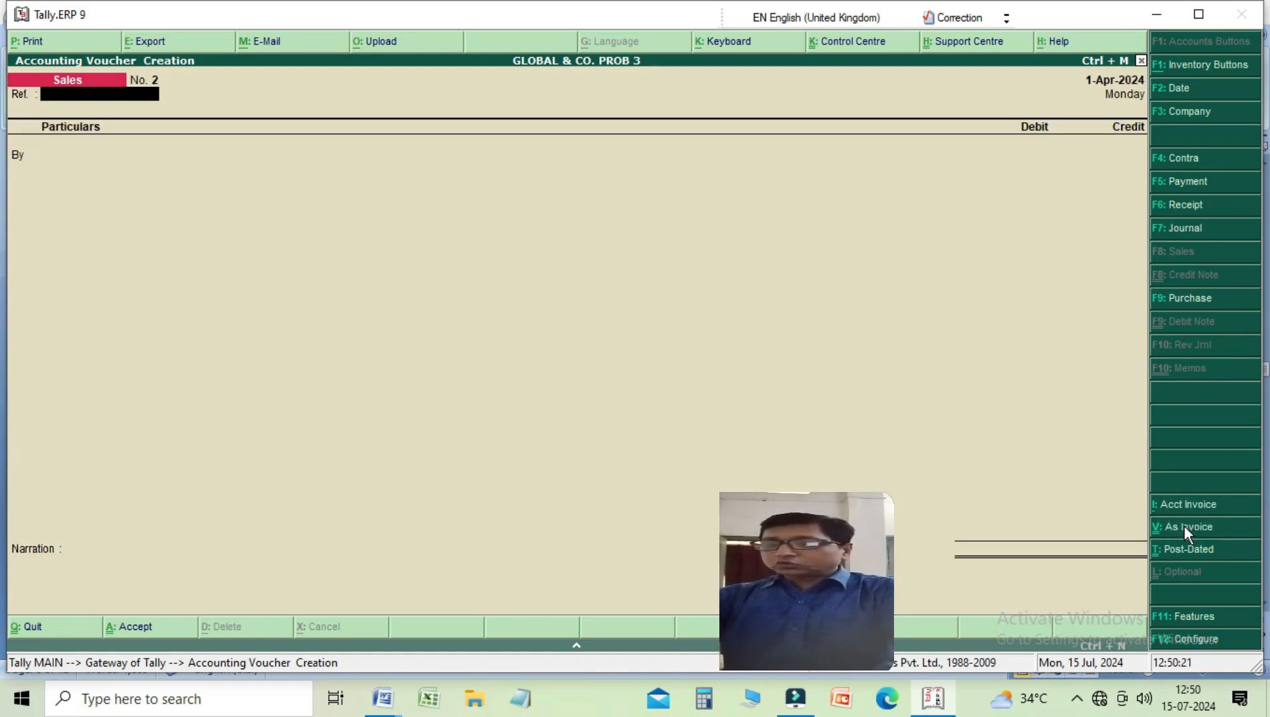
key(Return)
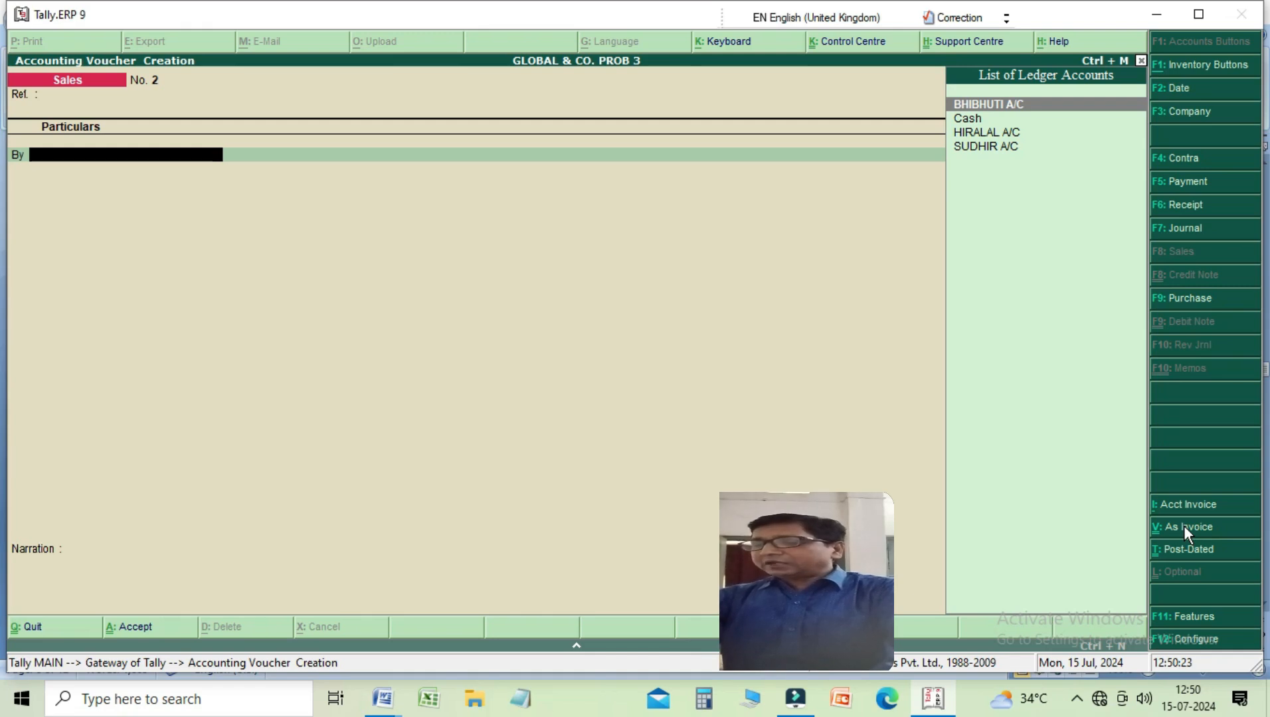
key(F2)
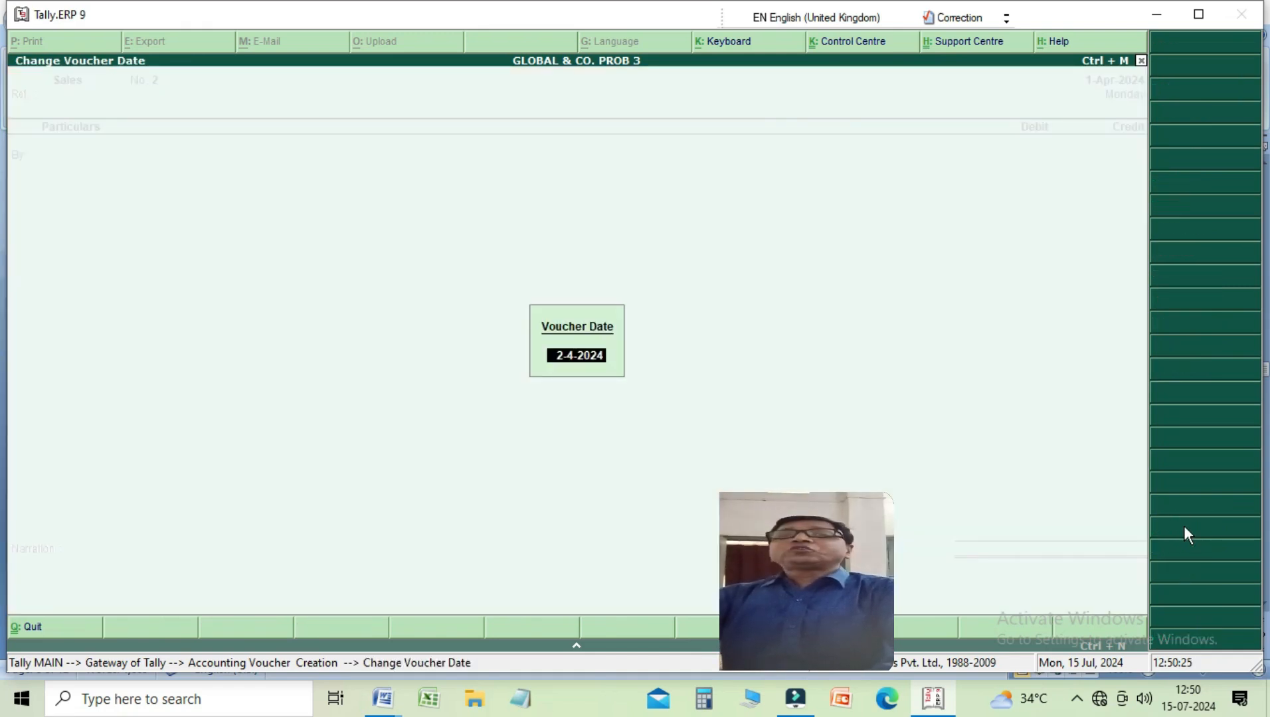
key(Return)
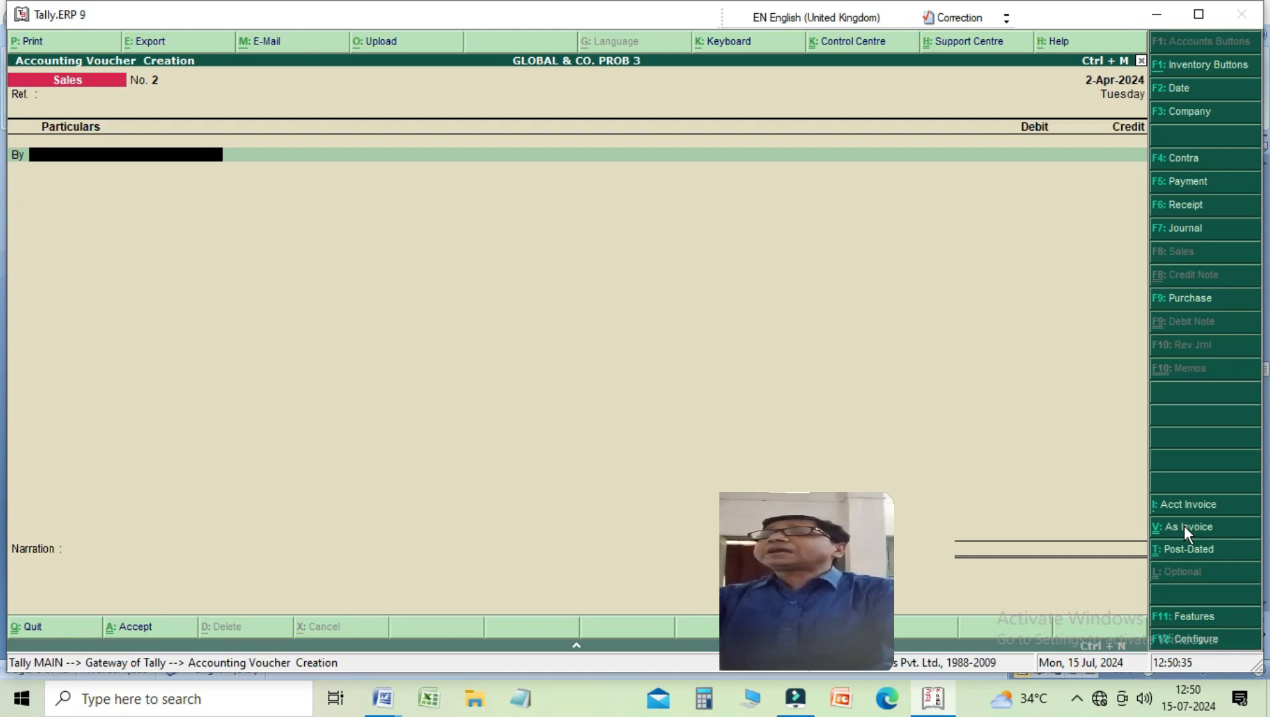
Debit the last-listed customer's ledger with 12000 in the second sales voucher
key(space)
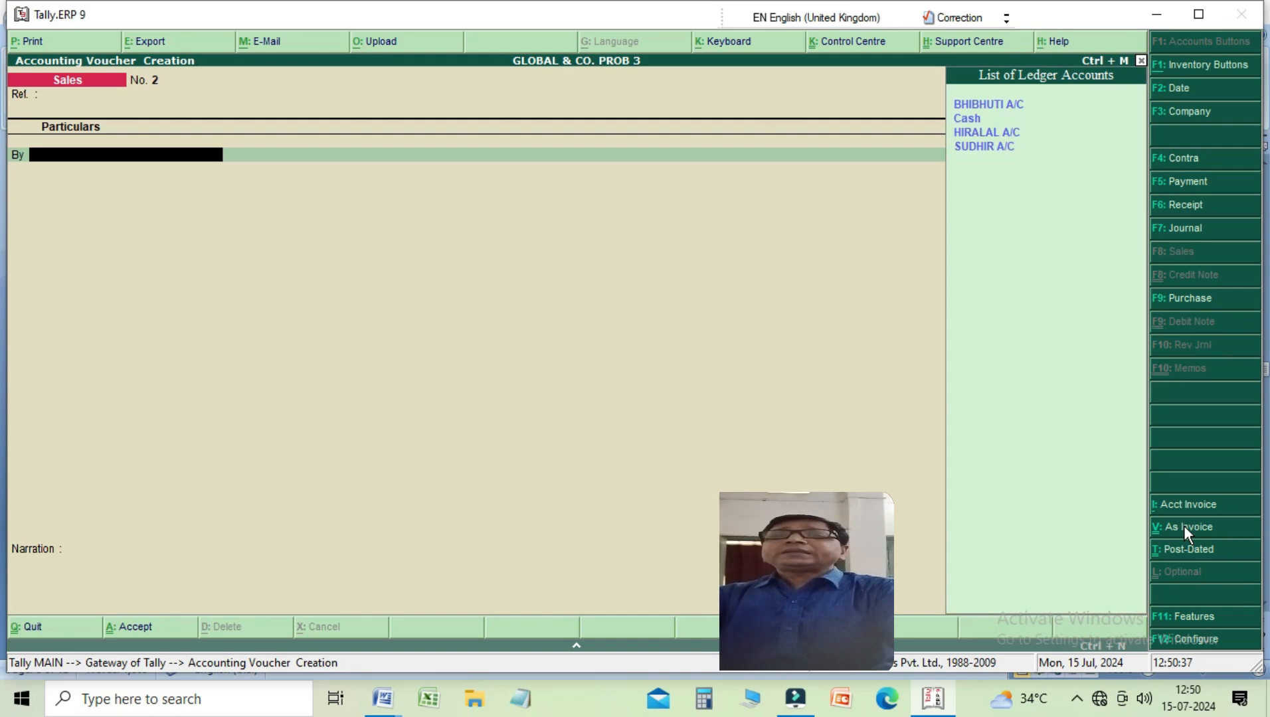
key(Down)
key(Down)
key(Down)
key(Down)
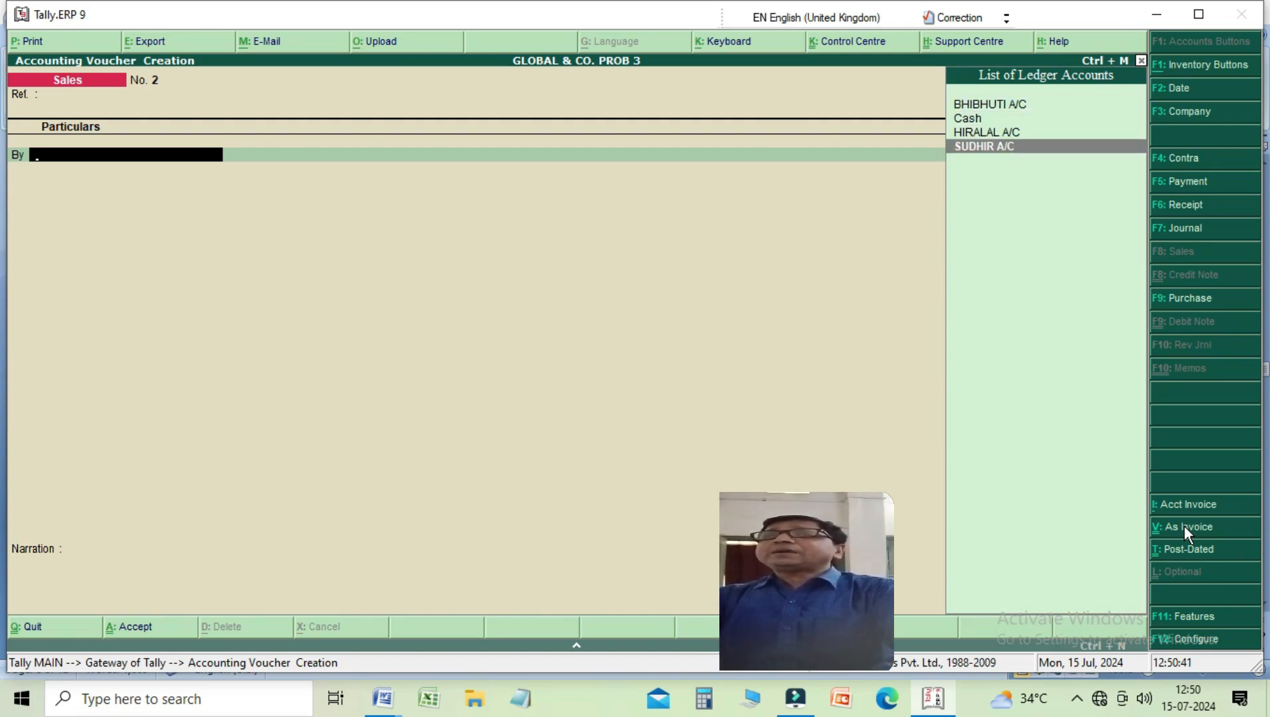
key(Return)
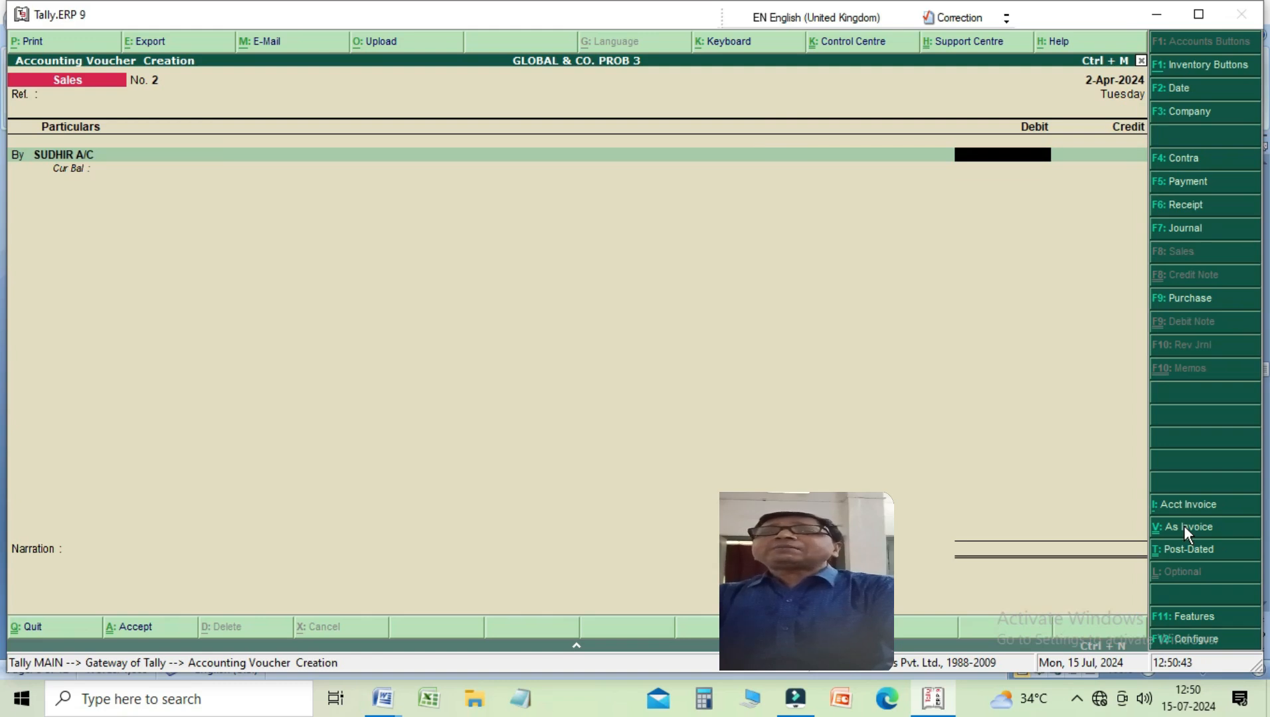
text(12)
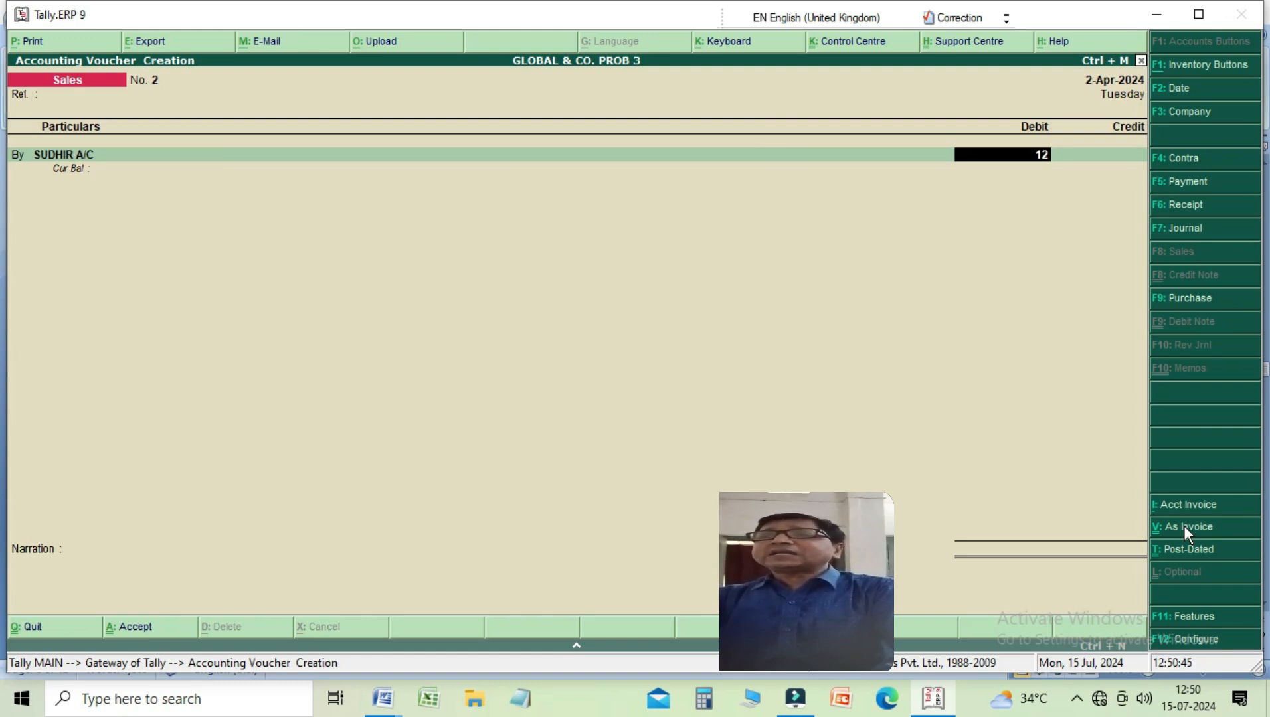
text(,00000)
key(Return)
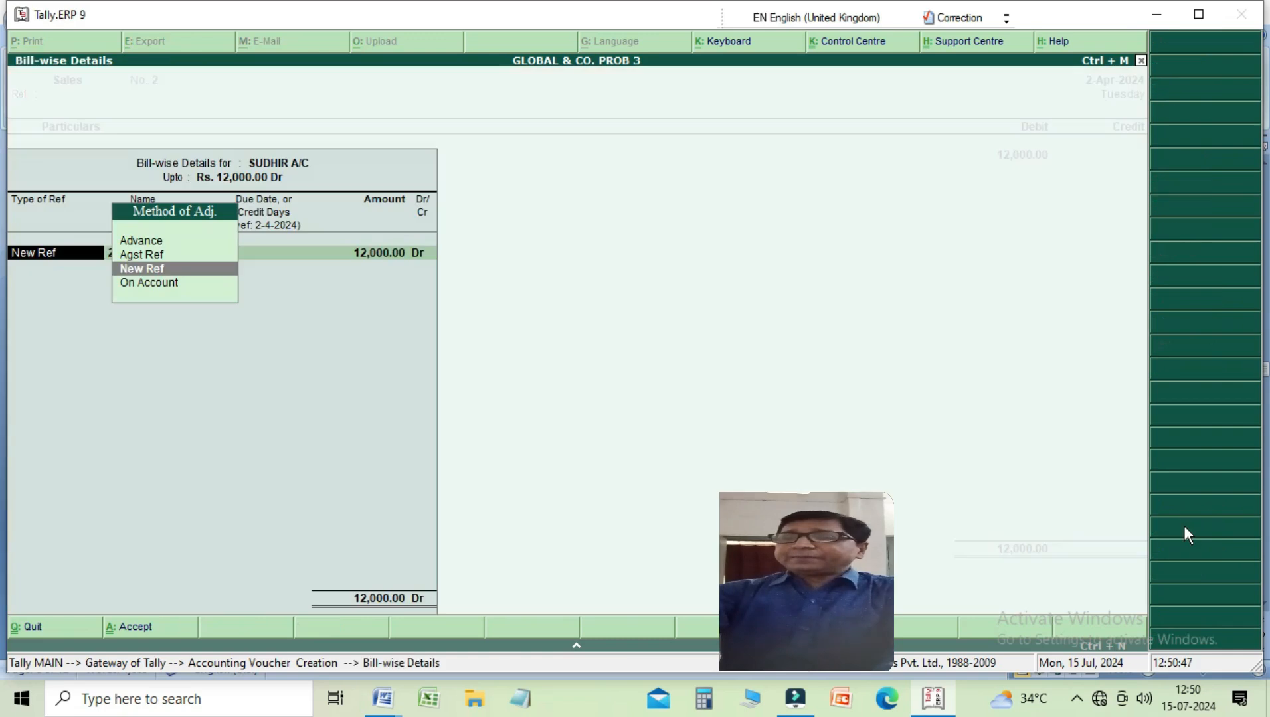
Allocate the full customer amount in the bill-wise details as On Account
key(Down)
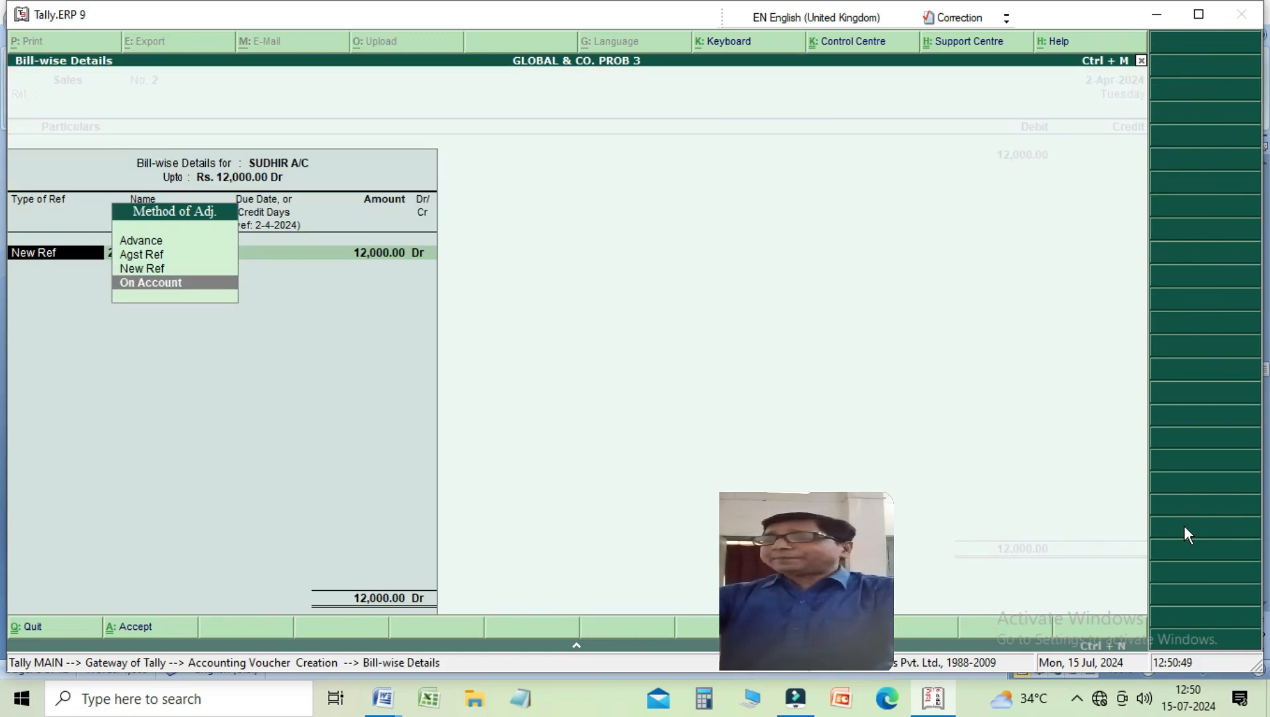
key(Return)
key(Return)
key(Return)
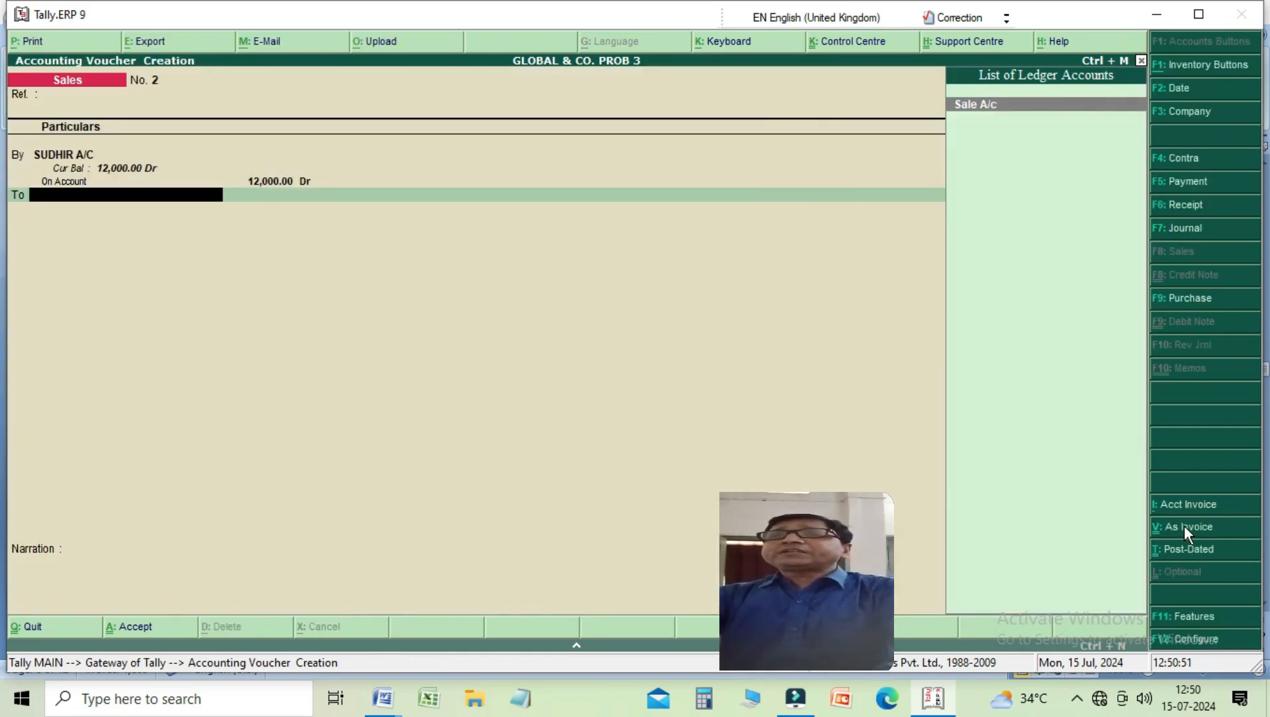
Credit Sale A/c with 12,000 and save the sales voucher with a blank narration
key(Return)
key(Return)
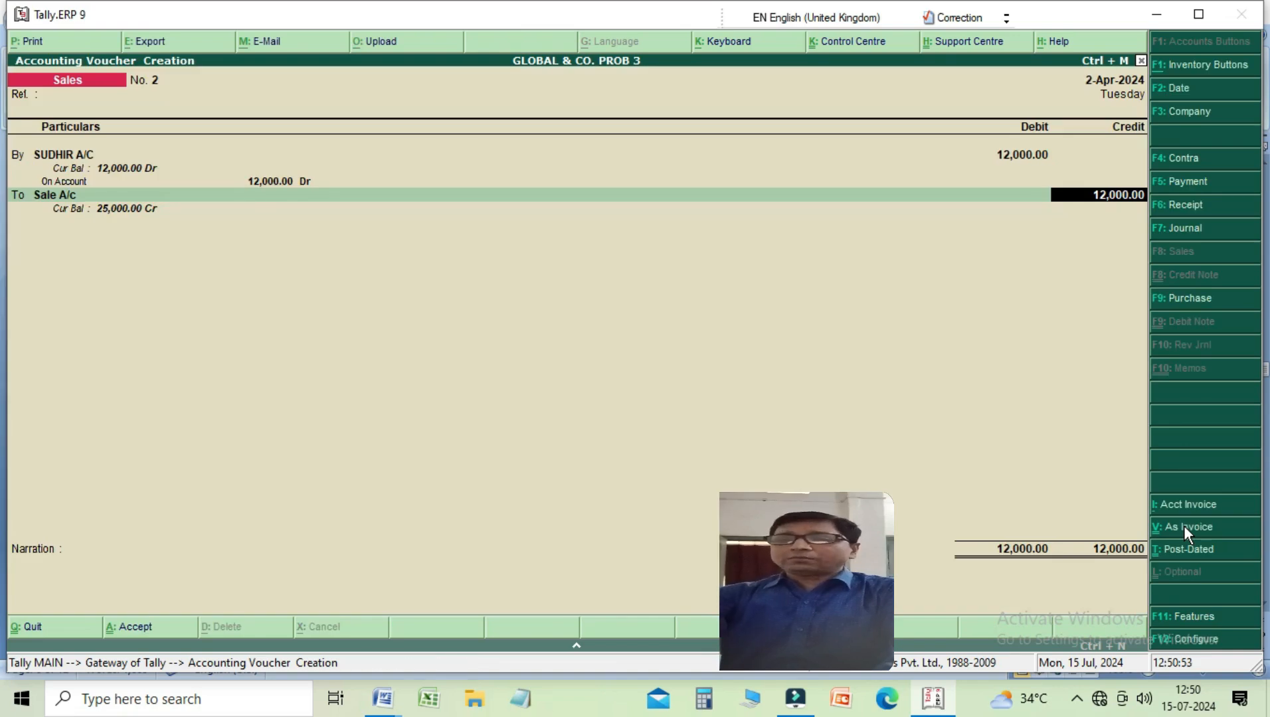
key(Return)
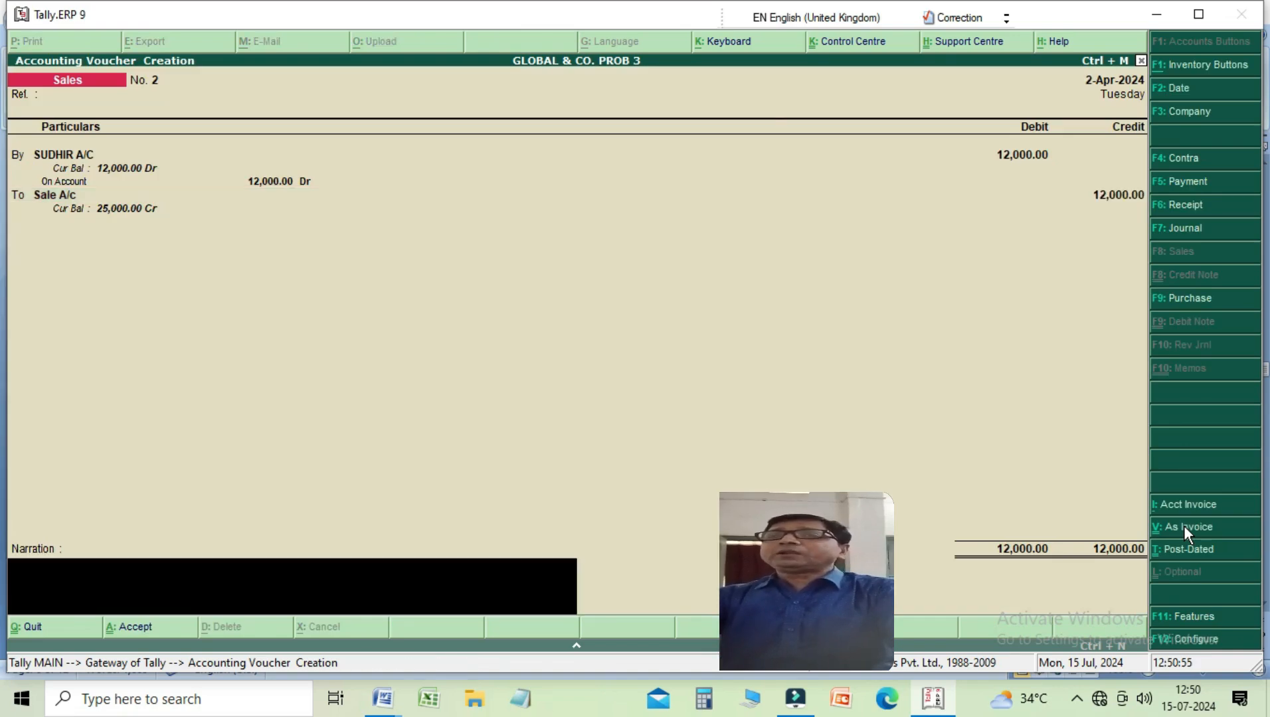
key(Return)
key(Return)
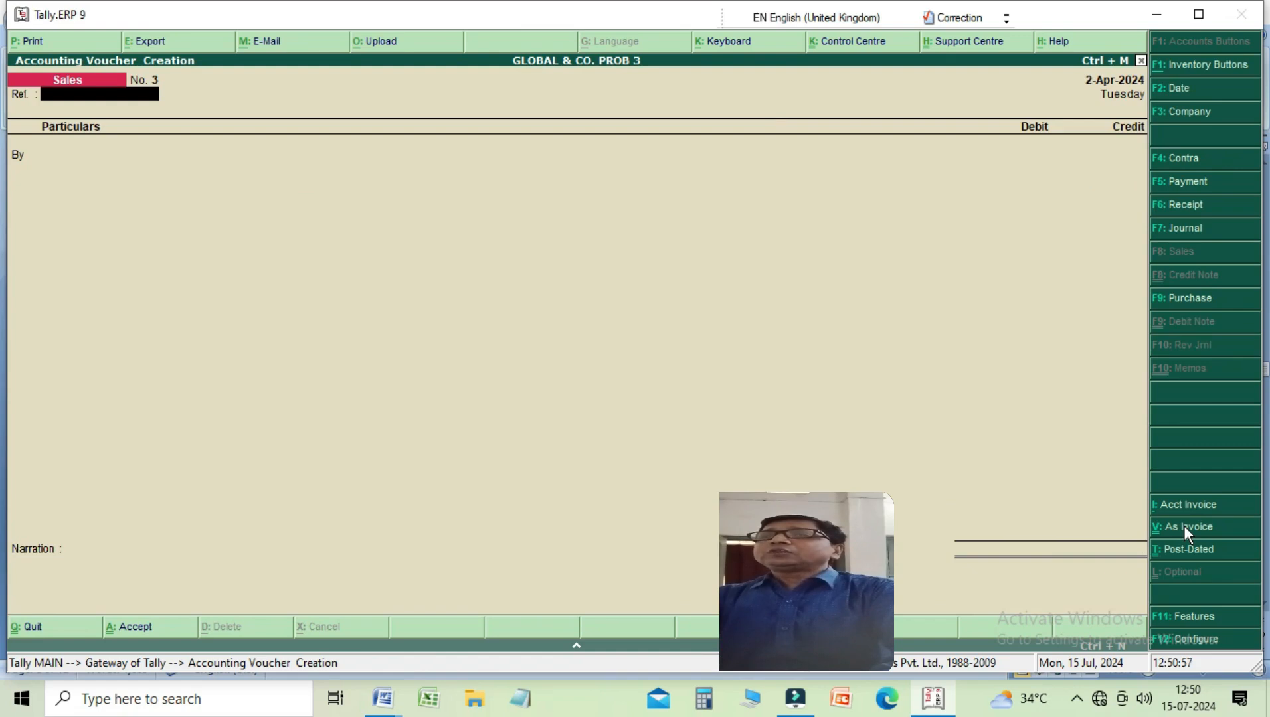
Set Maintain Bill-wise Details to No in the company's accounting features, keeping all other options, and return to the voucher
key(F11)
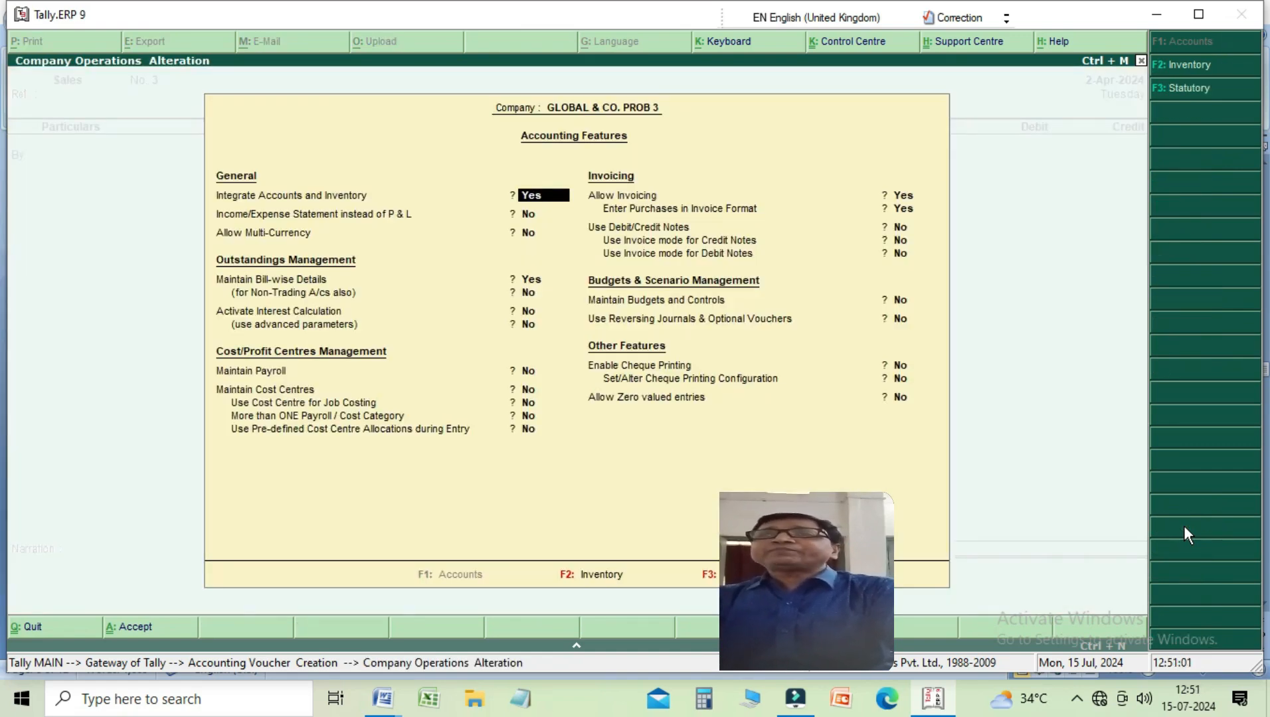
key(Return)
key(Return)
key(Return)
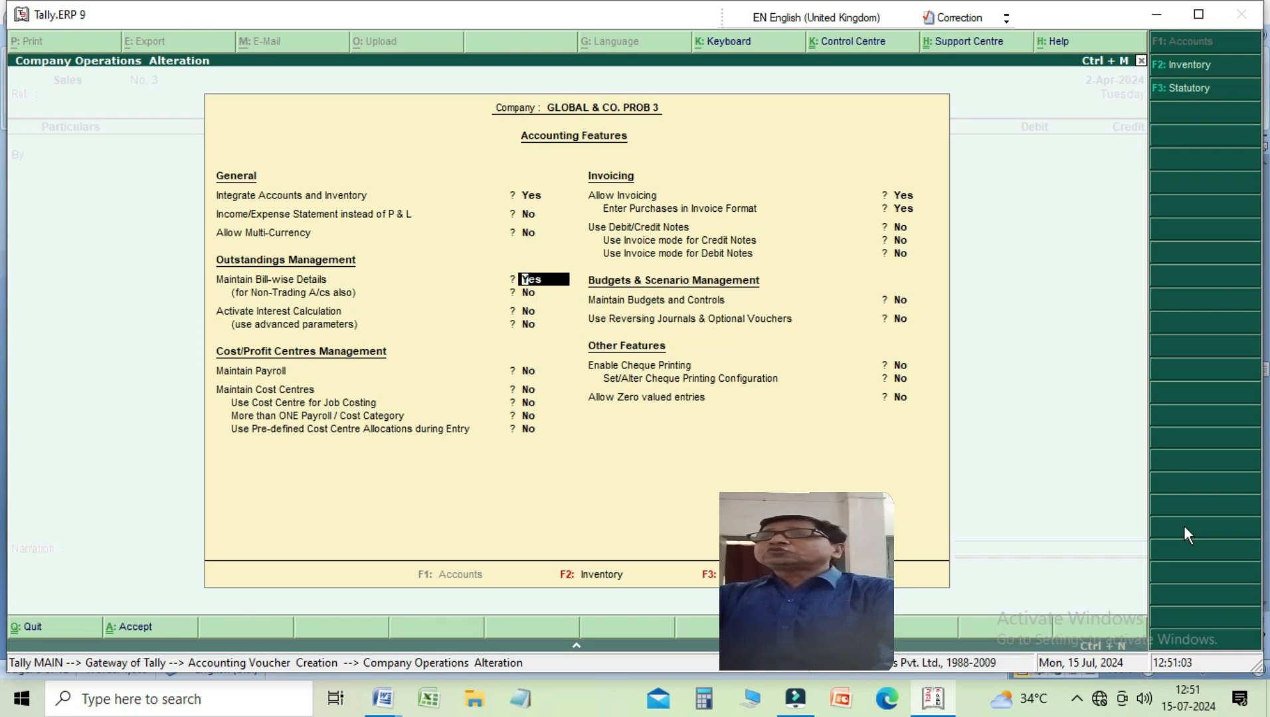
text(n)
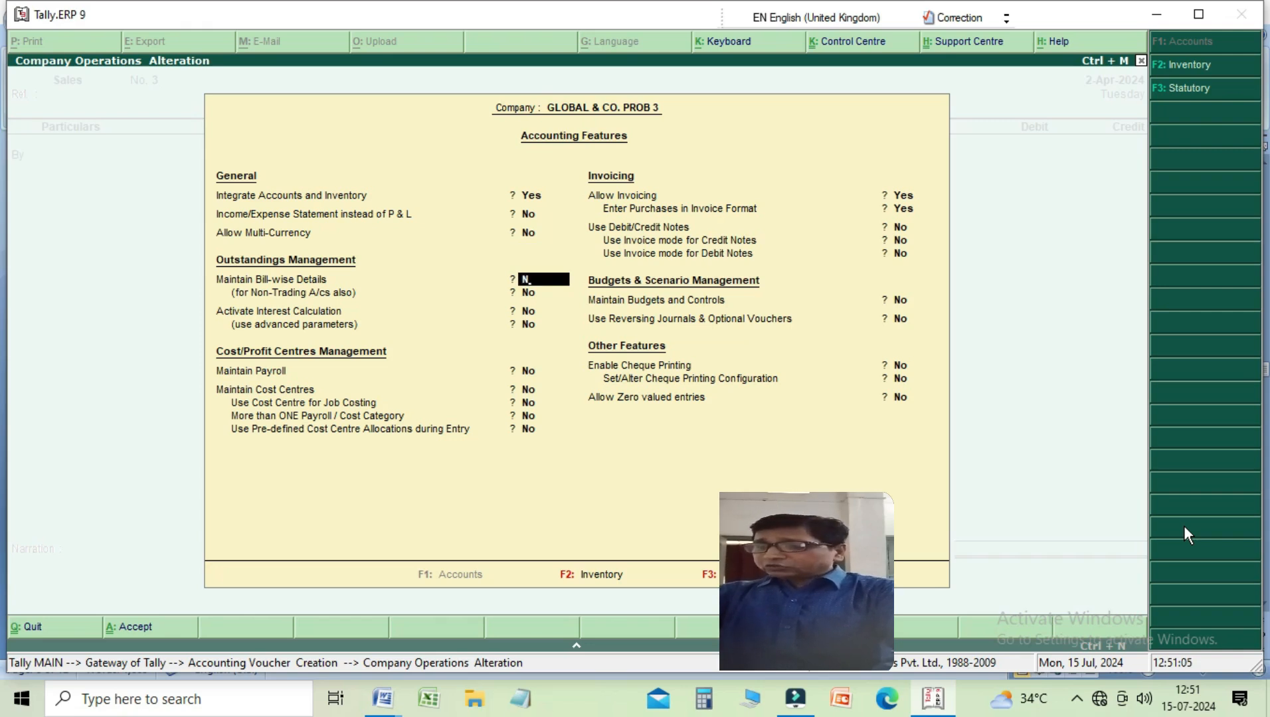
key(Return)
key(Return)
key(Return)
key(Return)
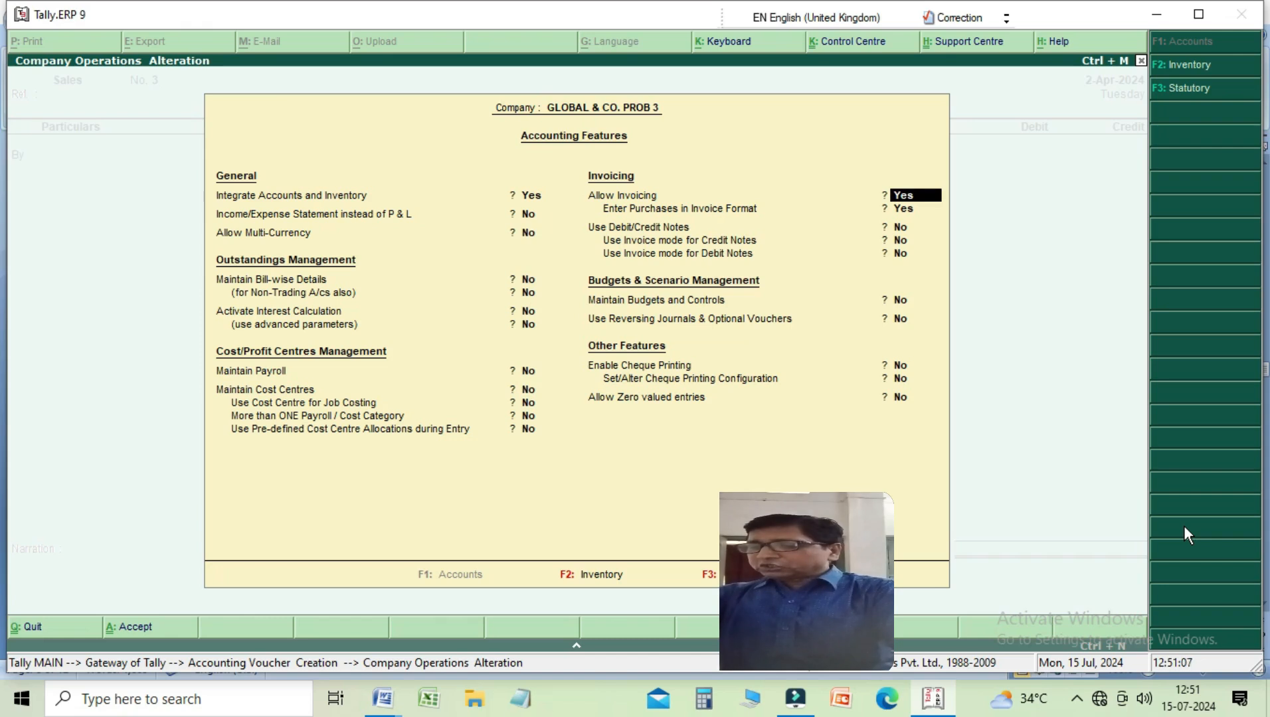
key(Return)
key(Return)
key(Return)
key(Return)
key(Return)
key(Return)
key(Return)
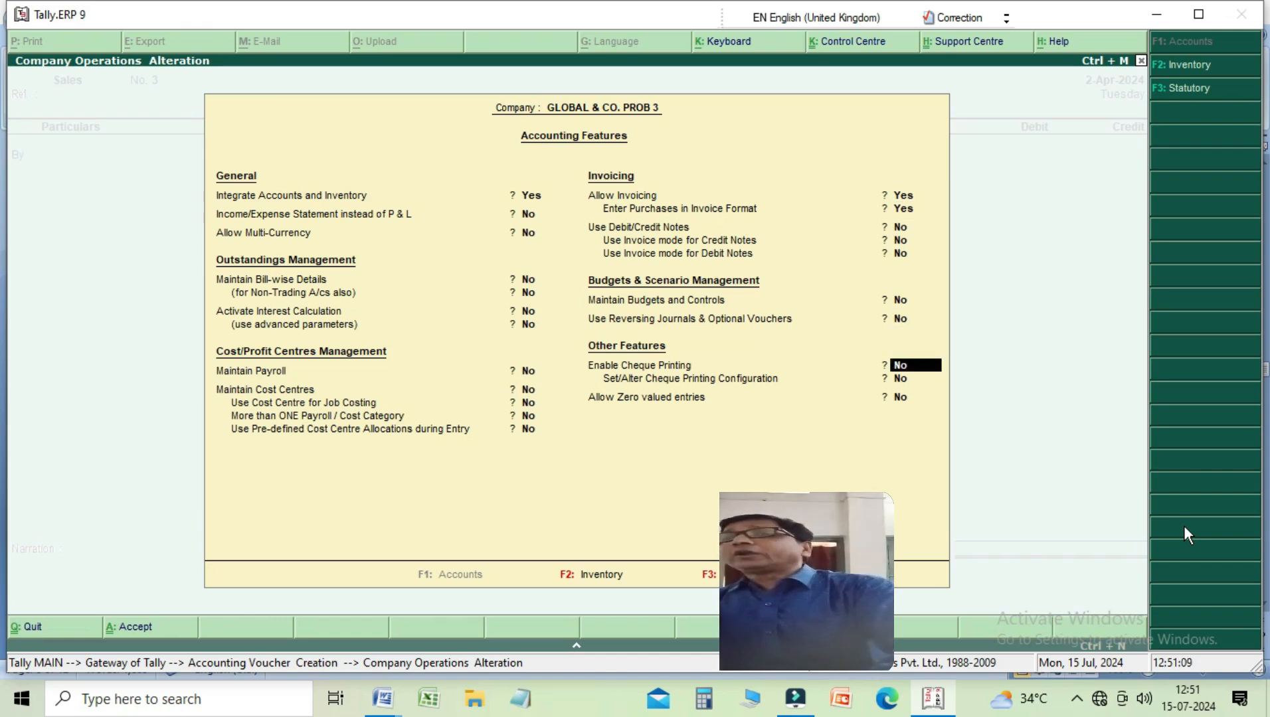
key(Return)
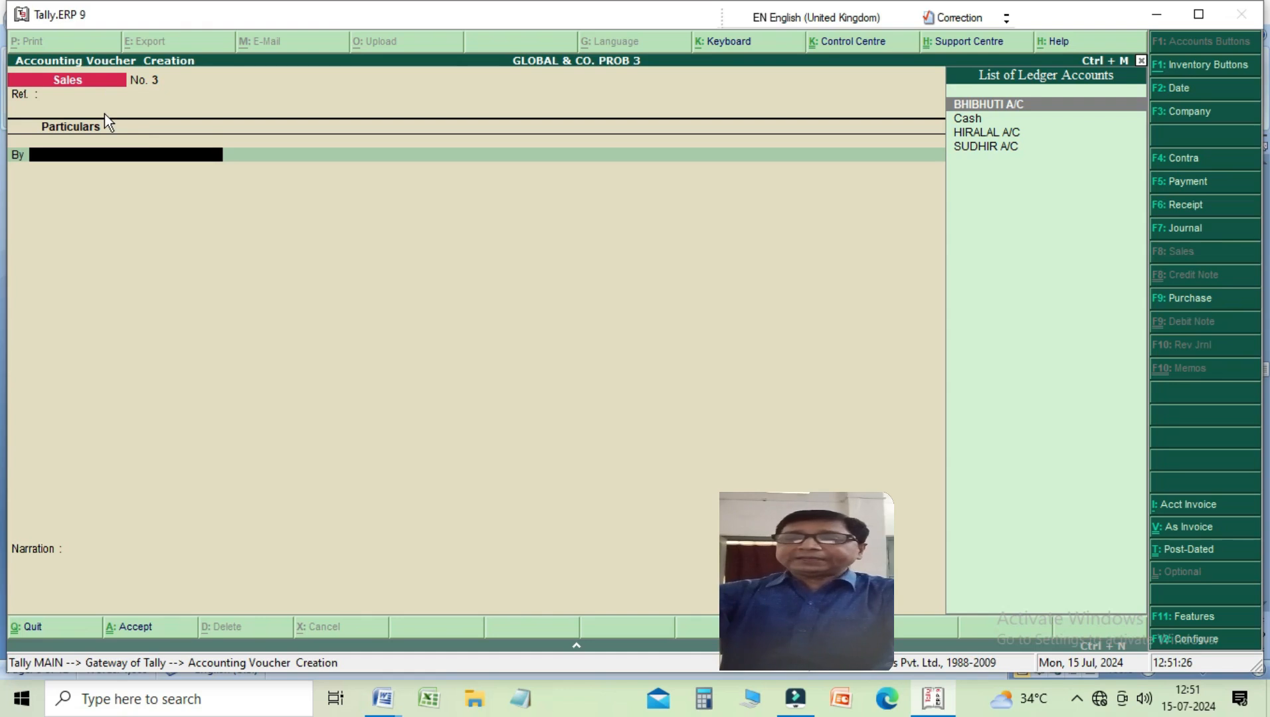
Debit the first-listed customer's ledger with 11,000 and credit Sale A/c with the same amount in sales voucher 3
key(Return)
text(1000)
key(BackSpace)
key(BackSpace)
key(BackSpace)
text(1000)
key(Return)
key(Return)
key(Return)
key(Return)
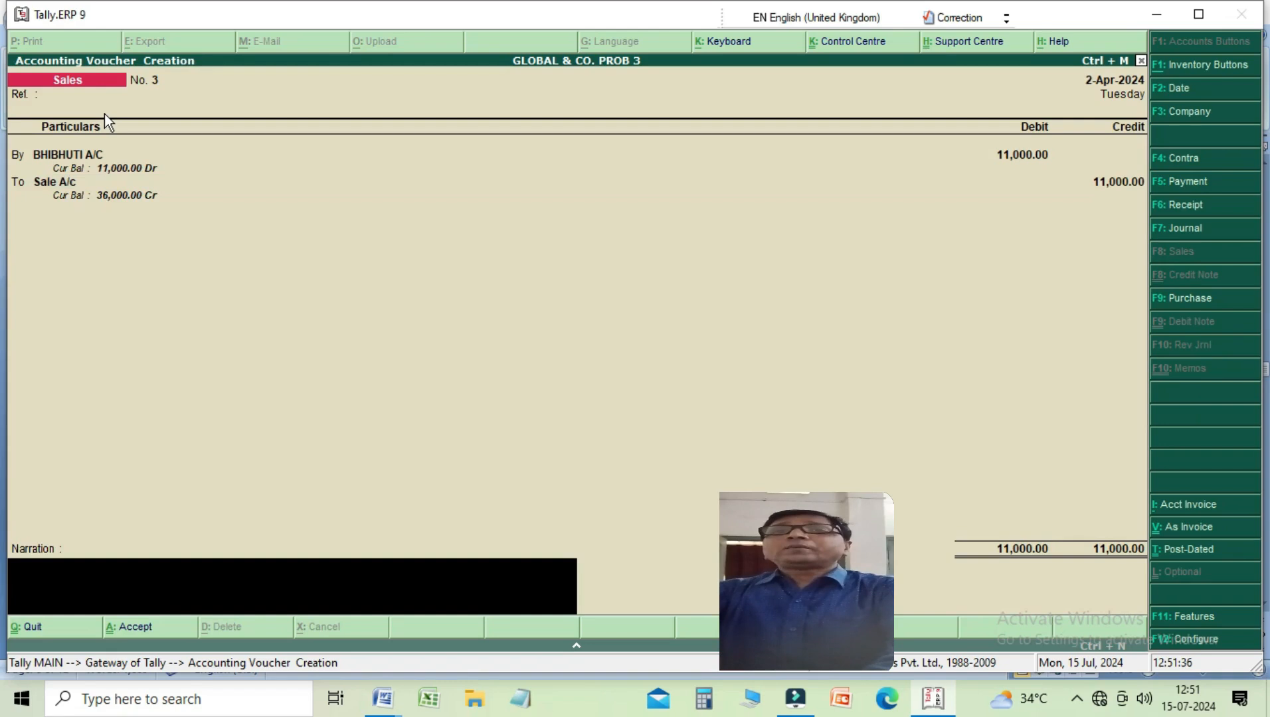
Enter the narration "BEING SOLD GOODS TO", the customer's name and "ON CREDIT", and save the sales voucher
text(BEING  SOLD GOODS)
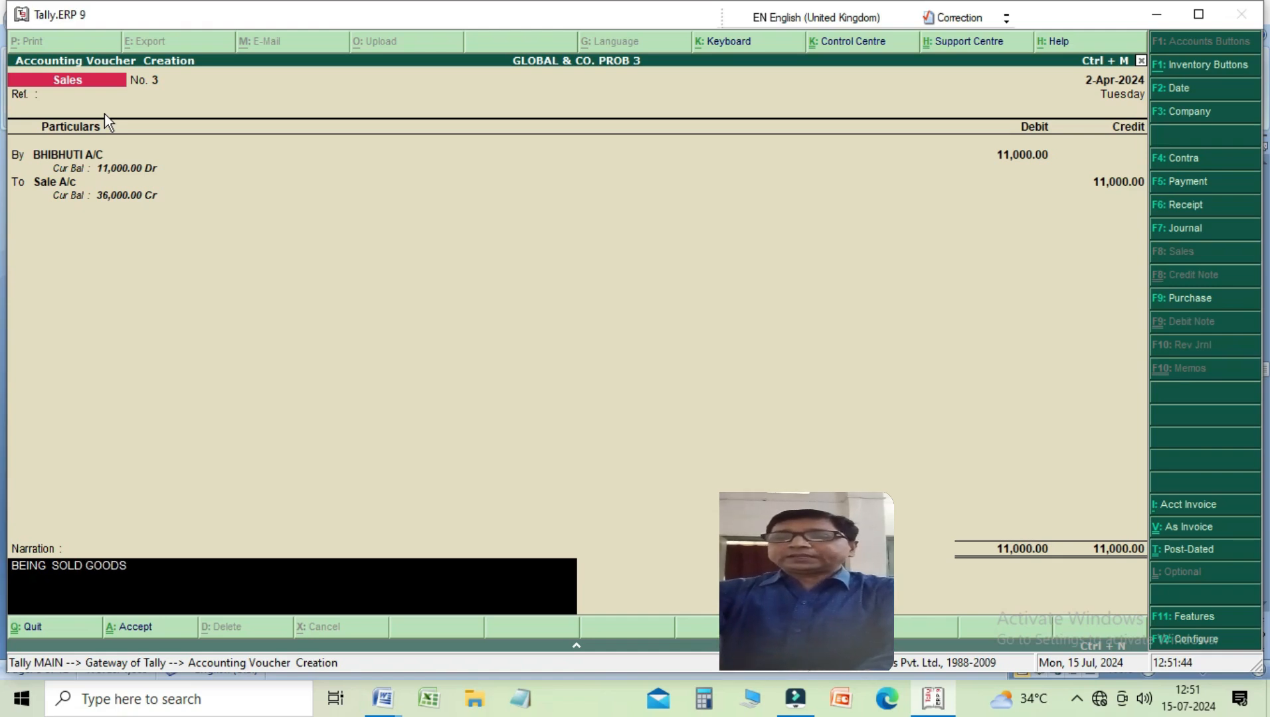
text( TO)
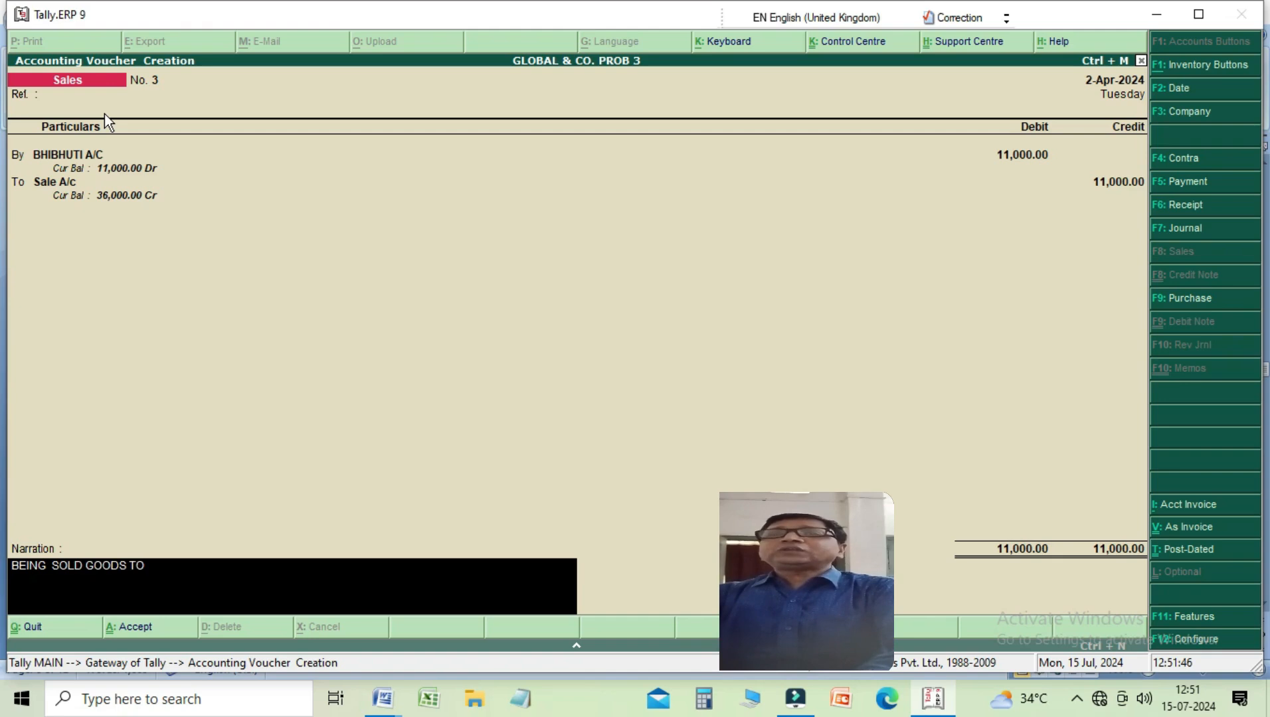
text( BH)
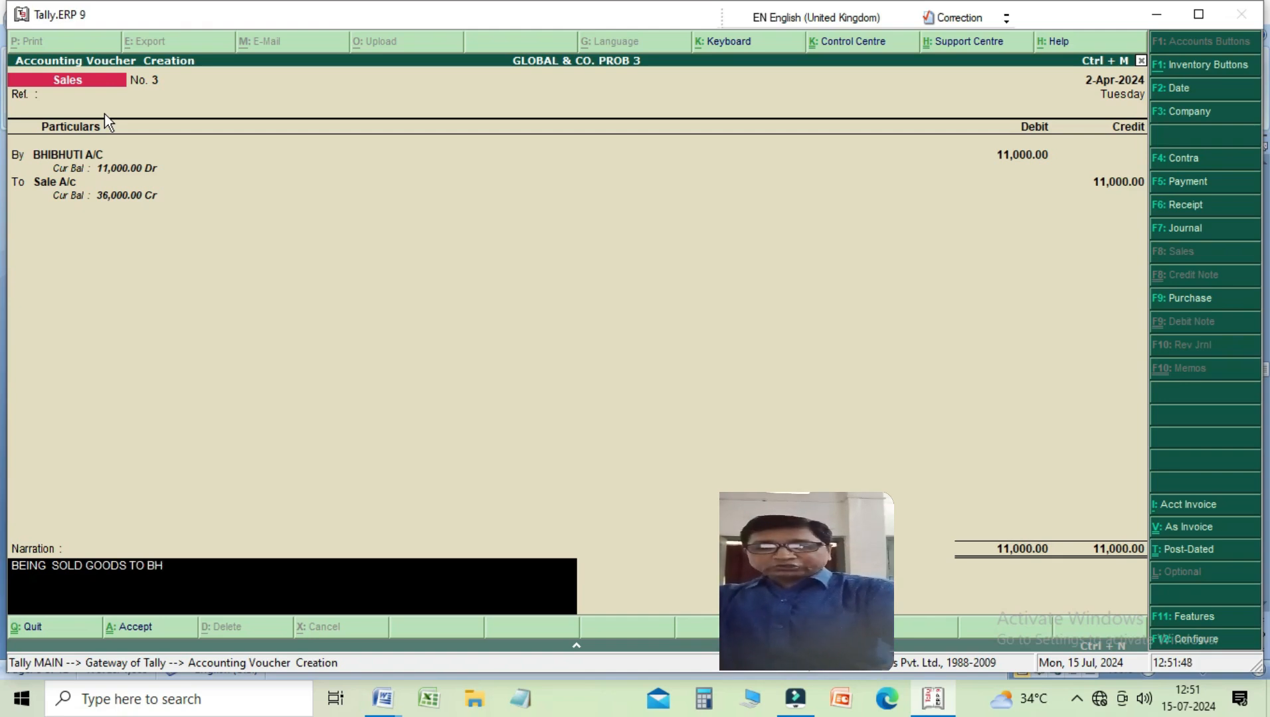
text(IBHUTI)
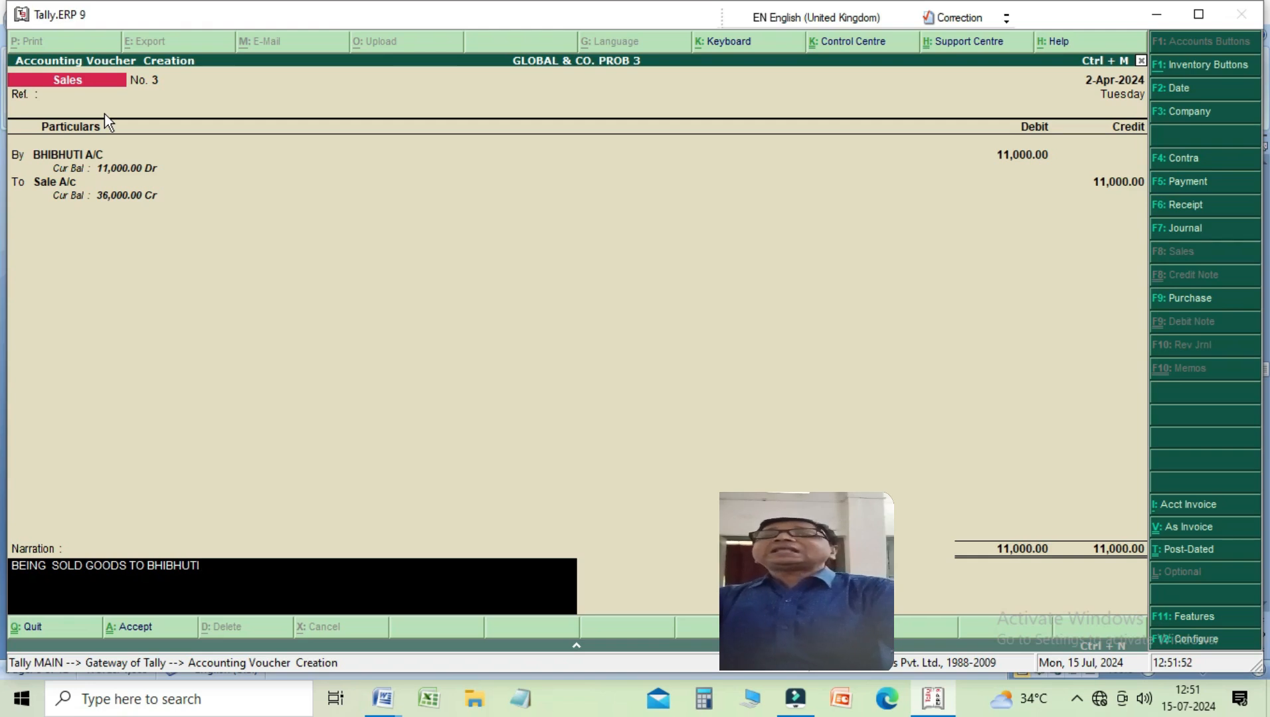
text( ON CREDIT)
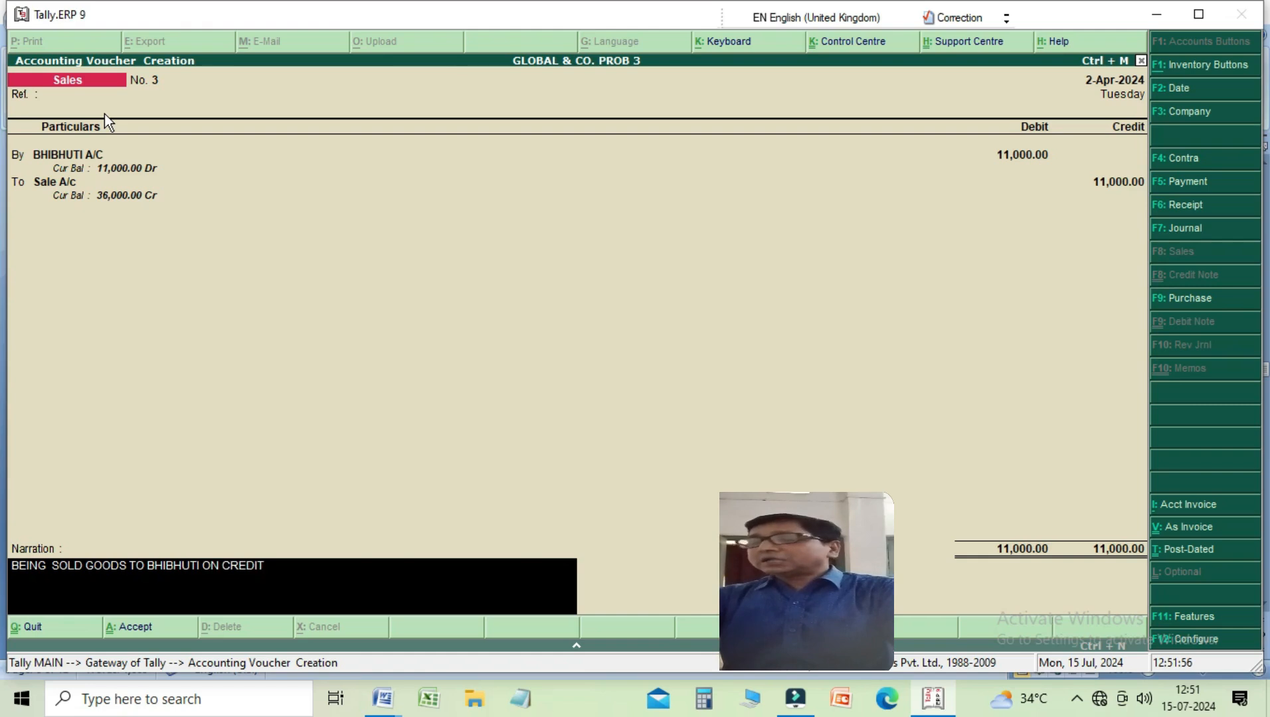
key(Return)
key(Return)
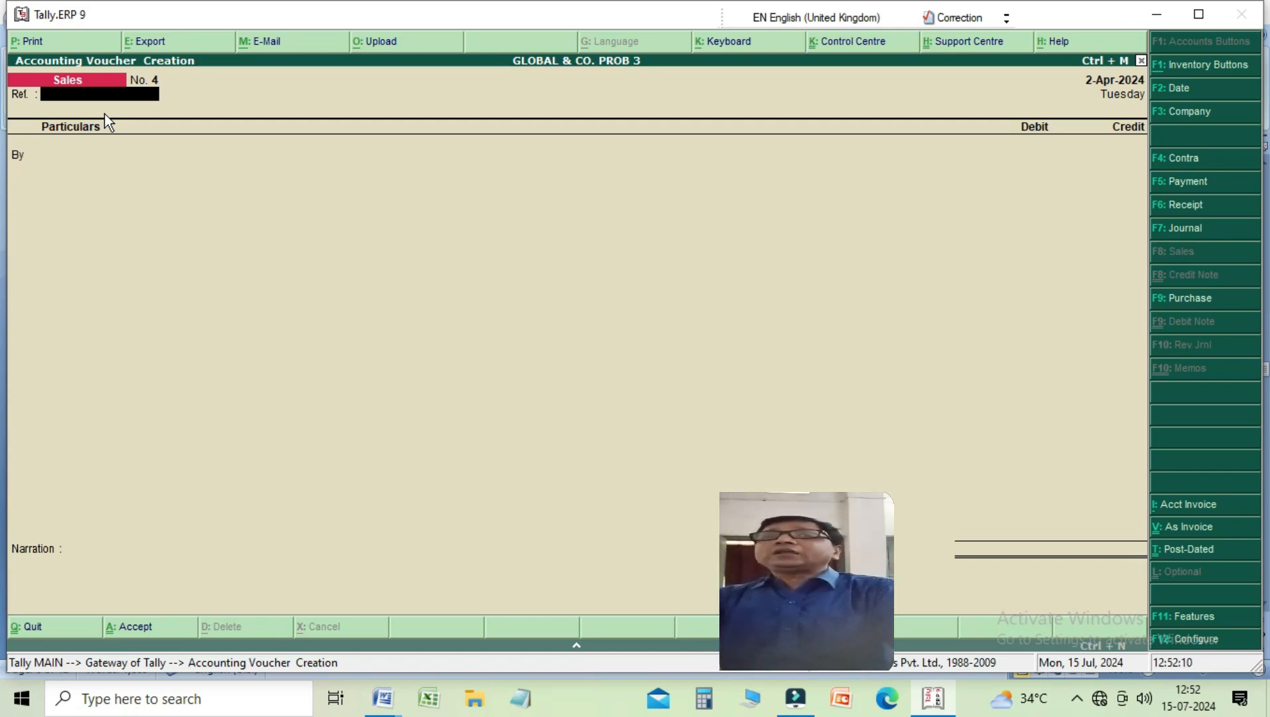
Start a purchase voucher, change it from invoice to voucher mode and leave the reference blank
key(F9)
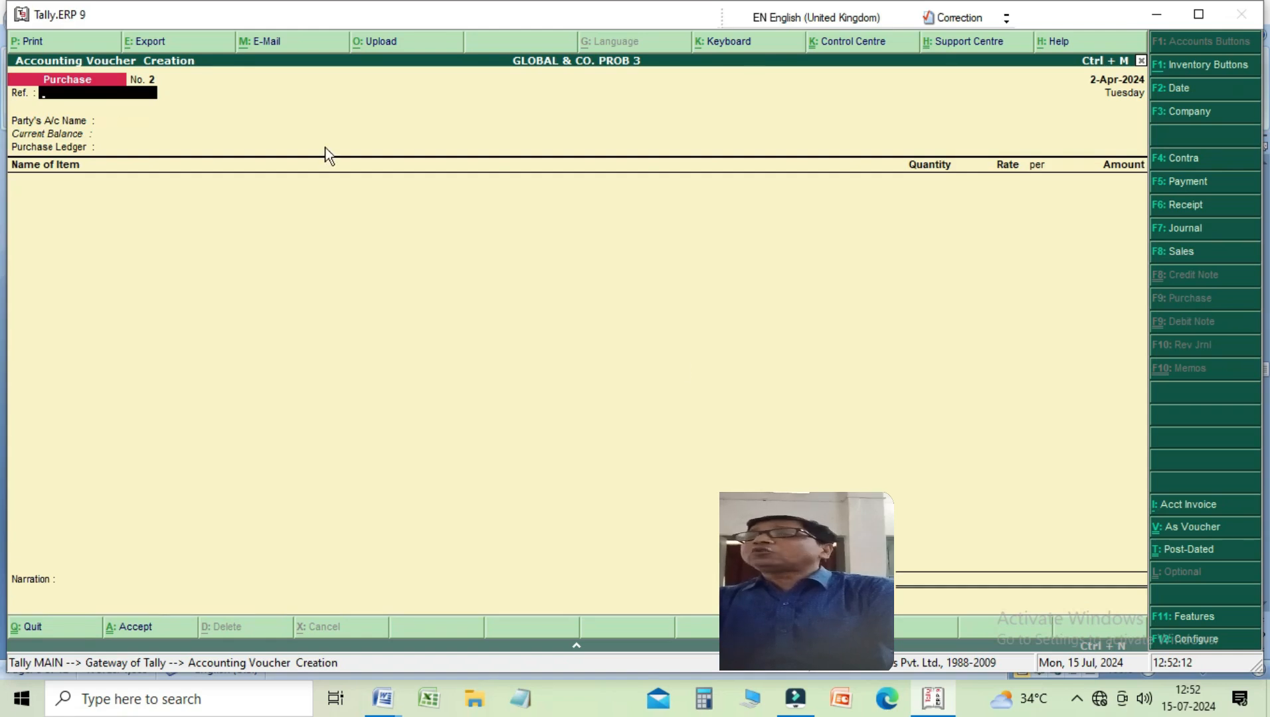
click(1205, 527)
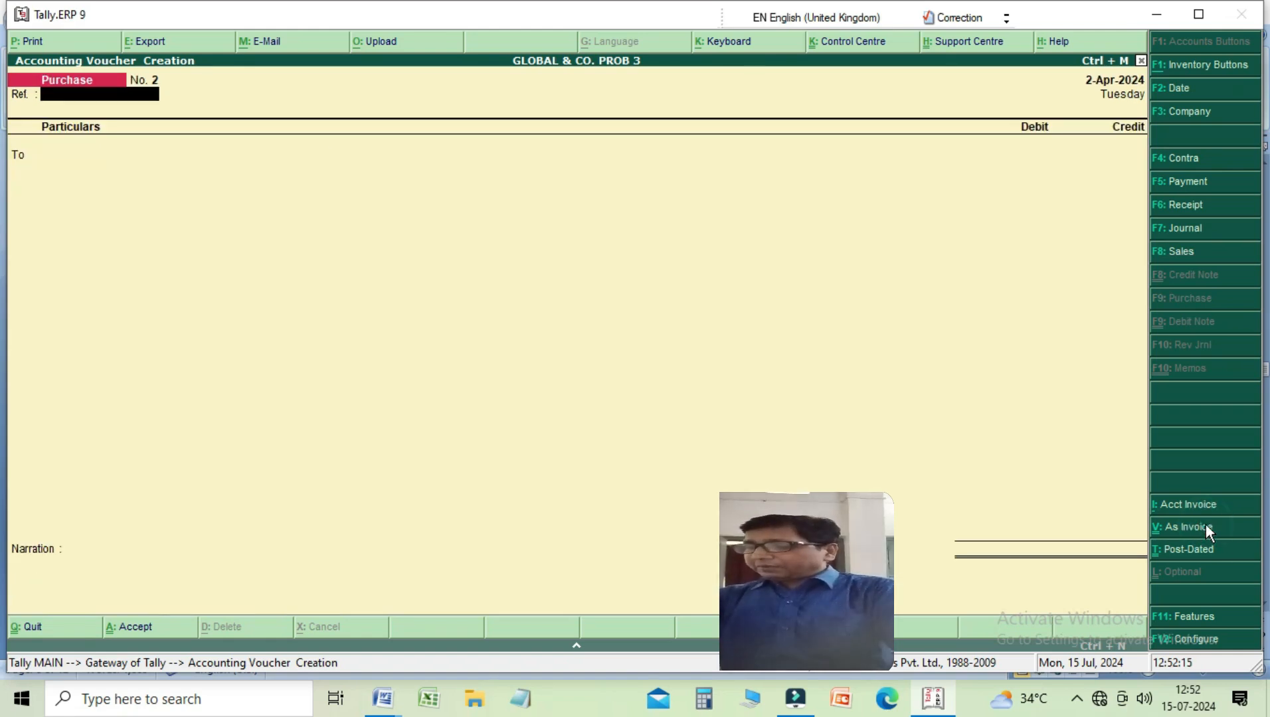
key(Return)
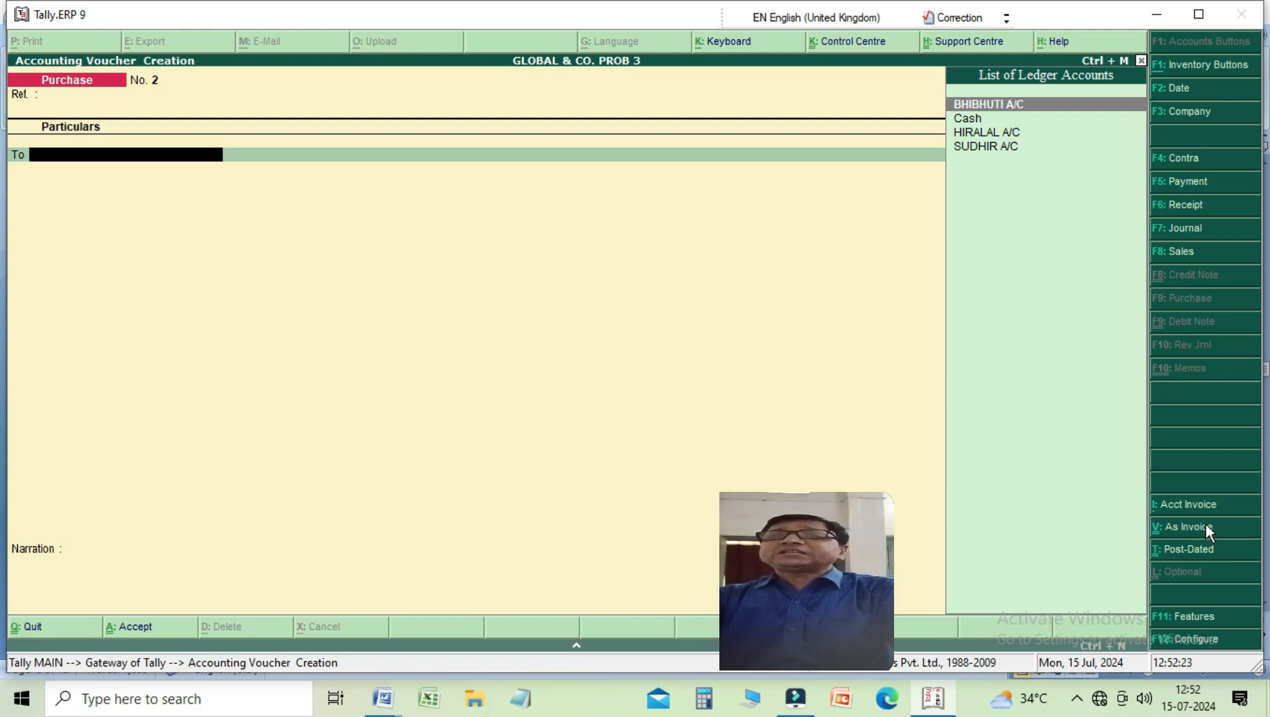
Credit the supplier's ledger listed third with 15,000 and debit PURCHASE A/C with the same amount
key(Down)
key(Down)
key(Return)
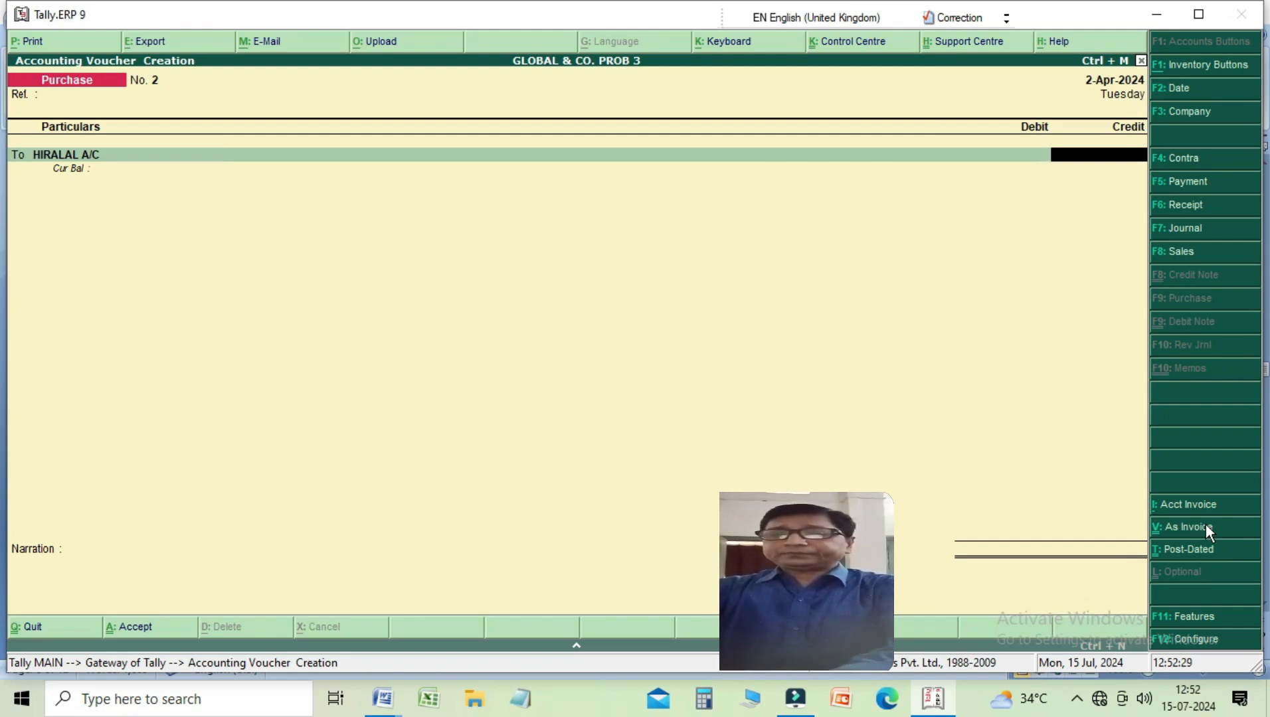
text(15000)
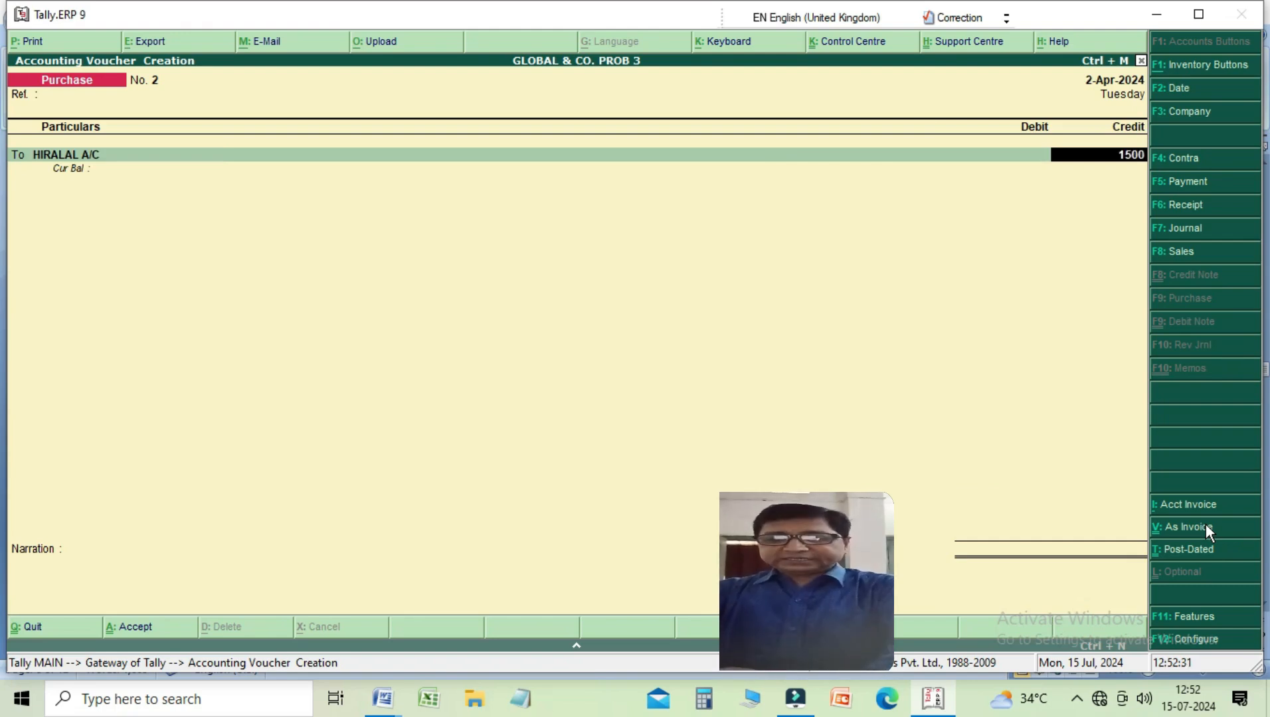
key(Return)
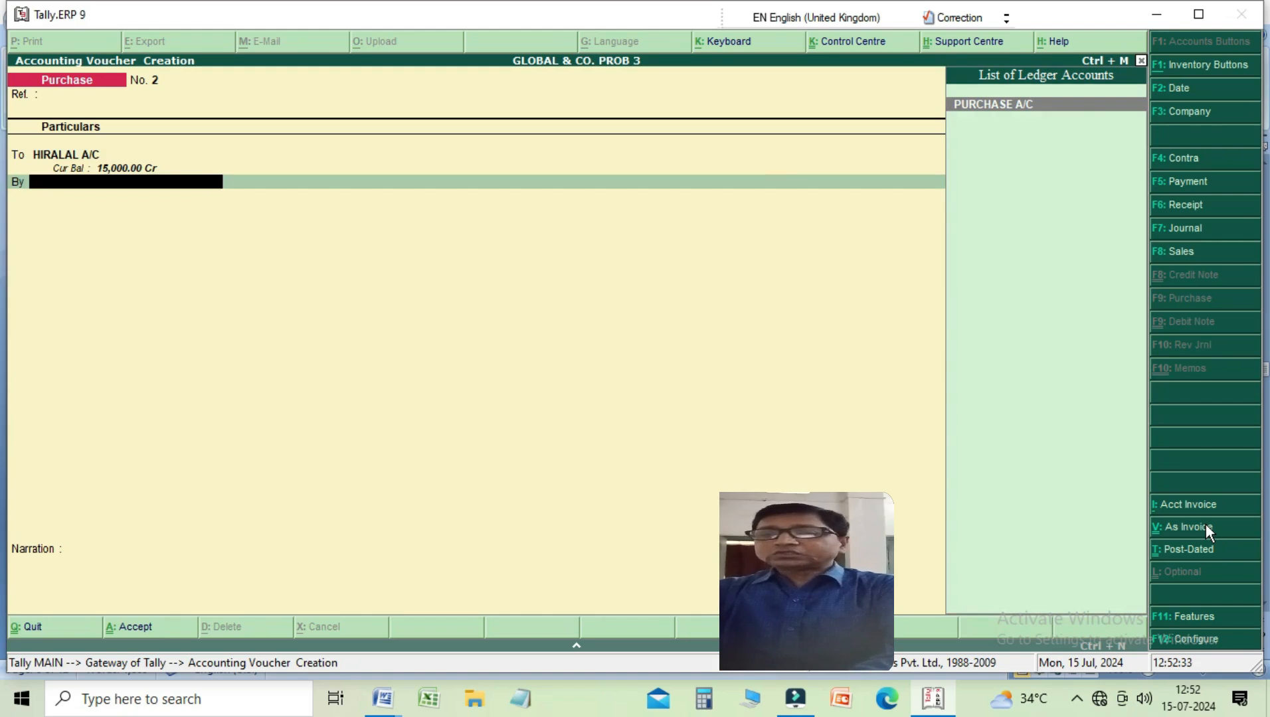
key(Return)
key(Return)
key(Return)
Enter the narration "BEING PURCHASE GOODS FRON" followed by the supplier's name, and save the purchase voucher
text(BEING)
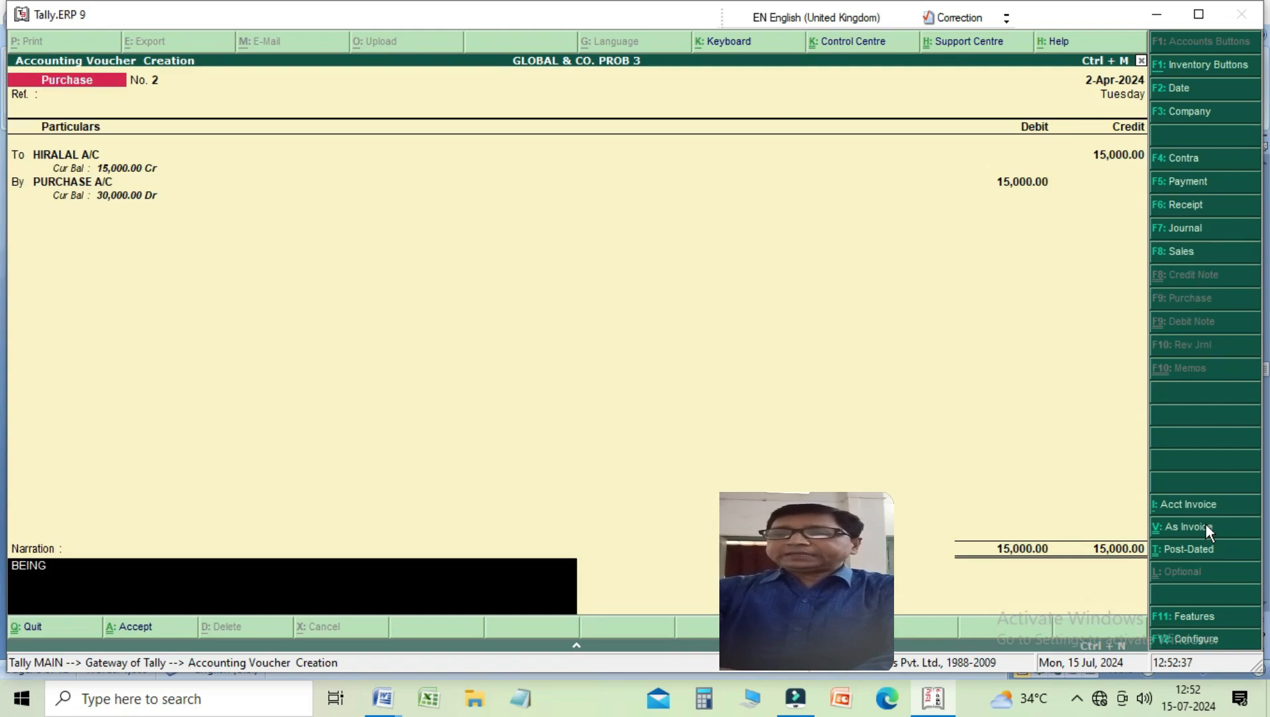
text( P)
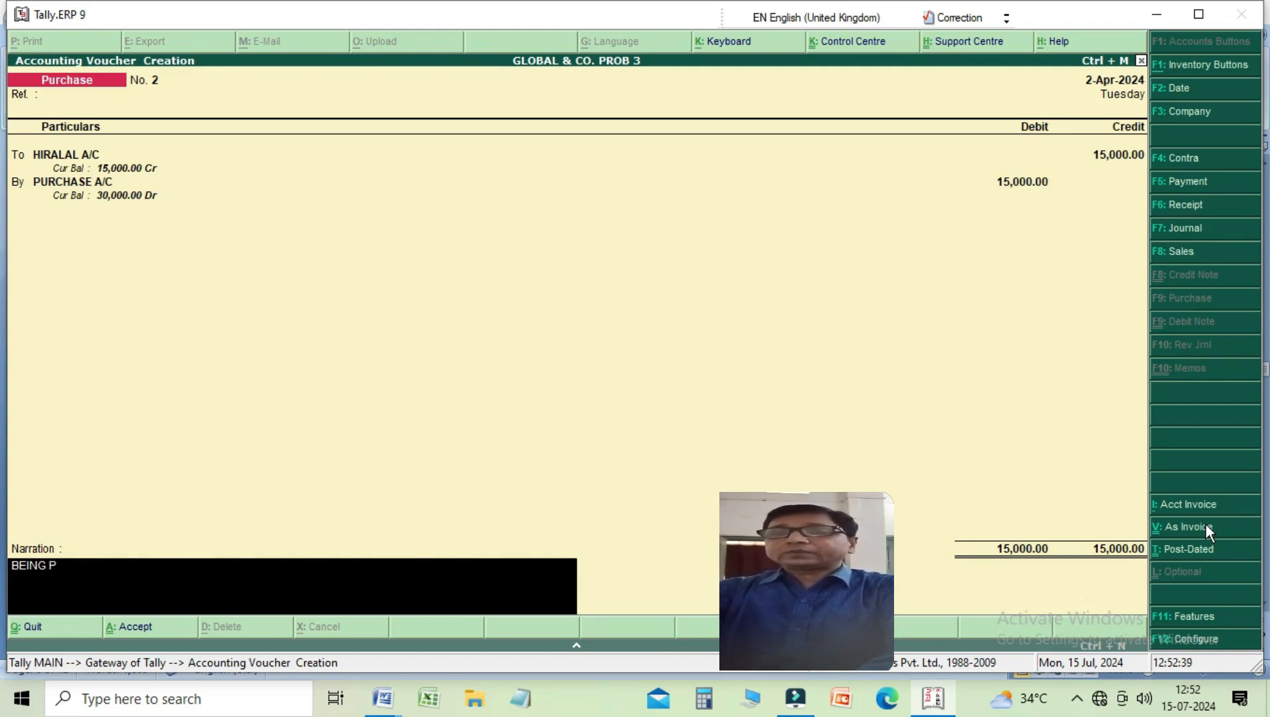
text(URCHAS)
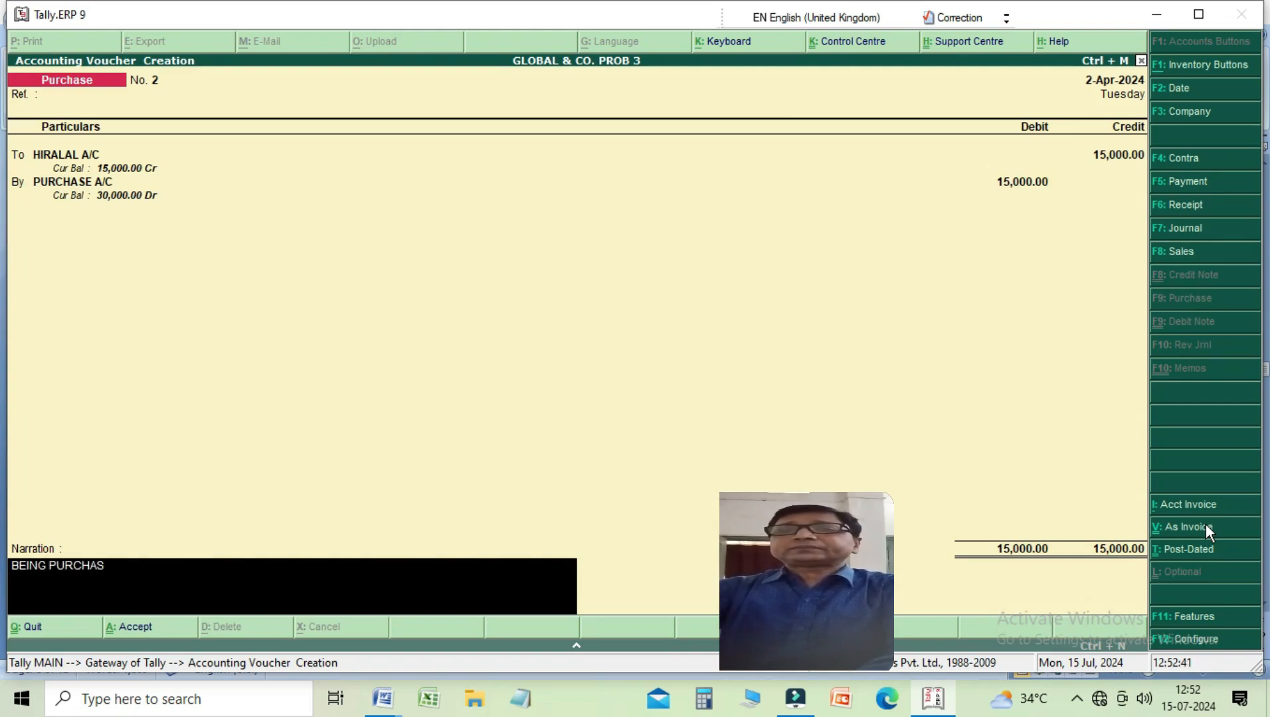
text(E GOOD)
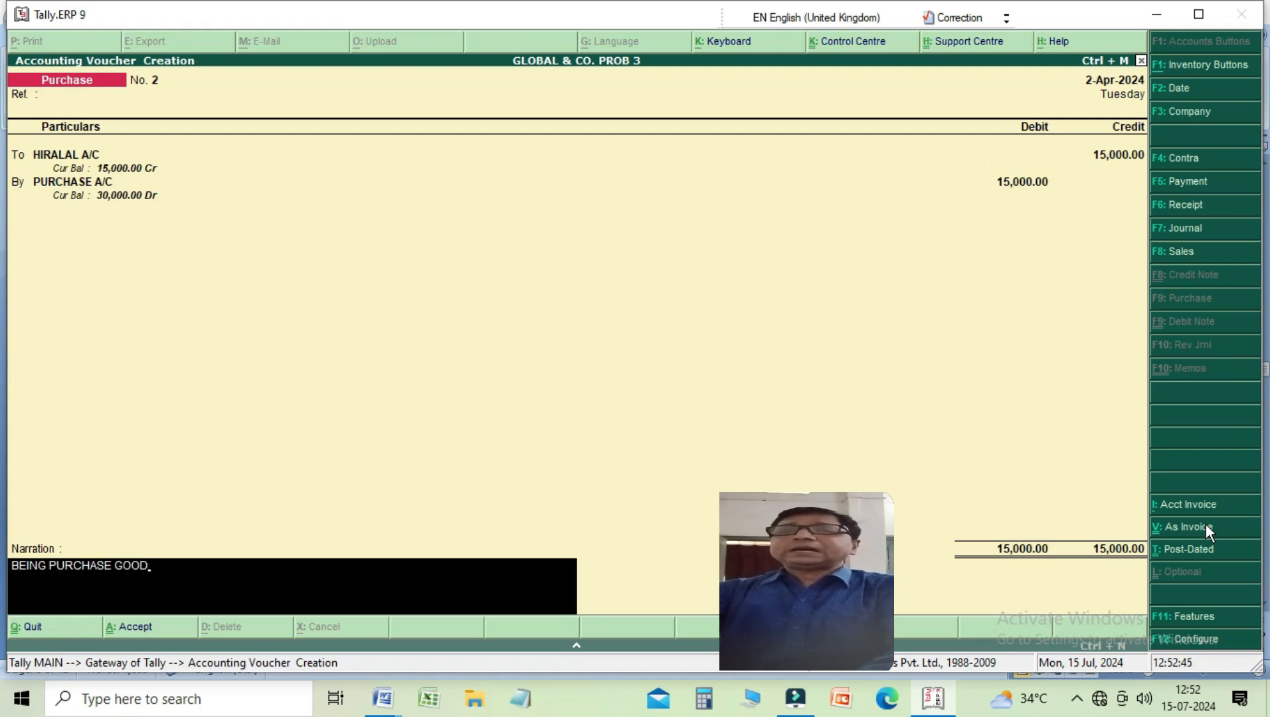
text(S FRO)
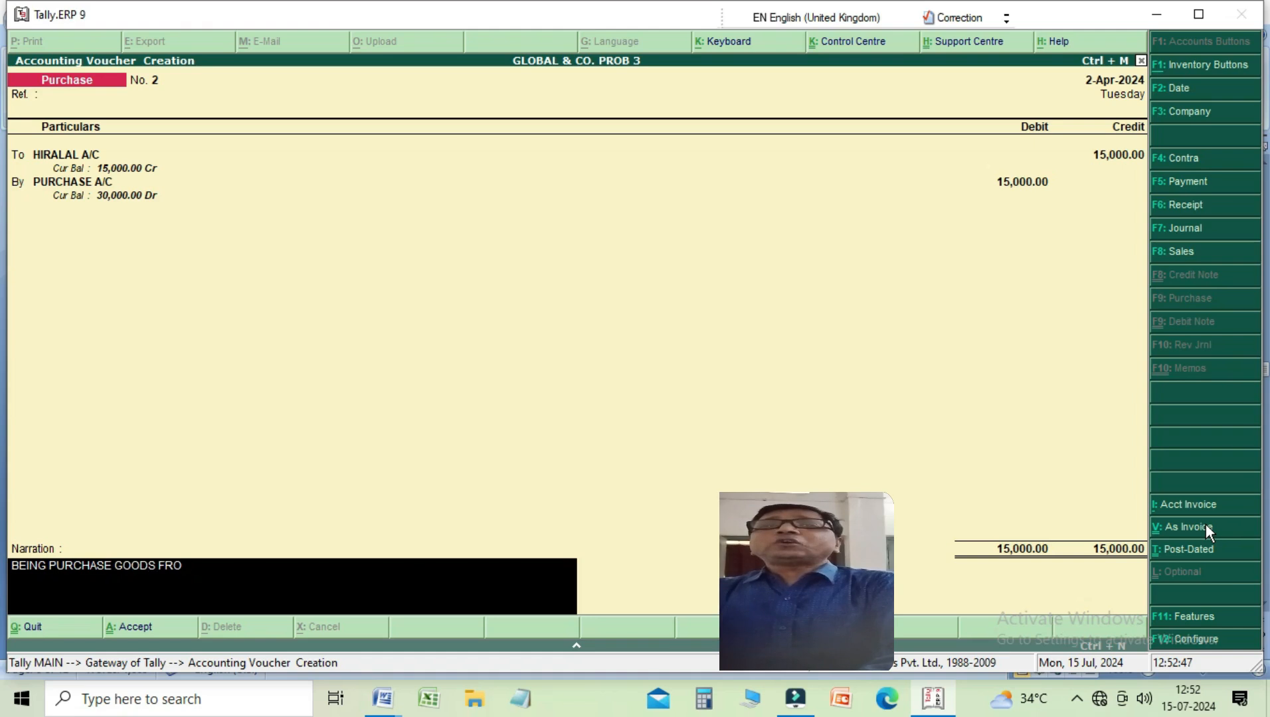
text(N HIR)
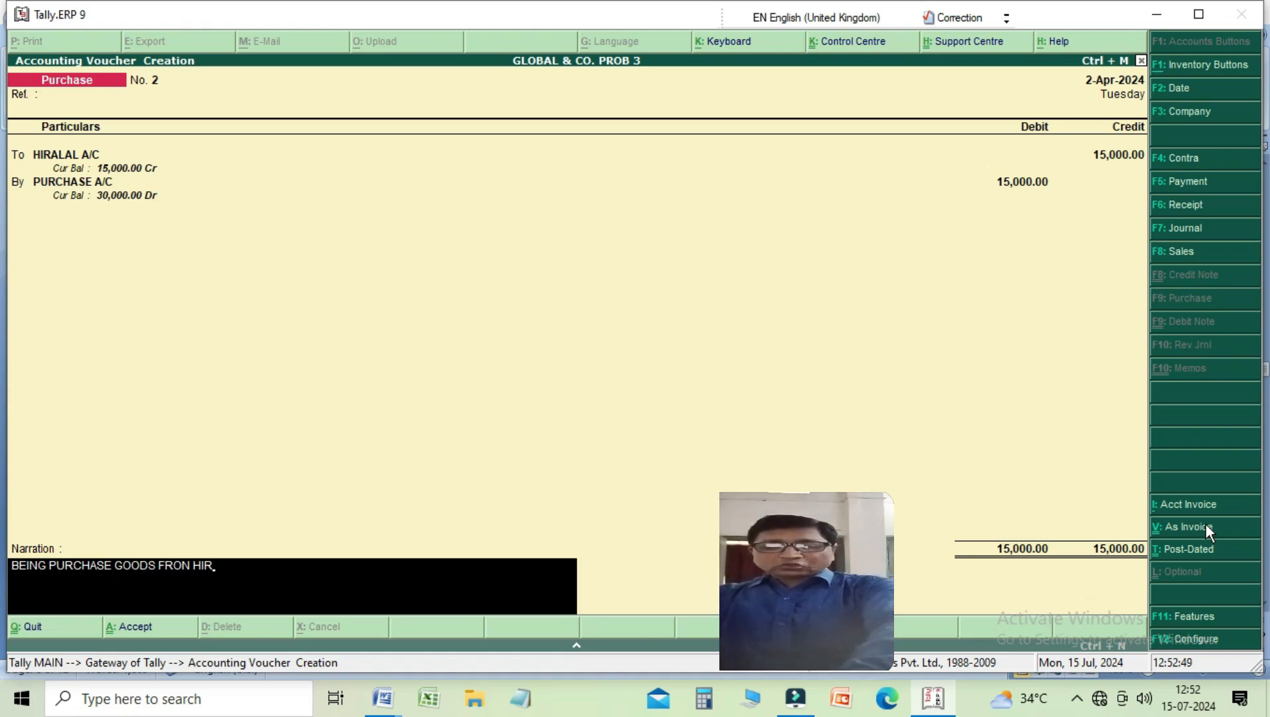
text(ALA)
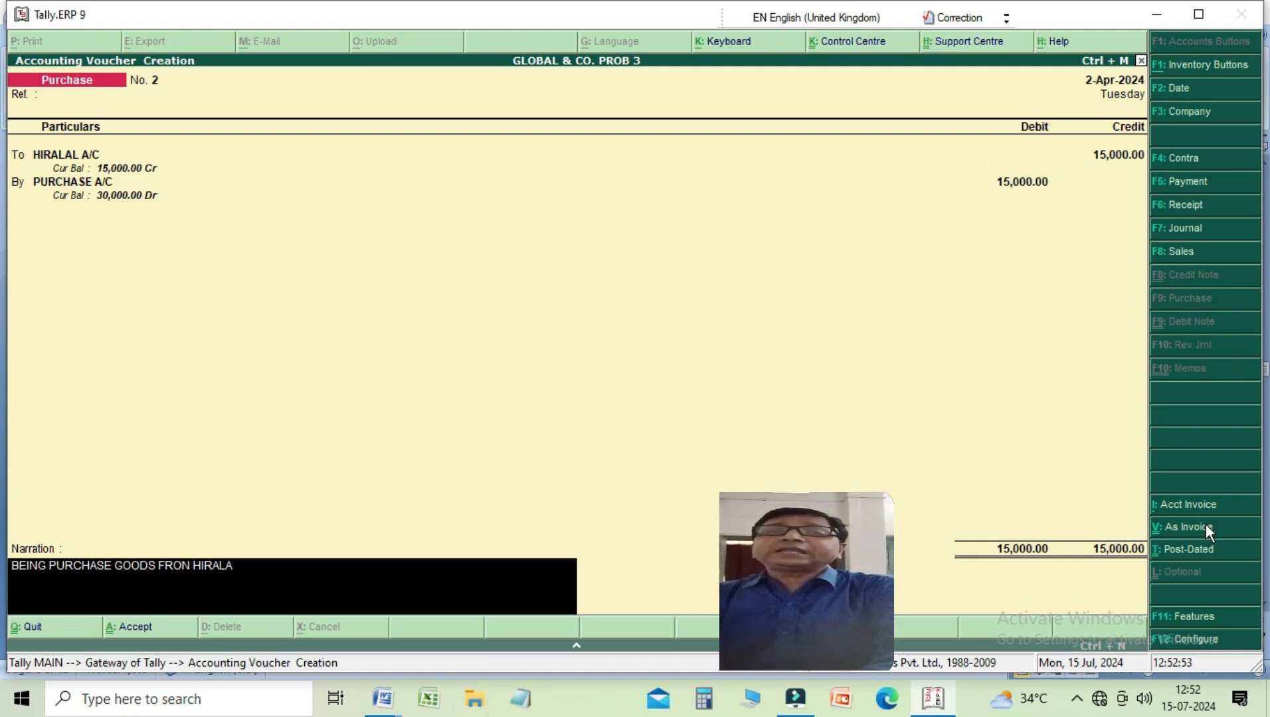
text(L)
key(Return)
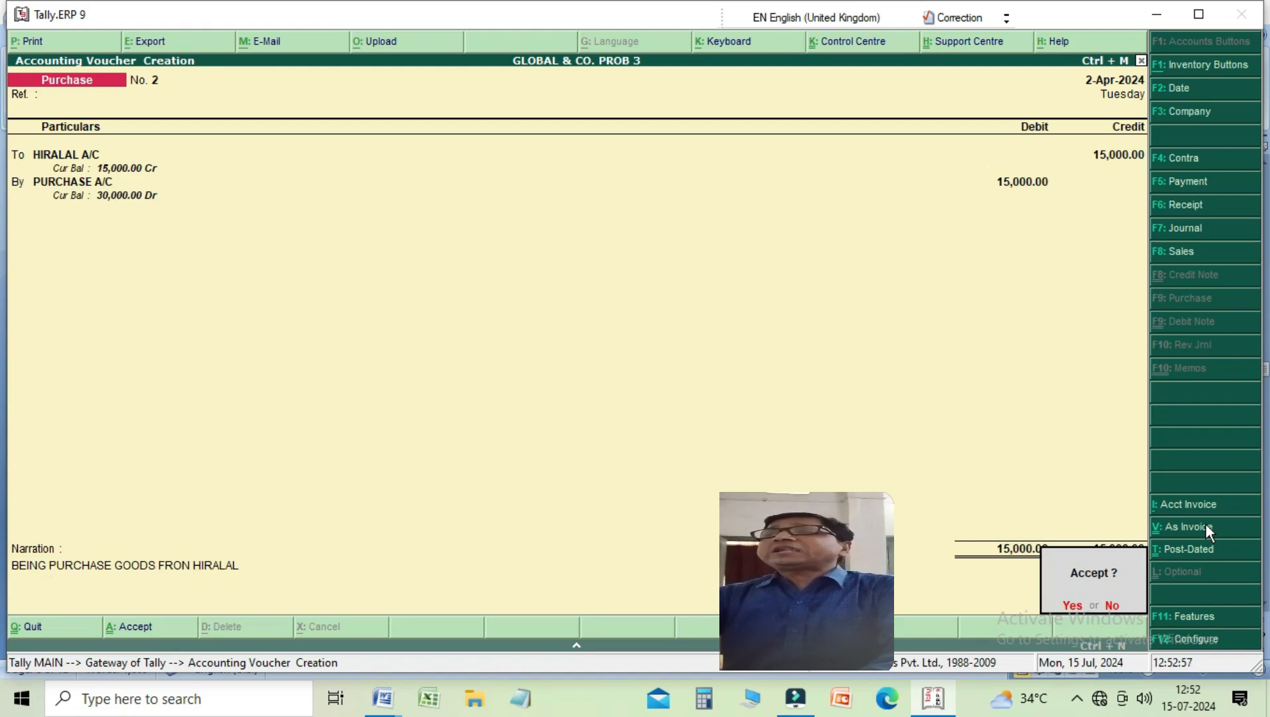
key(Return)
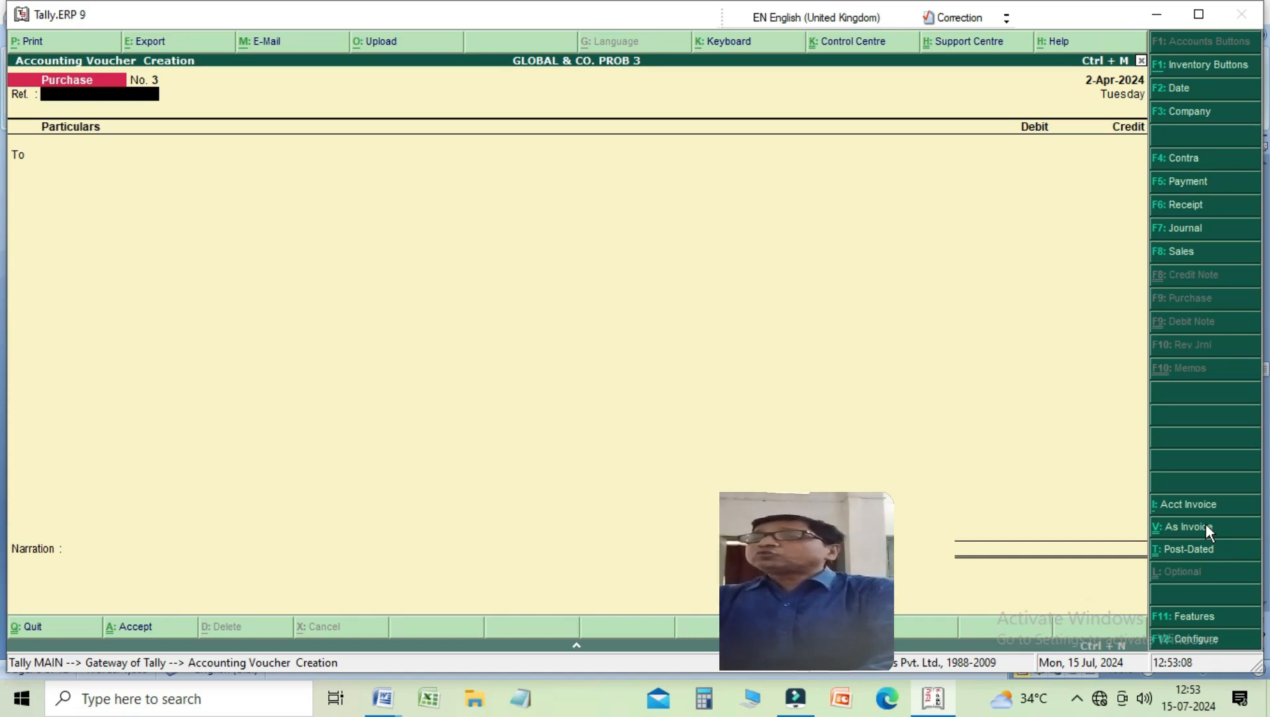
Start a payment voucher and debit STATINARY A/C with 1,100
click(1178, 186)
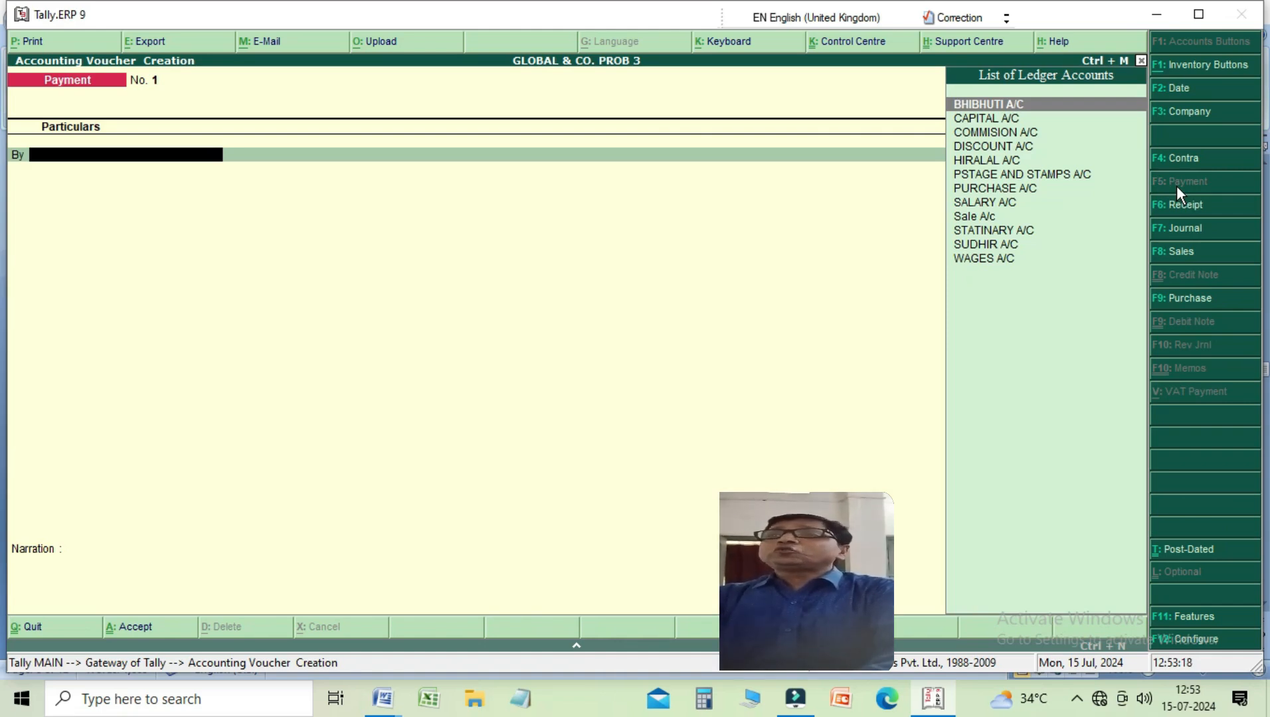
key(Down)
key(Down)
key(Down)
key(Down)
key(Down)
key(Down)
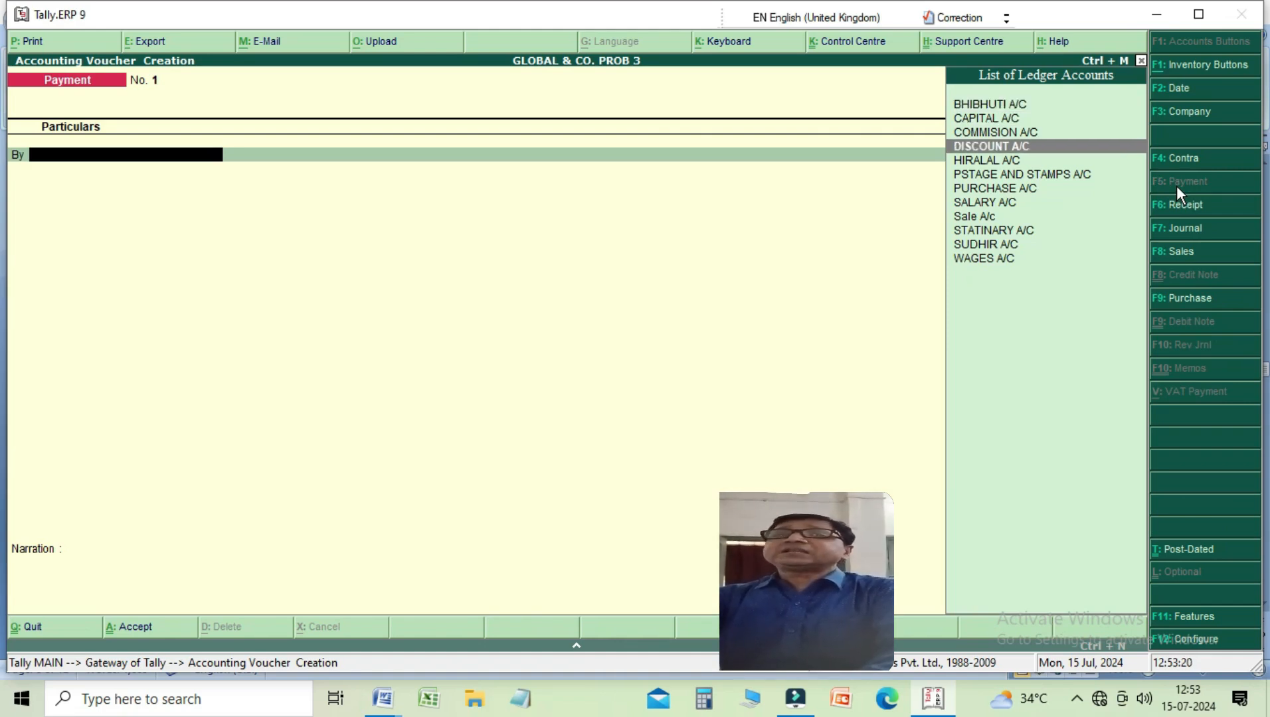
key(Down)
key(Down)
key(Down)
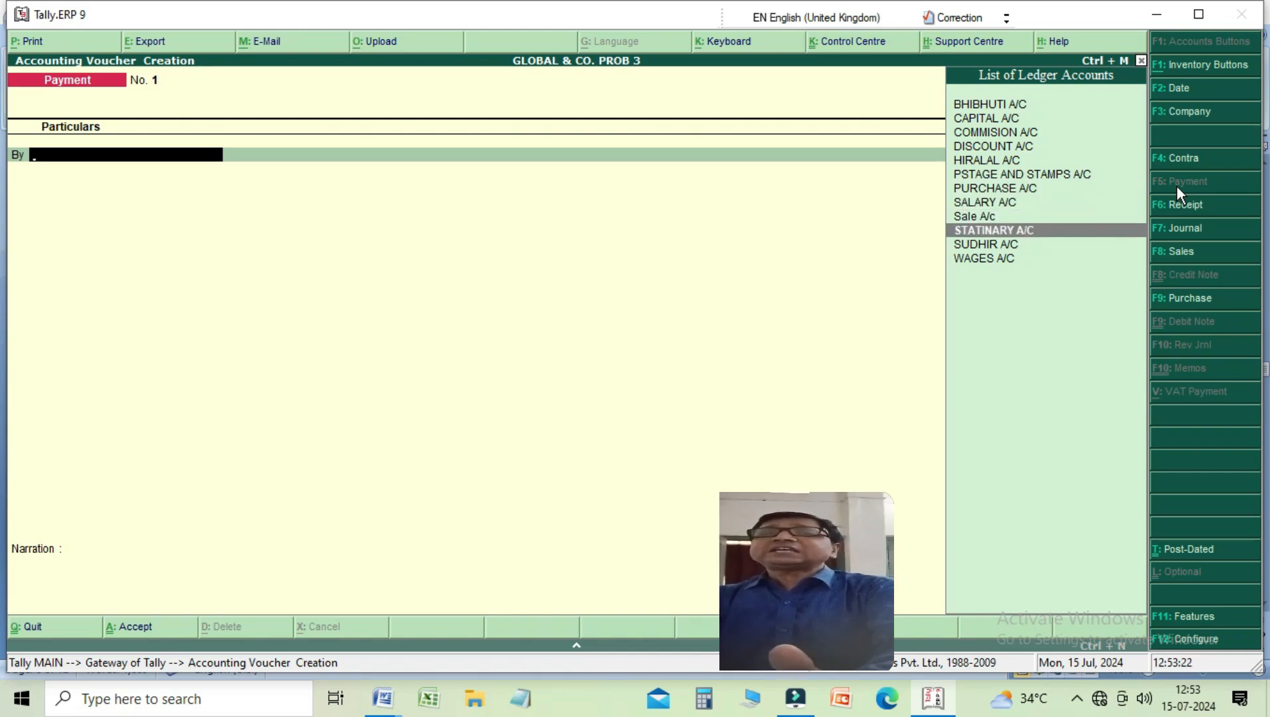
key(Return)
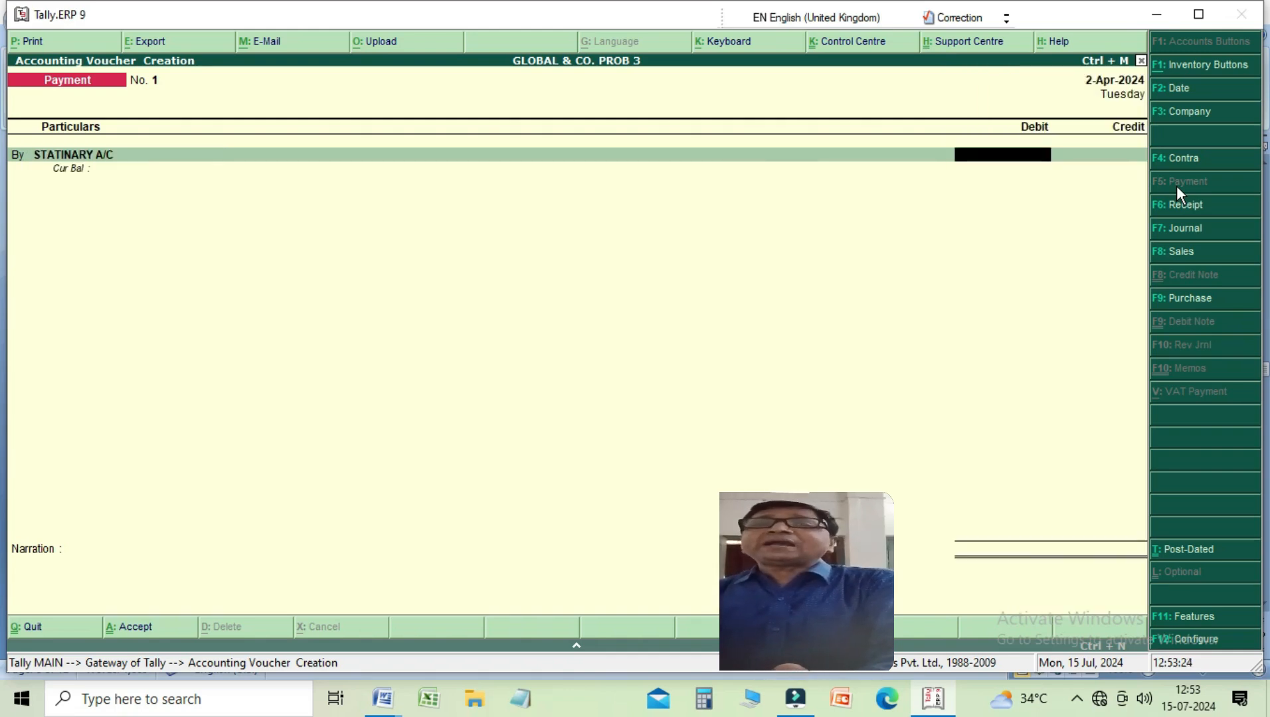
text(1100)
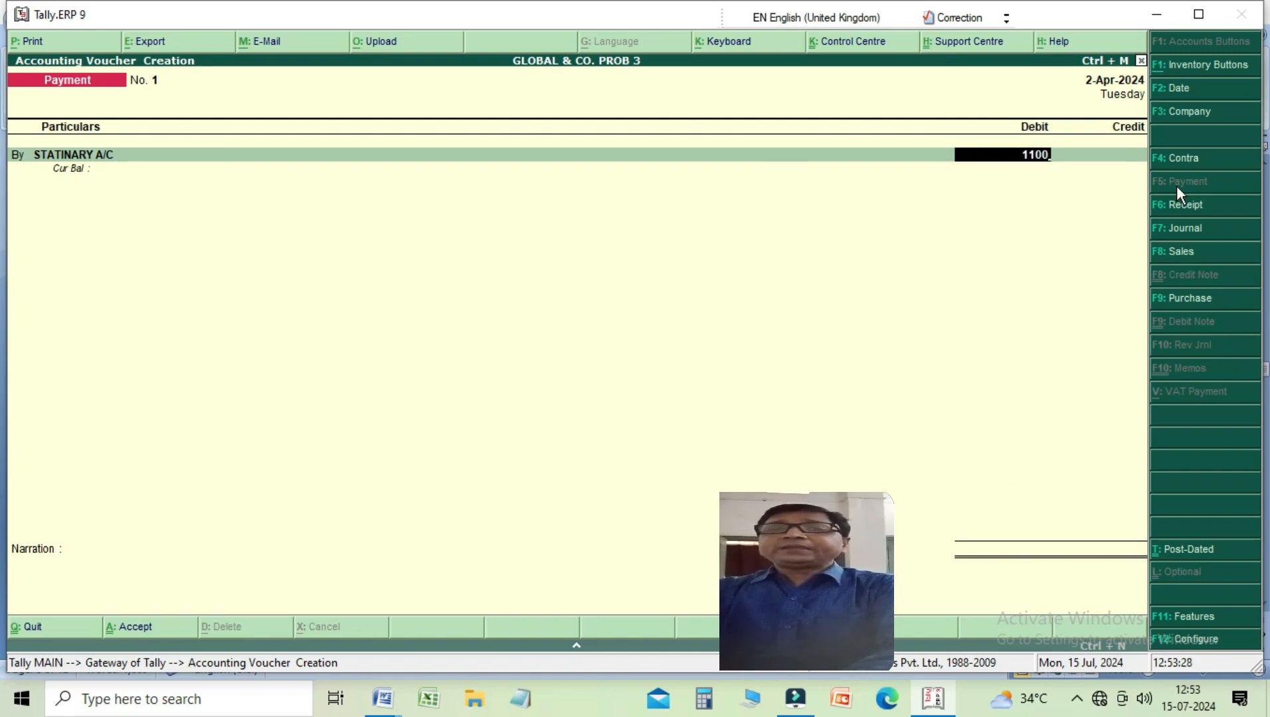
key(Return)
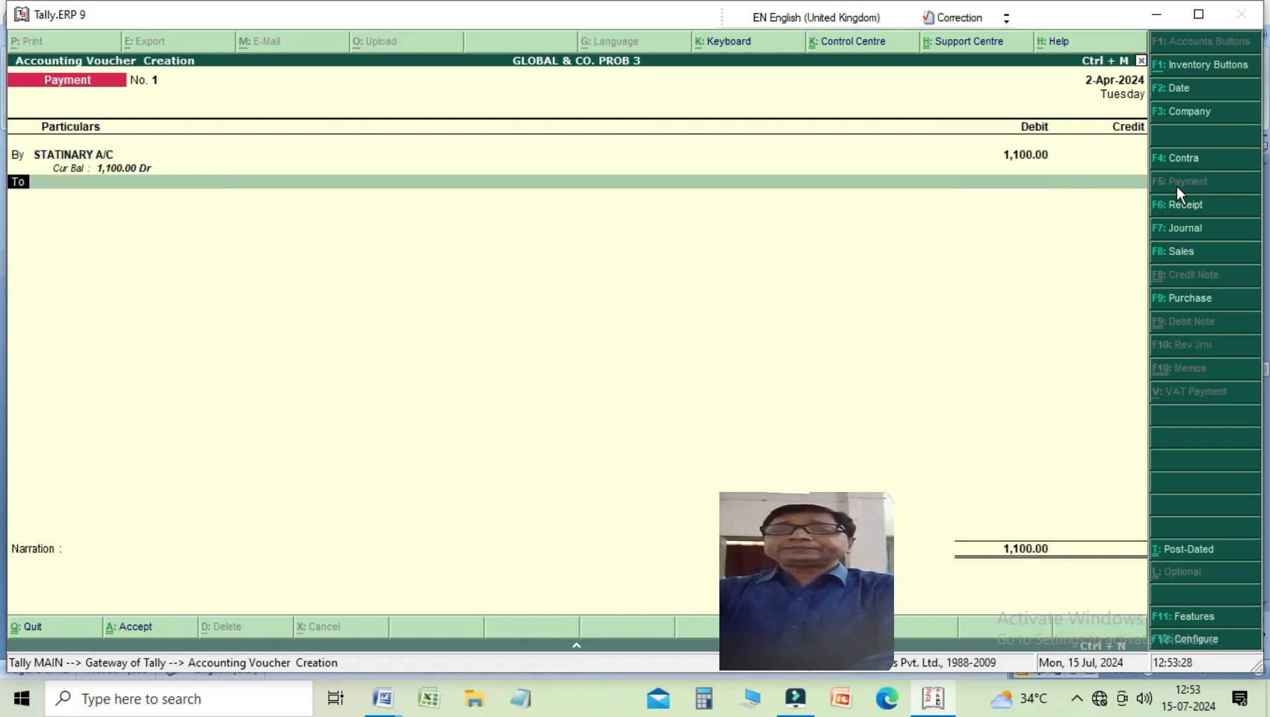
Credit Cash with 1,100 as the balancing entry of the stationery payment
key(Down)
key(Down)
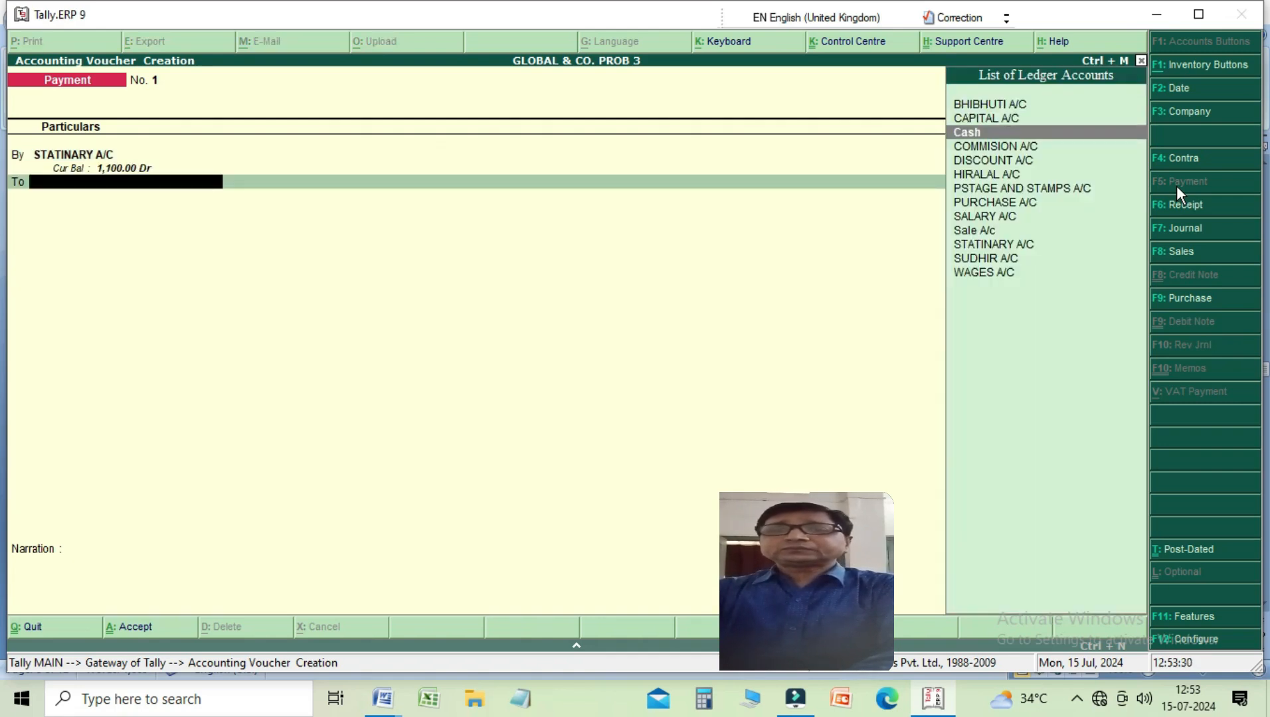
key(Return)
key(Return)
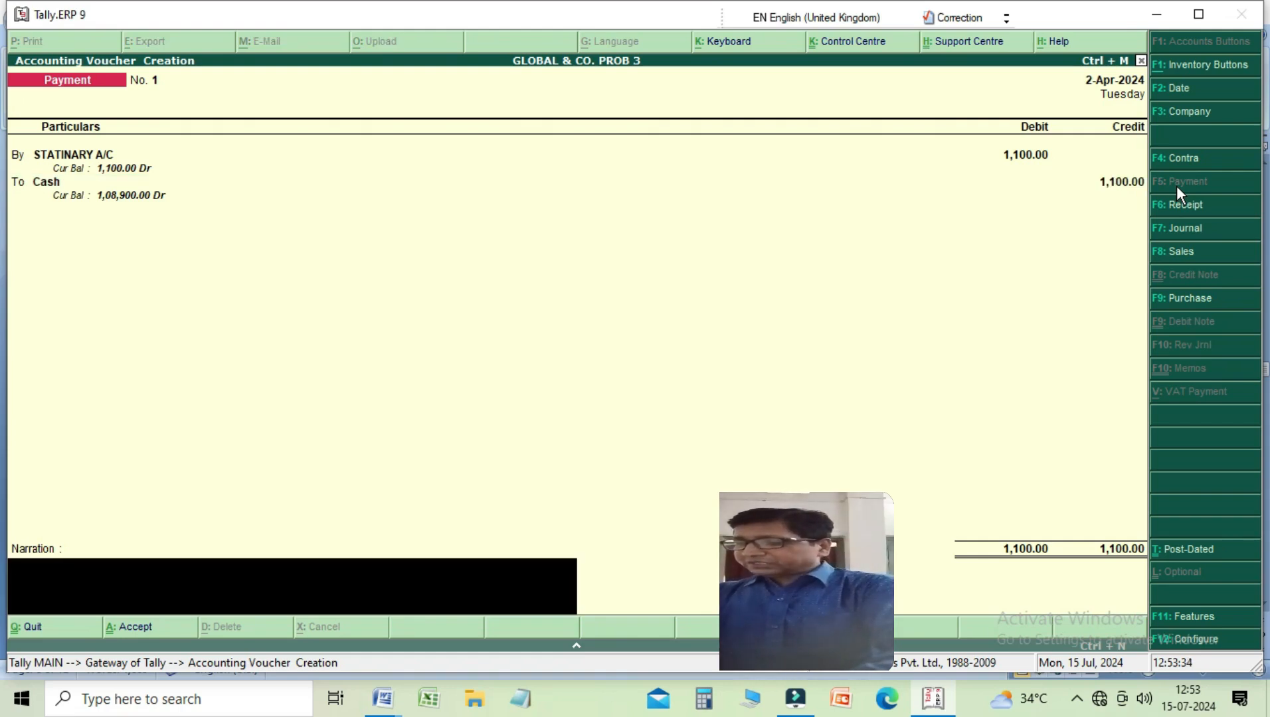
Enter the narration "BEING CASH PAID TO STATIONARY" and save the payment voucher
text(BEINBG)
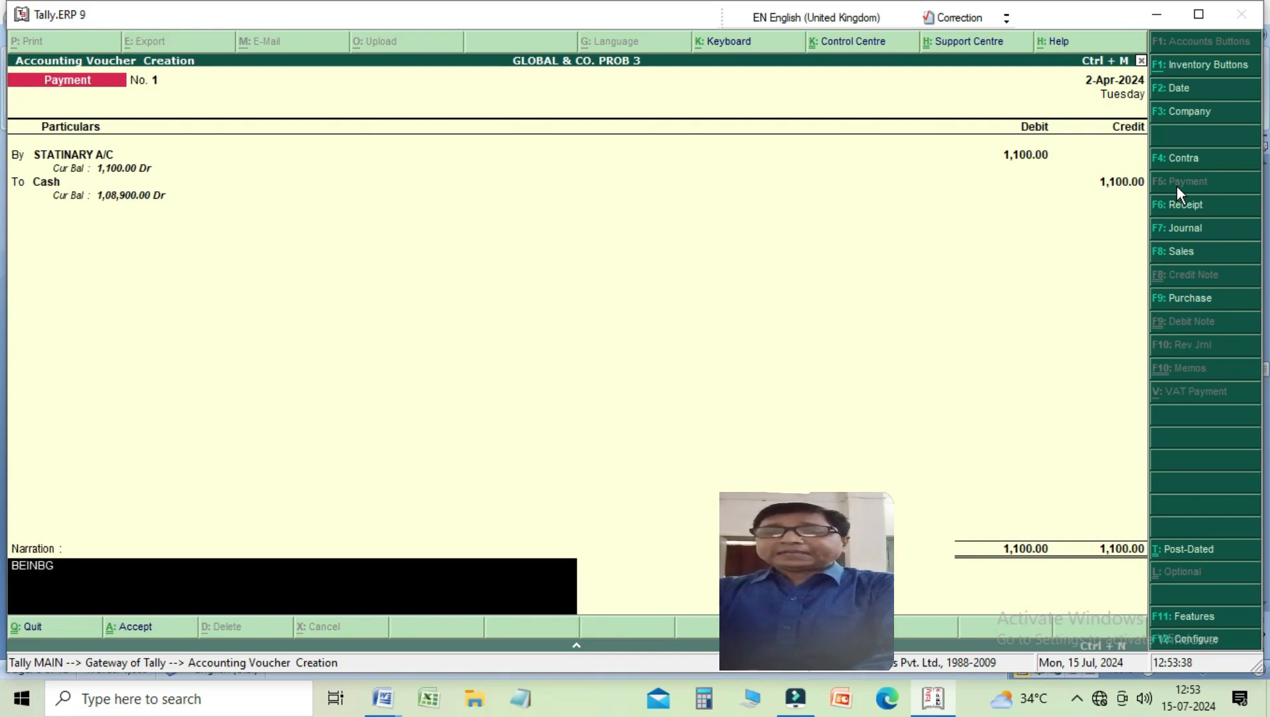
key(BackSpace)
key(BackSpace)
text(G)
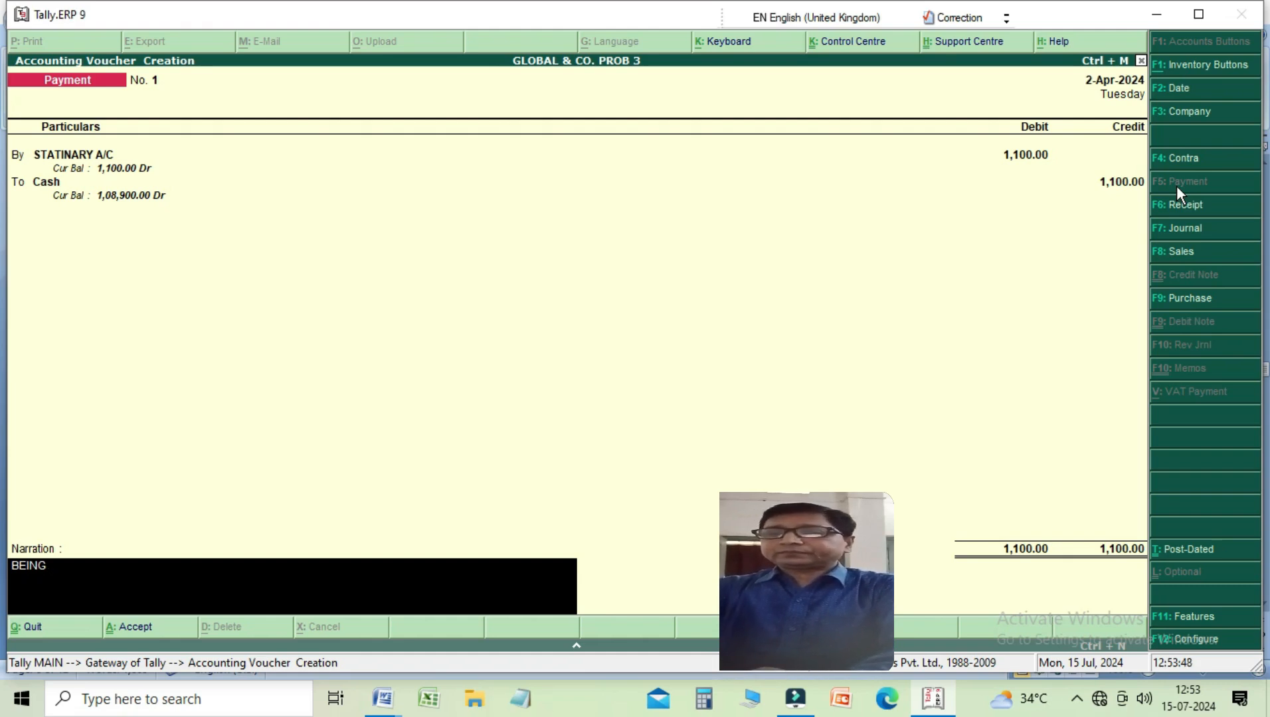
text(ASH)
key(BackSpace)
key(BackSpace)
key(BackSpace)
text(CASH)
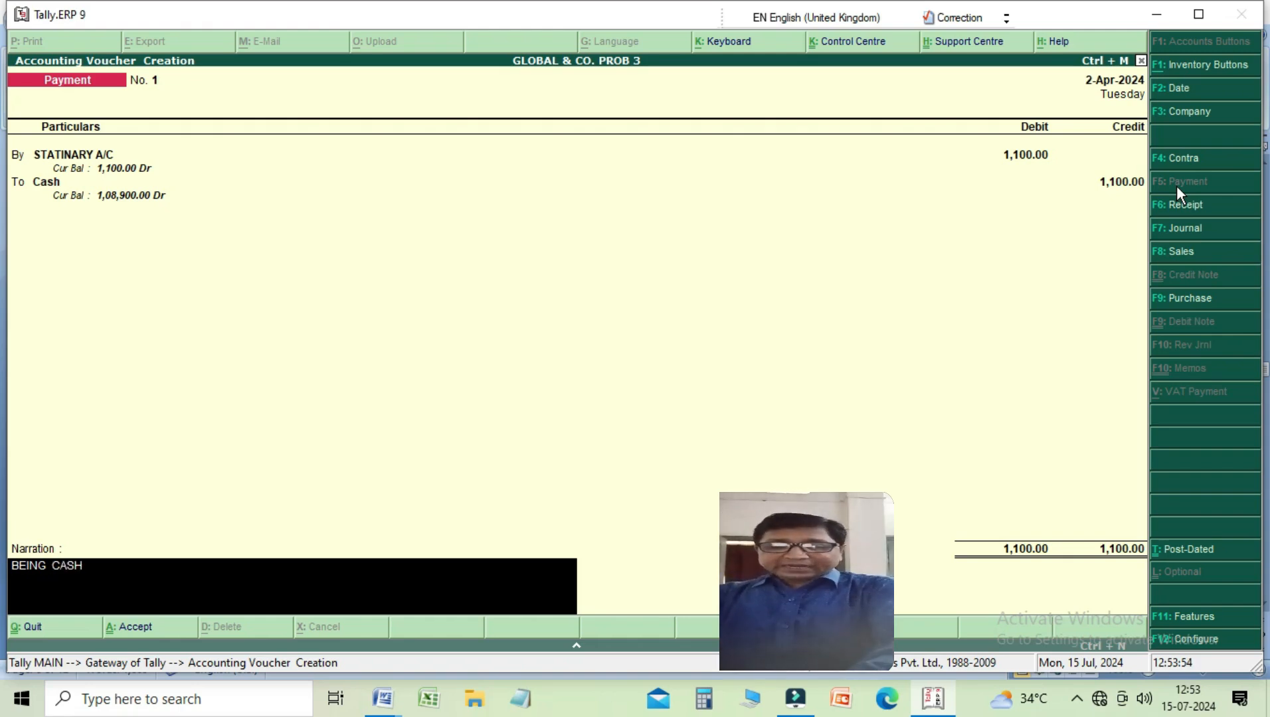
text( PAID TO)
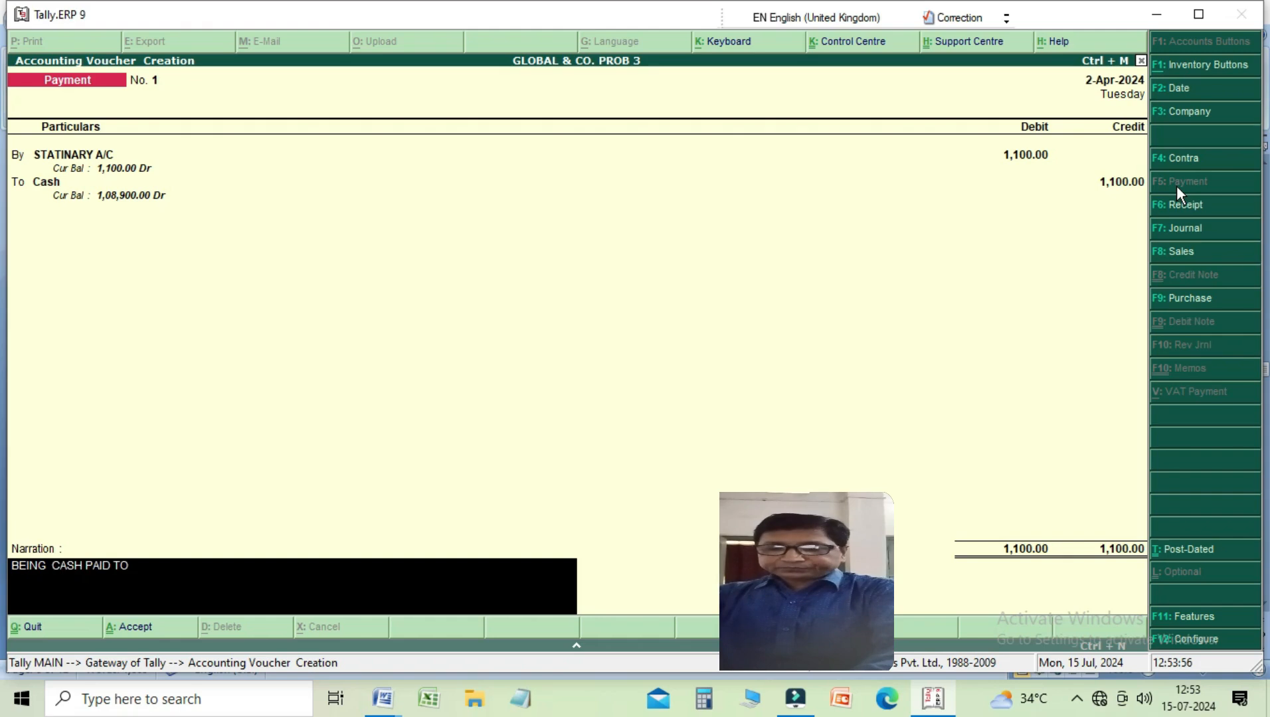
text( STATIONA)
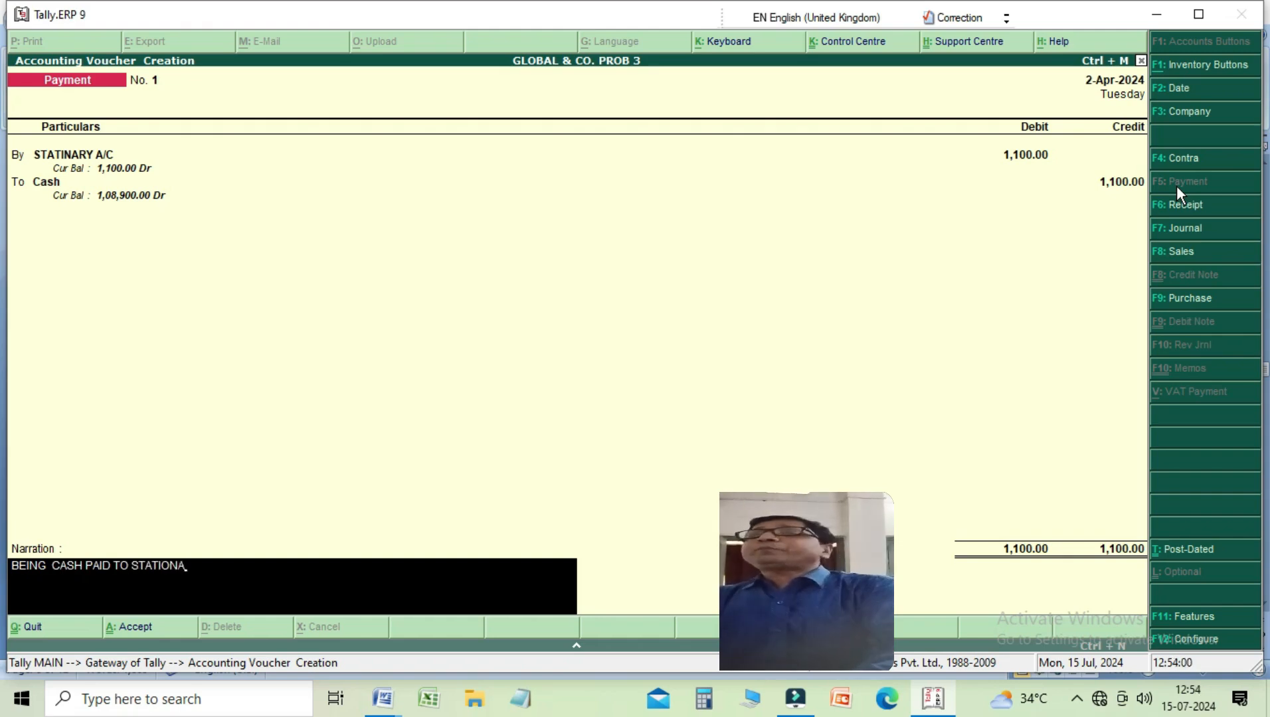
text(RY)
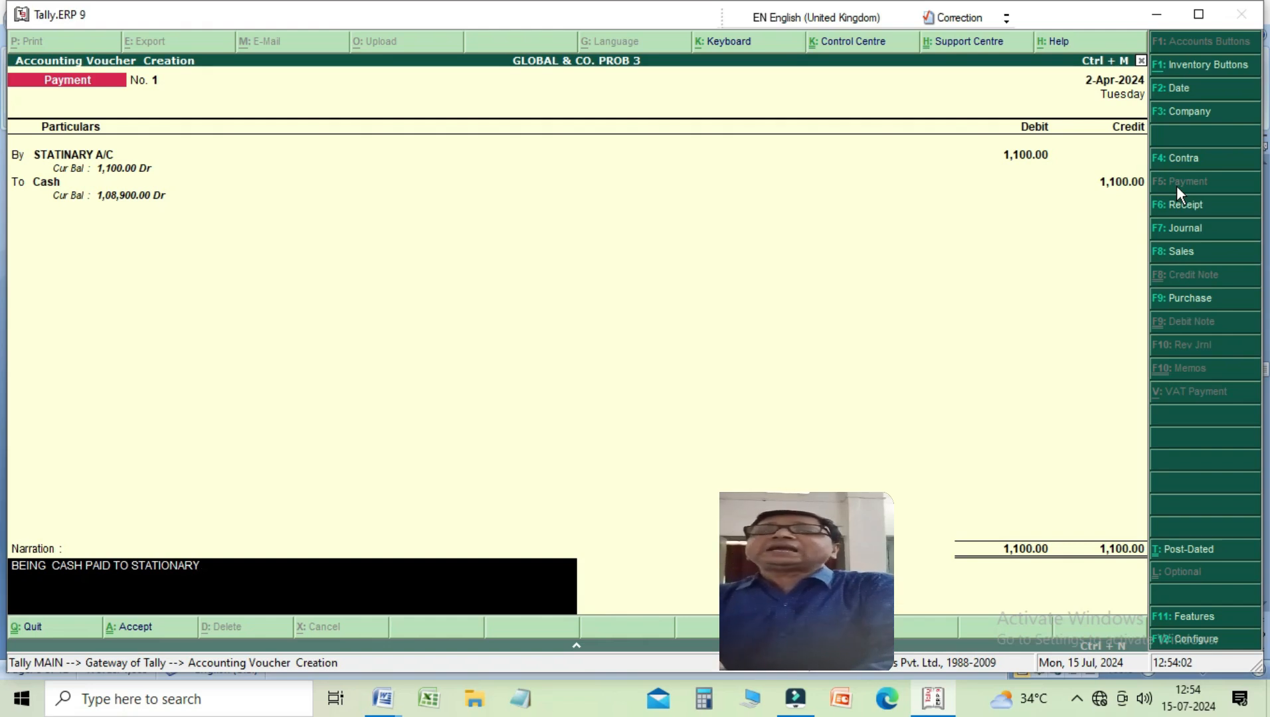
key(Return)
key(Return)
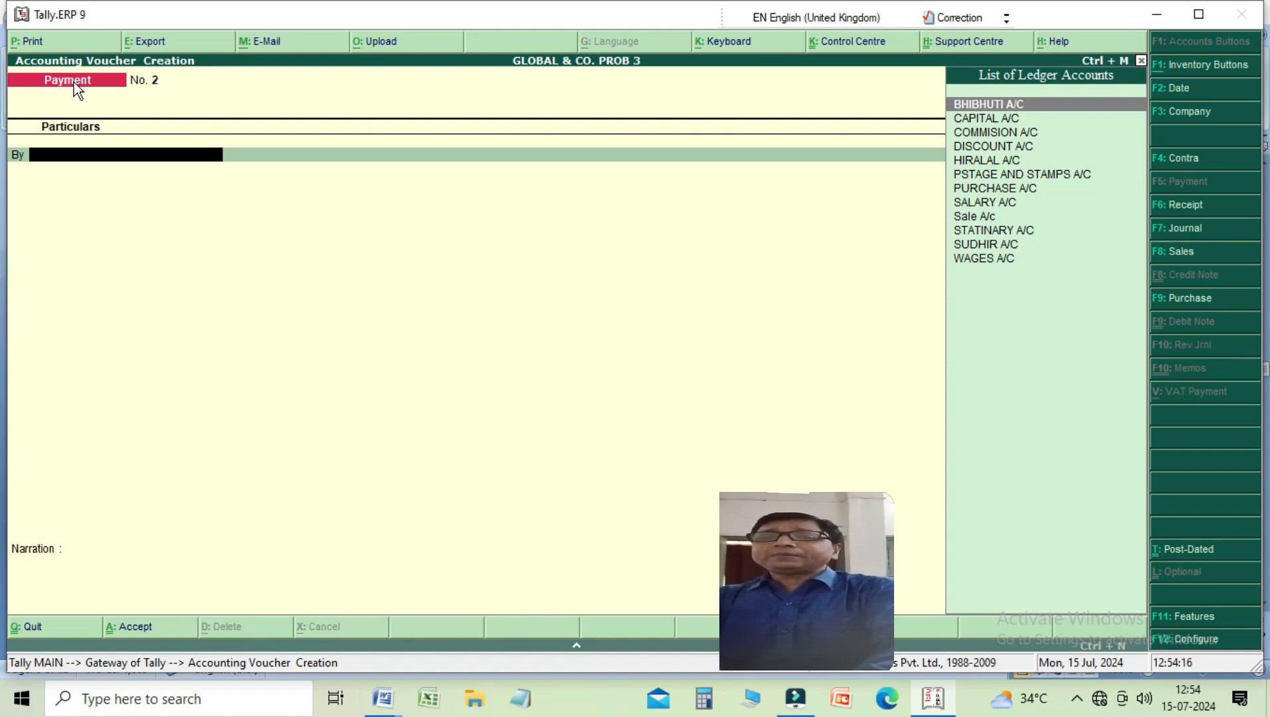
Debit PSTAGE AND STAMPS A/C with 150 and credit Cash with the same amount in payment voucher 2
key(Down)
key(Down)
key(Down)
key(Down)
key(Down)
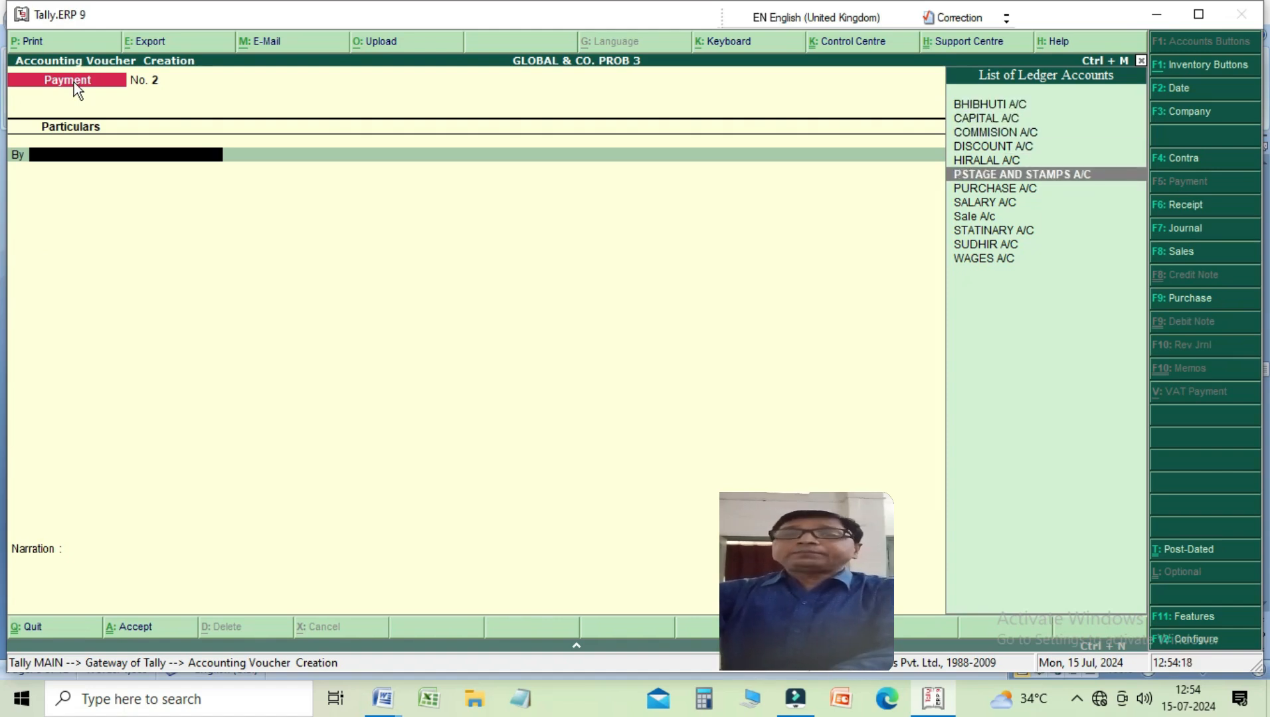
key(Return)
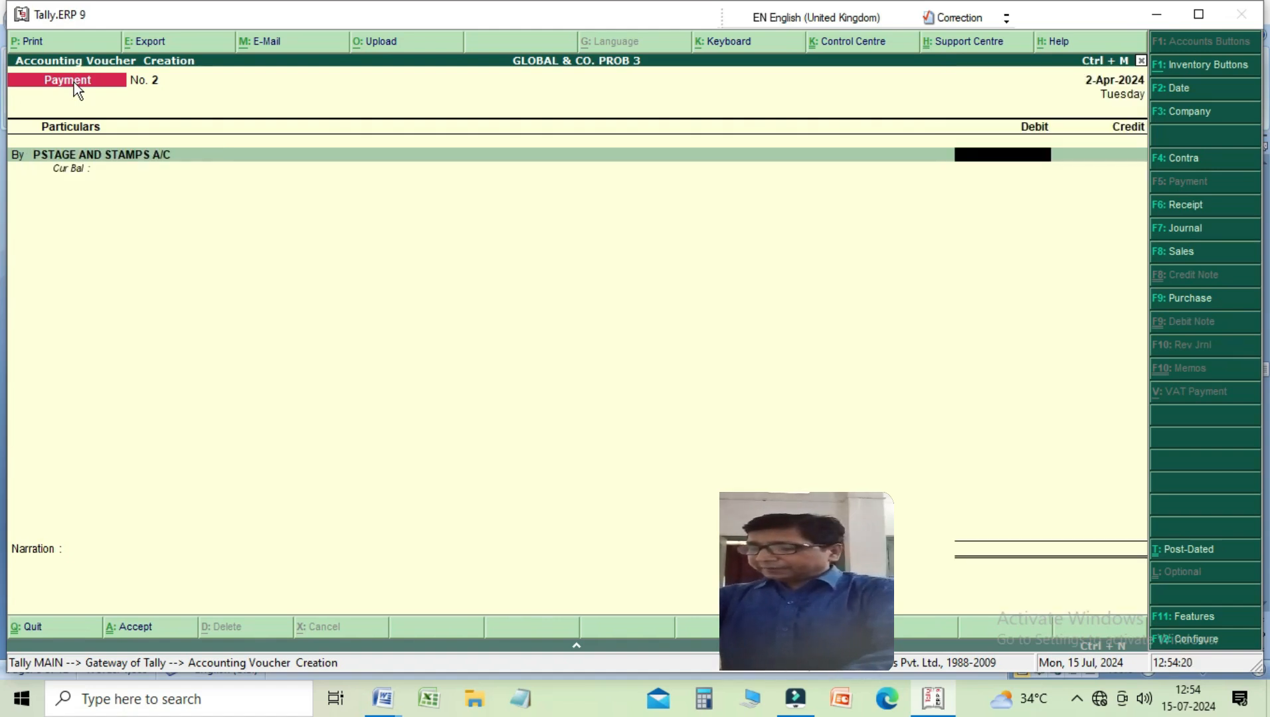
text(150)
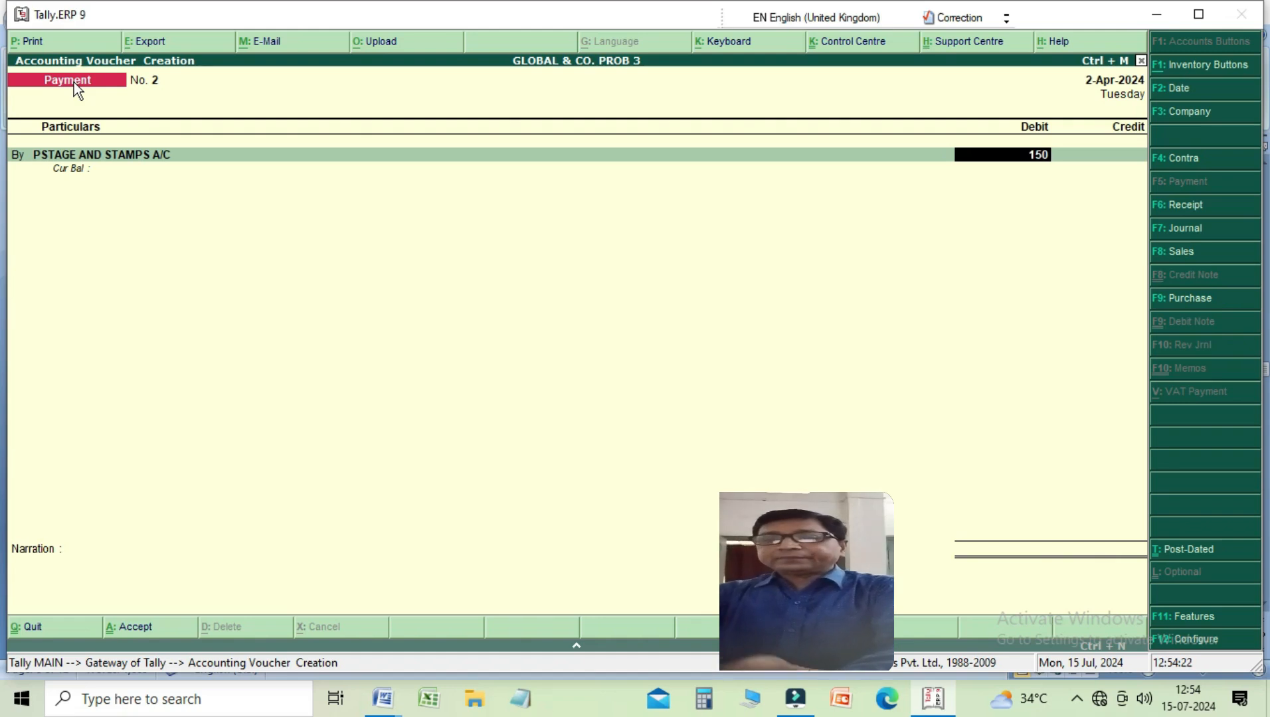
key(Return)
key(Down)
key(Down)
key(Up)
key(Return)
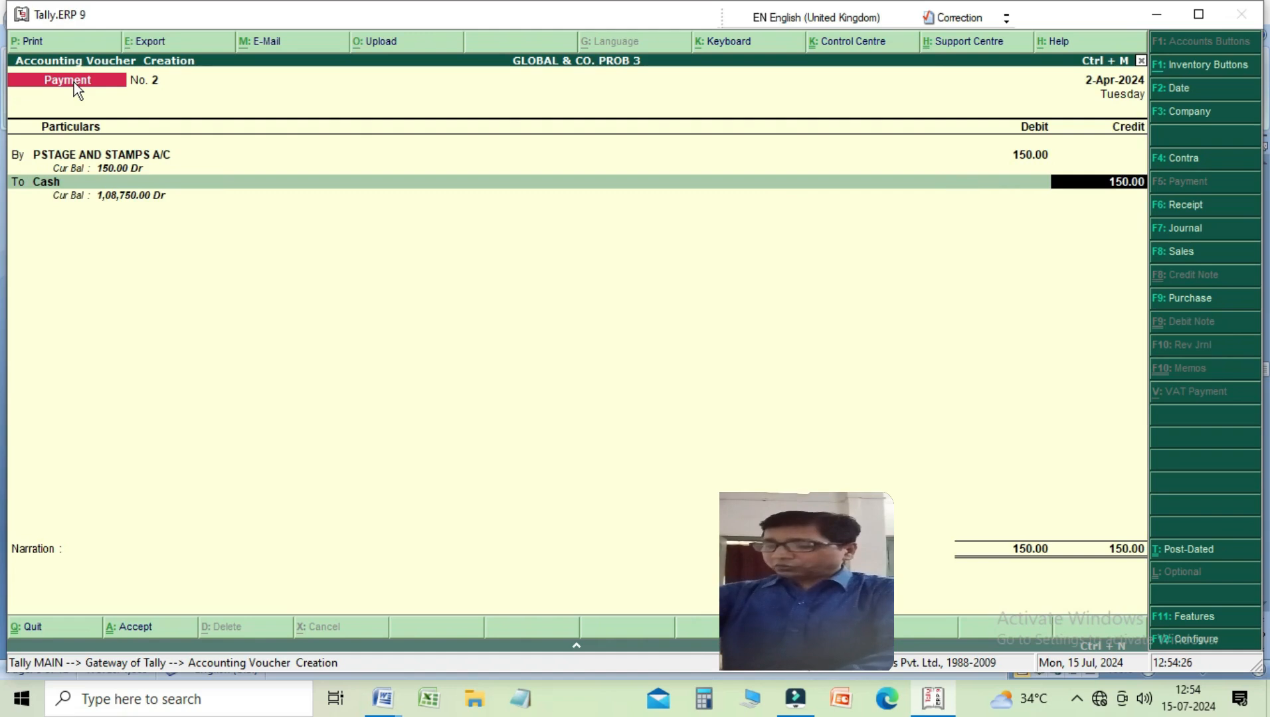
key(Return)
Enter the narration "BEING CASH PAID TO POSTAGE AND STAMPS" and save the payment voucher
text(BEING)
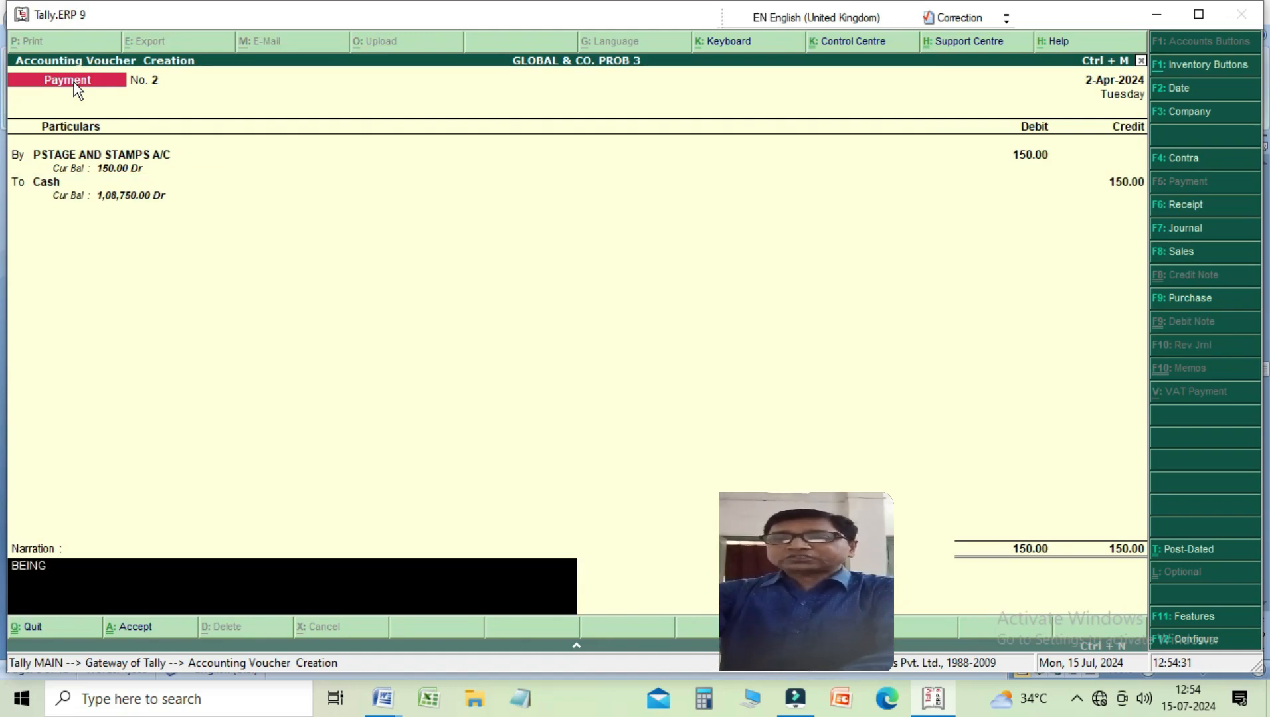
text( CASH)
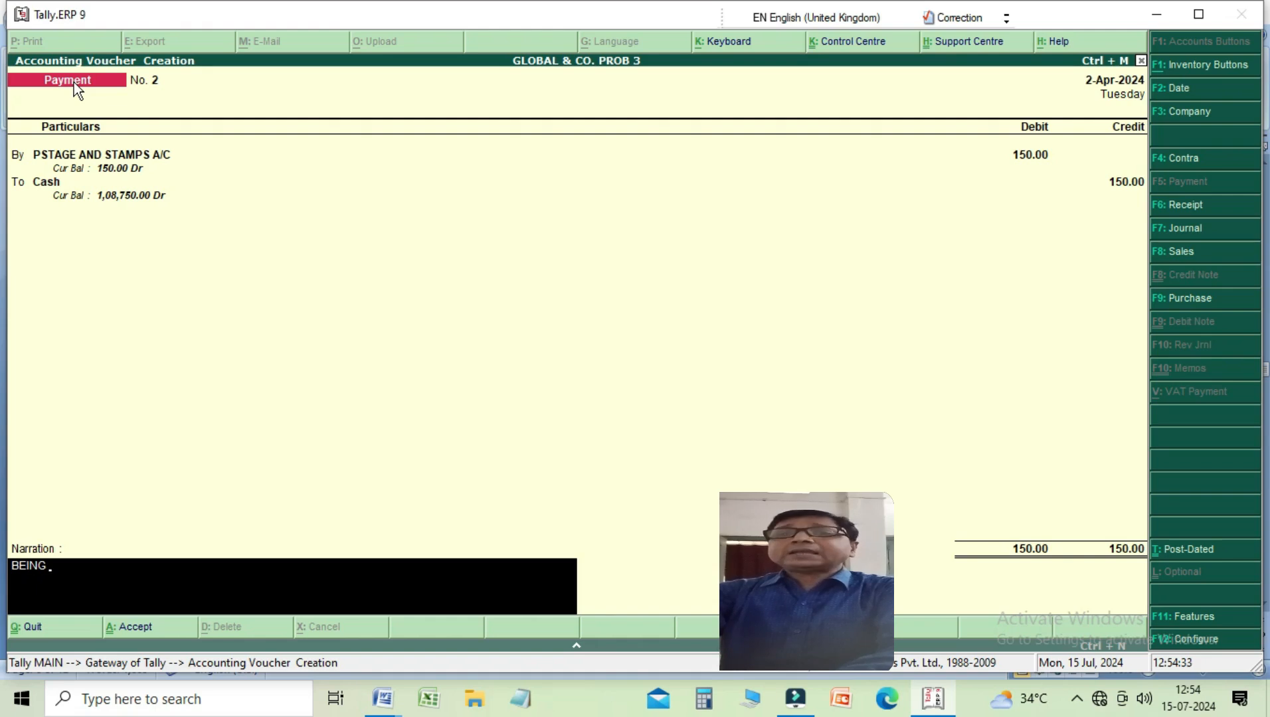
text( P)
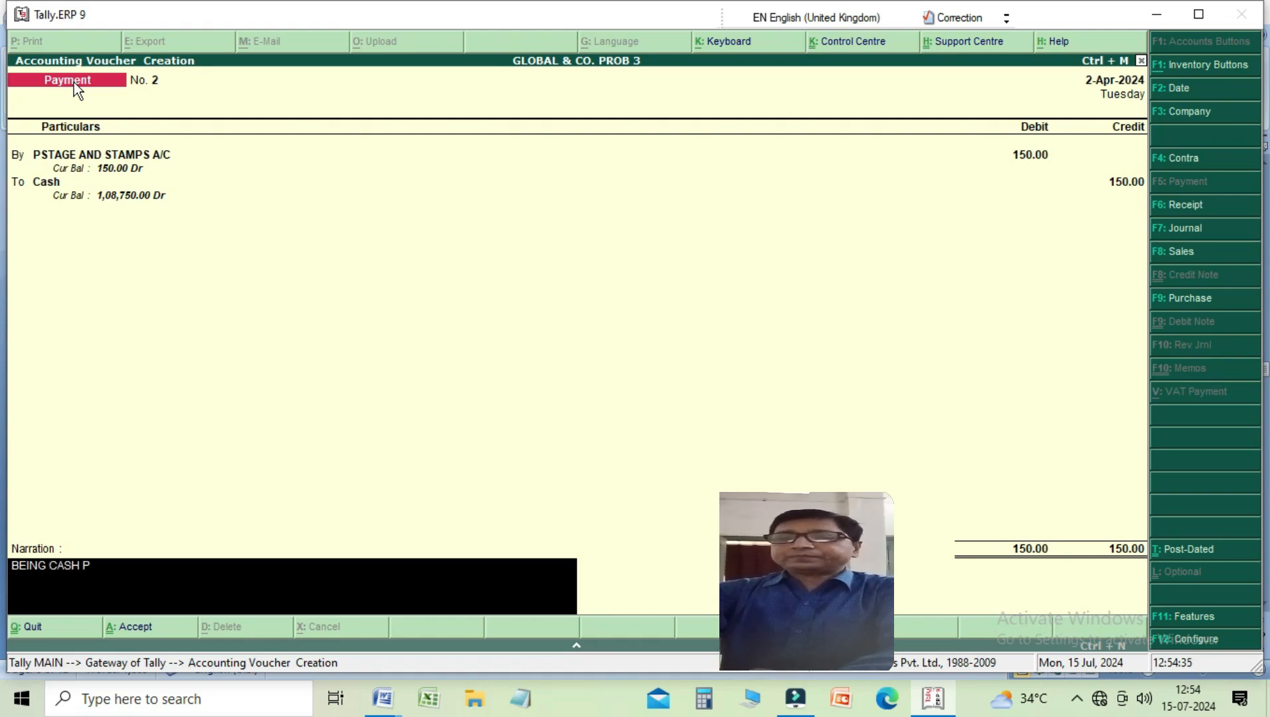
text(AID TO)
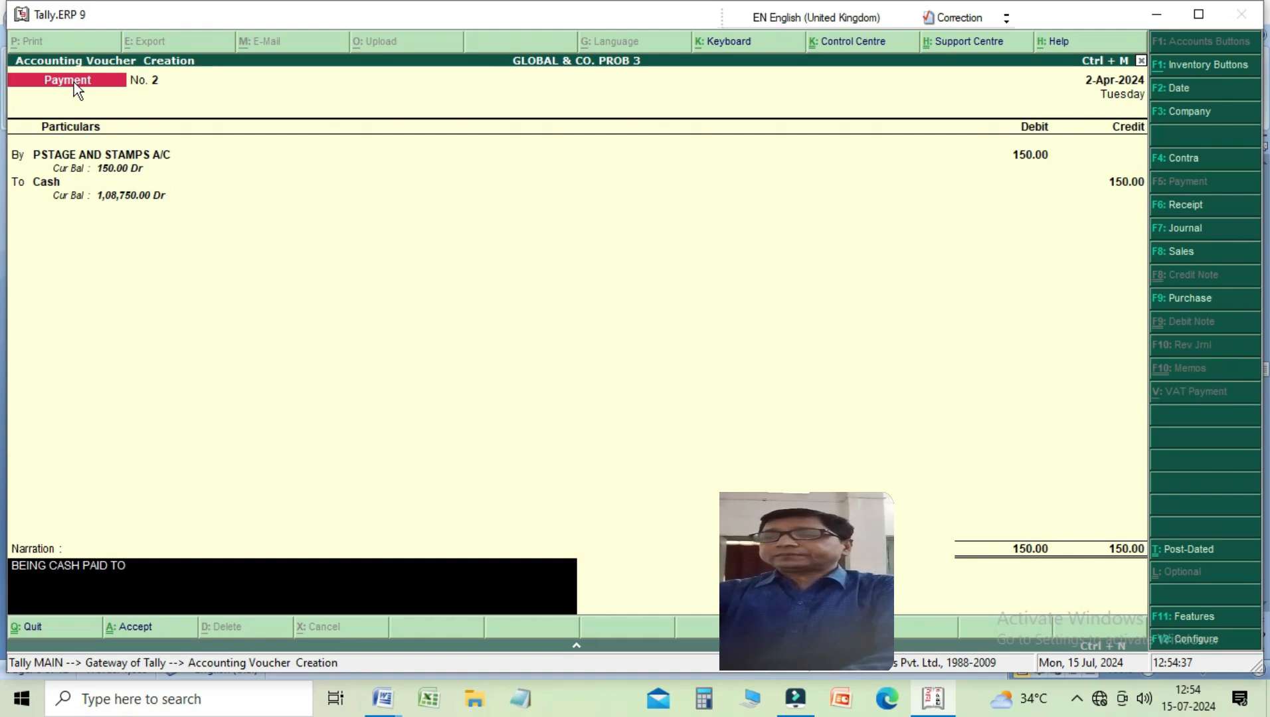
text( POSTAG)
text(E AN)
key(BackSpace)
text(ND STAMS)
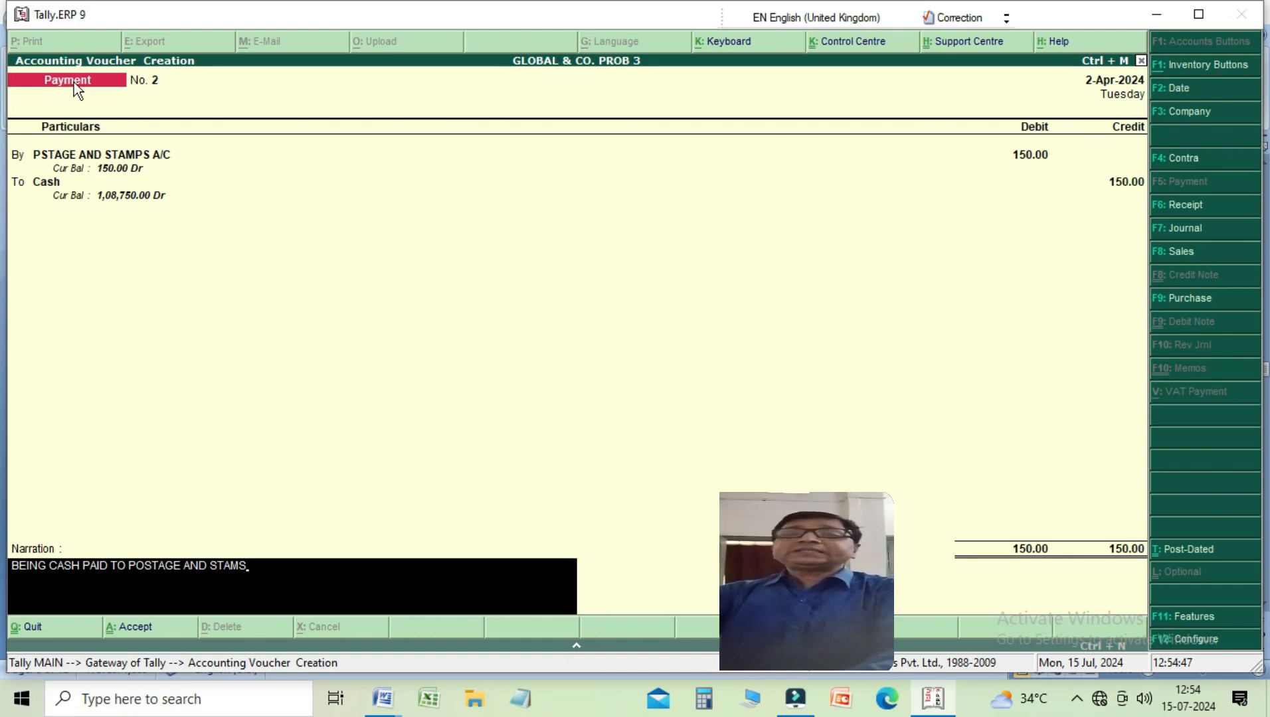
key(BackSpace)
text(PS)
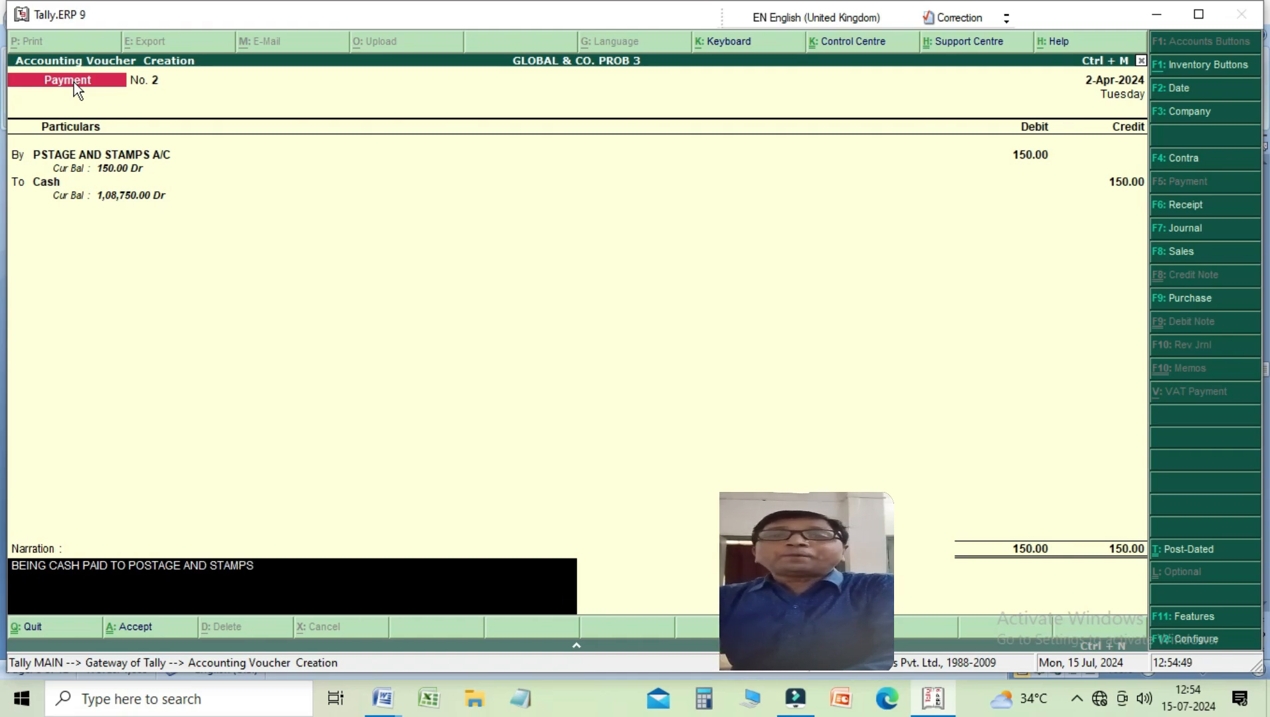
key(Return)
key(Return)
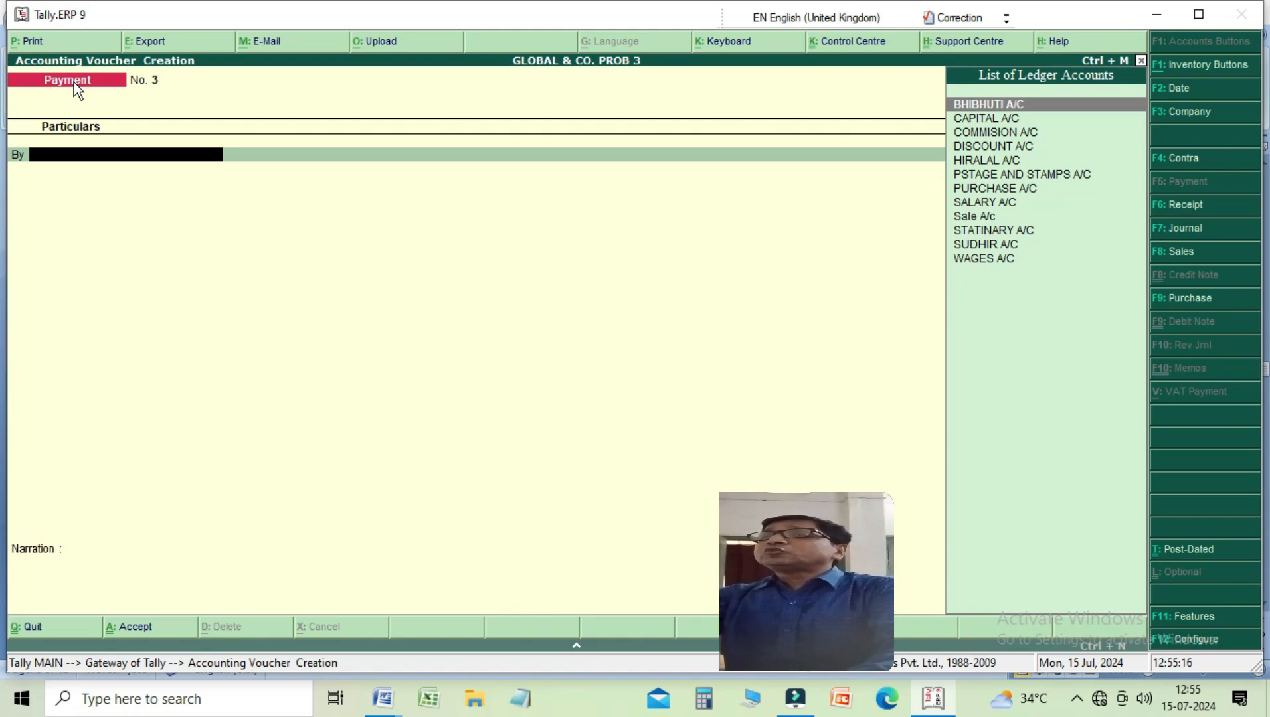
Start receipt voucher 2 and credit the personal account of the customer who owes 12,000 with 12,000
key(F6)
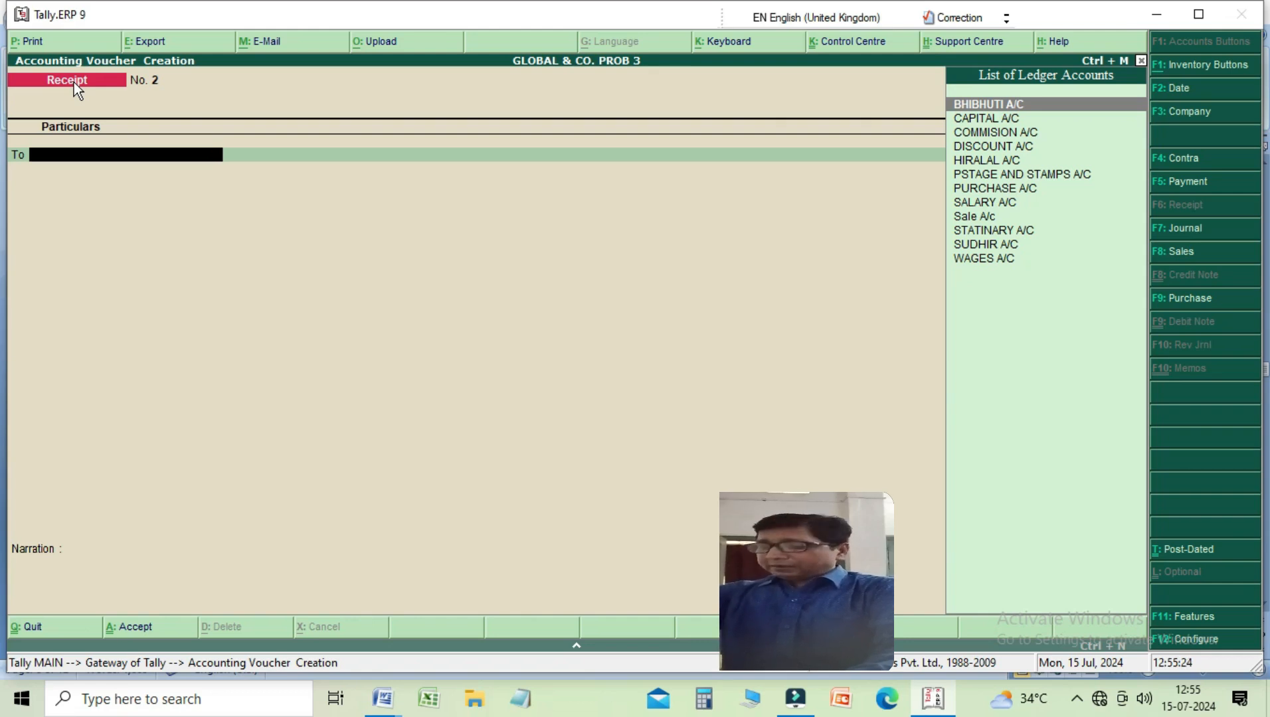
key(Down)
key(Down)
key(Down)
key(Down)
key(Up)
key(Up)
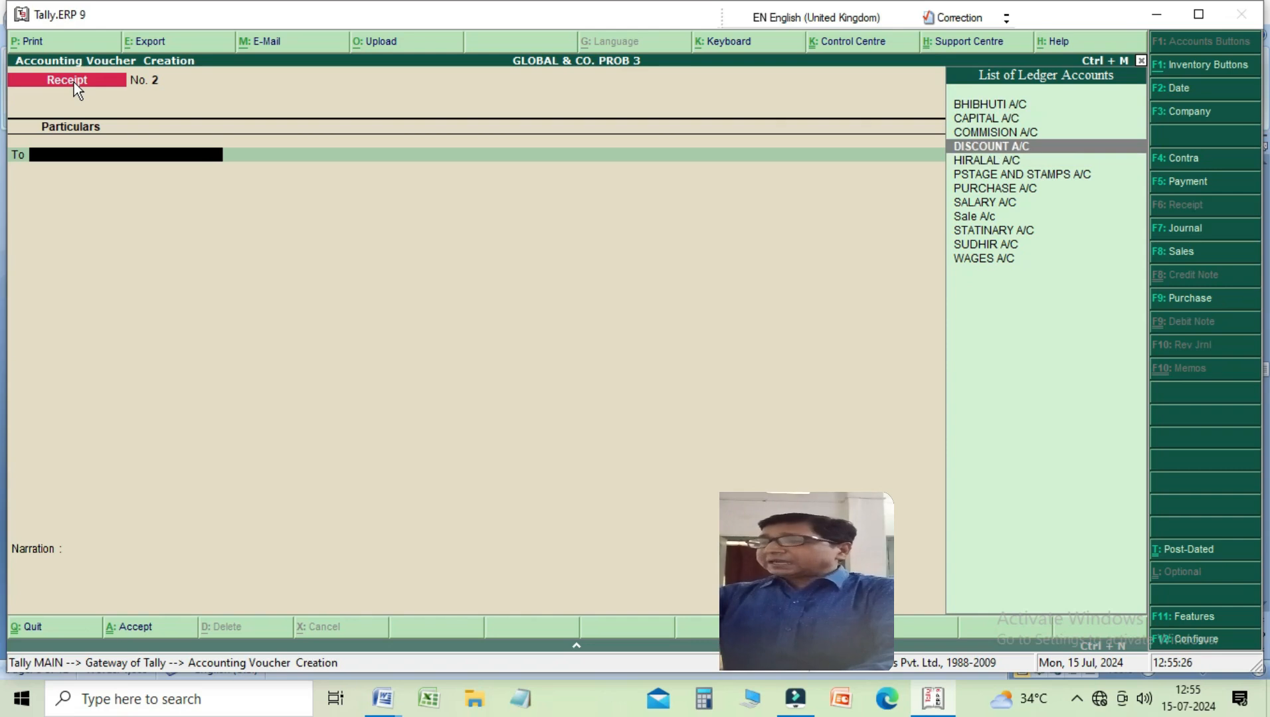
key(Down)
key(Down)
key(Down)
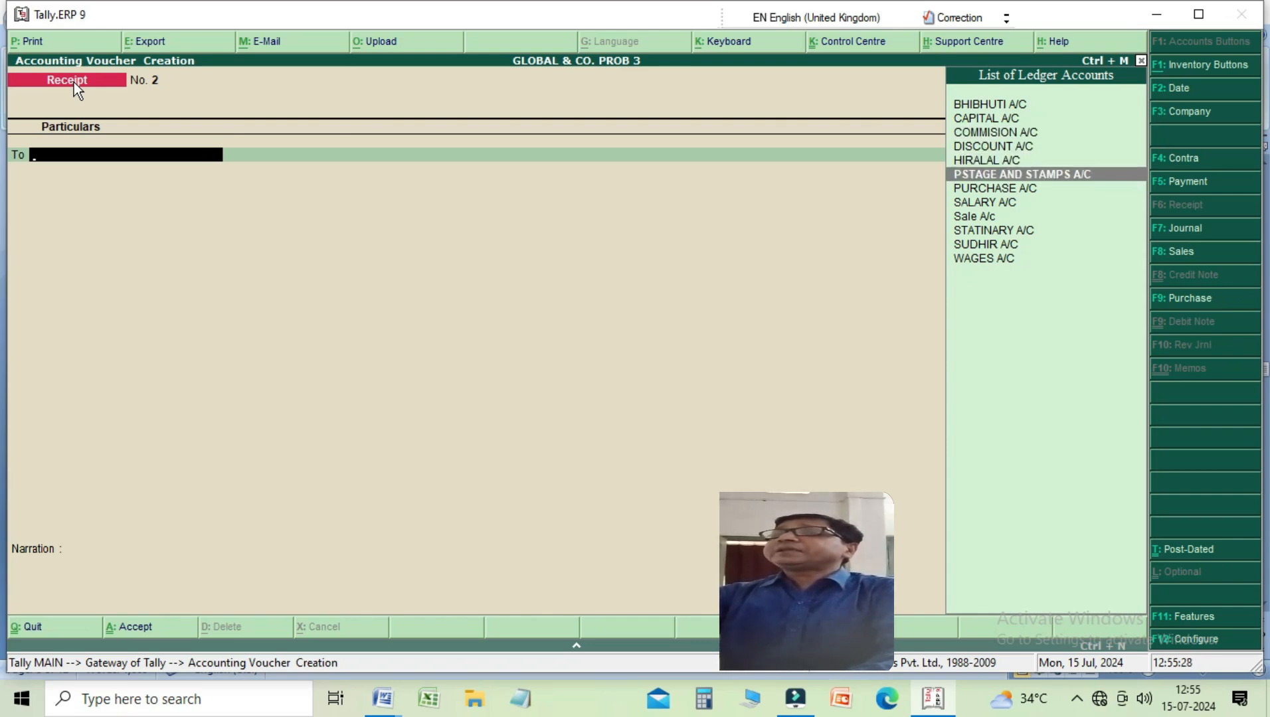
key(Up)
key(Up)
key(Down)
key(Up)
key(Up)
key(Up)
key(Down)
key(Down)
key(Down)
key(Down)
key(Down)
key(Down)
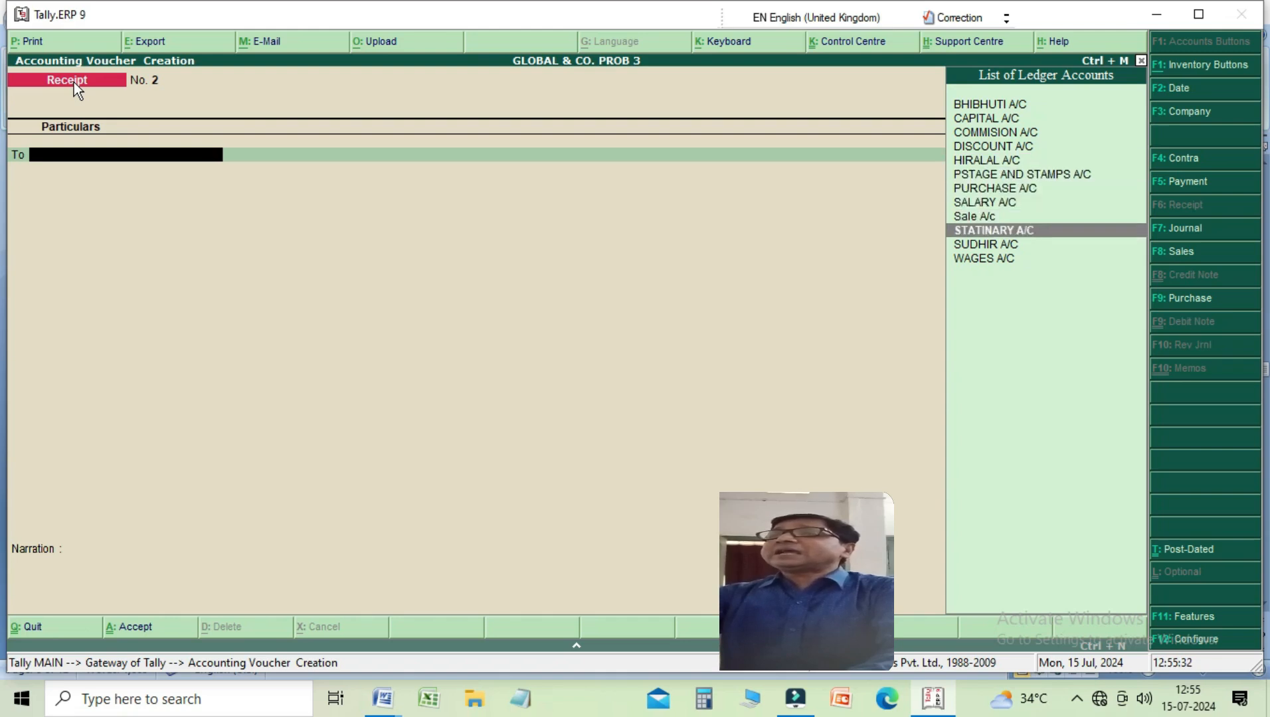
key(Down)
key(Return)
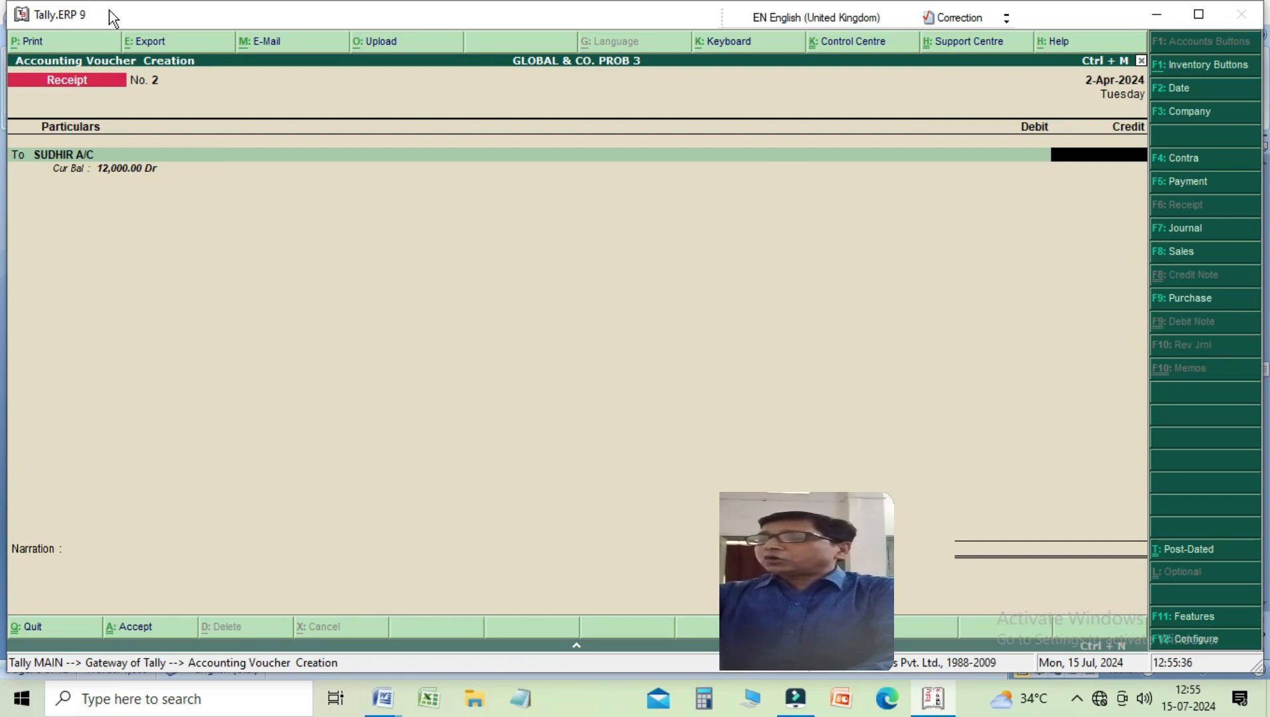
text(12000)
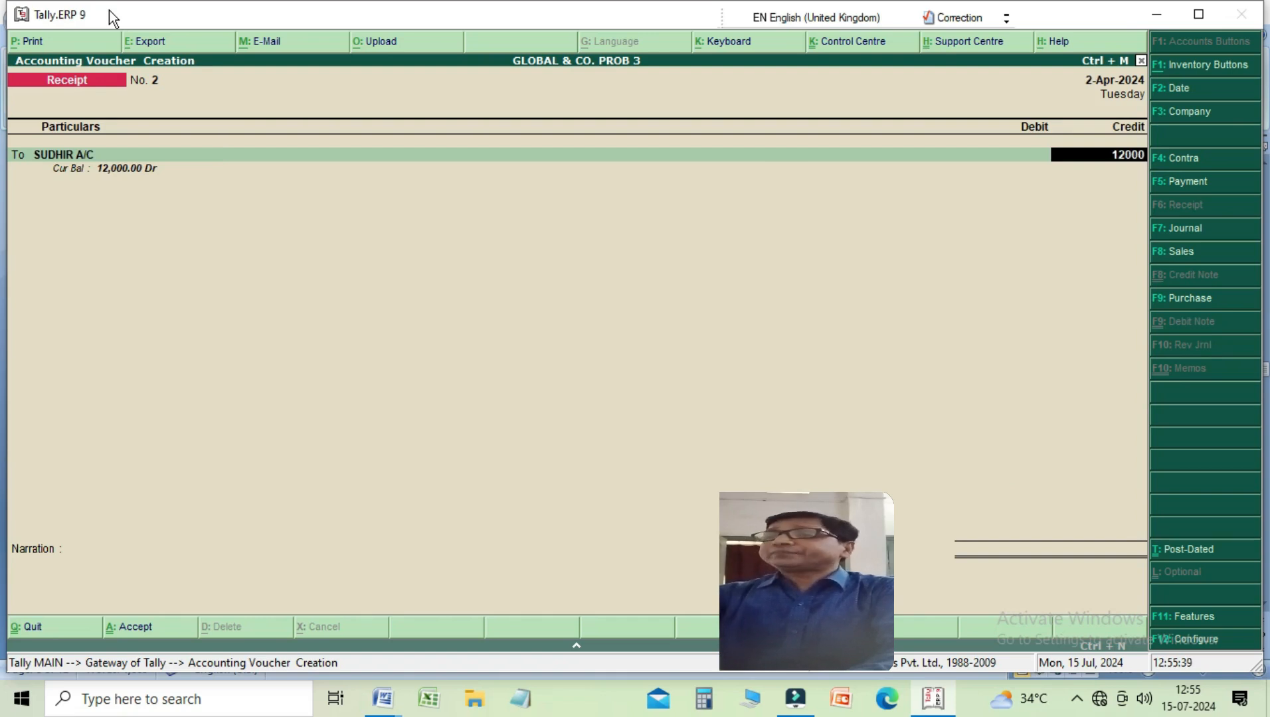
key(Return)
key(Return)
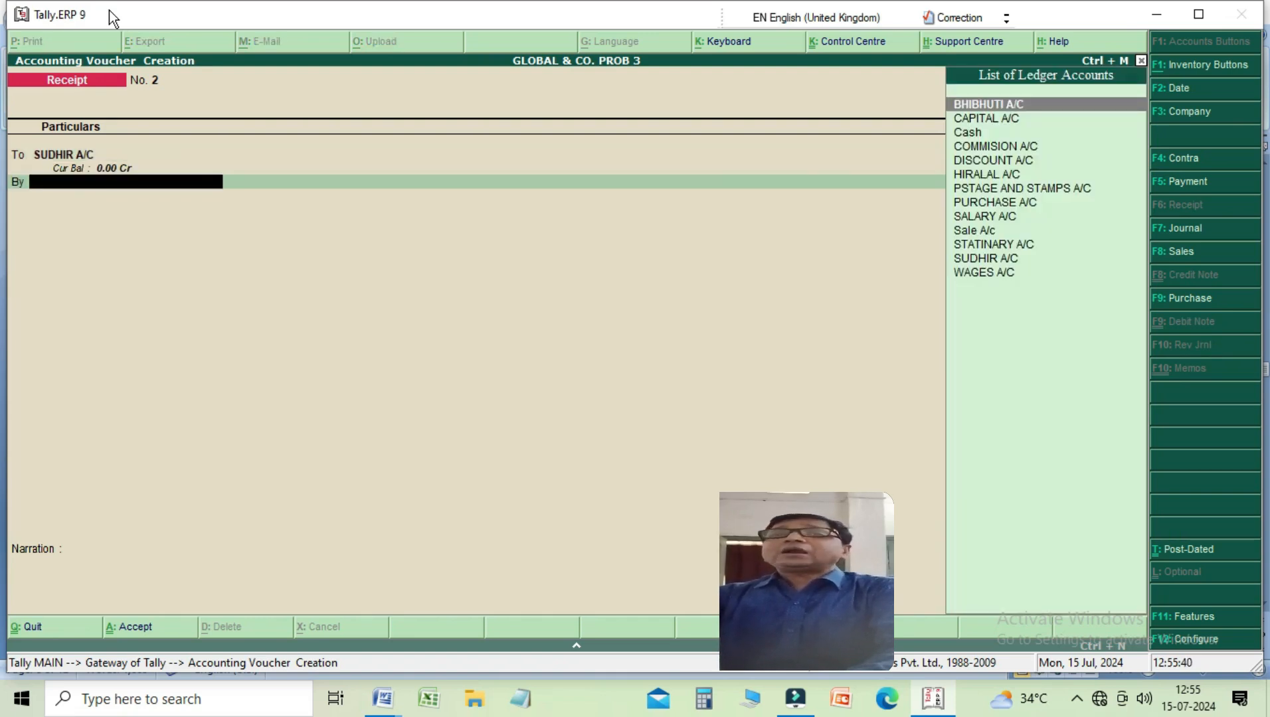
Debit Cash with 10,900 in the receipt voucher
key(Down)
key(Down)
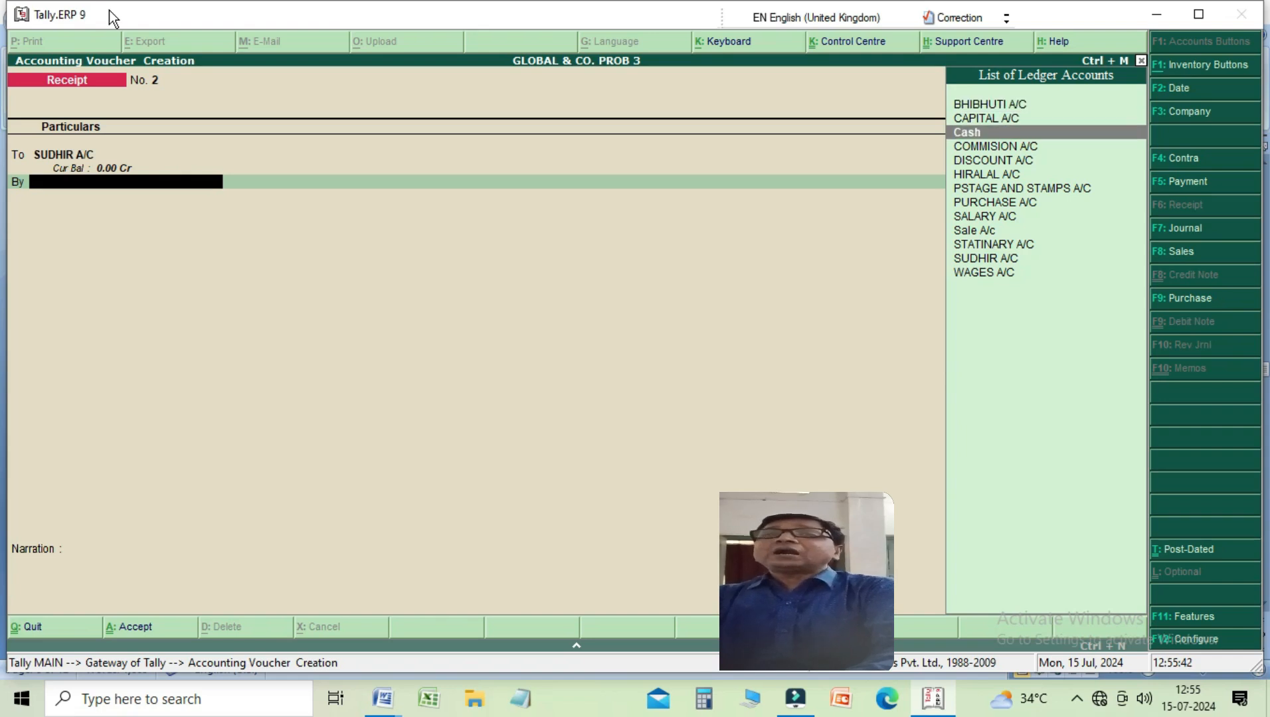
key(Return)
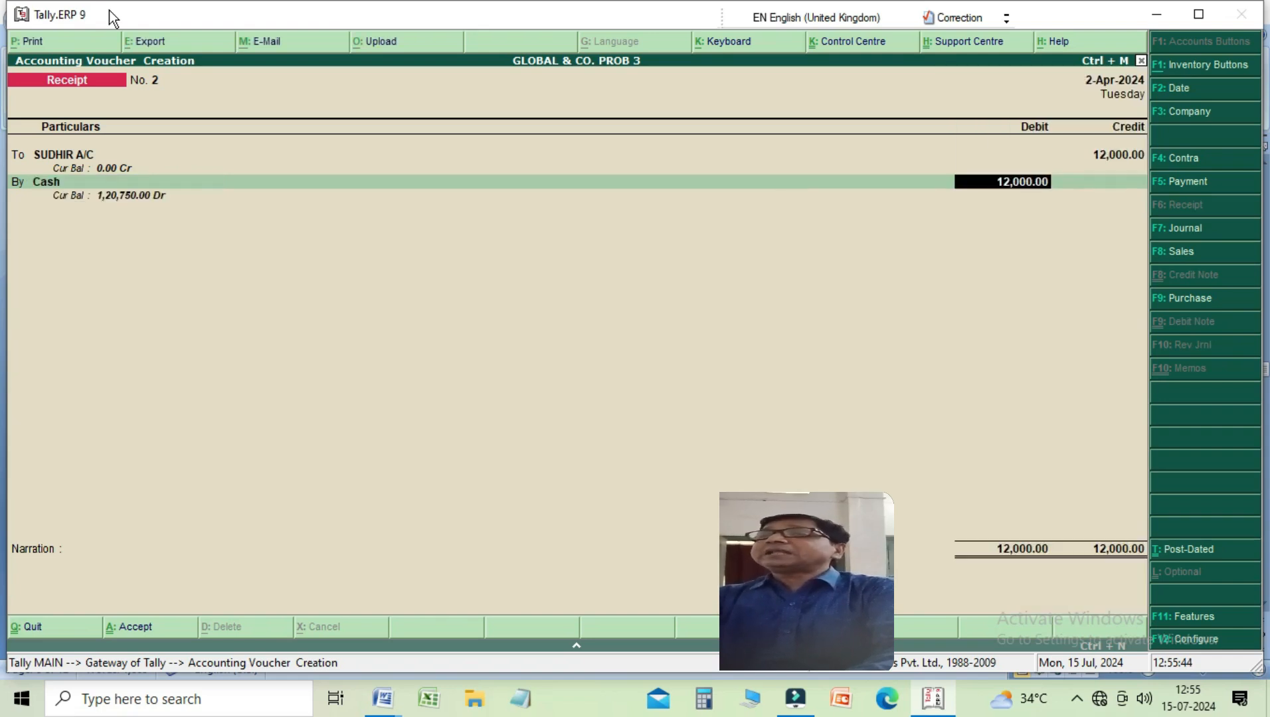
text(10,9)
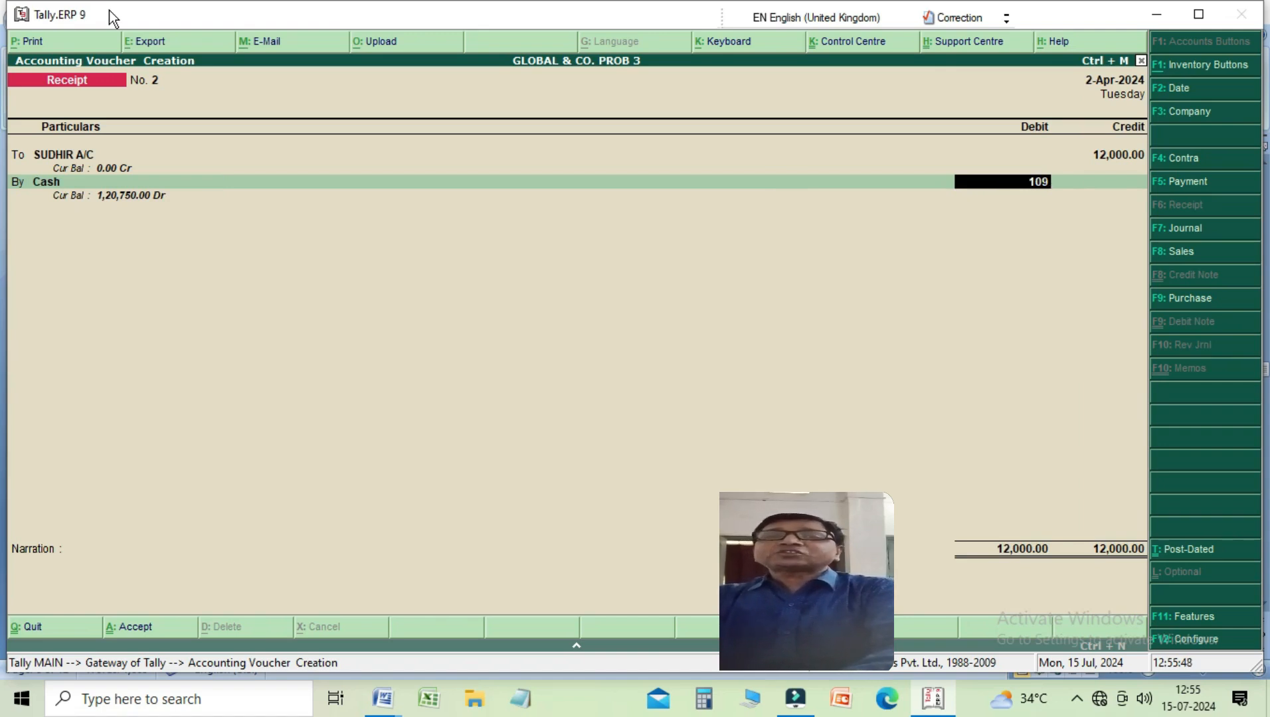
text(00)
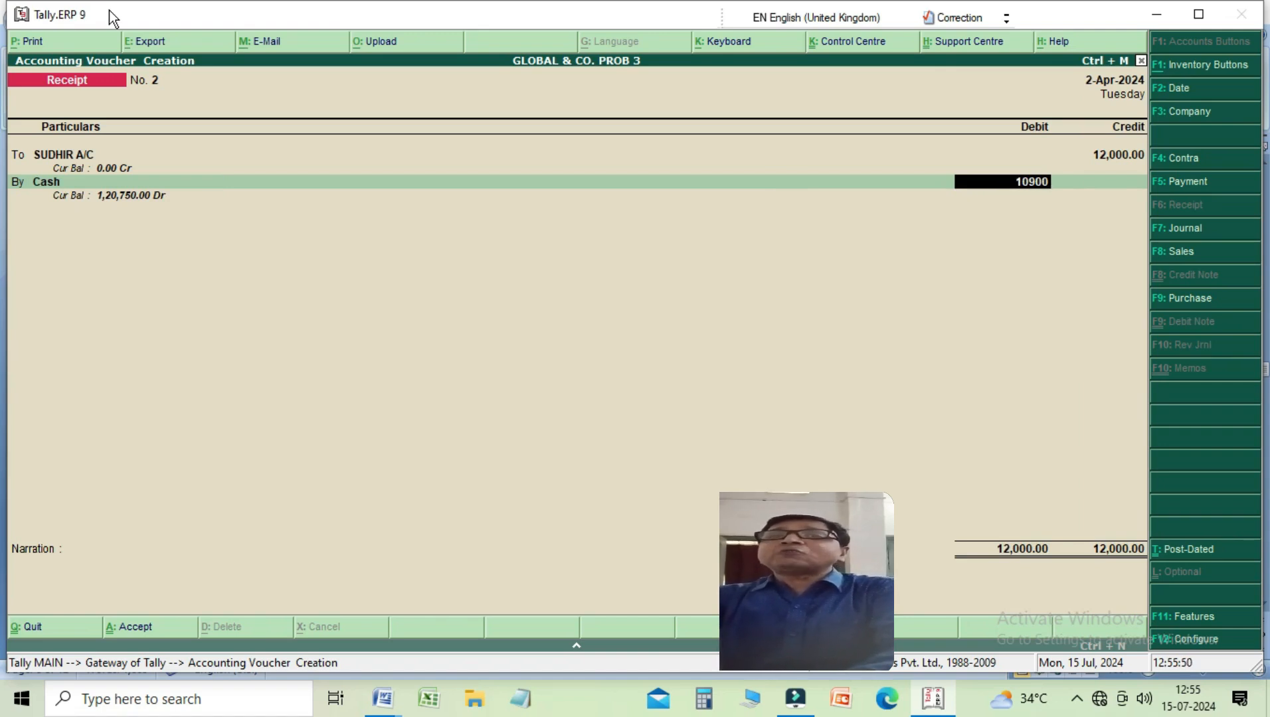
key(Return)
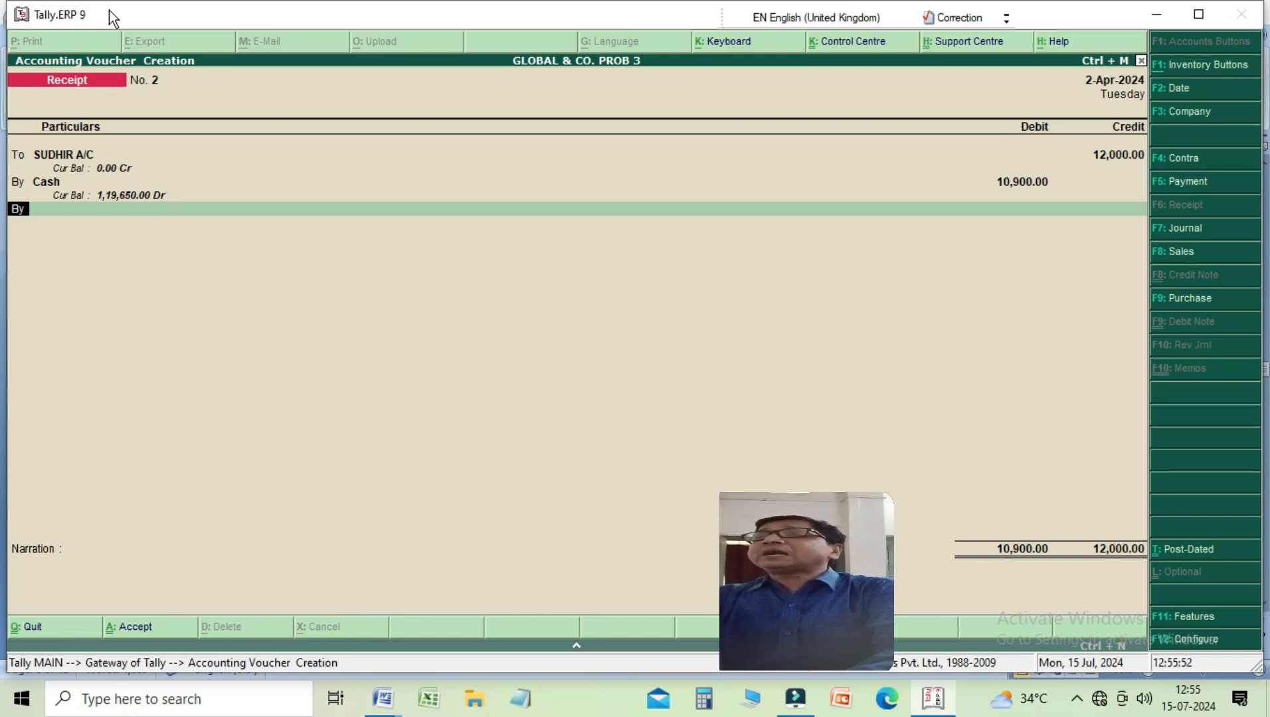
Debit DISCOUNT A/C with the remaining 1,100 to balance the receipt voucher
key(Return)
key(Down)
key(Down)
key(Down)
key(Down)
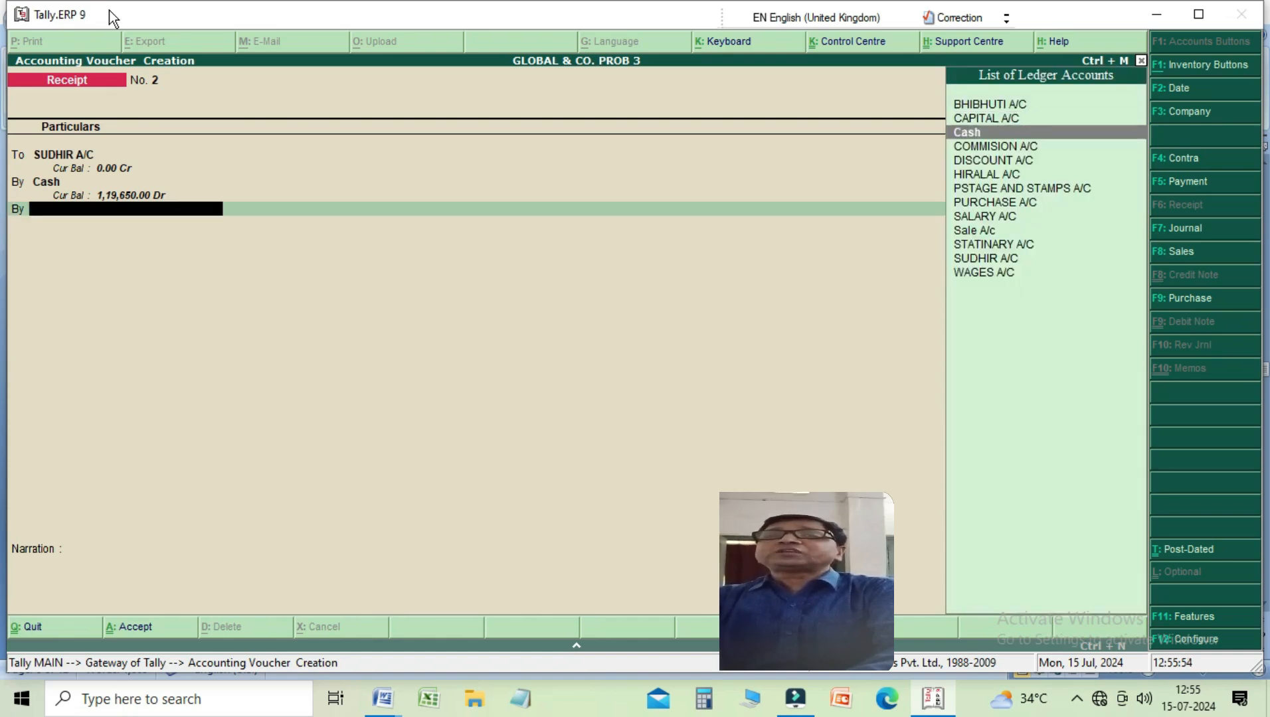
key(Return)
key(Return)
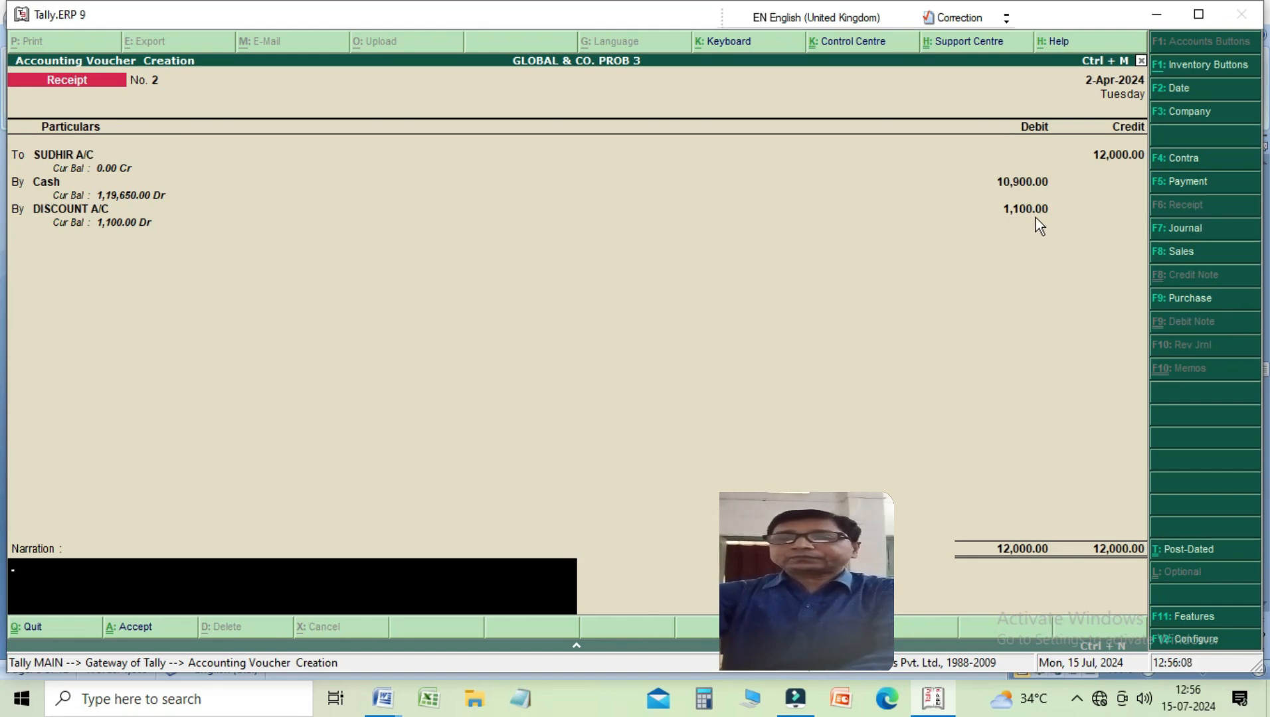
Enter the narration "BEING CASH RECIVED FROM", the customer's name and "DISCOUNT ALLIWED HIM", and save the receipt voucher
text(BEING)
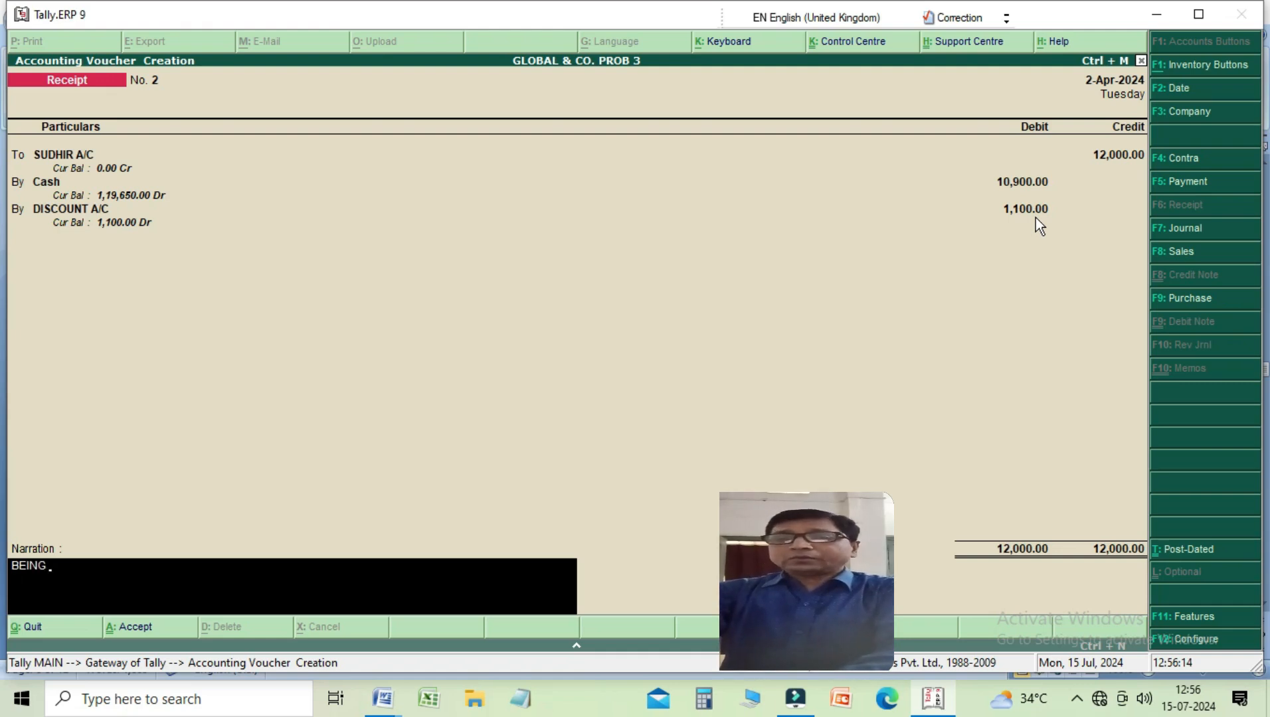
text( CAS)
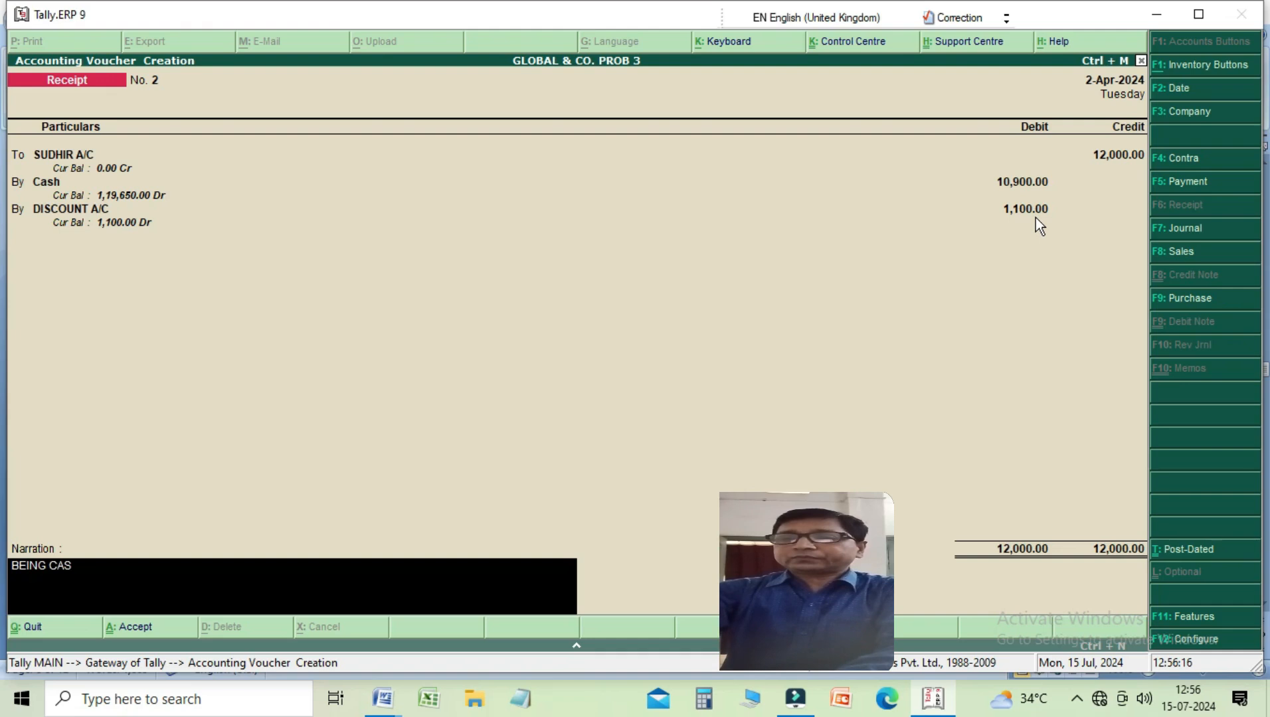
text(H REC)
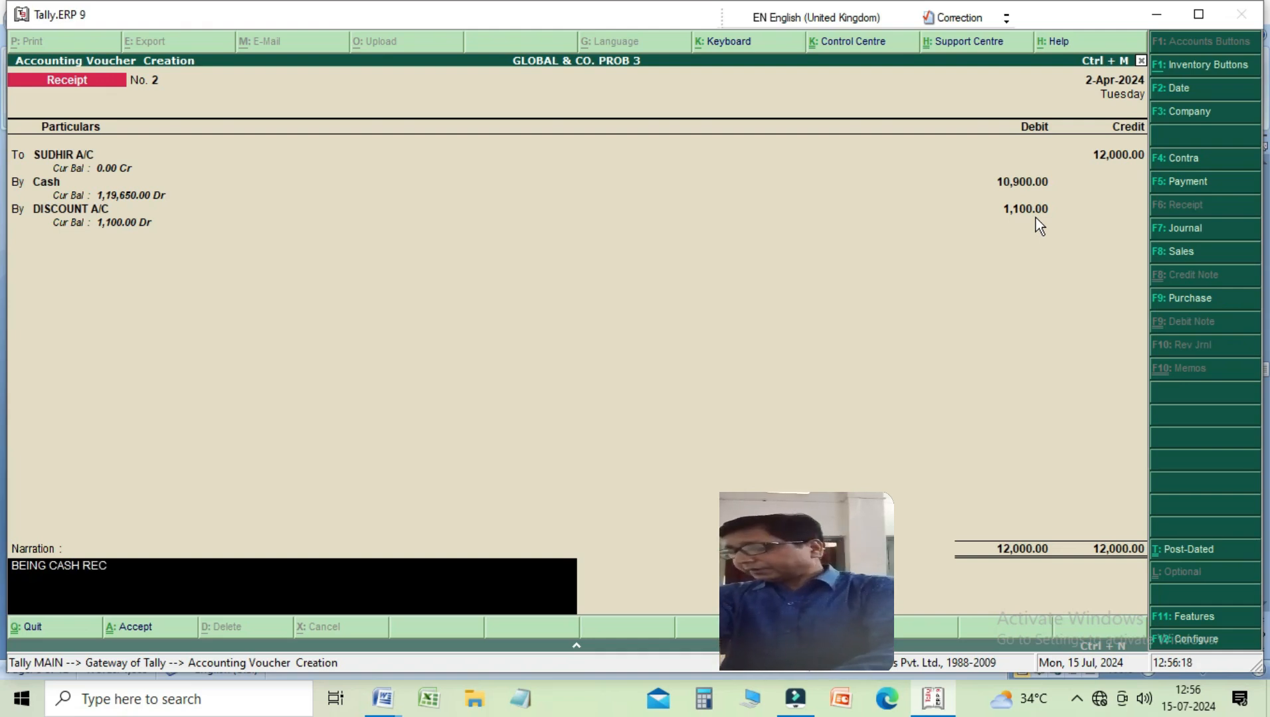
text(IVED )
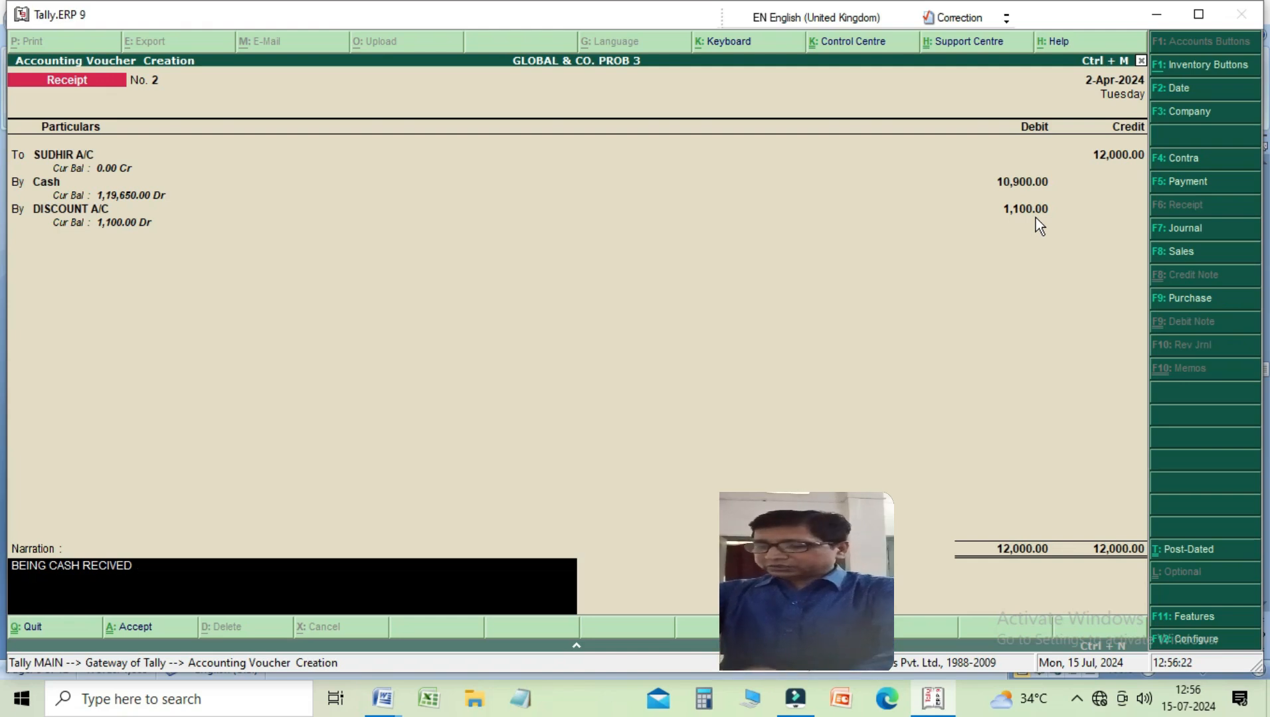
text(FRO)
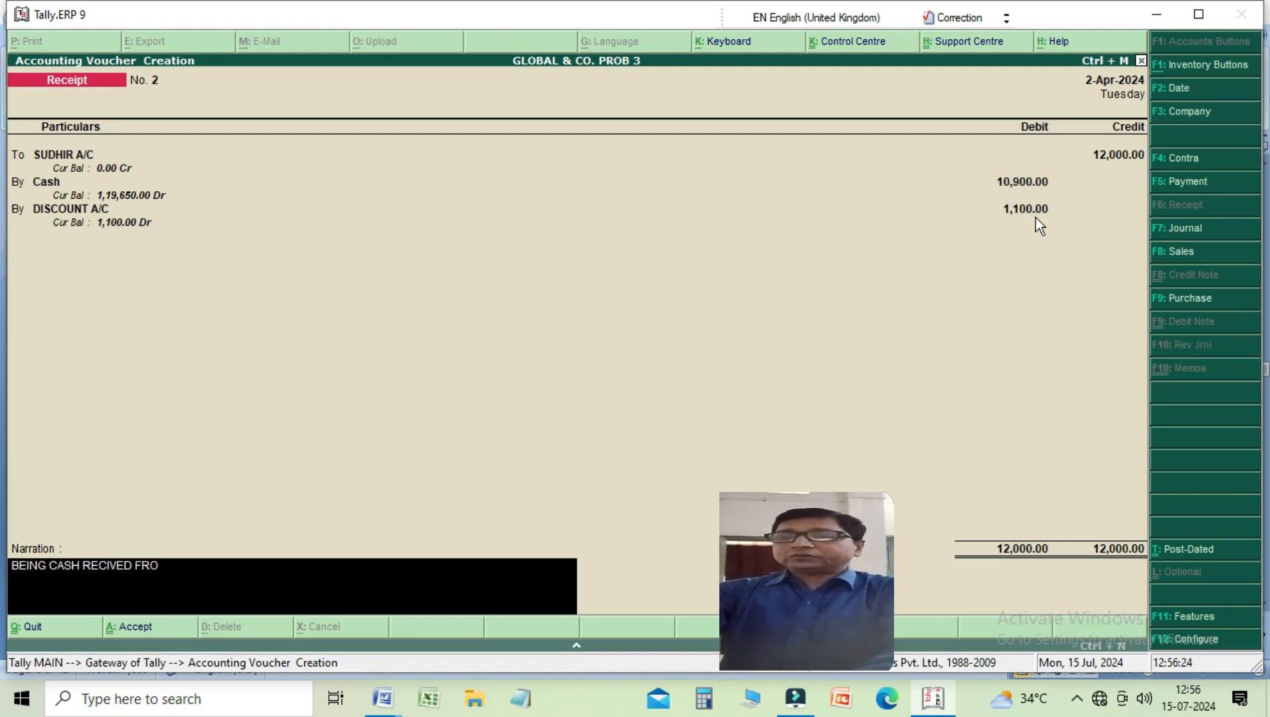
text(M SU)
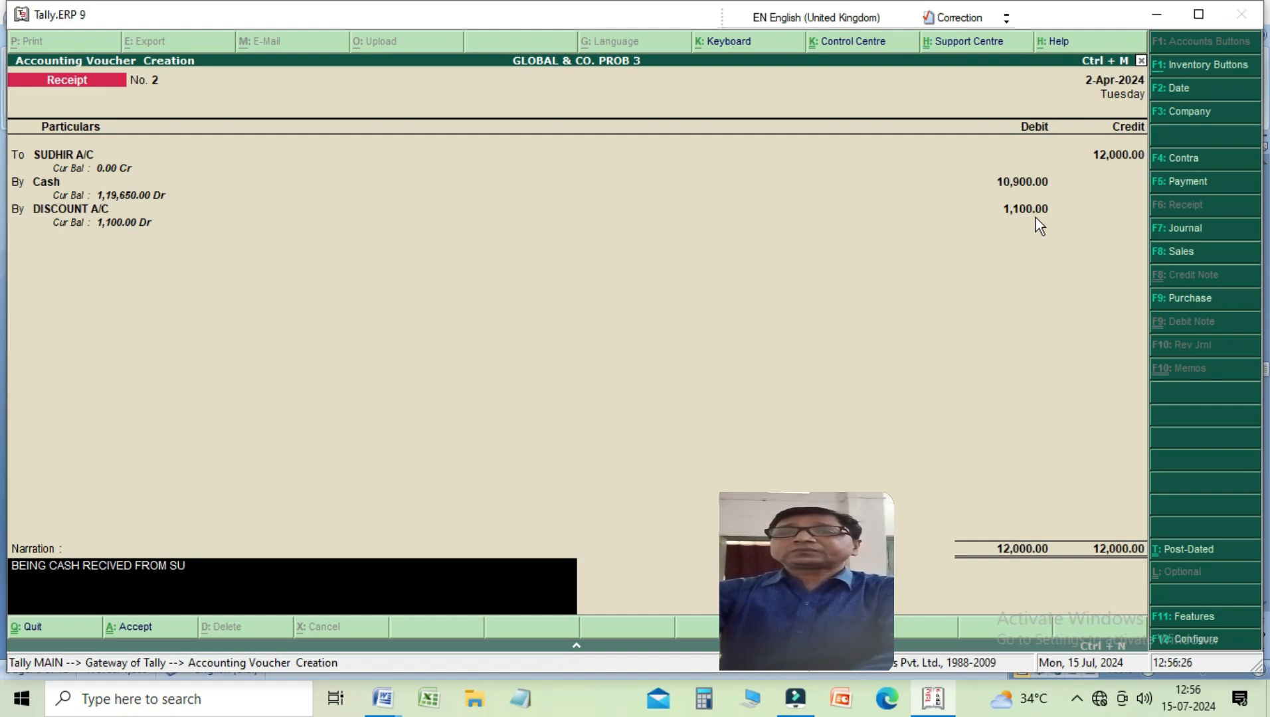
text(DHIR)
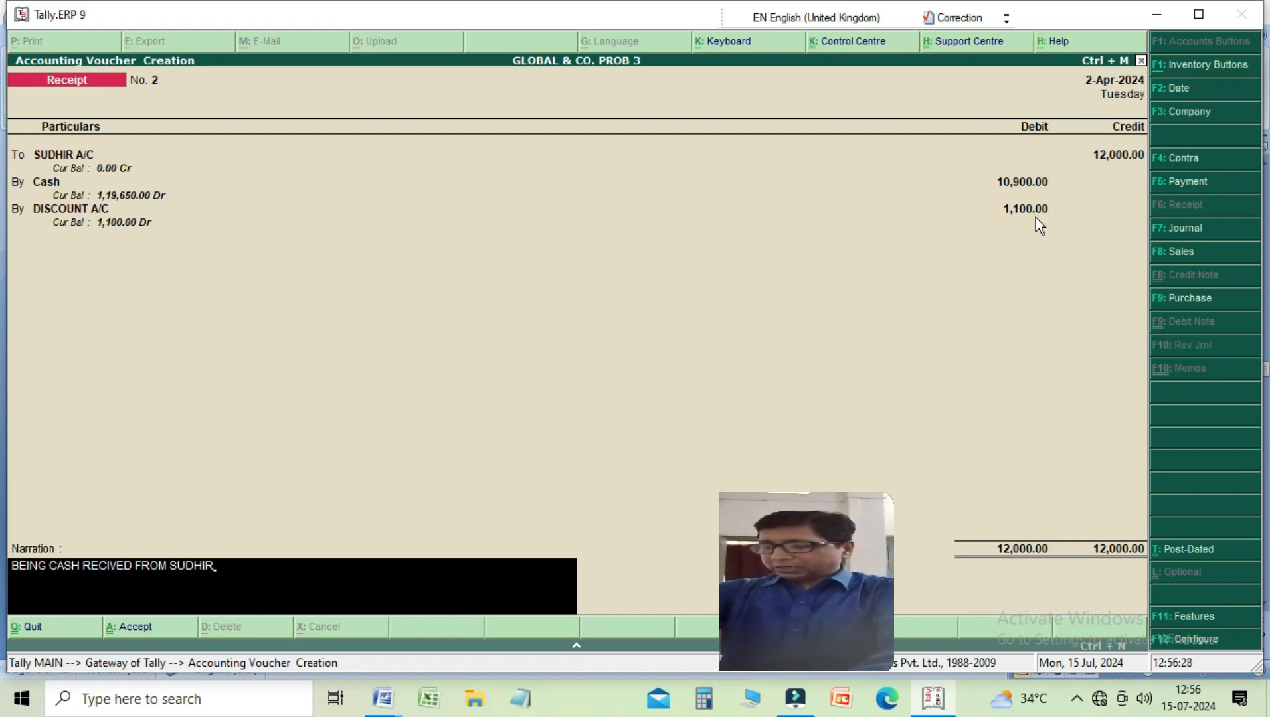
text( D)
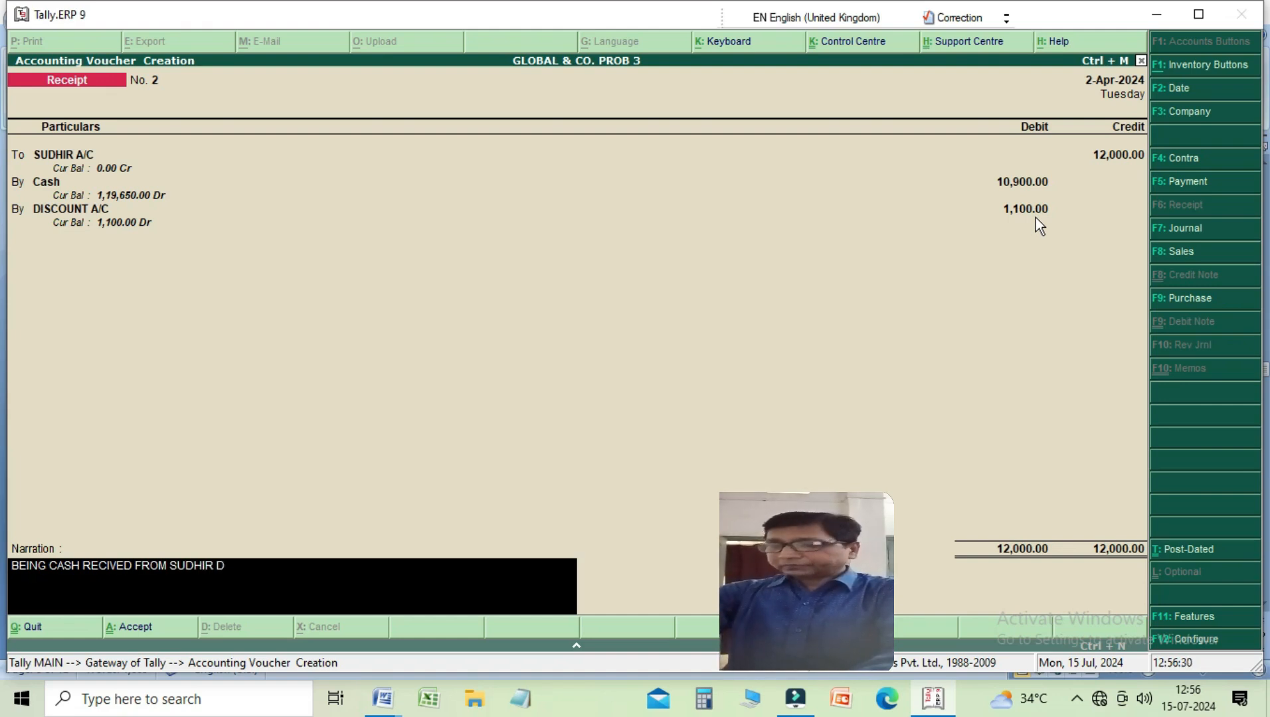
text(ISCOUN)
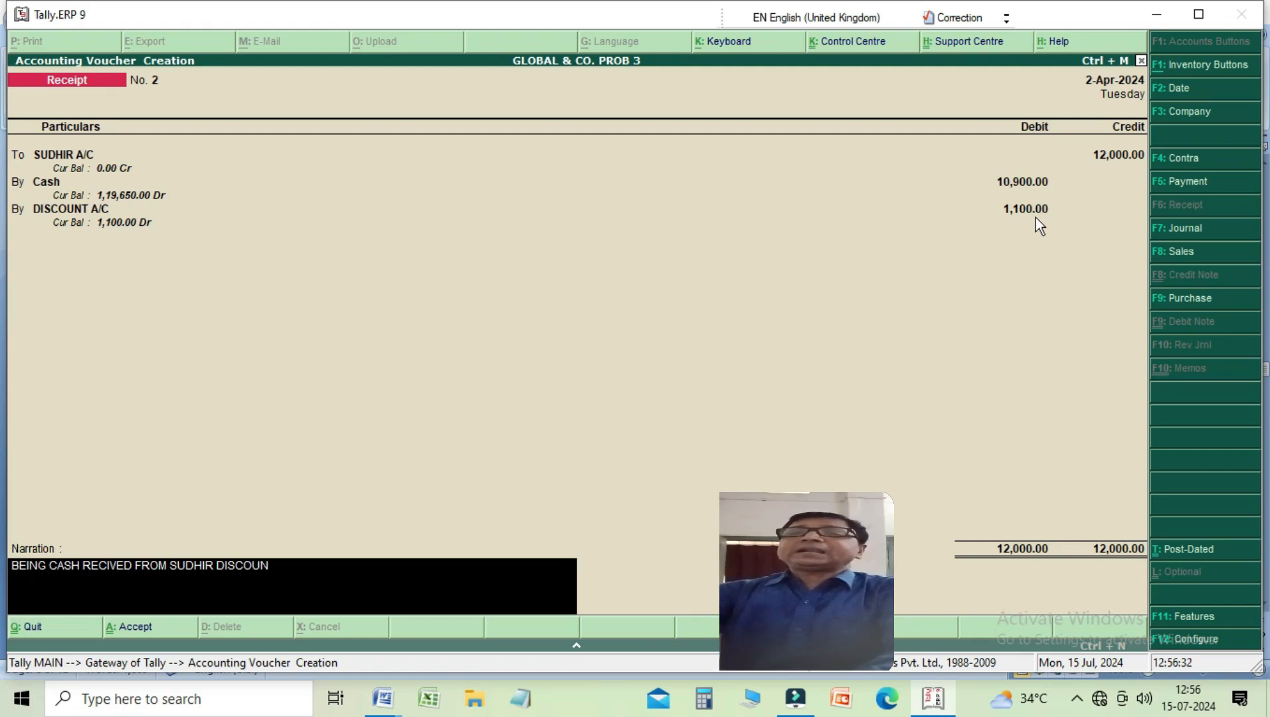
text(T ALL)
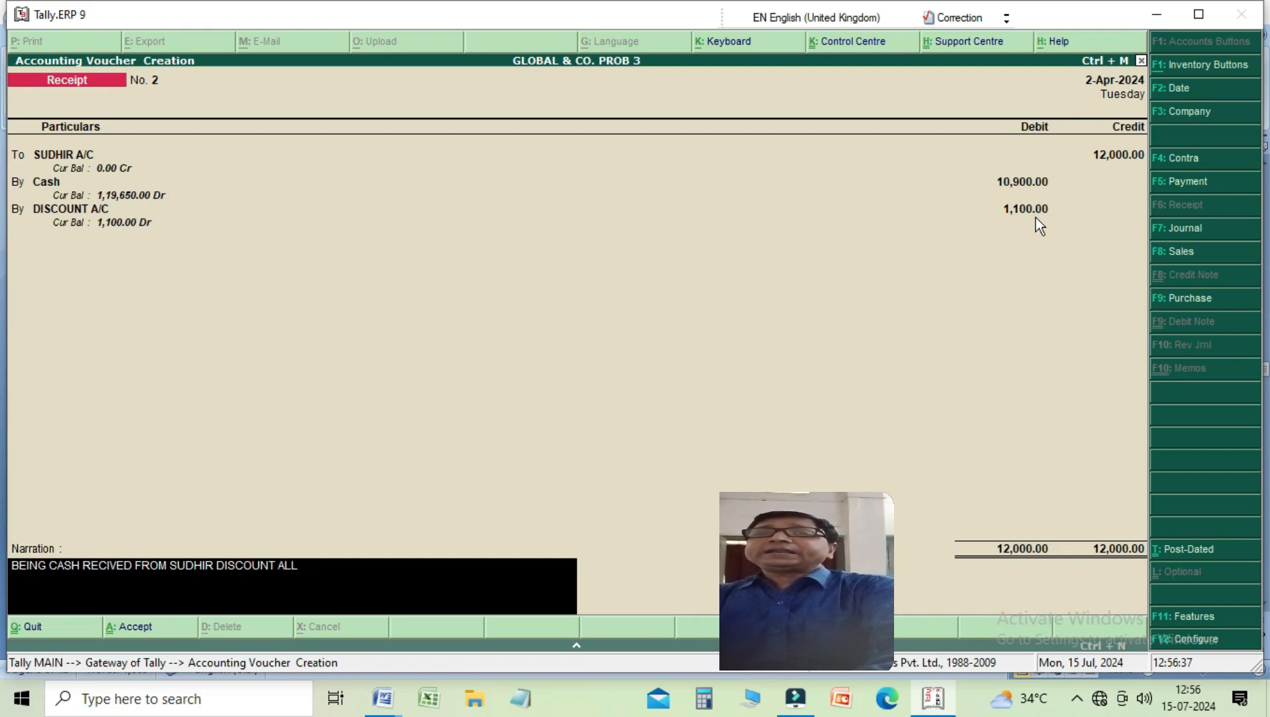
text(IWED)
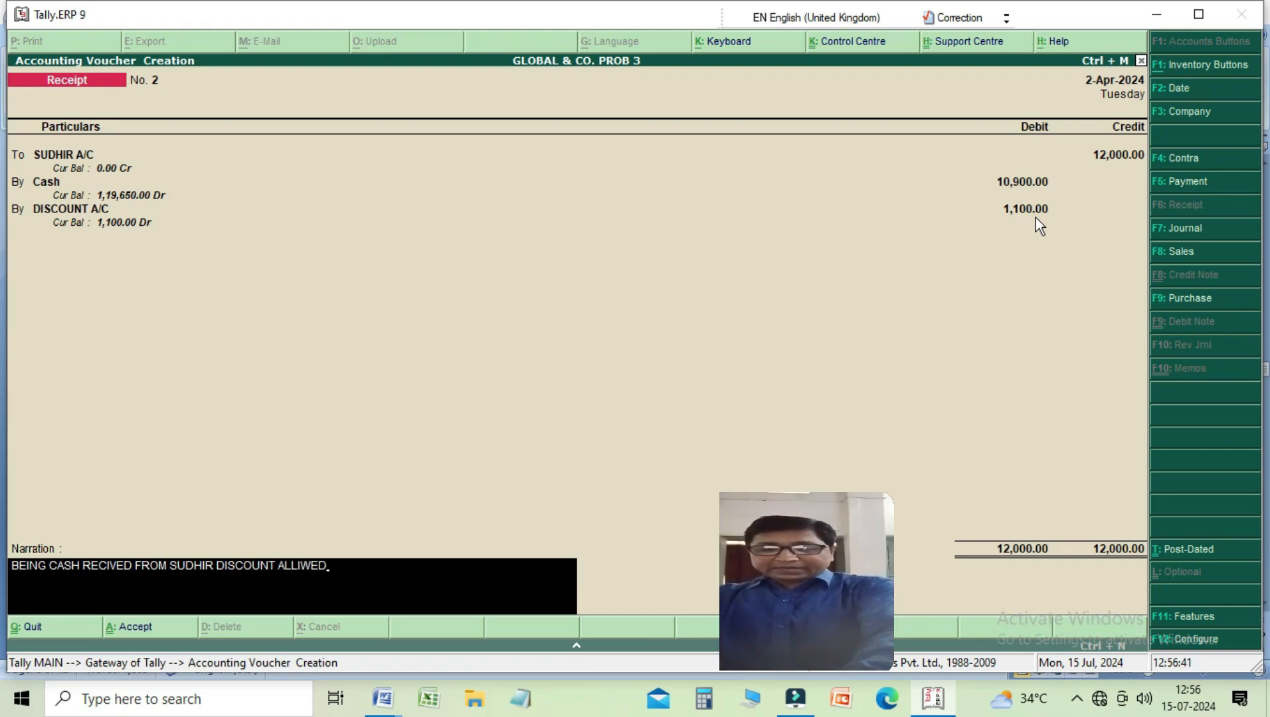
text(.HIM)
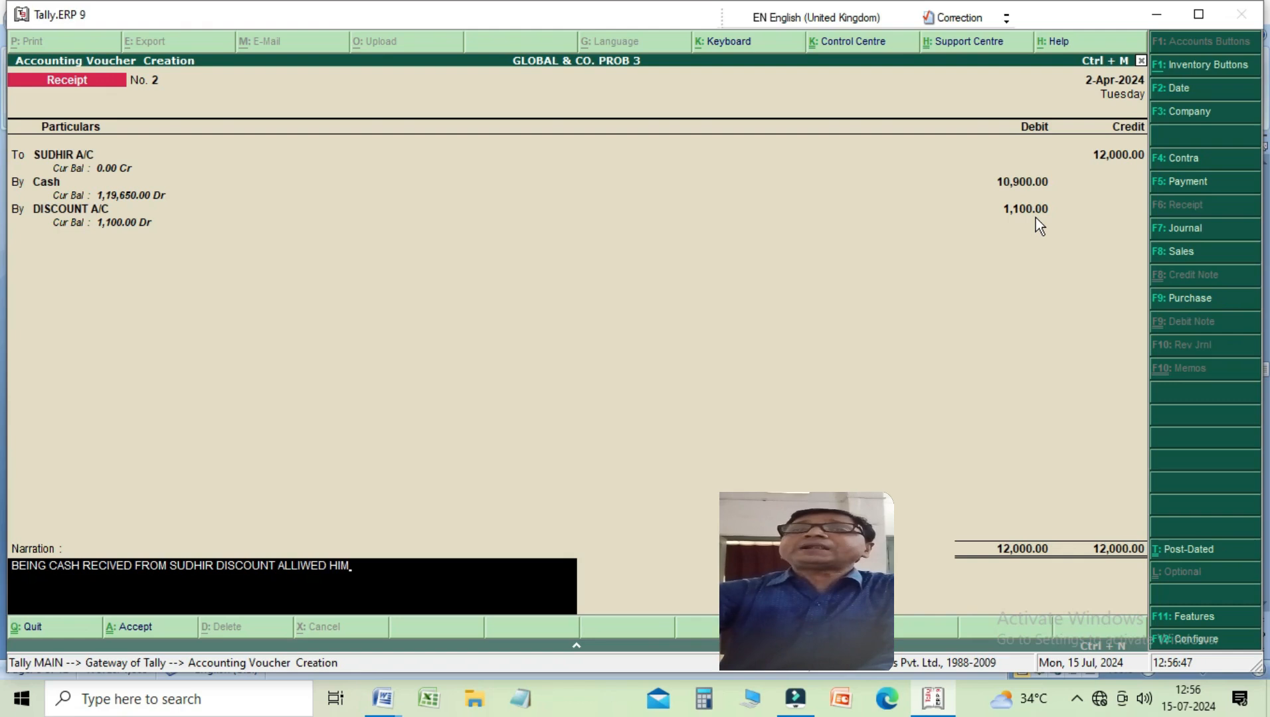
key(Return)
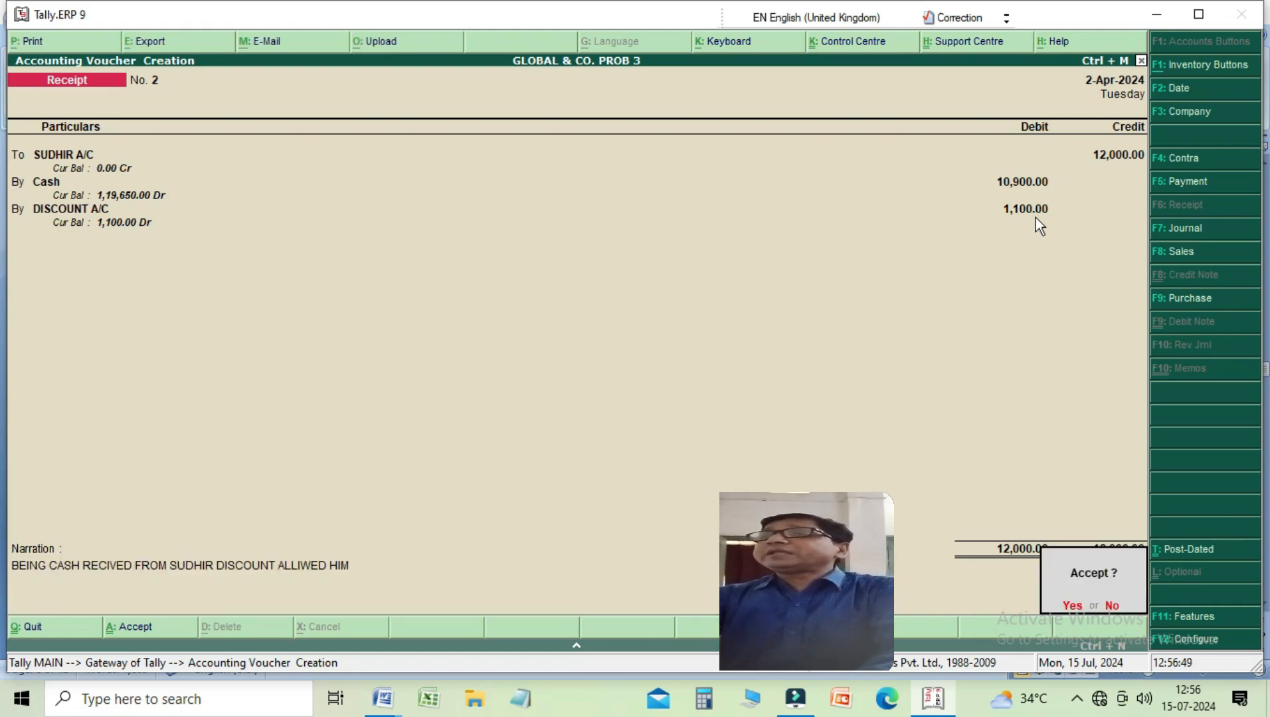
key(Return)
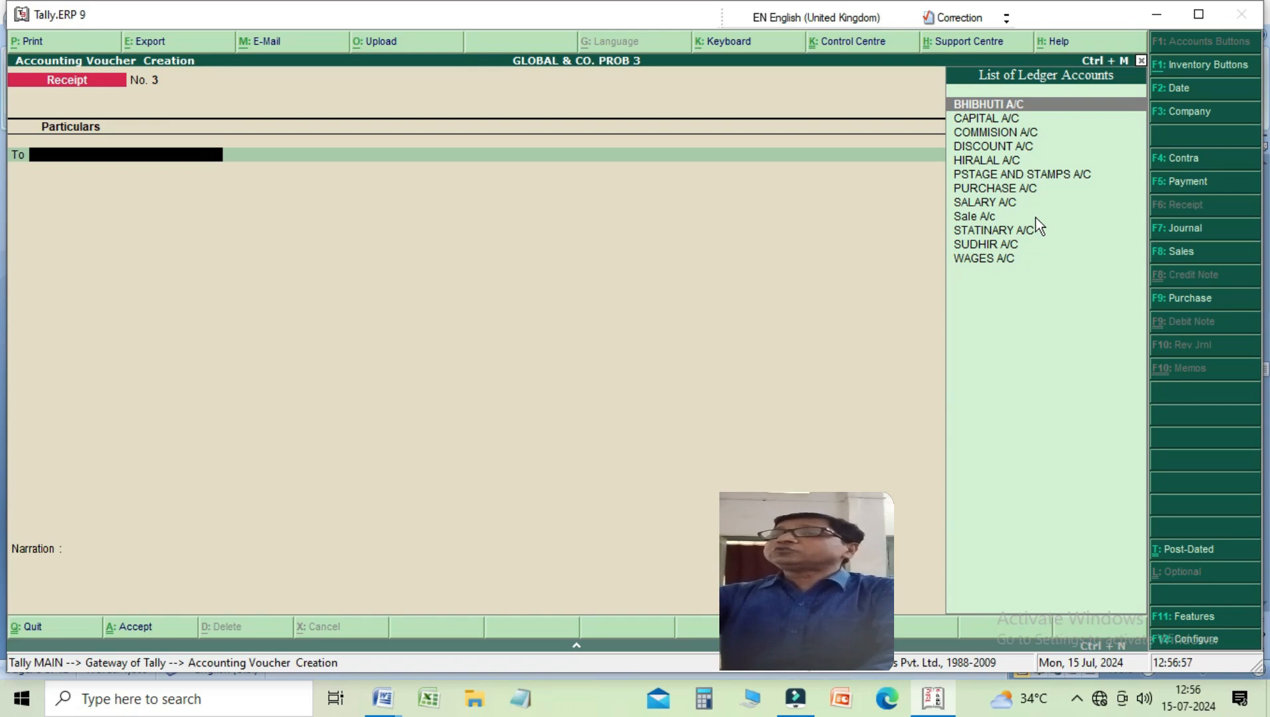
Start payment voucher 3 and debit WAGES A/C with 1,100
key(F5)
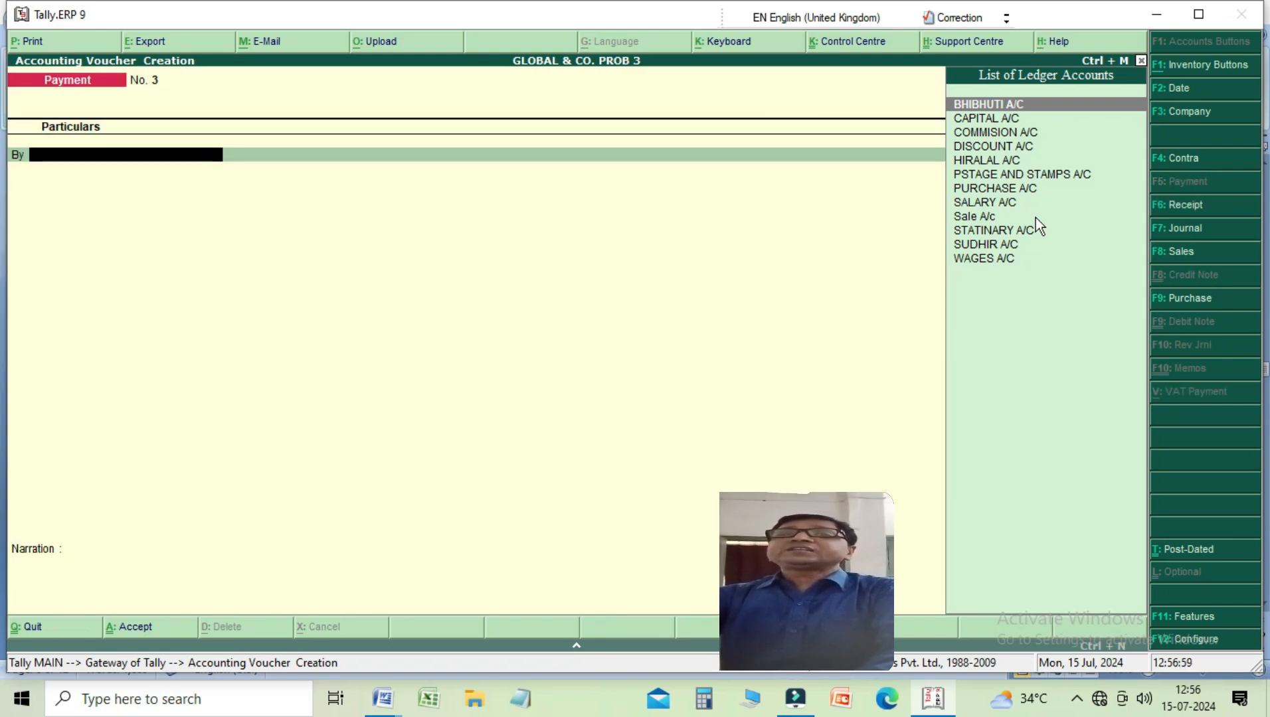
key(Down)
key(Down)
key(Down)
key(Down)
key(Down)
key(Down)
key(Down)
key(Down)
key(Down)
key(Down)
key(Down)
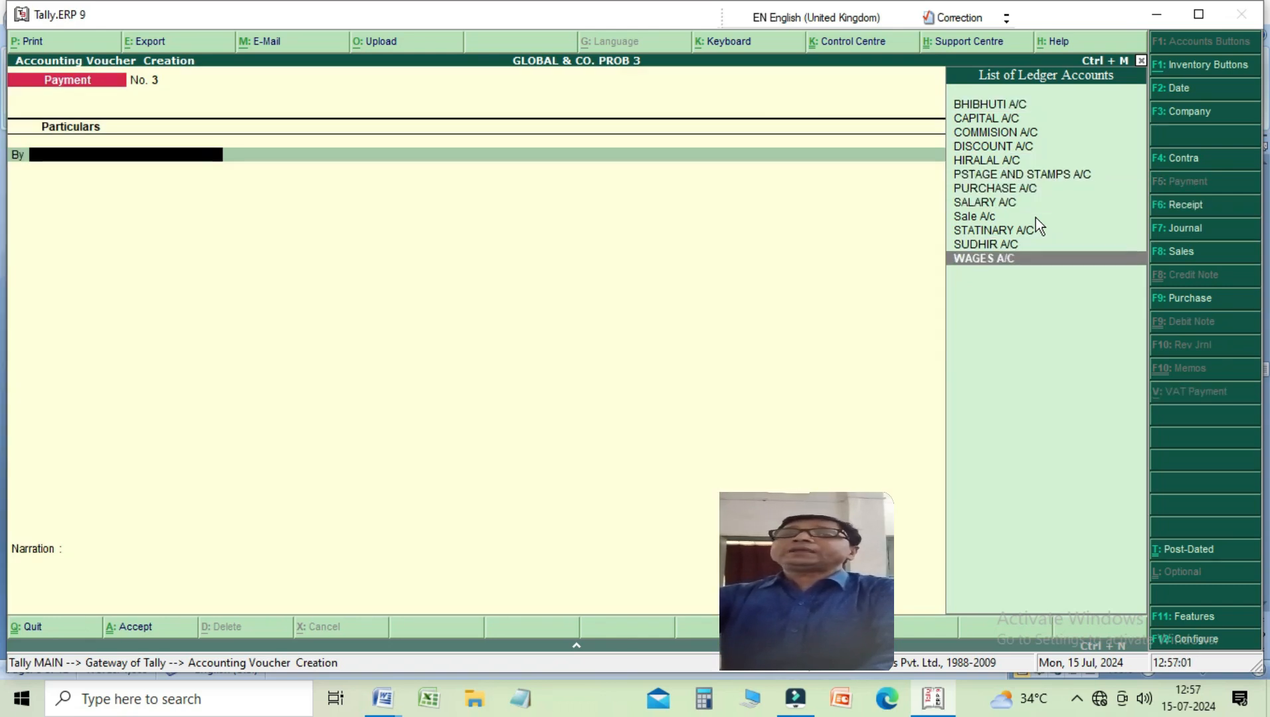
key(Return)
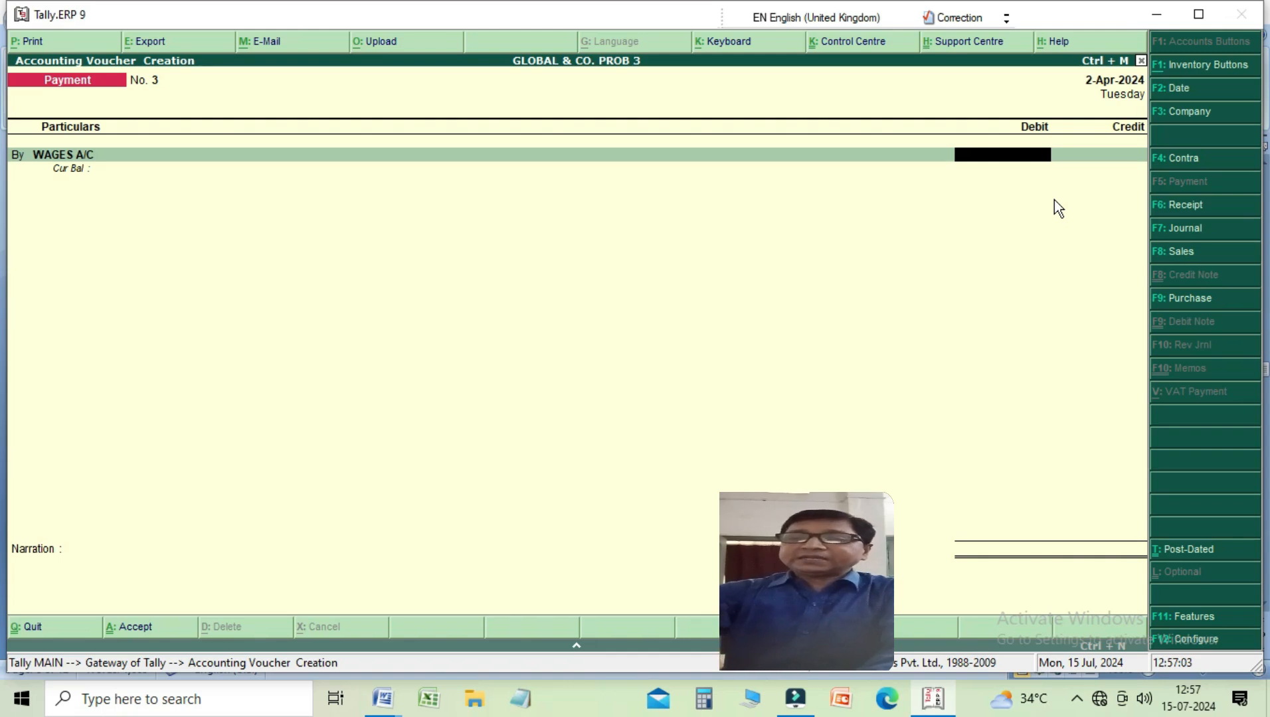
text(1100)
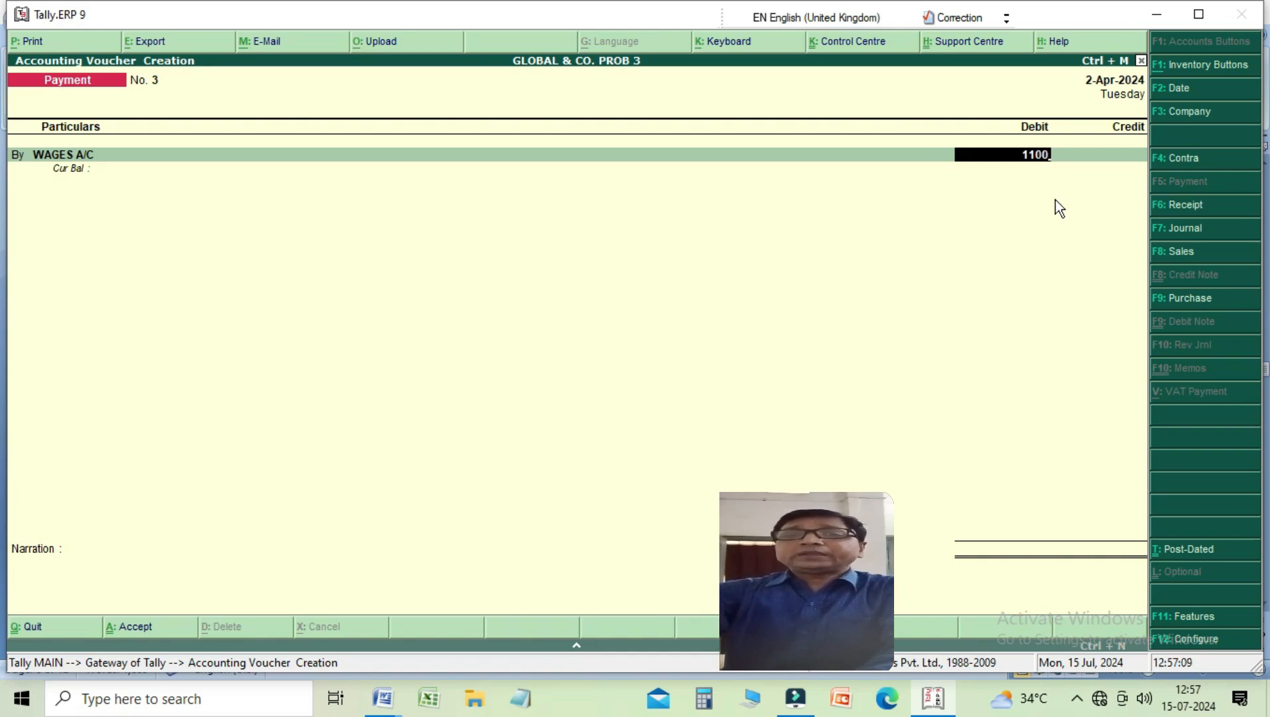
key(Return)
Credit Cash with 1,100 as the balancing entry of the wages payment
key(Return)
key(Down)
key(Down)
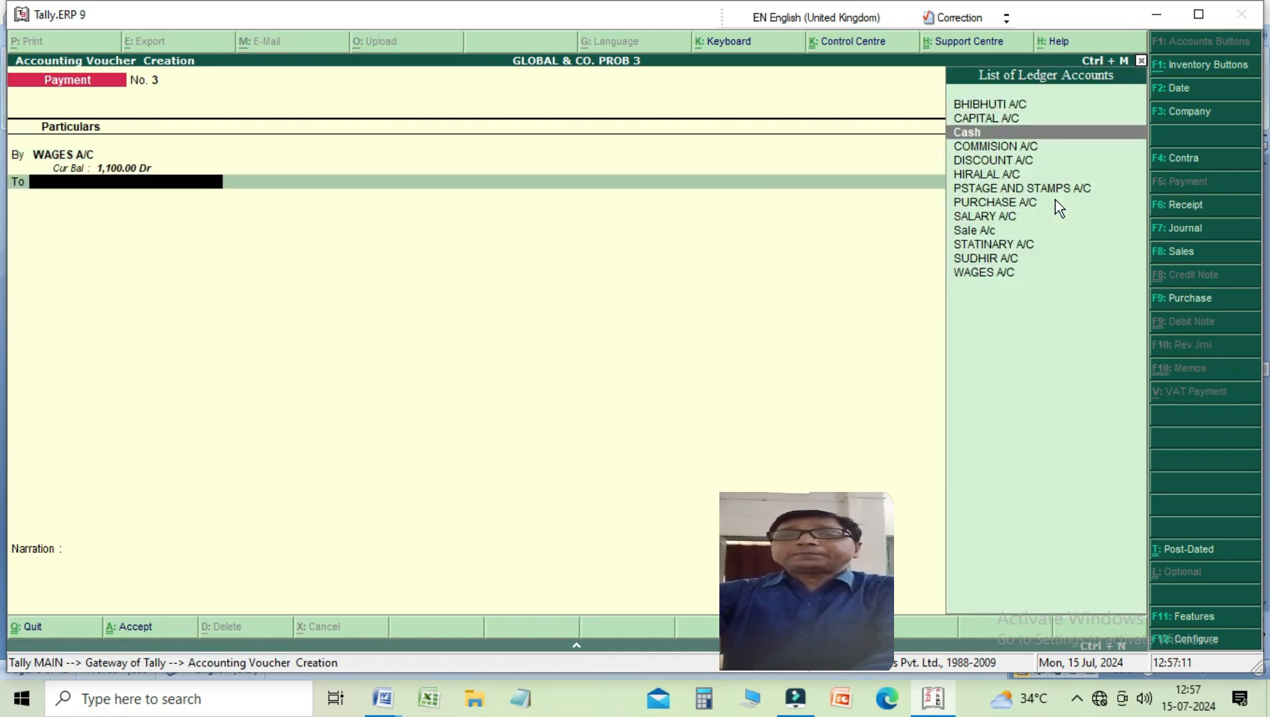
key(Return)
key(Return)
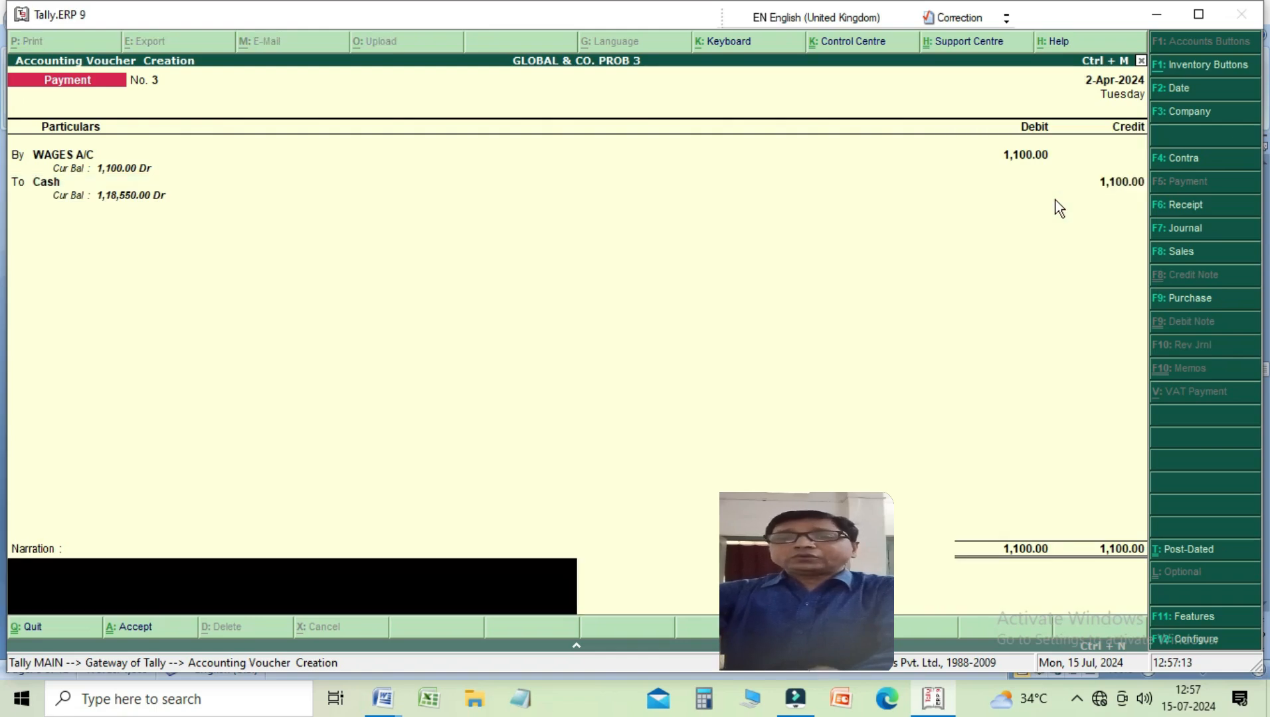
Enter the narration "BEING PAID WAGES" and save payment voucher 3
text(BEIN)
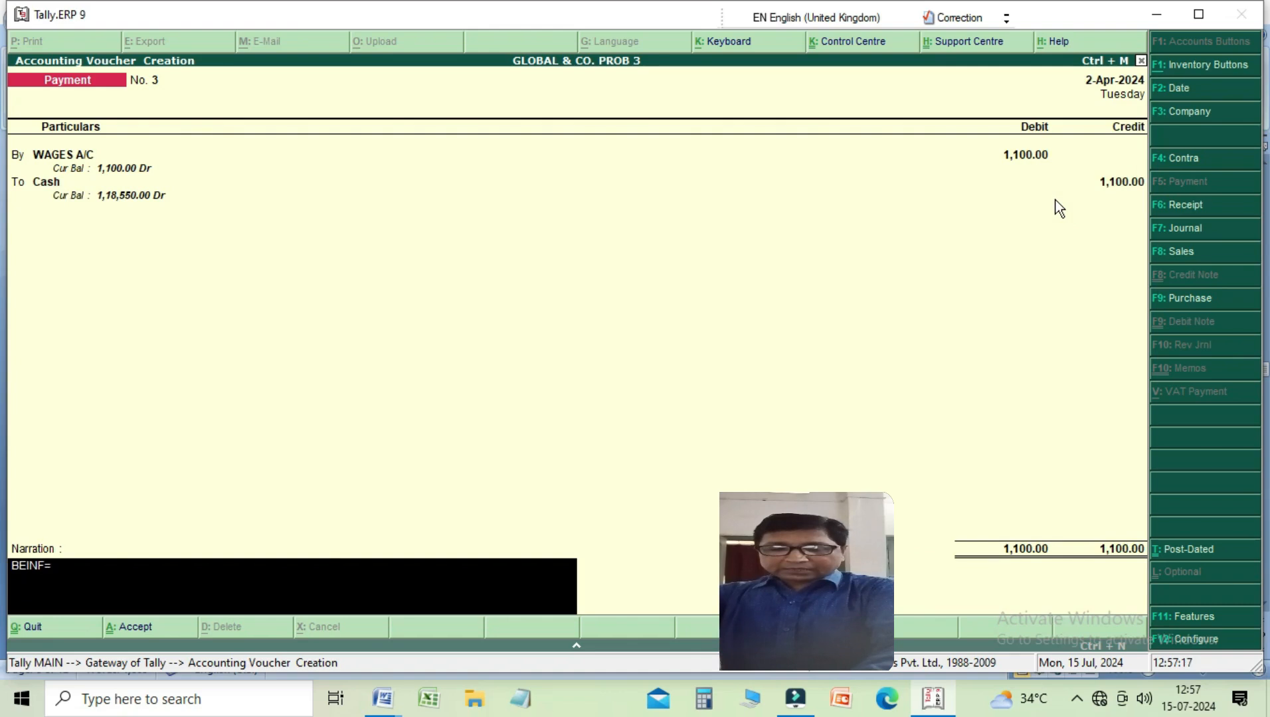
text(G PAIS)
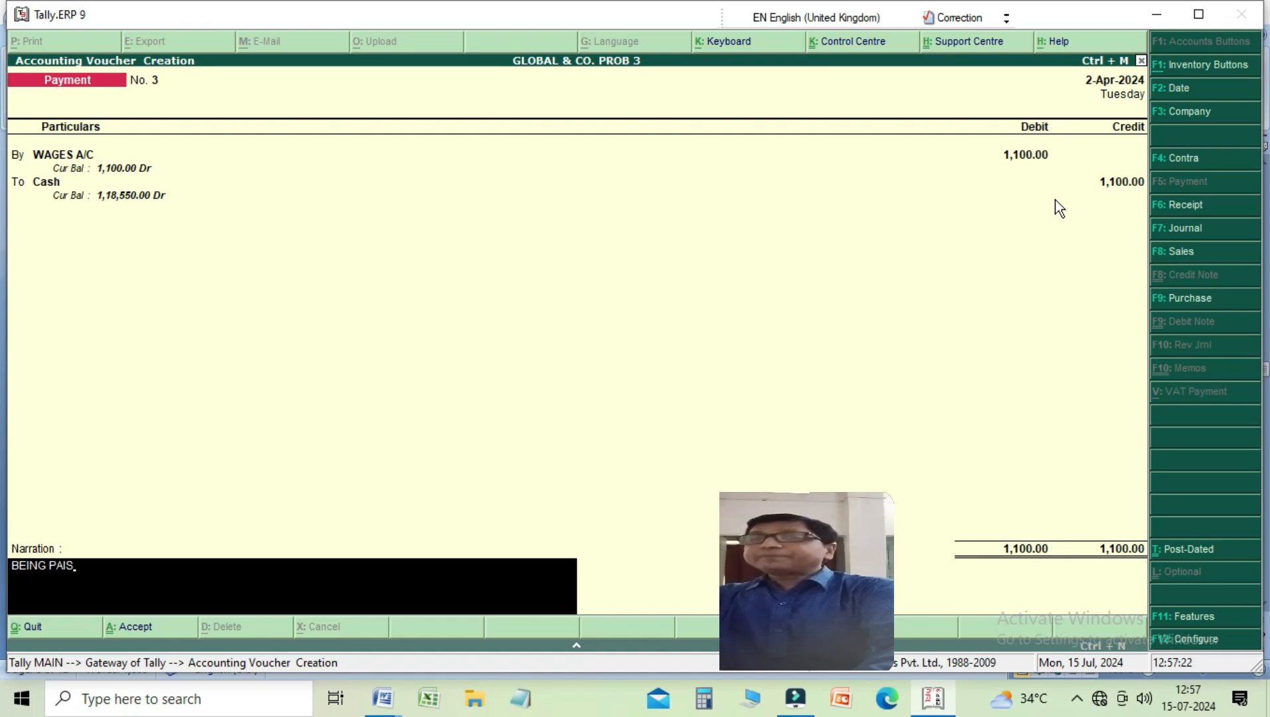
key(BackSpace)
text(D WAGES)
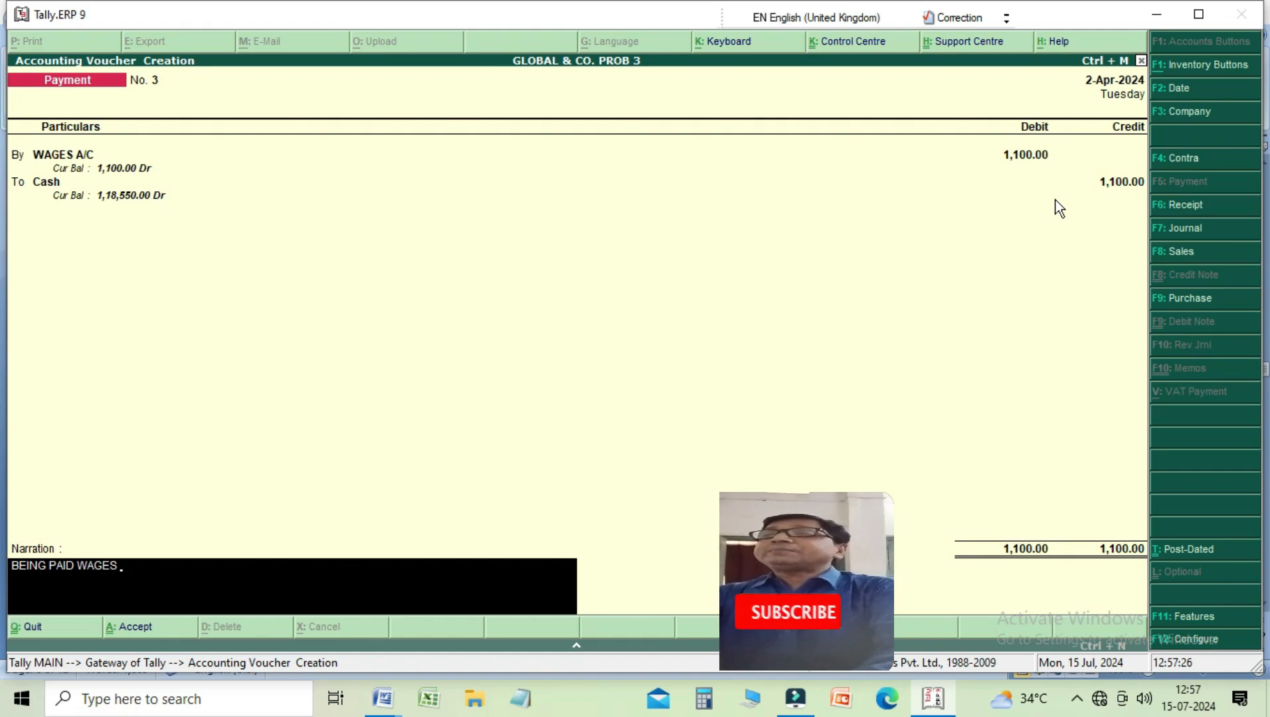
key(Return)
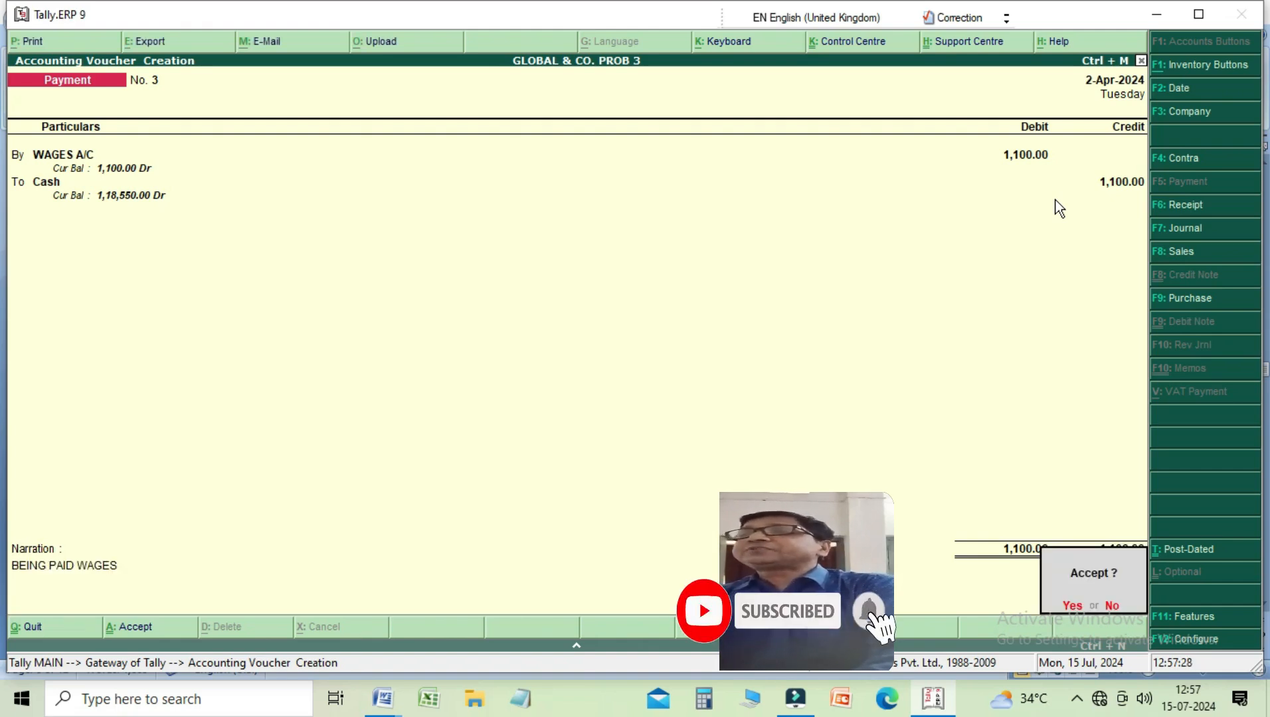
key(Return)
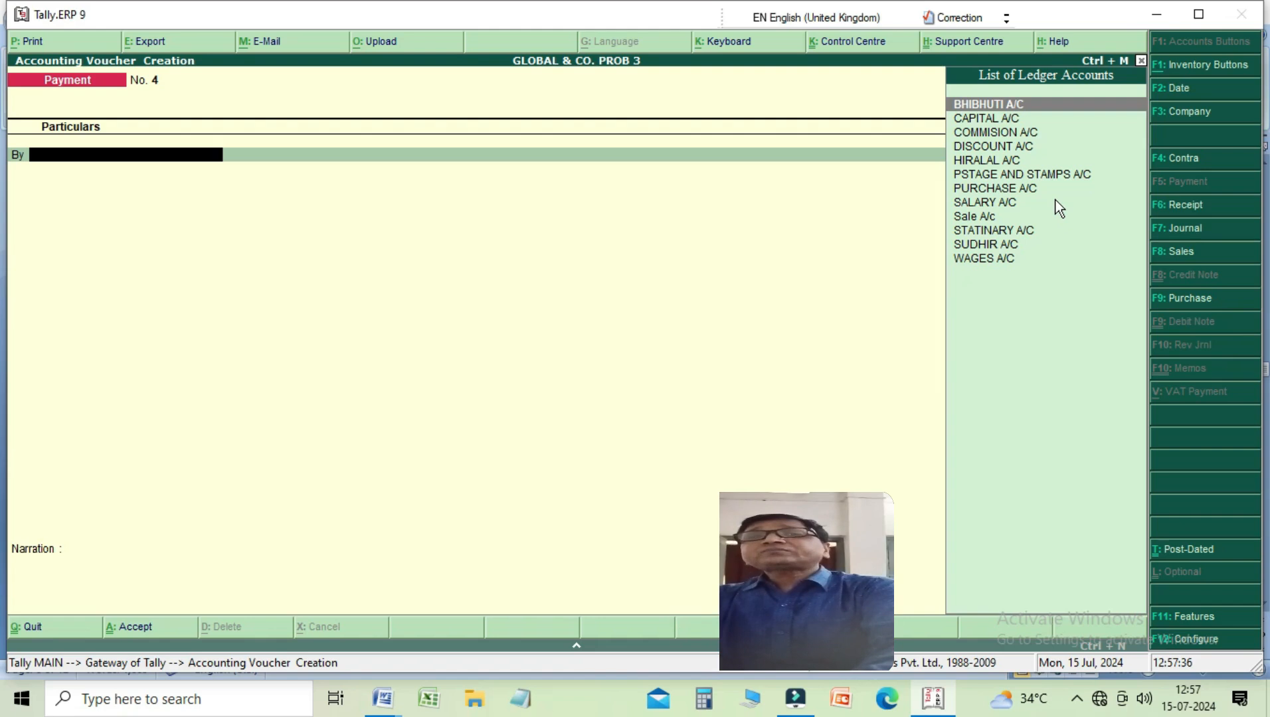
Start receipt voucher 3 and credit COMMISION A/C with 1,200
click(1213, 205)
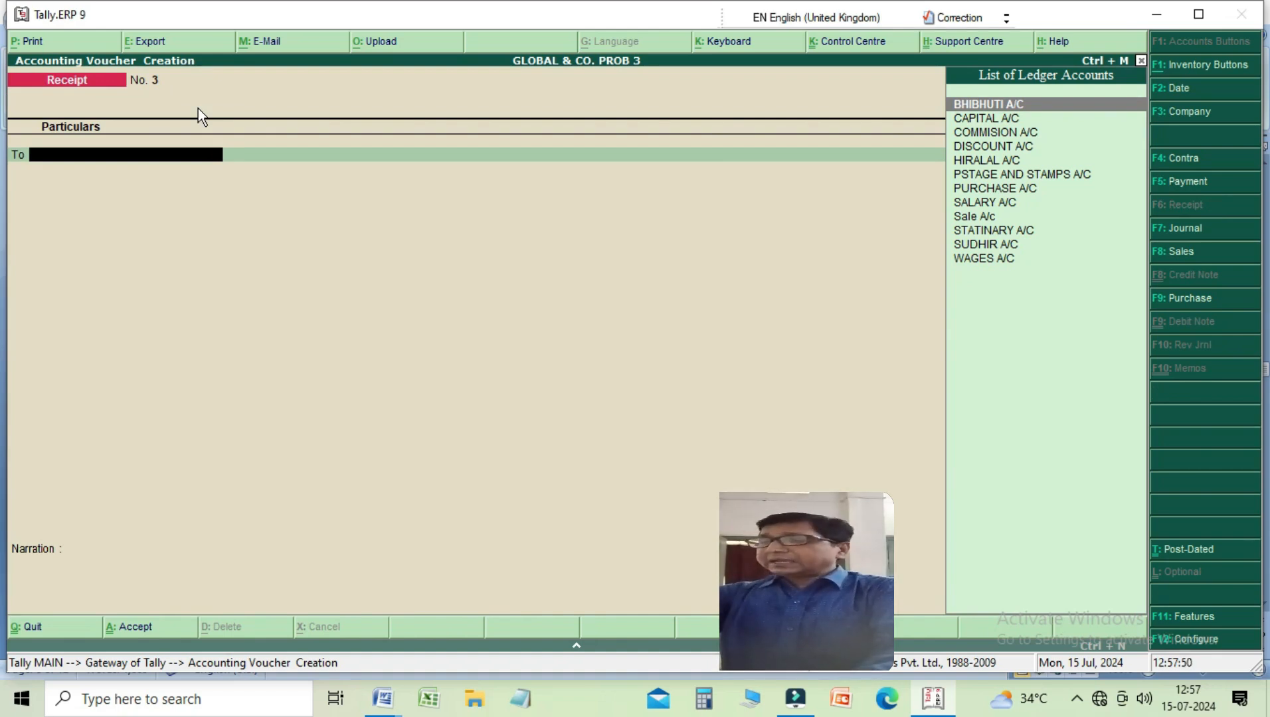
key(Down)
key(Down)
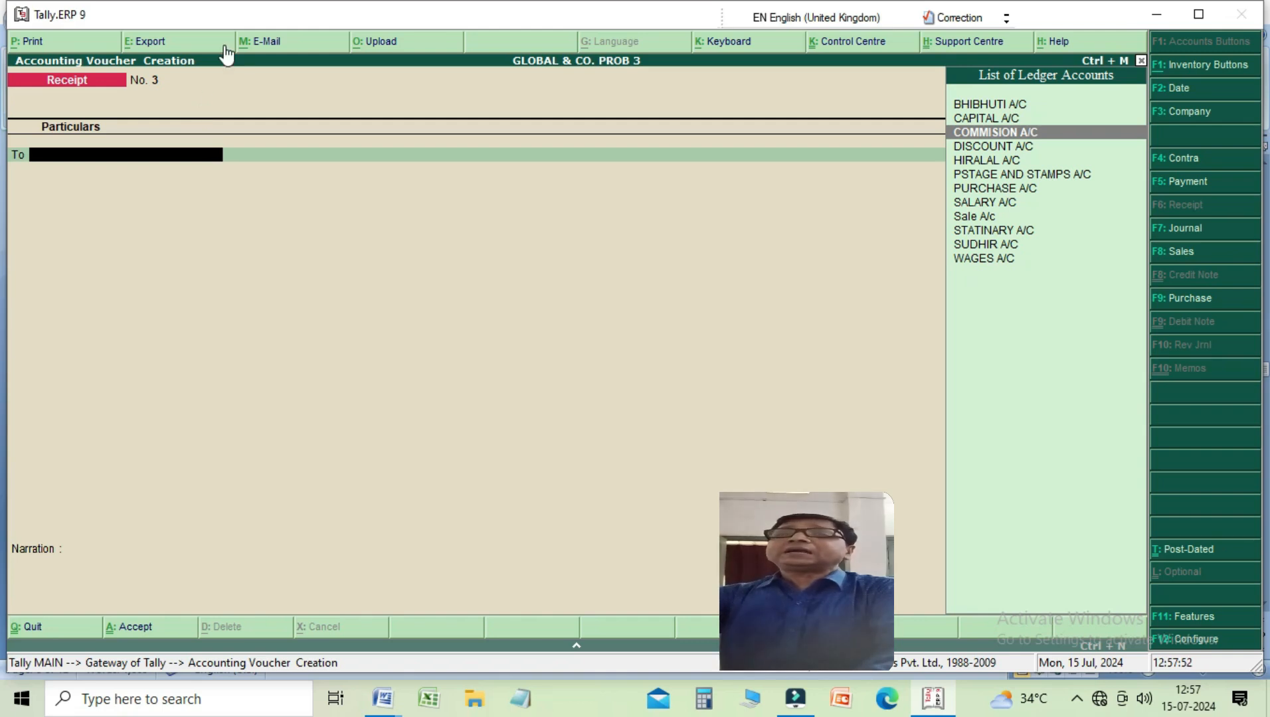
key(Return)
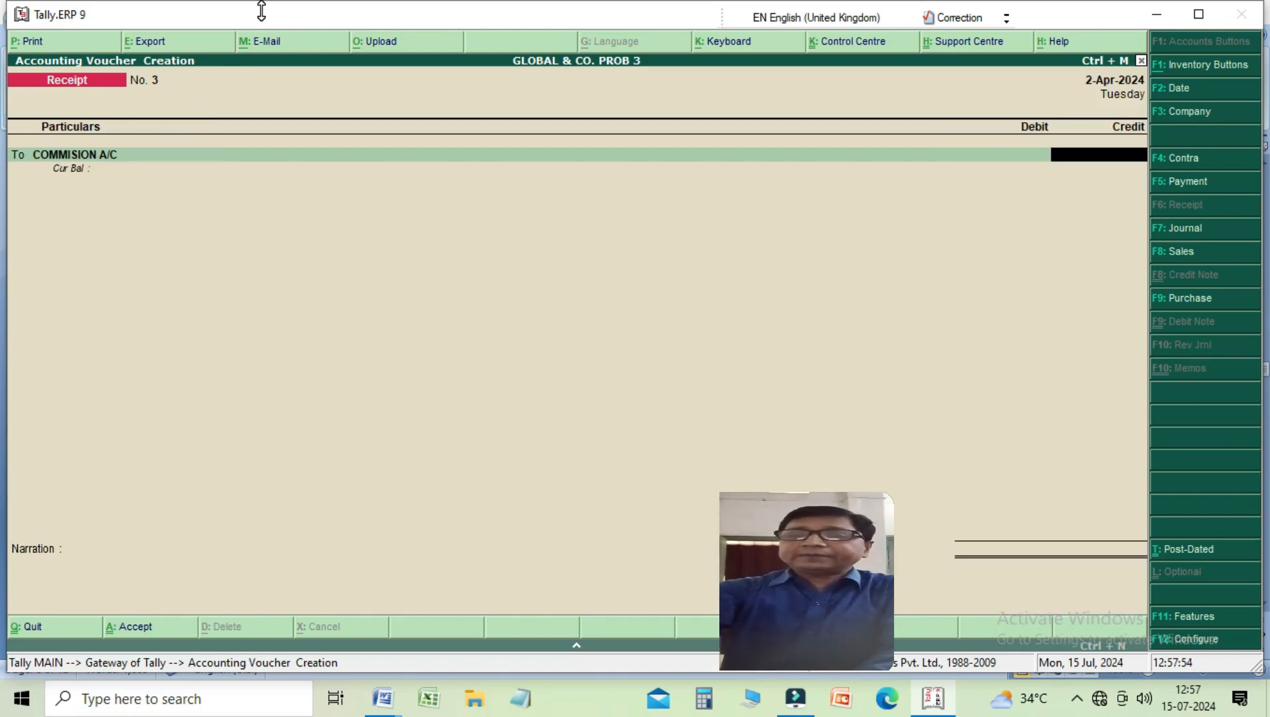
text(1)
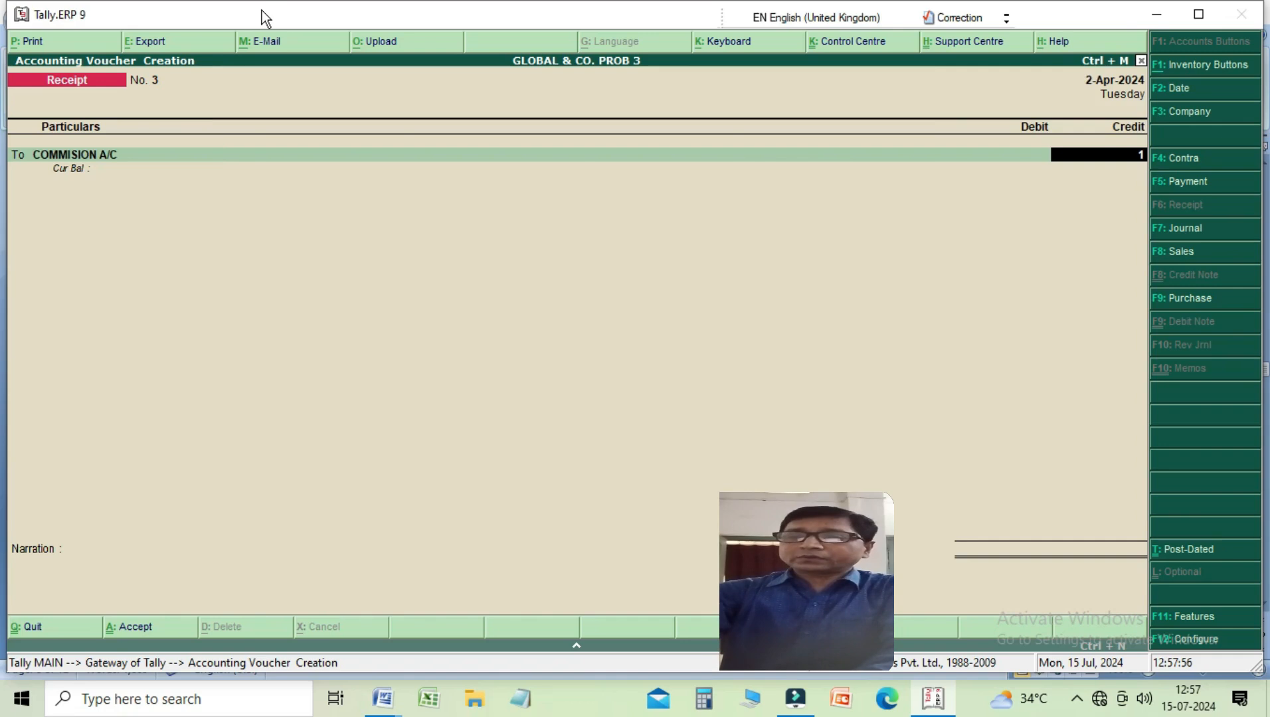
text(200)
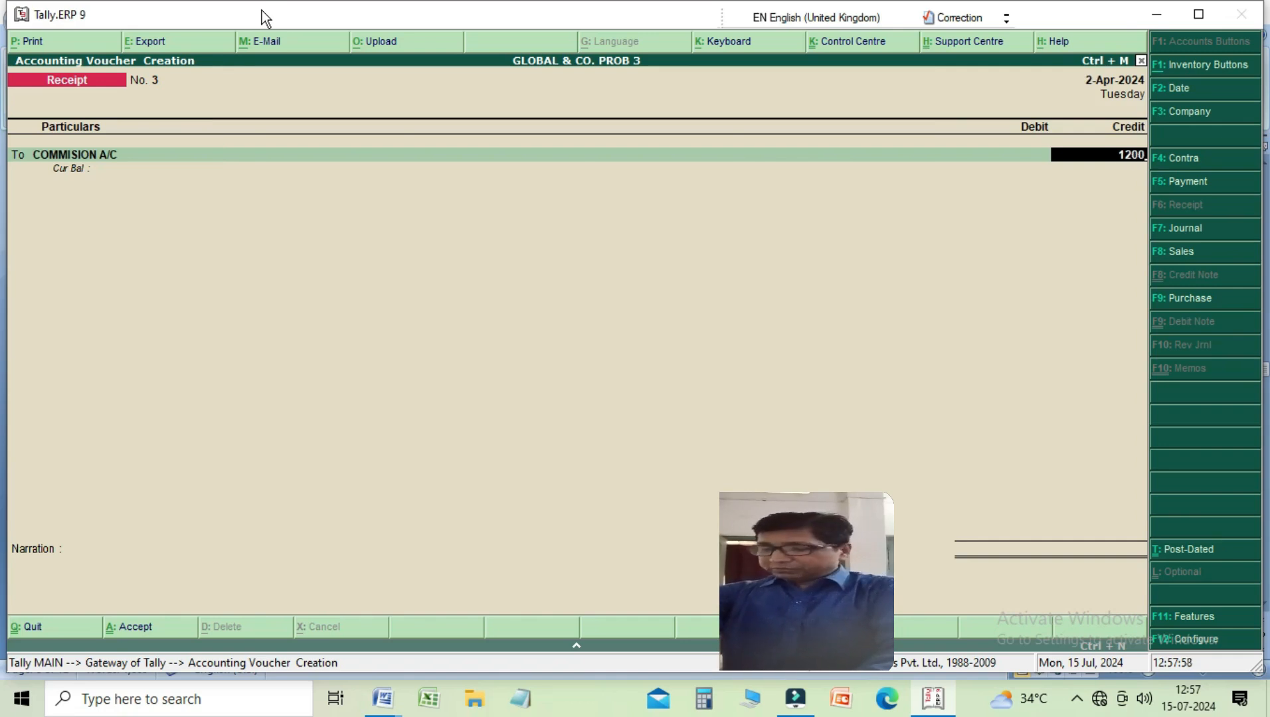
key(Return)
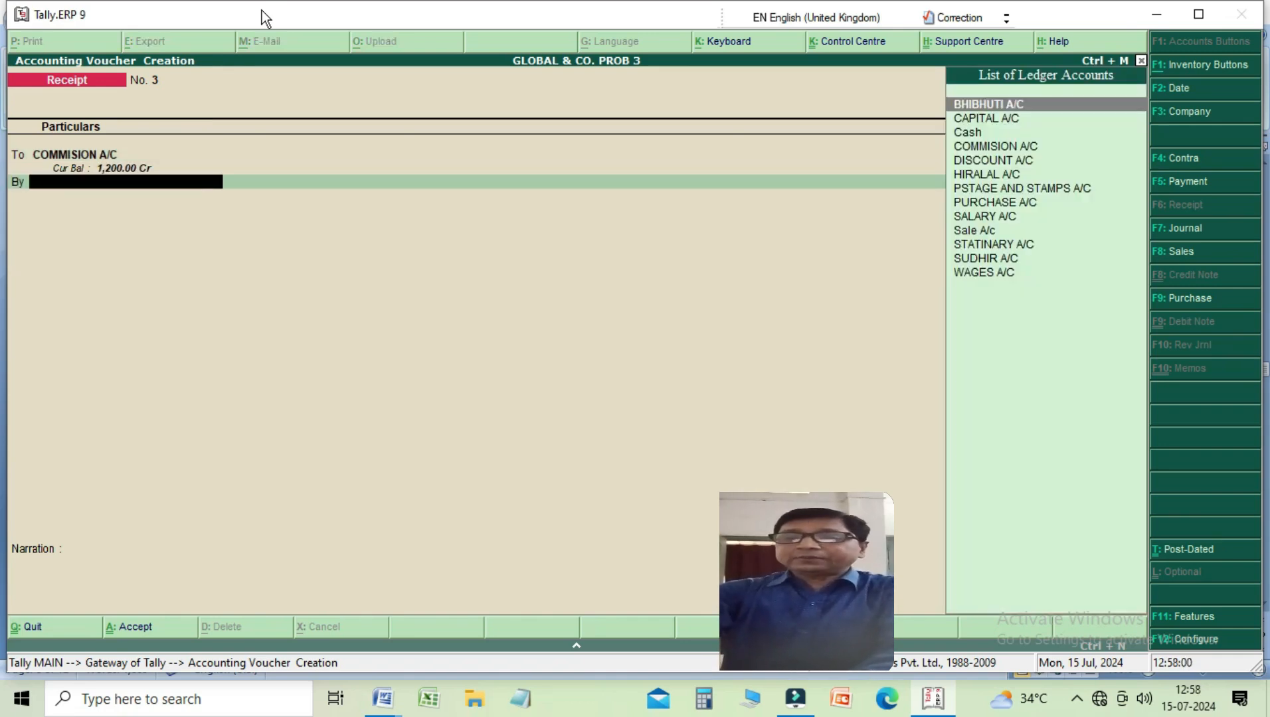
Debit Cash with 1,200 as the balancing entry of the commission receipt
key(Down)
key(Down)
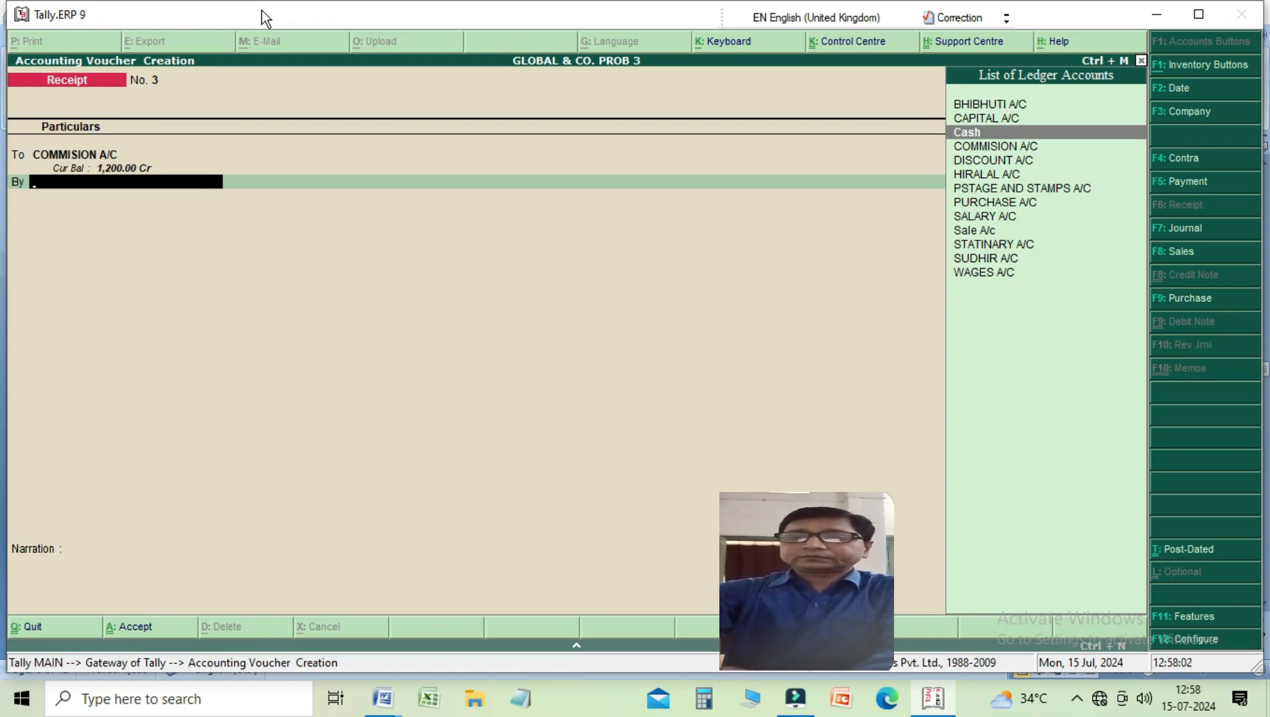
key(Return)
key(Return)
Enter the narration "BEING CASH RECEIVE FROM" followed by the payer's name, and save the commission receipt voucher
text(BW)
key(BackSpace)
text(E)
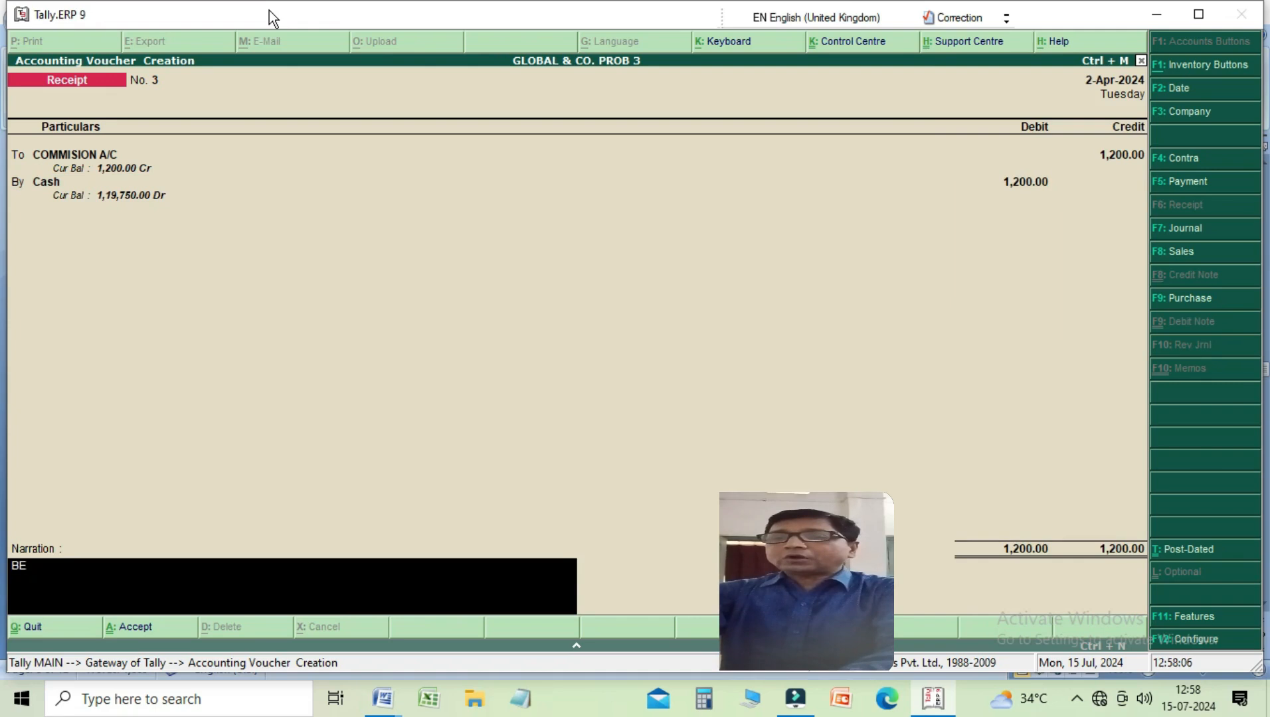
text(ING)
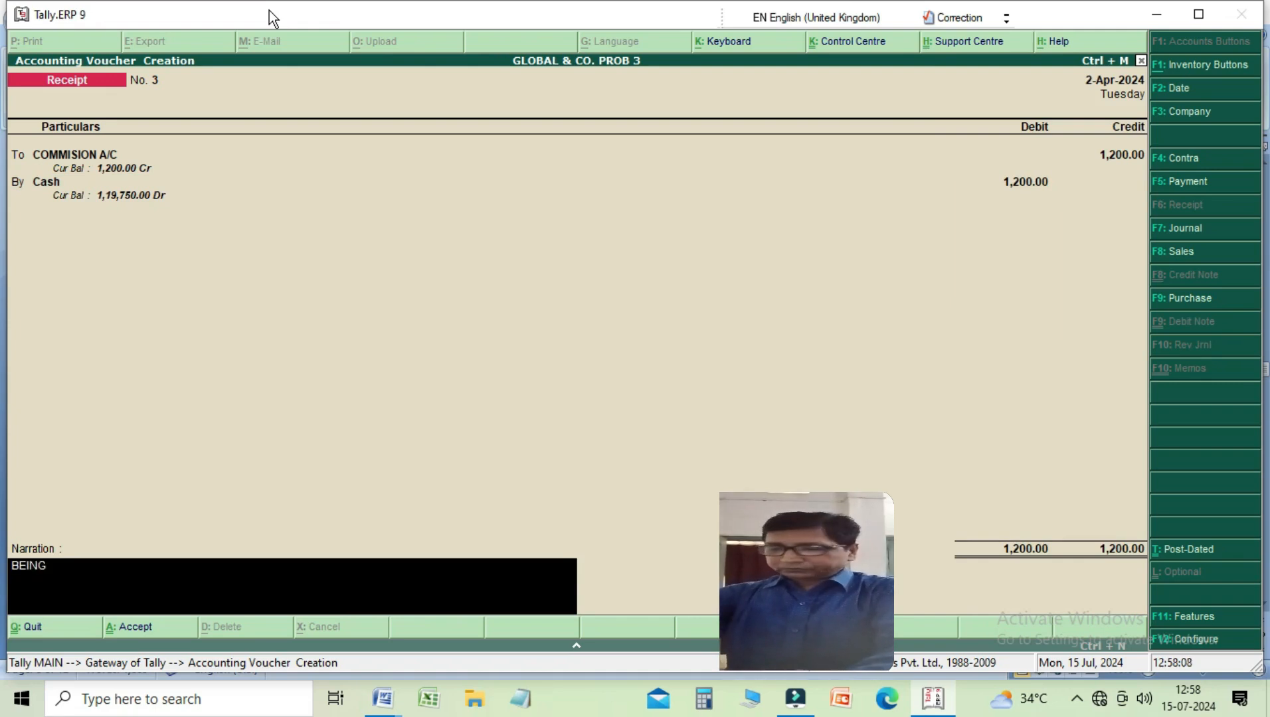
text( CASH RECEIV)
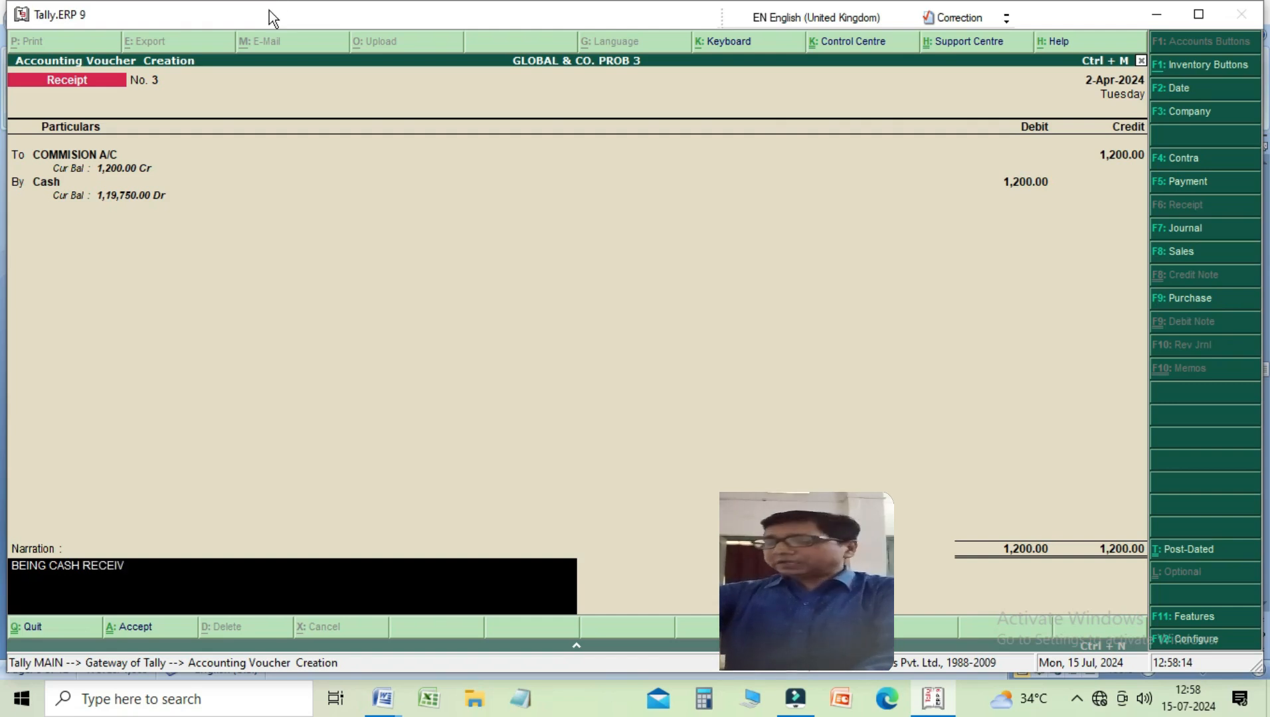
text(E FROM)
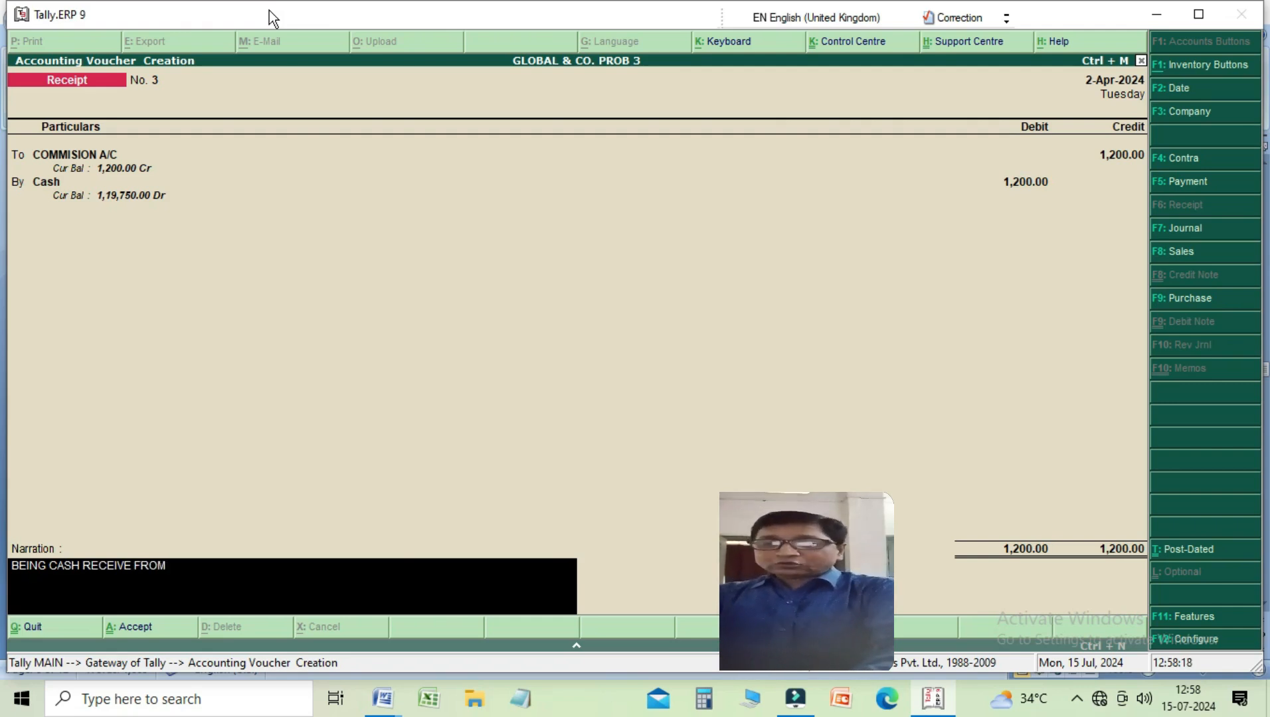
text( KISHAN CHABND)
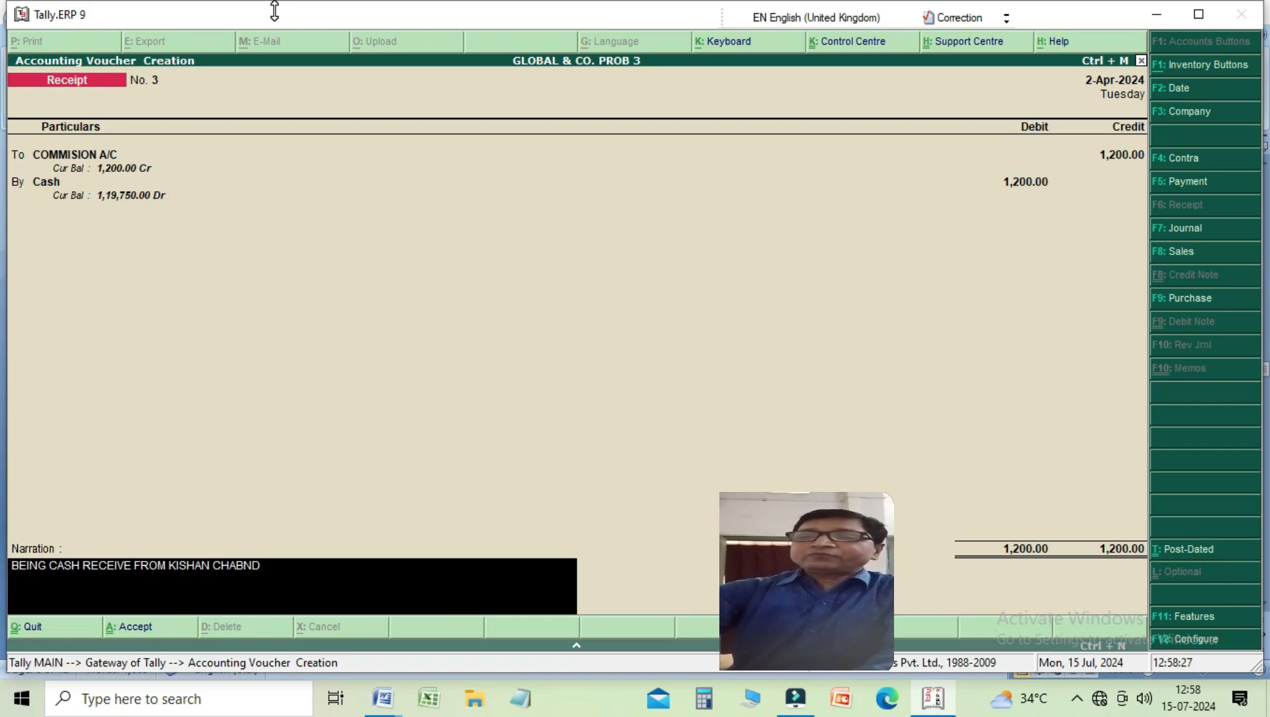
key(Return)
key(Return)
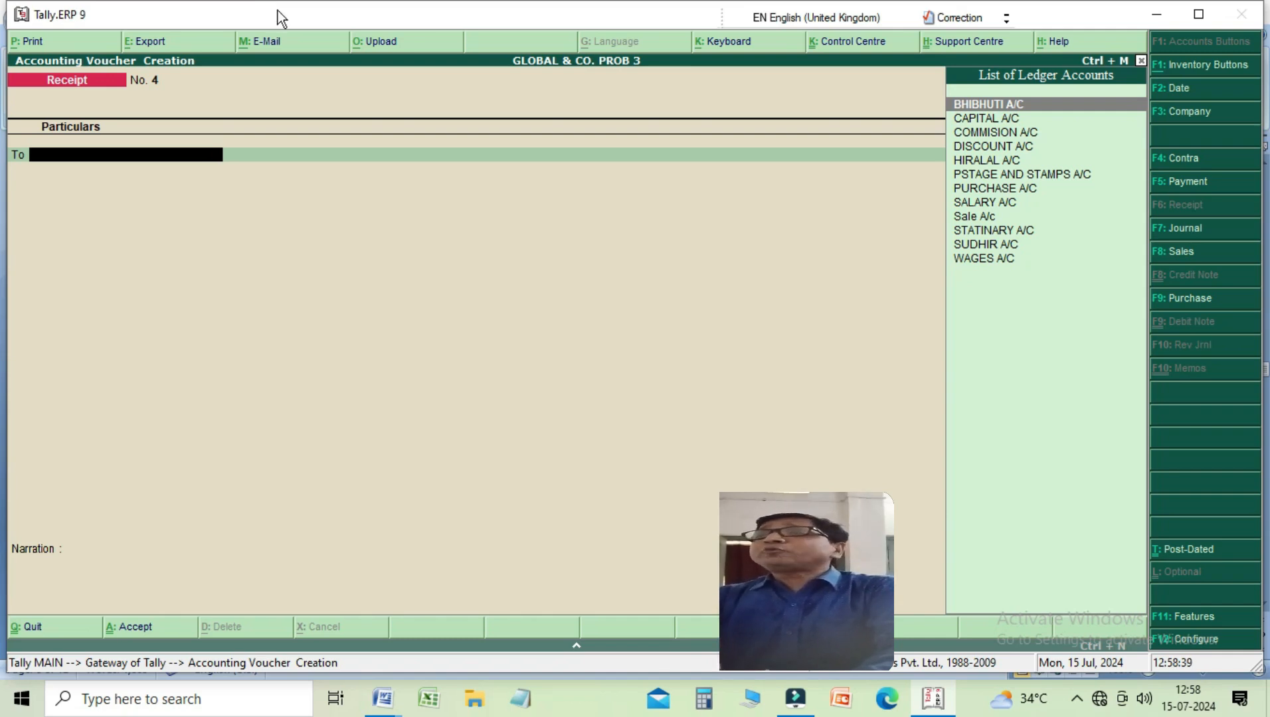
Start payment voucher 4 and debit SALARY A/C with 1,100
key(F5)
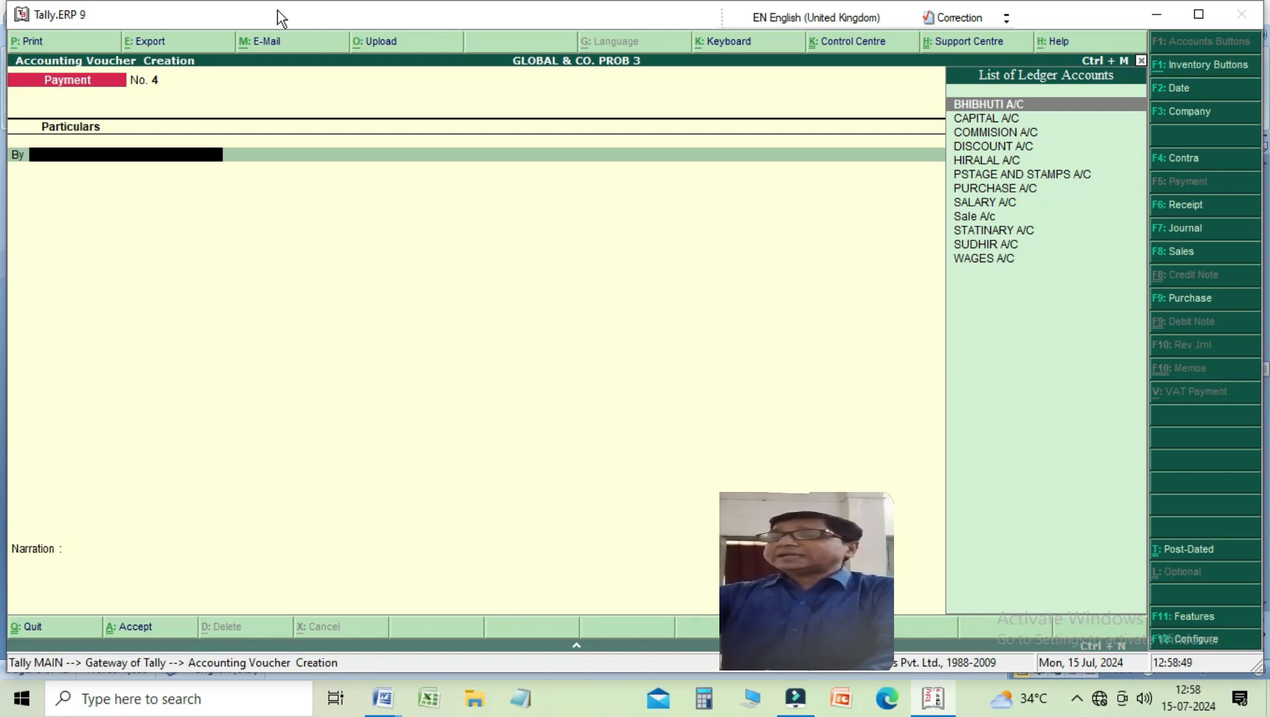
key(Down)
key(Down)
key(Down)
key(Down)
key(Down)
key(Down)
key(Down)
key(Down)
key(Up)
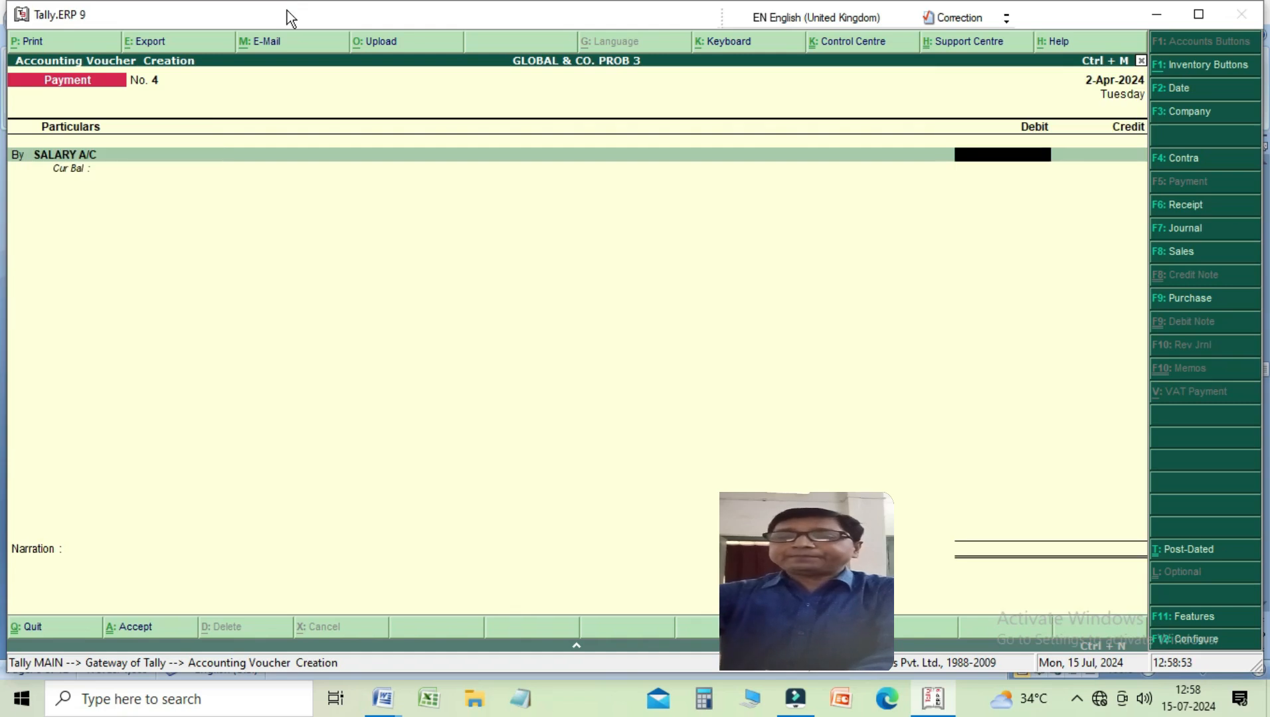
text(100)
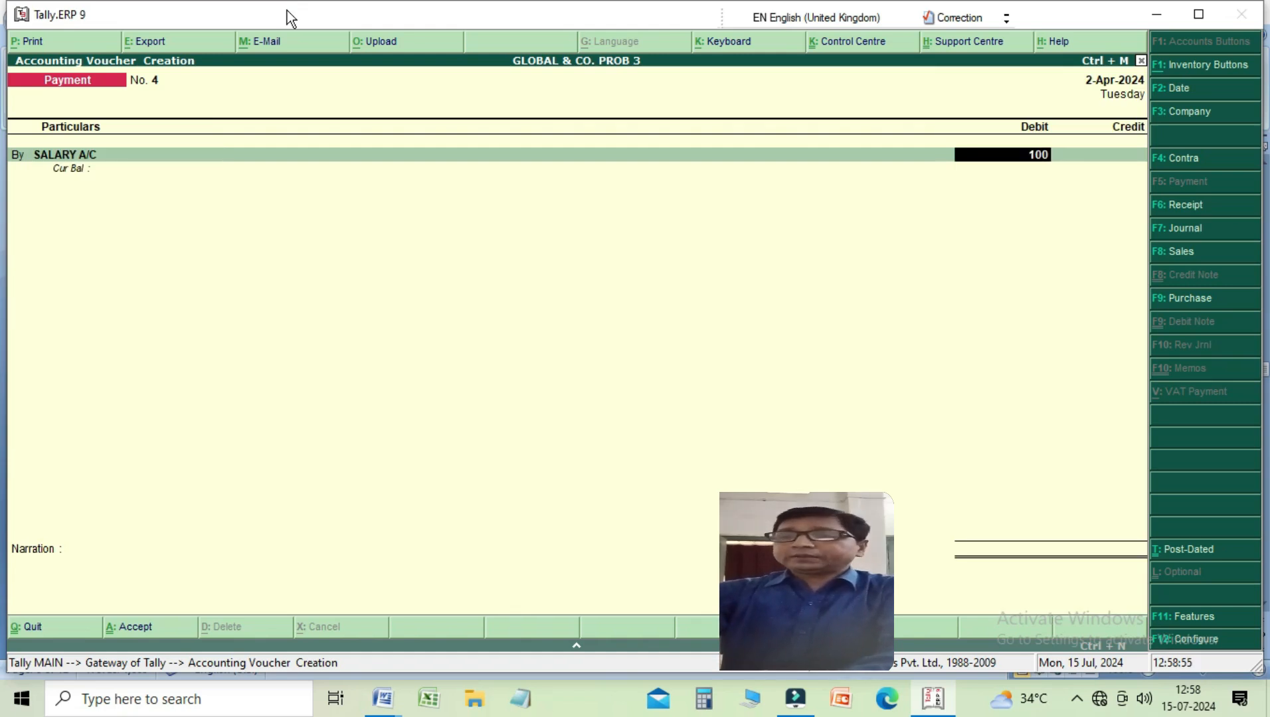
key(BackSpace)
key(BackSpace)
text(100)
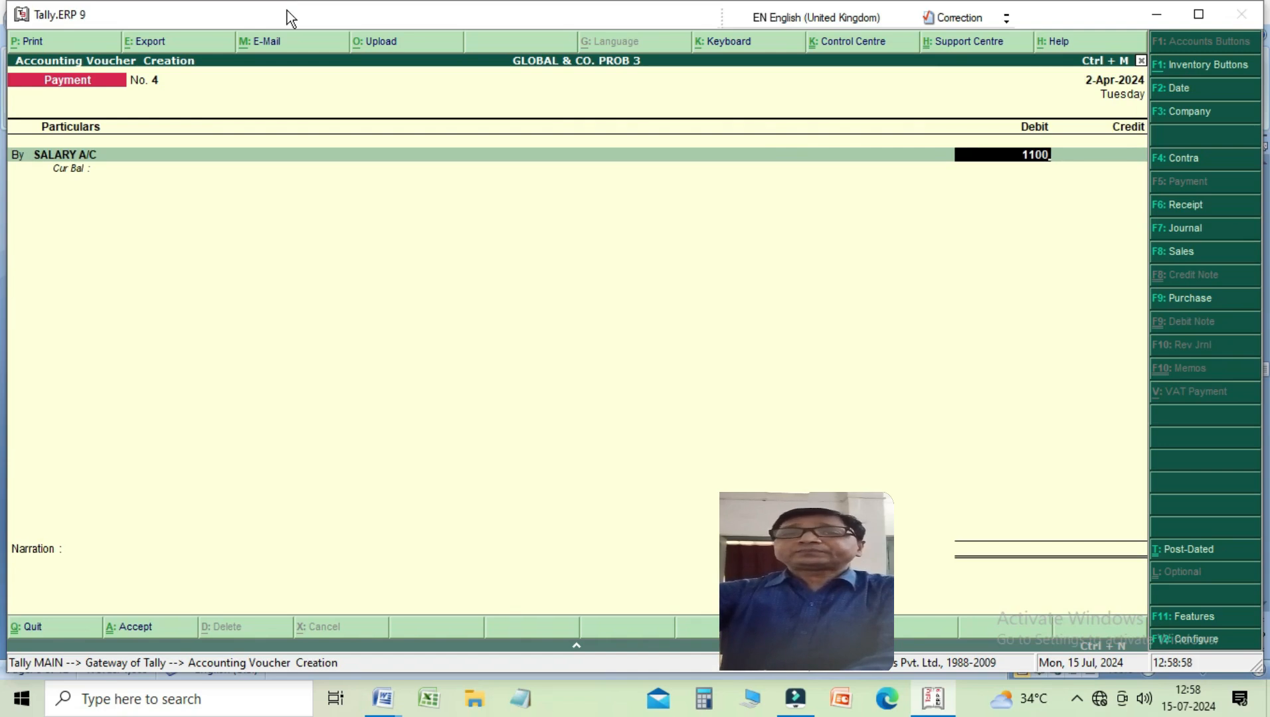
key(Return)
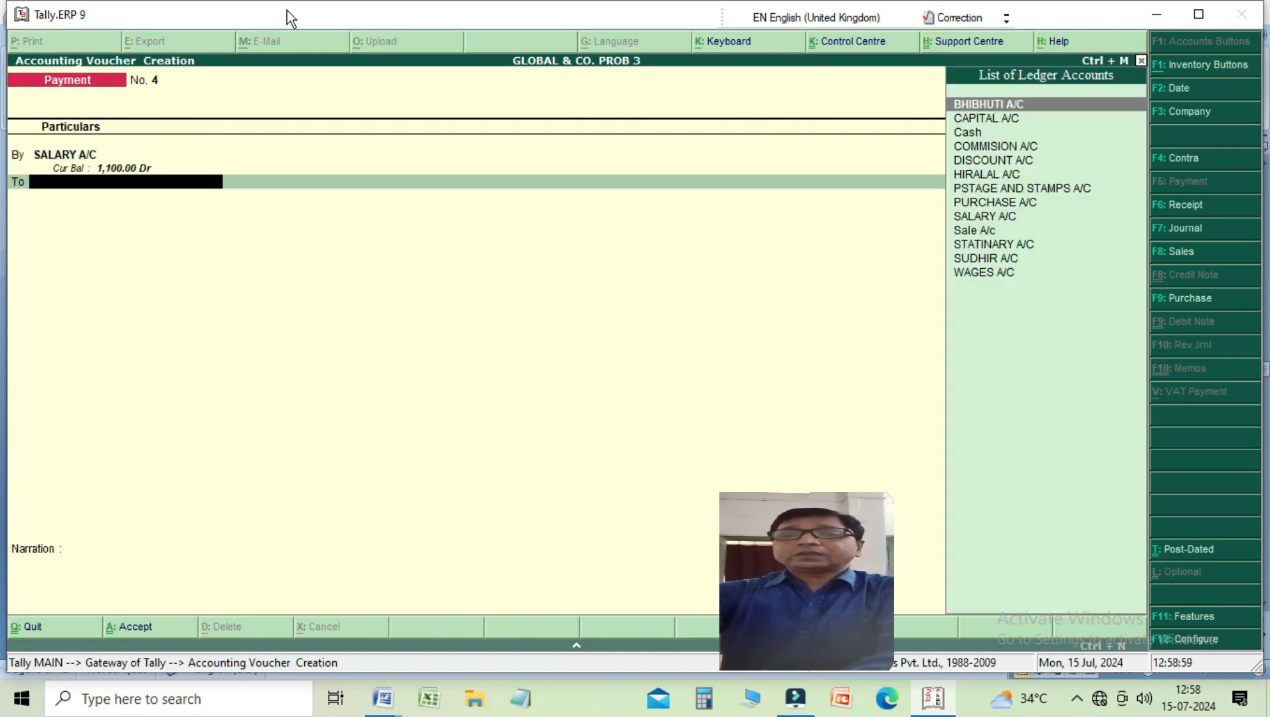
Credit Cash with 1,100 as the balancing entry of the salary payment
key(Down)
key(Down)
key(Return)
key(Return)
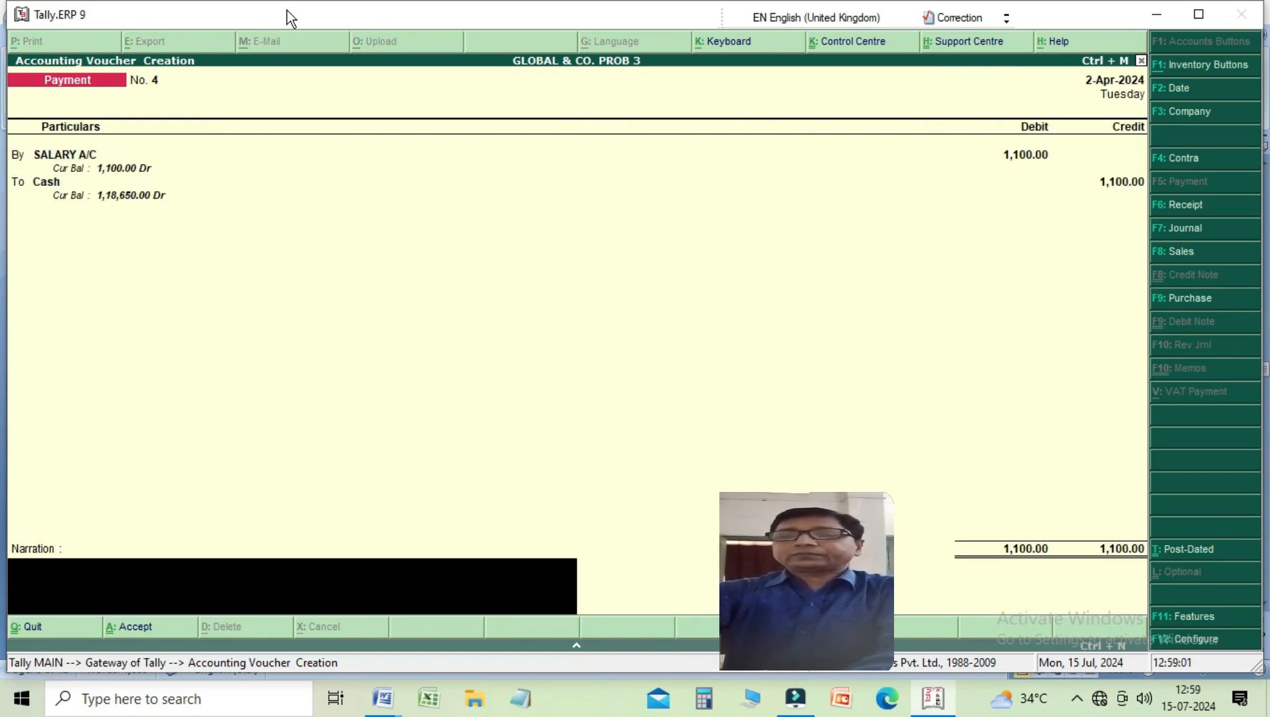
Enter the narration "BEING PAID SALARY" and save payment voucher 4
text(BEING)
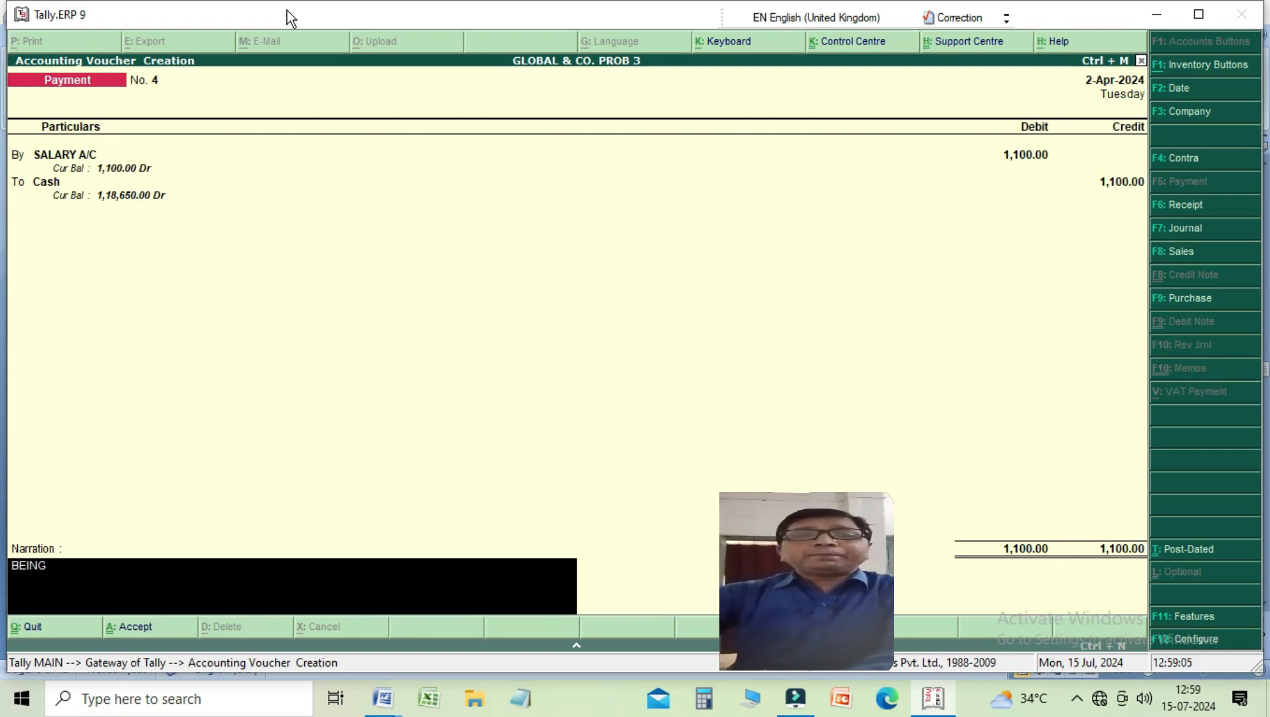
text( PAOD)
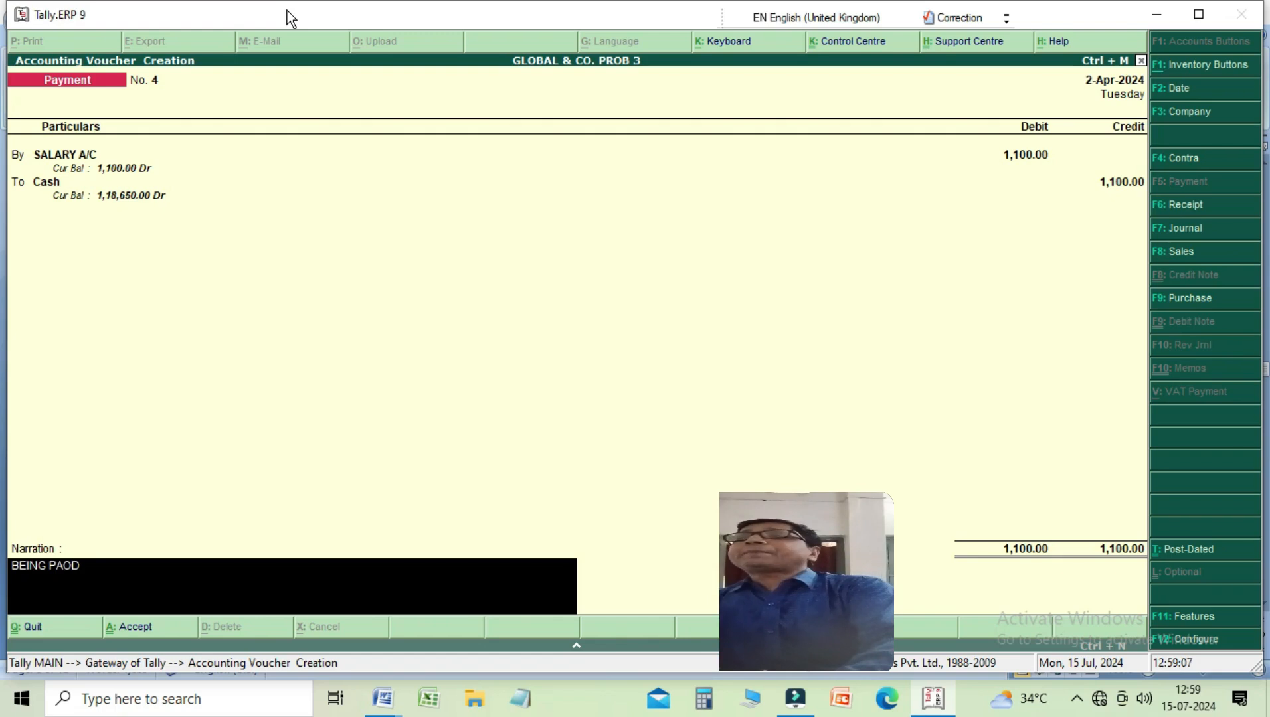
key(BackSpace)
key(BackSpace)
text(ID SA)
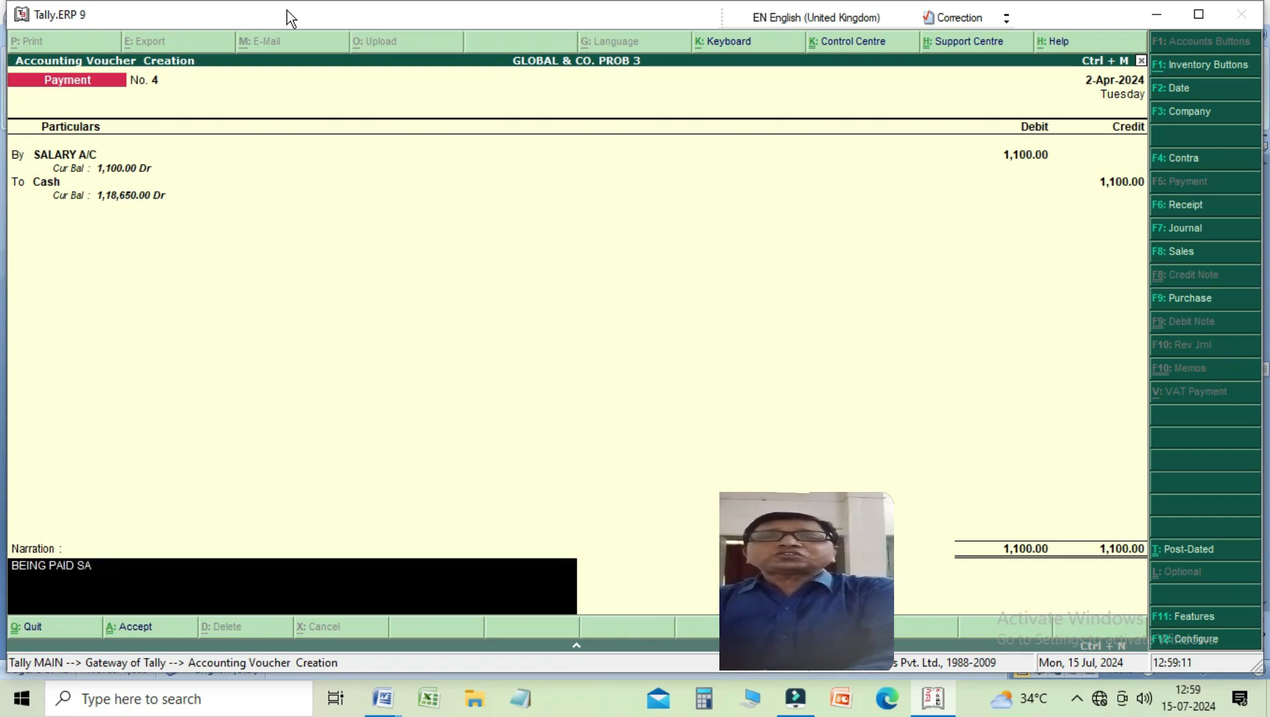
text(LARY)
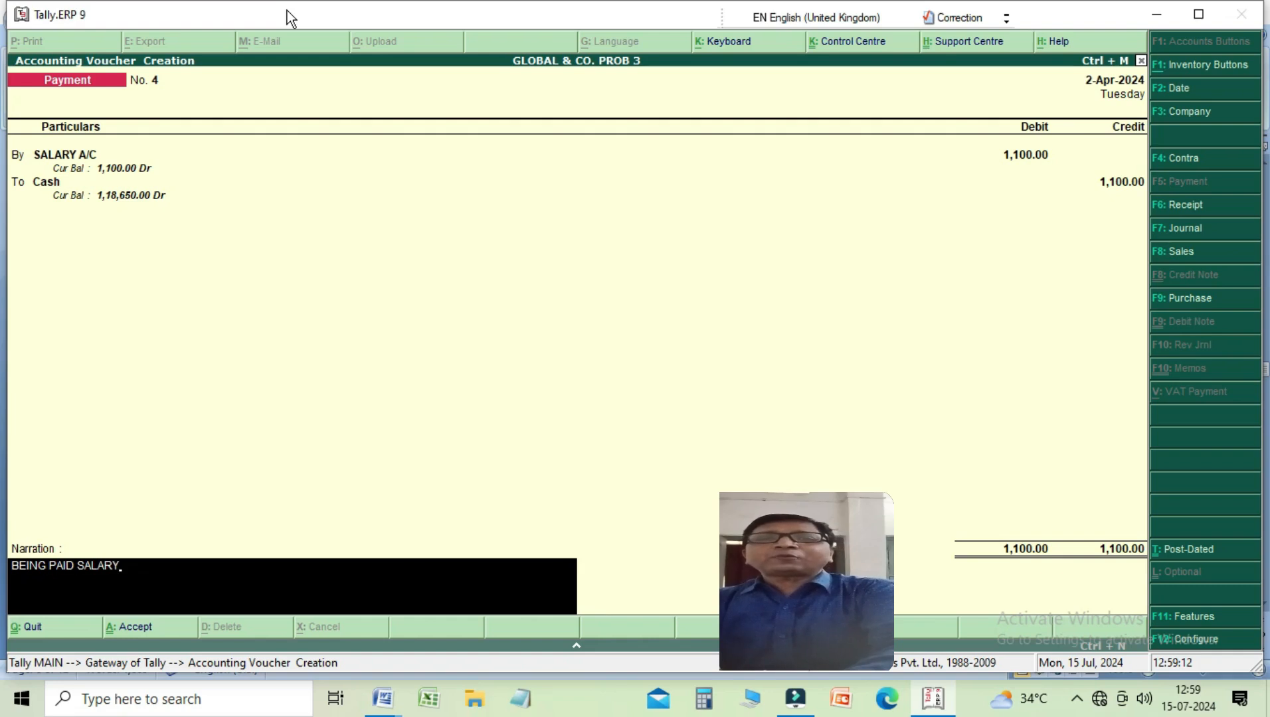
key(Return)
key(Return)
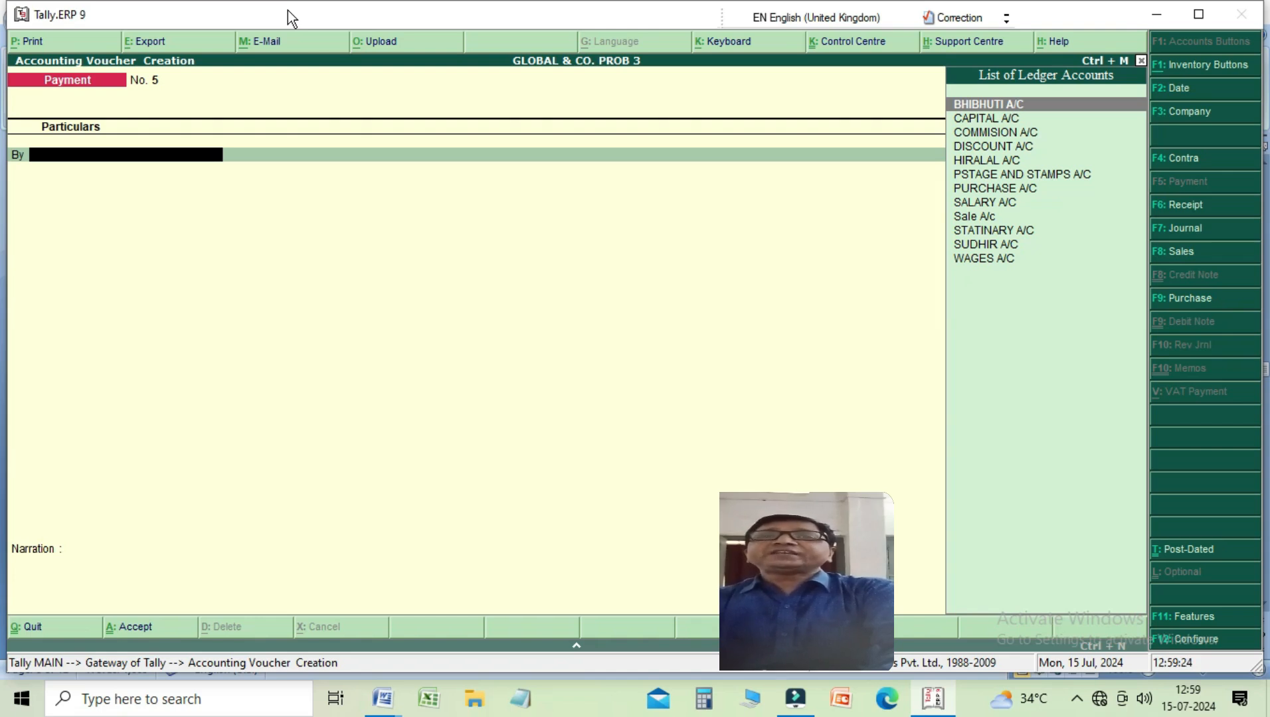
Leave voucher creation for the Gateway of Tally and reopen accounting voucher entry
key(Escape)
key(Return)
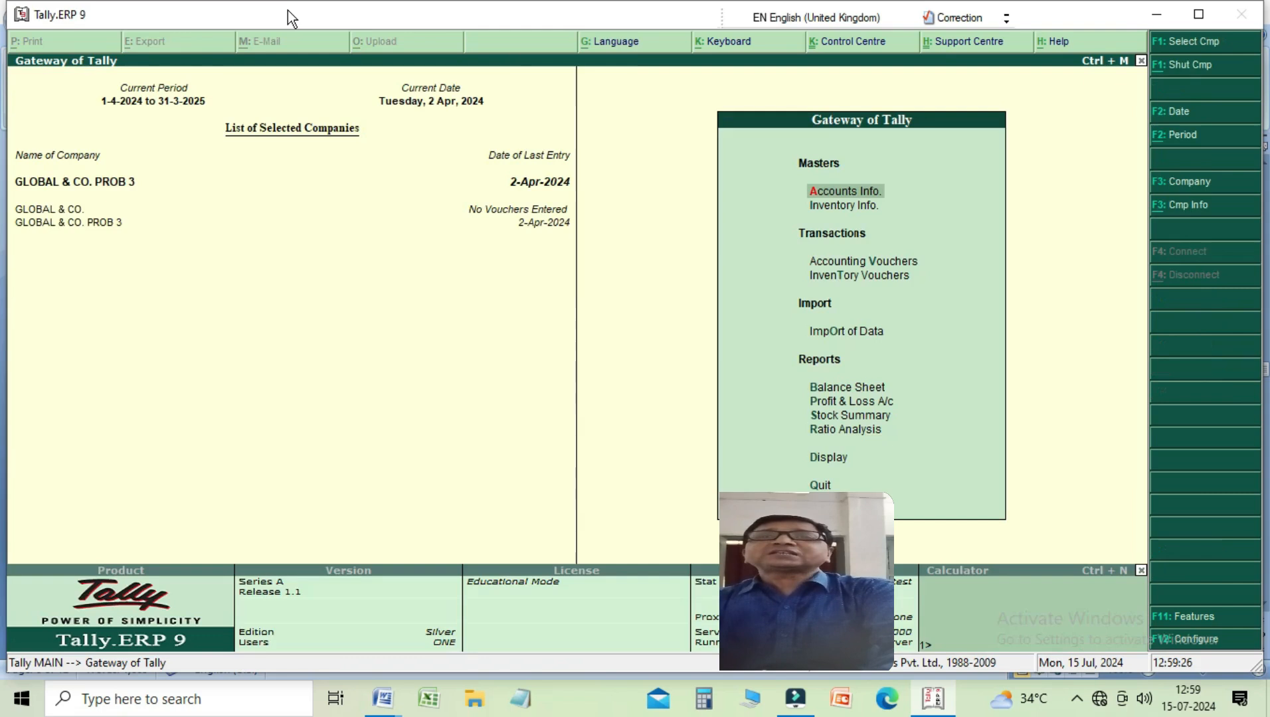
key(Down)
key(Down)
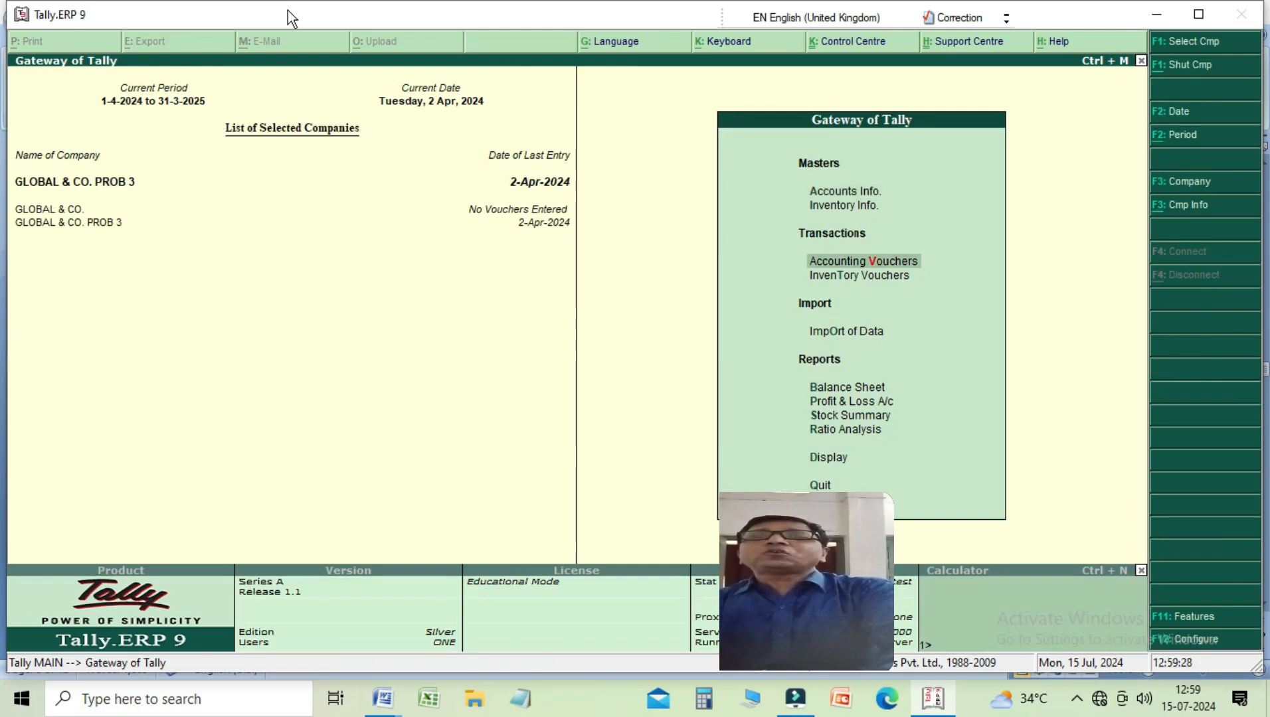
key(Return)
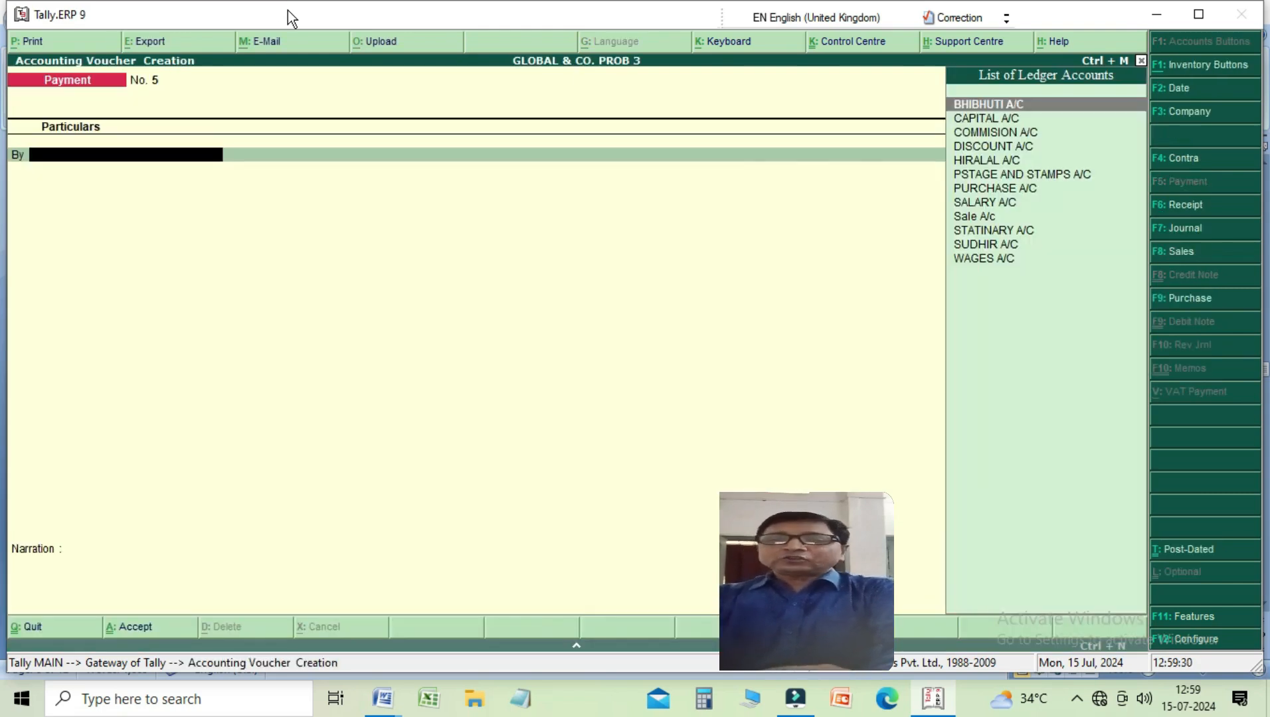
Page back and forth through the saved vouchers to review their ledgers, amounts and narrations
key(Page_Up)
key(Page_Up)
key(Page_Up)
key(Page_Up)
key(Page_Up)
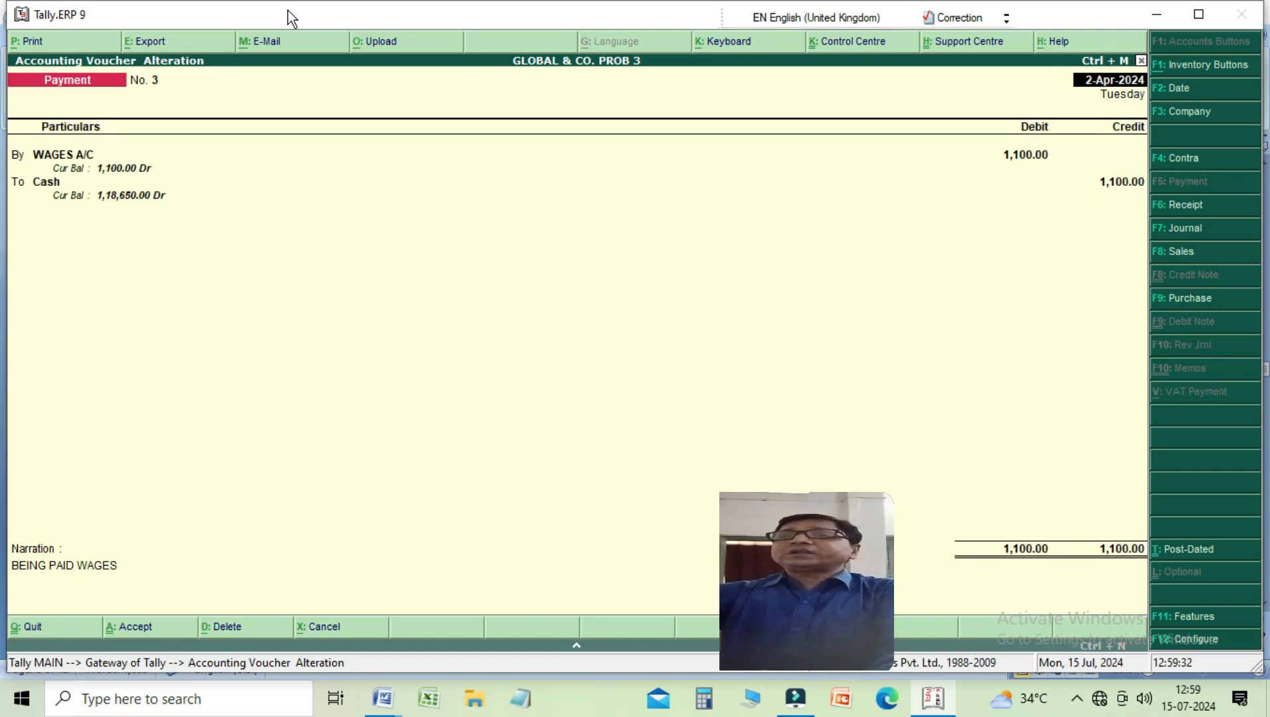
key(Page_Up)
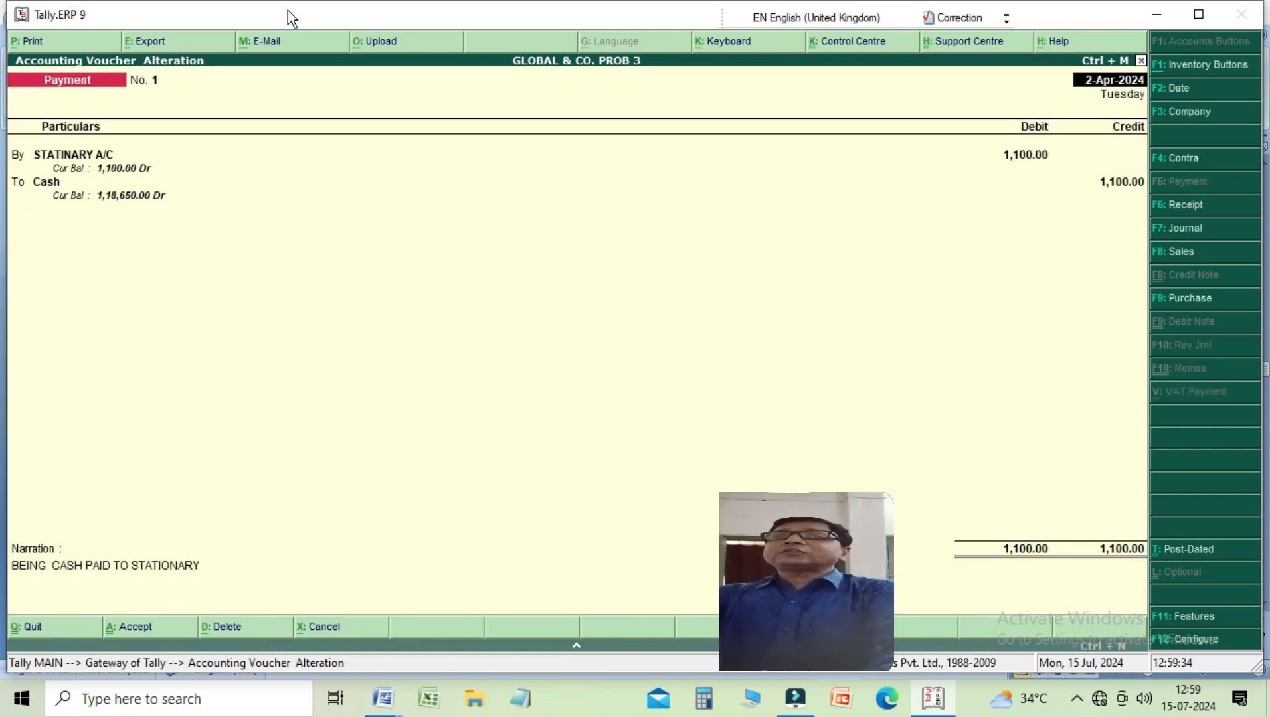
key(Page_Down)
key(Page_Down)
key(Page_Down)
key(Page_Down)
key(Page_Down)
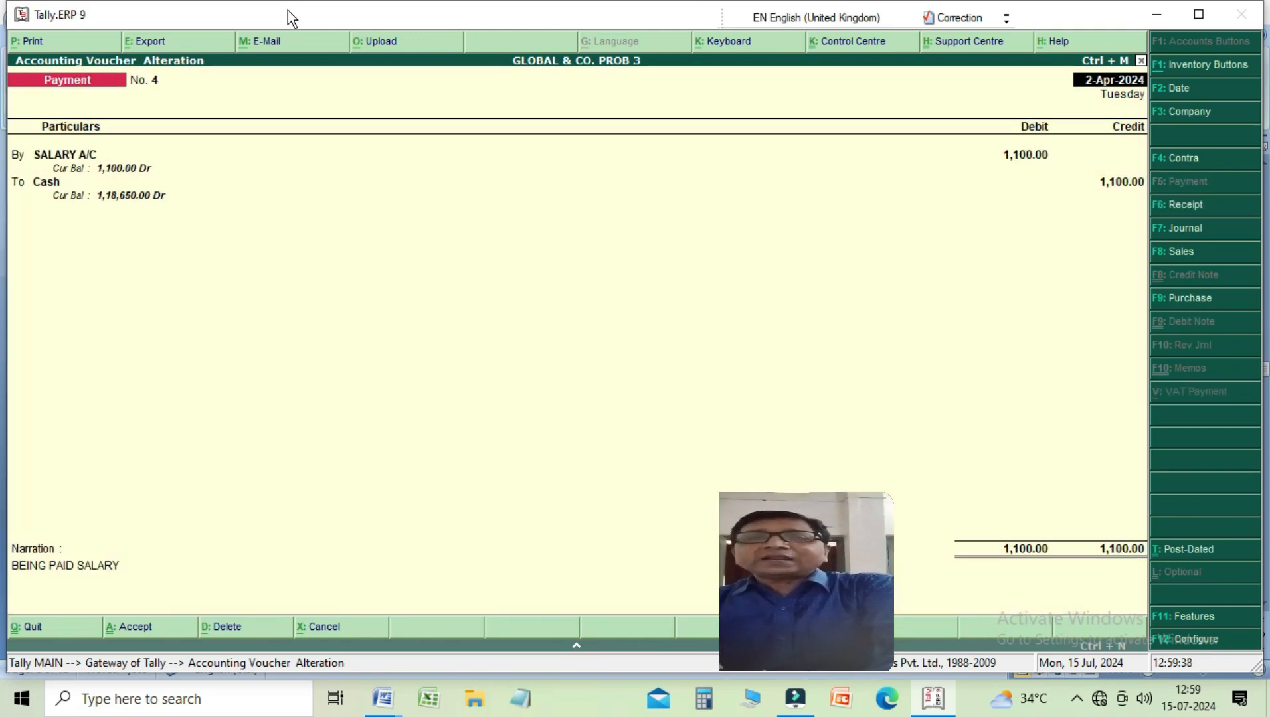
Go back to the wages payment voucher, request its deletion and cancel the request
key(Page_Up)
key(Page_Up)
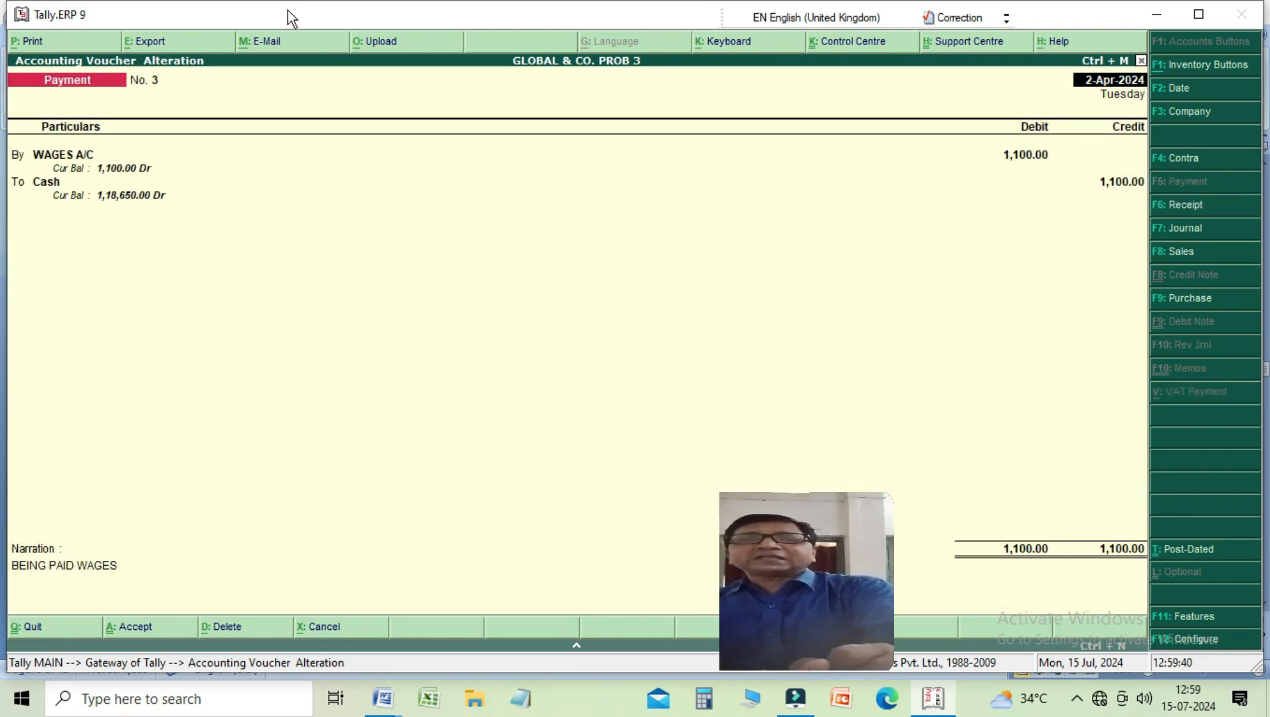
key(alt+d)
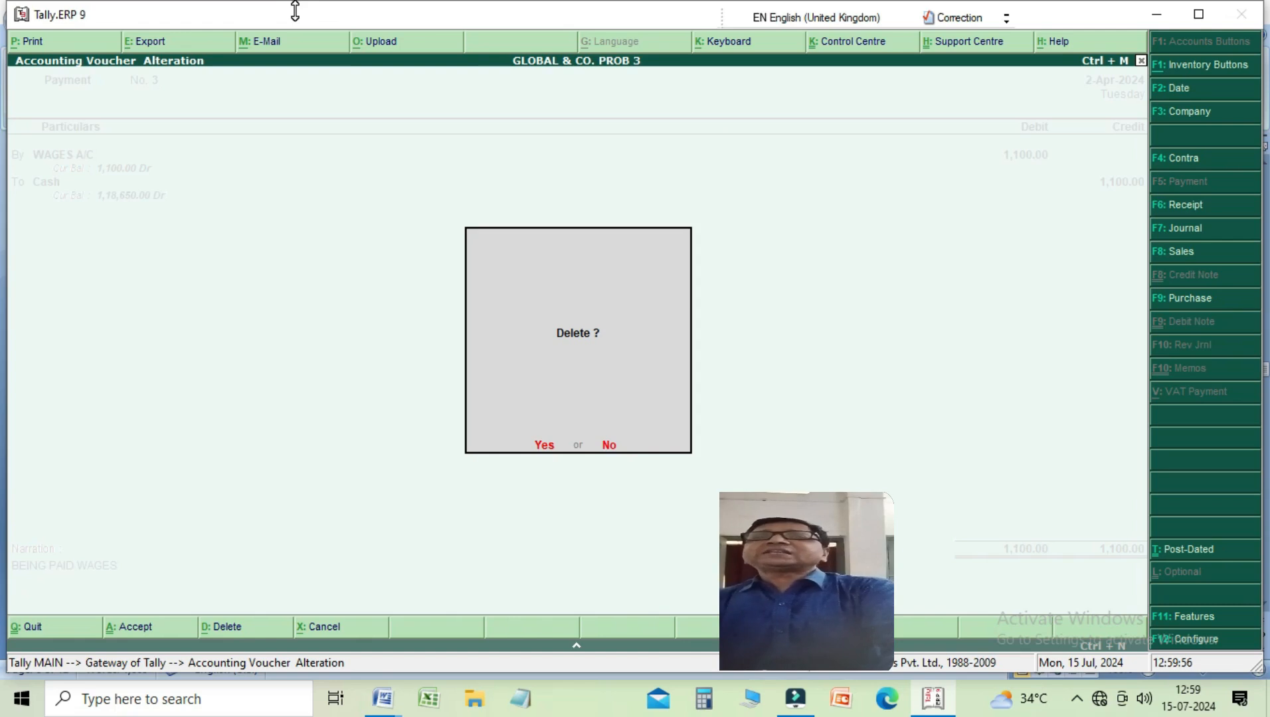
key(Escape)
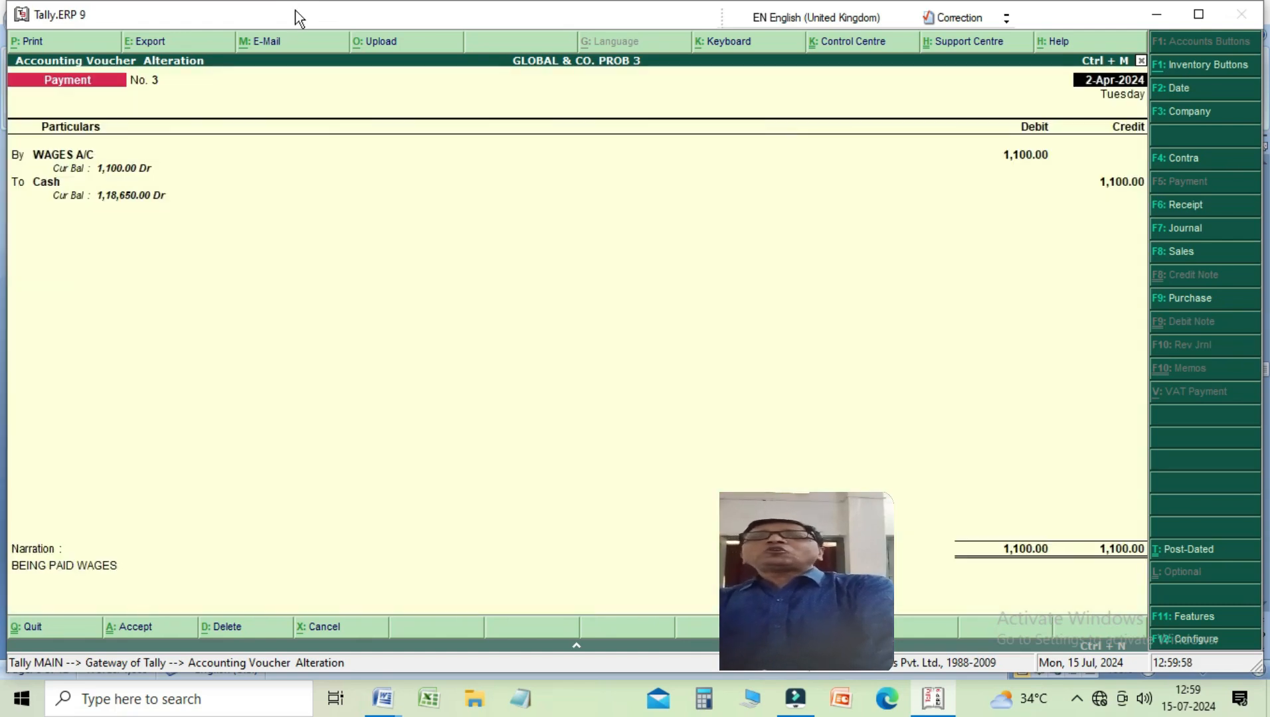